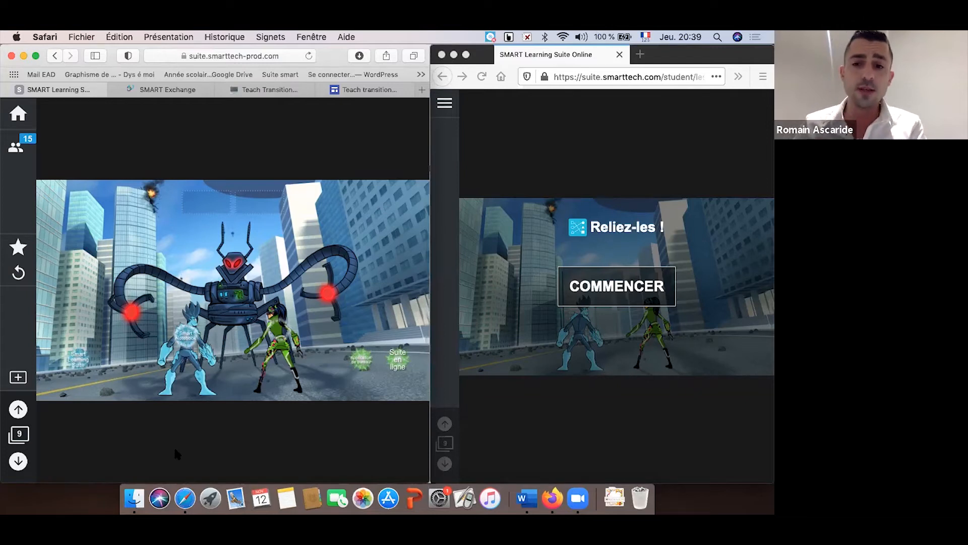
- Complete the sorting game on page 9 by assigning the remaining labels, including "Suite en ligne", to the blue and green heroes
left_click_drag(192, 339, 135, 361)
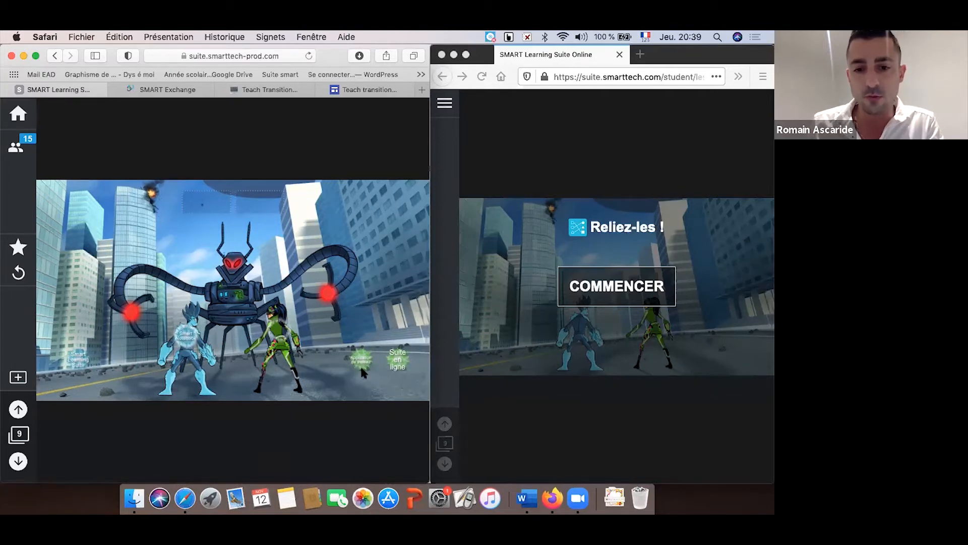
left_click_drag(369, 368, 275, 317)
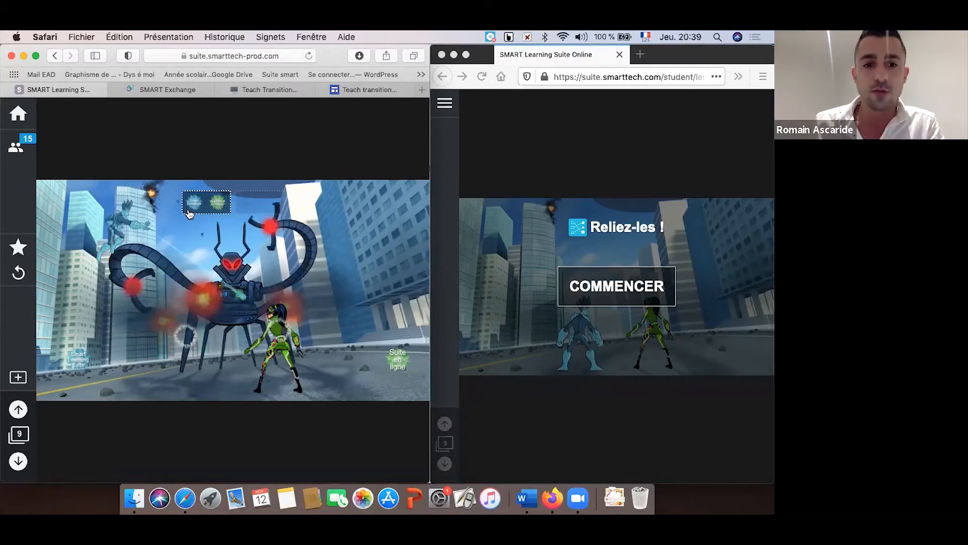
left_click_drag(72, 368, 185, 337)
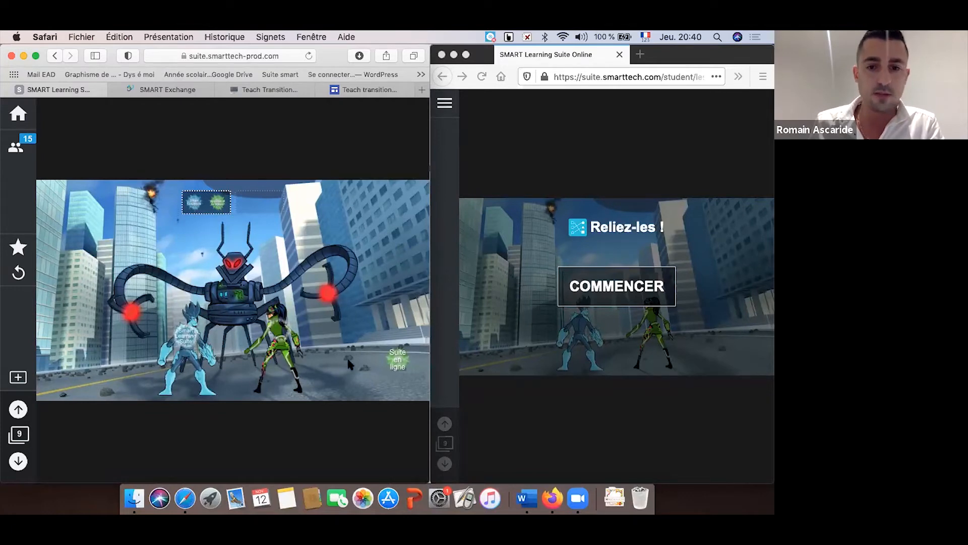
left_click_drag(403, 370, 278, 330)
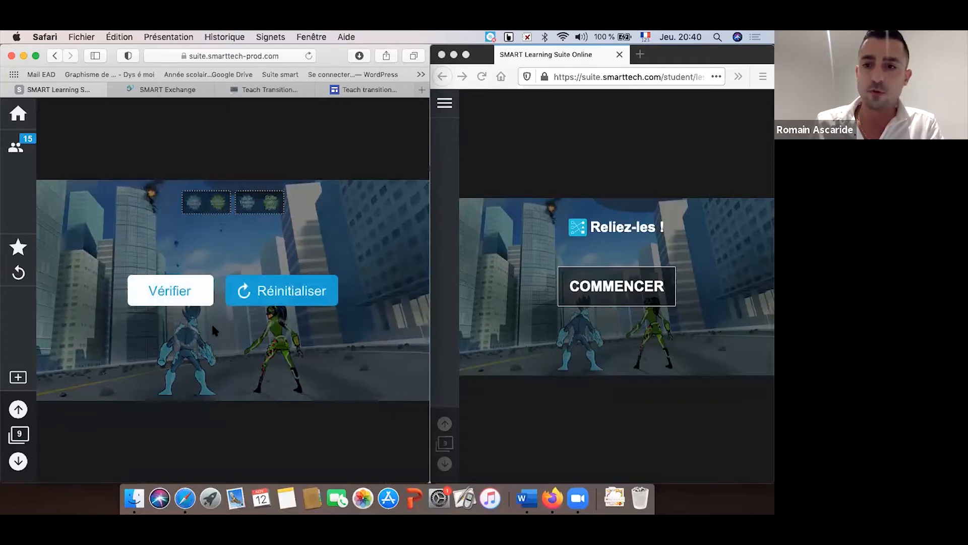
- Start the "Questionnaire en équipe" on page 10 for the class, with the students divided into 5 teams
left_click(18, 461)
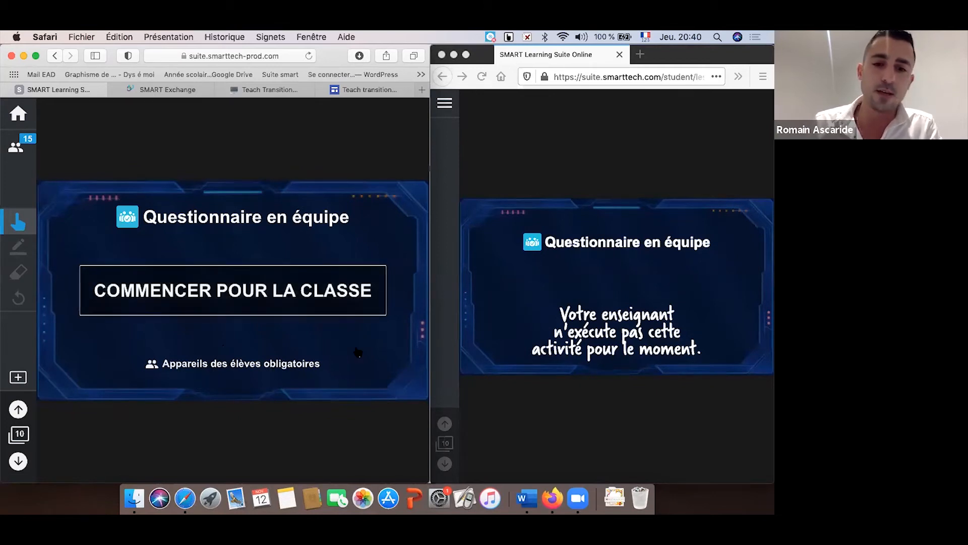
left_click(324, 311)
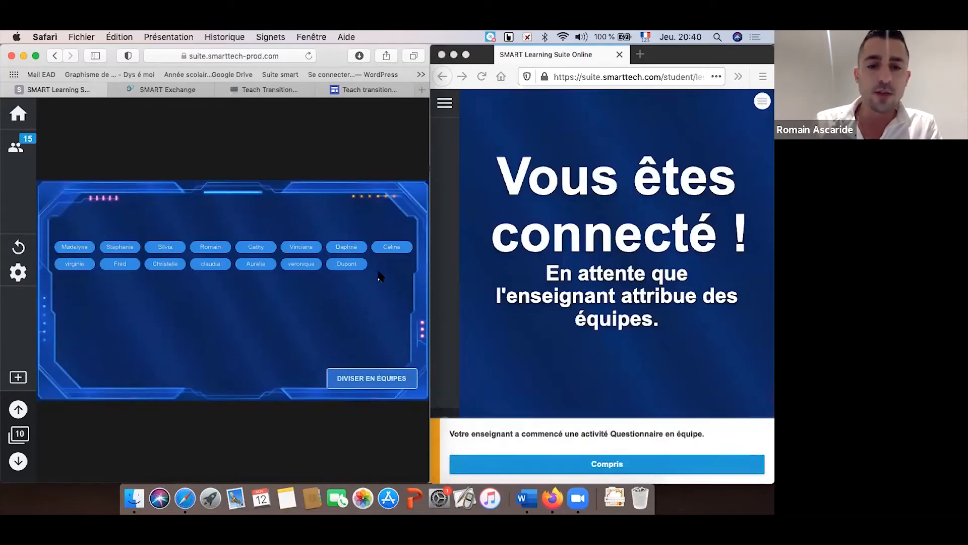
left_click(371, 377)
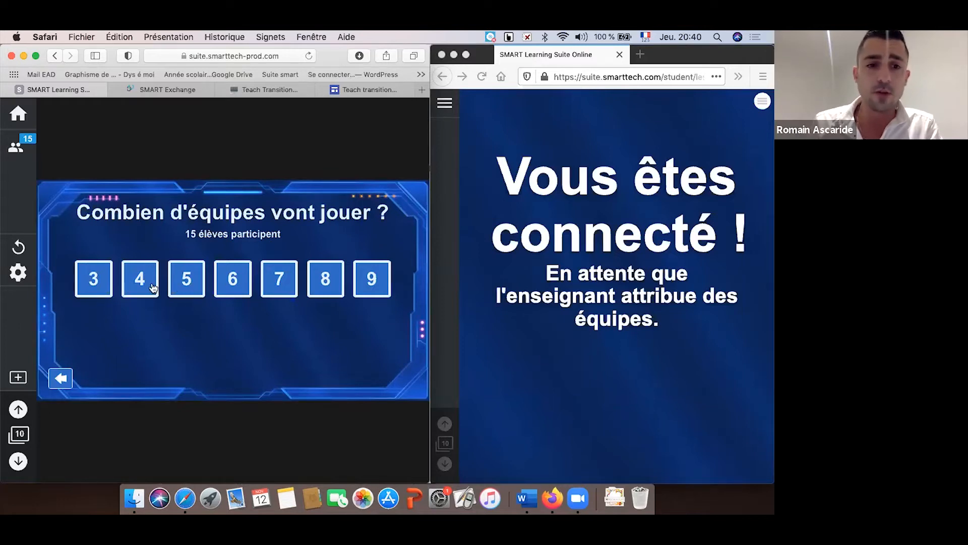
left_click(183, 288)
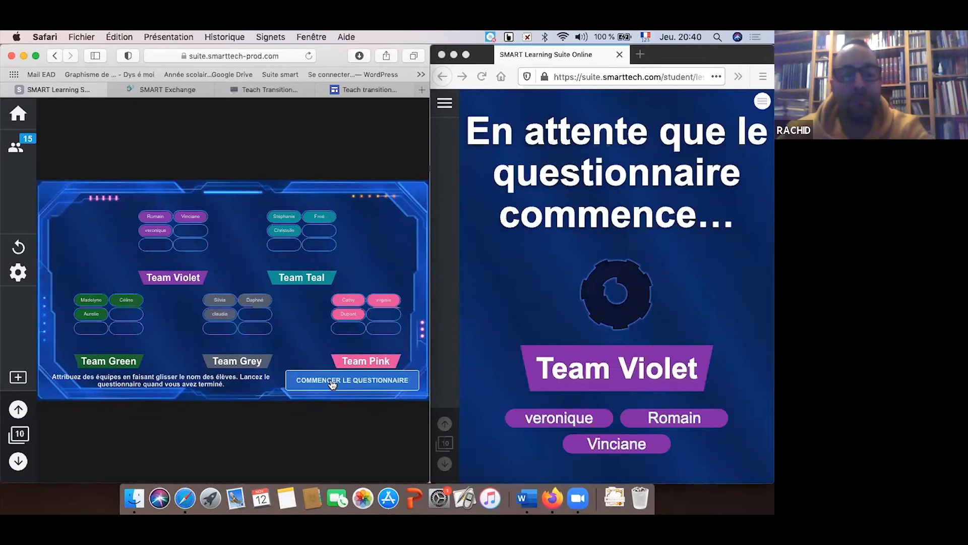
left_click(332, 385)
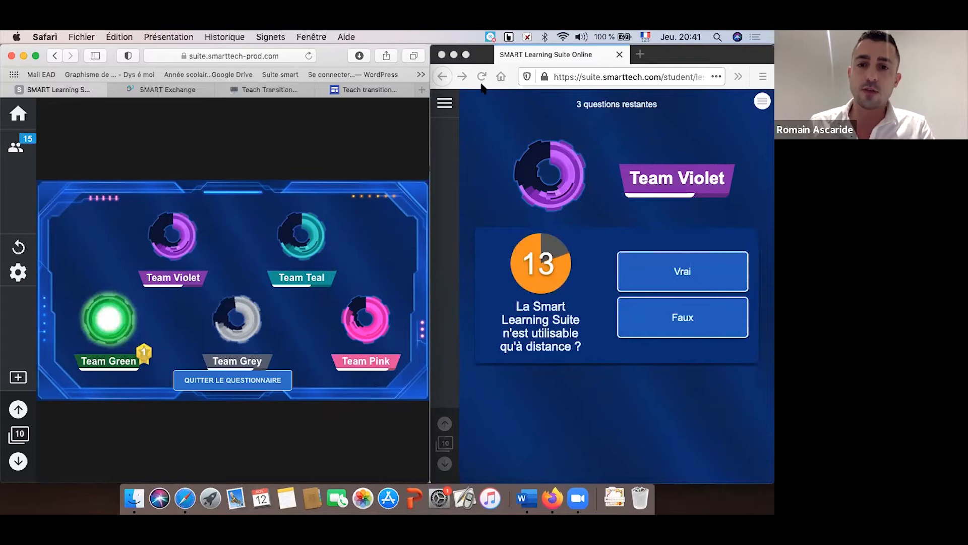
- Answer "Faux" in the student window on whether the suite is only usable remotely, and place that window beside the teacher view
left_click_drag(684, 60, 541, 53)
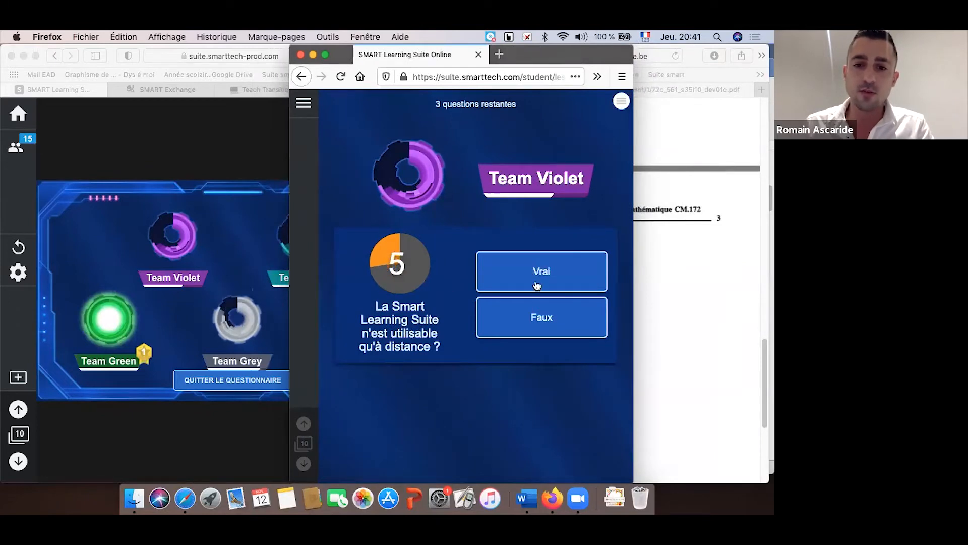
left_click(525, 320)
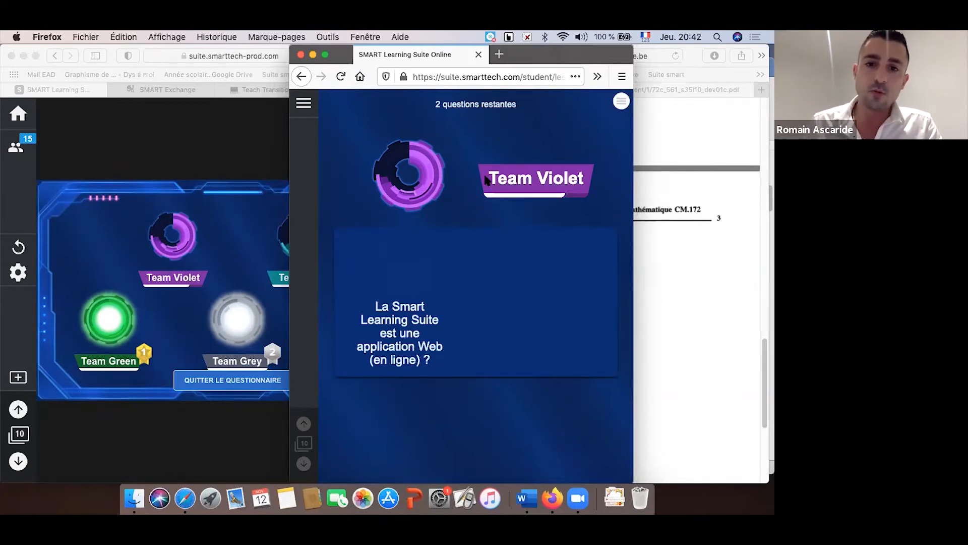
left_click_drag(577, 55, 697, 51)
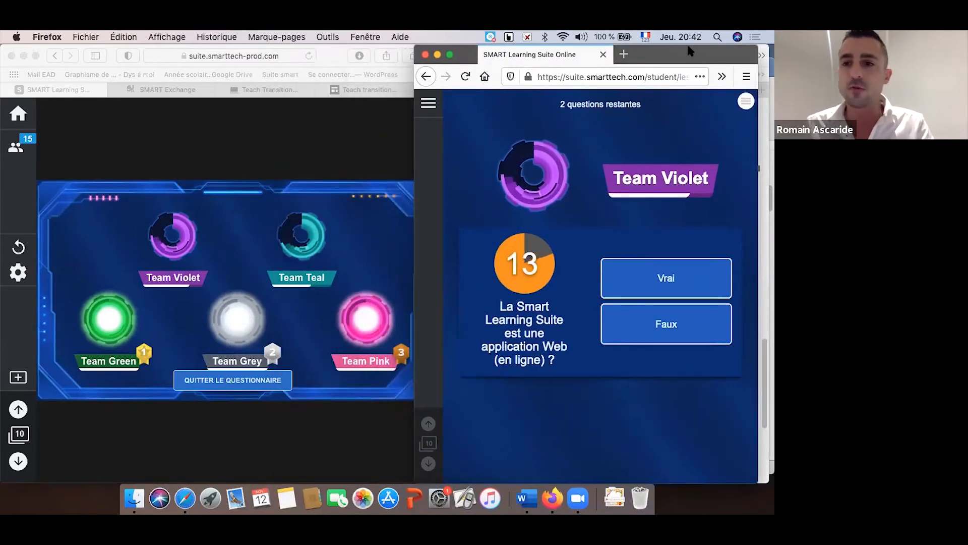
left_click_drag(665, 49, 681, 47)
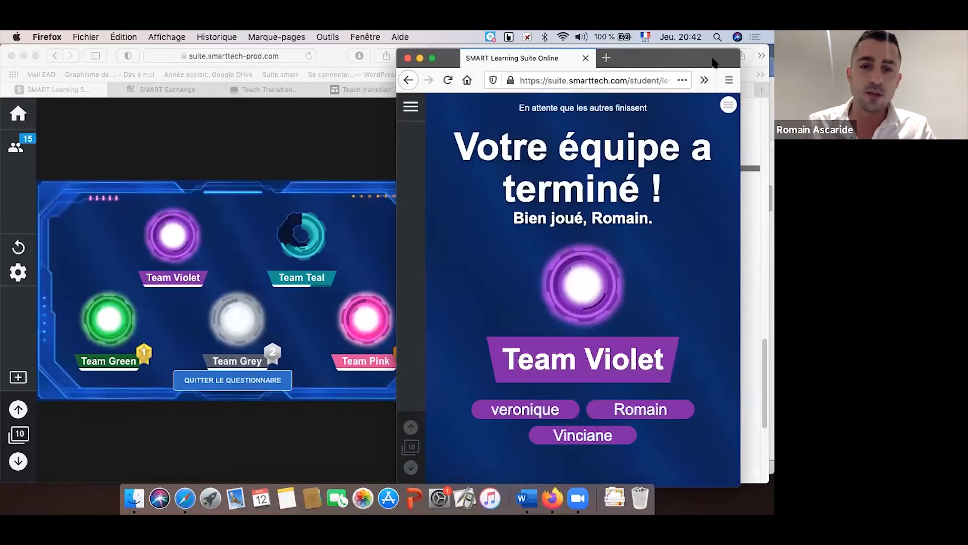
left_click_drag(718, 57, 741, 48)
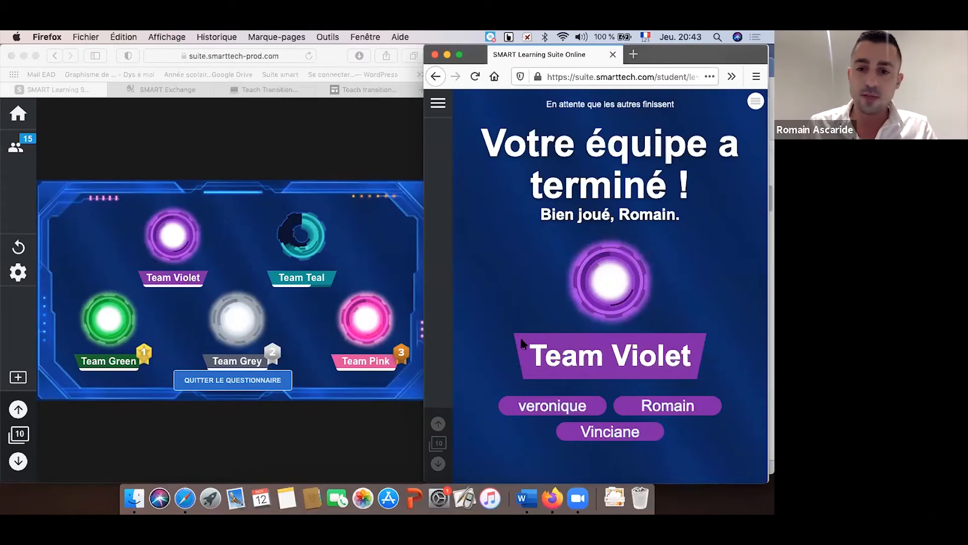
- Quit the team questionnaire in the teacher view and go to the "Réponse" activity on page 11
left_click(261, 382)
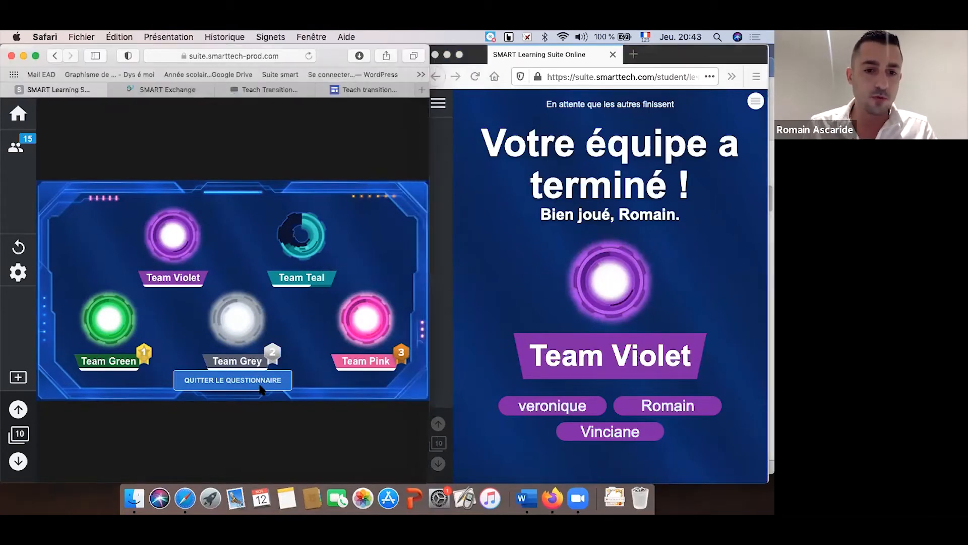
left_click(264, 381)
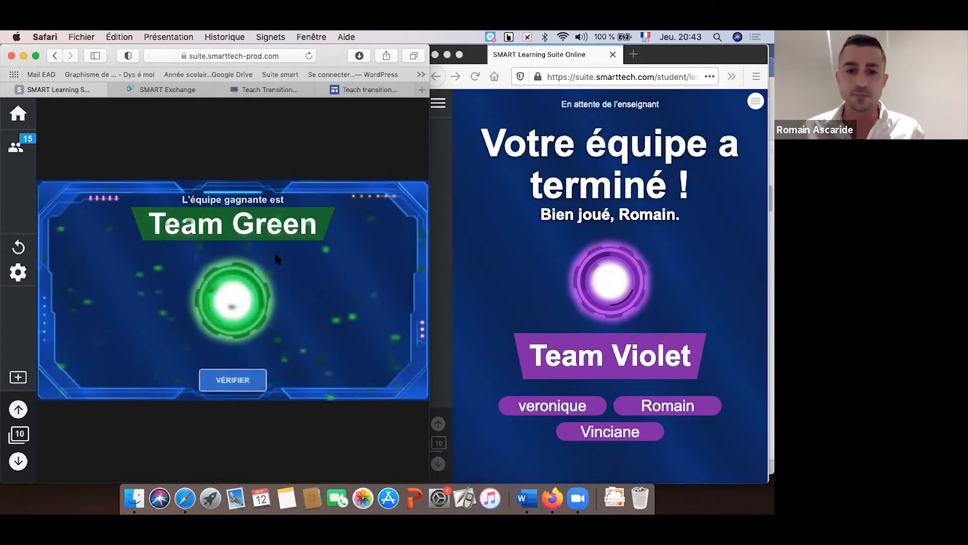
left_click(17, 461)
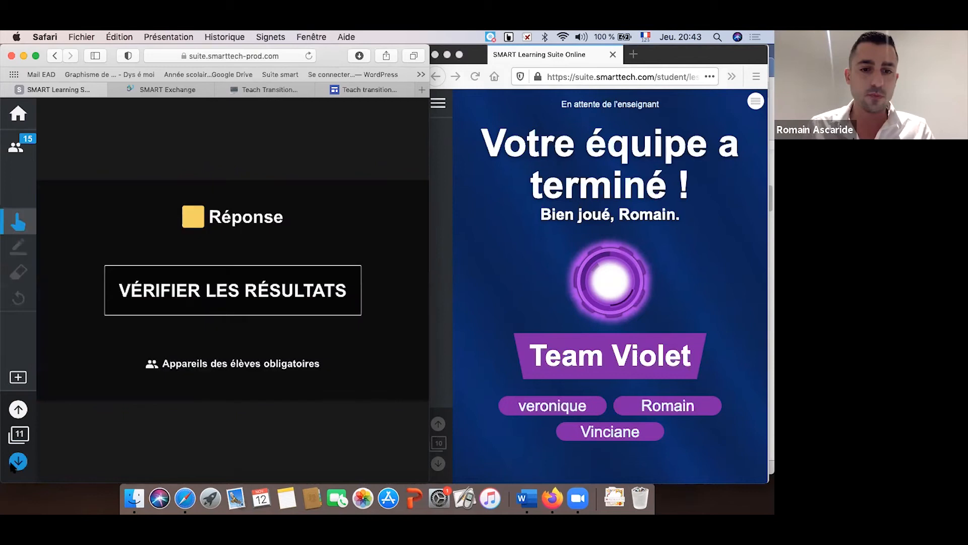
- Open the earlier "Réponse" results, reset the activity and start it again for the class
left_click(181, 306)
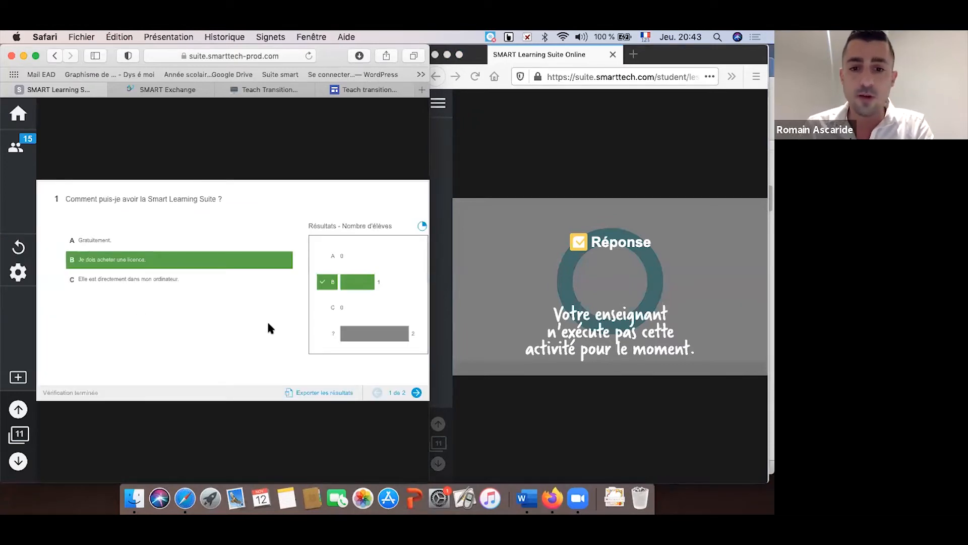
left_click(31, 258)
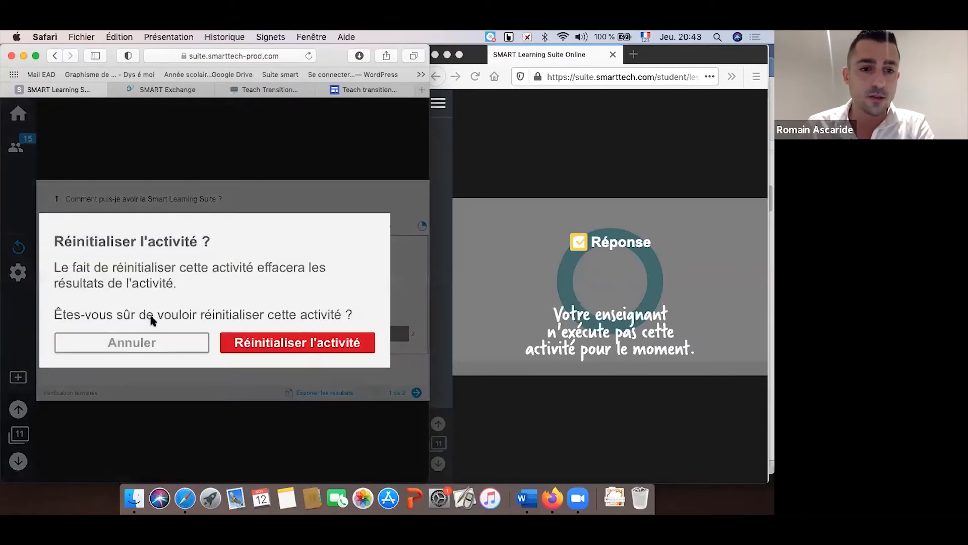
left_click(307, 352)
left_click(532, 356)
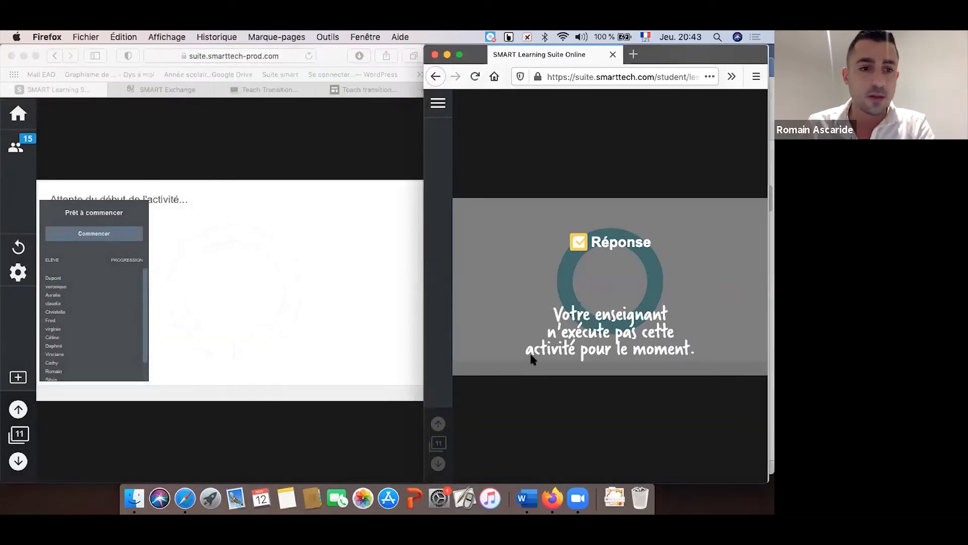
left_click(125, 228)
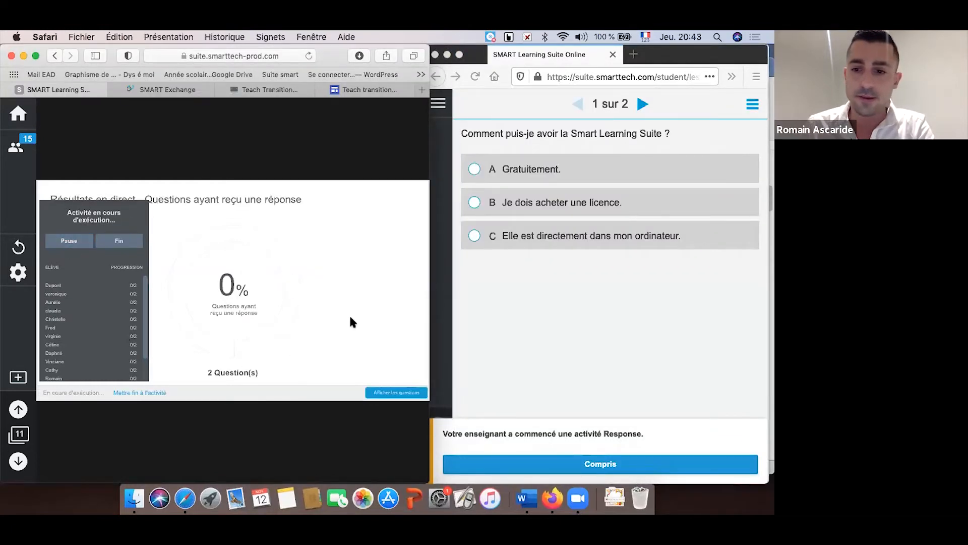
- Dismiss the activity notice in the student window and answer question 1 with B, "Je dois acheter une licence."
left_click(505, 318)
left_click(528, 463)
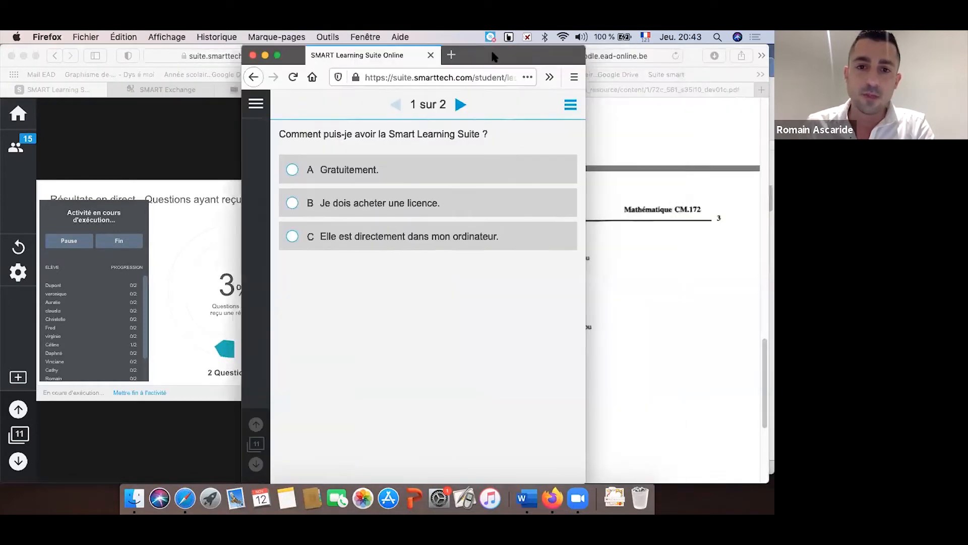
left_click_drag(681, 54, 499, 55)
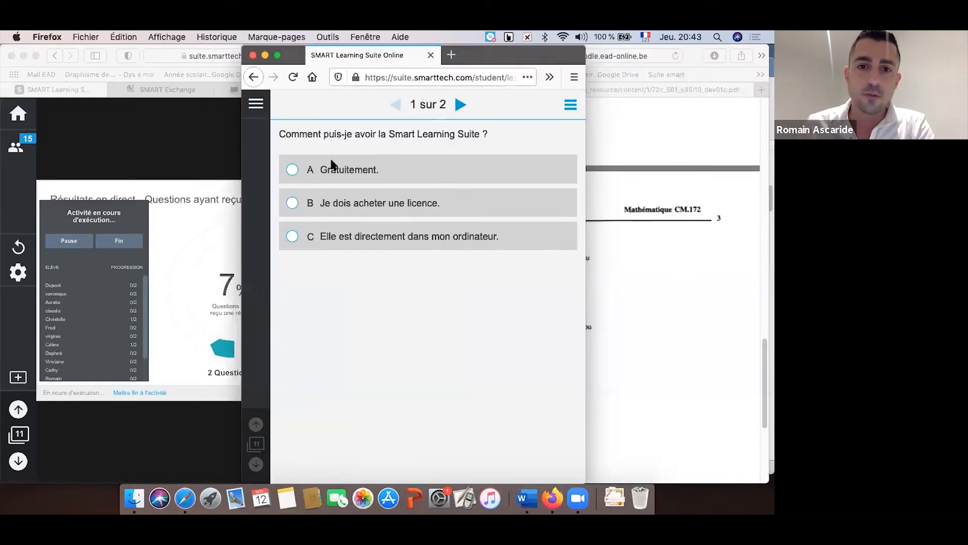
left_click(292, 202)
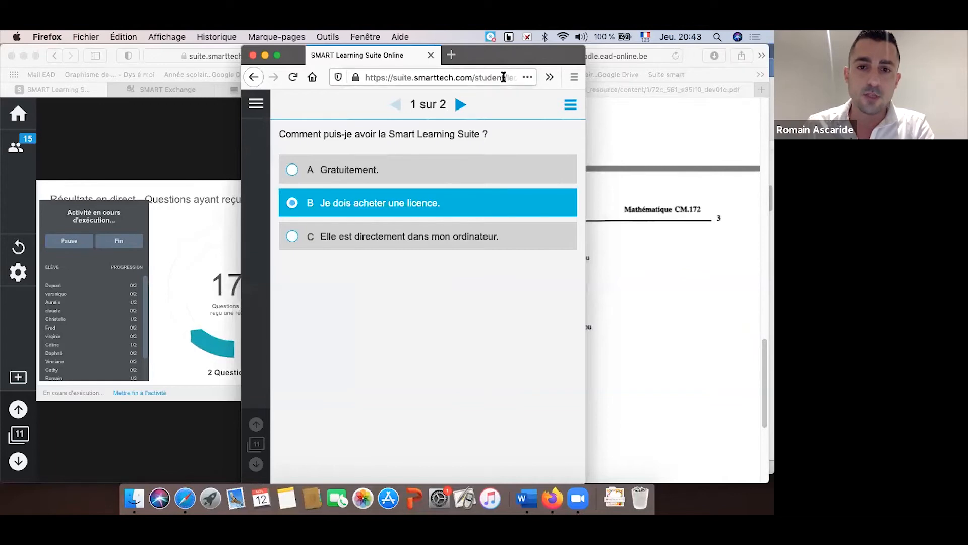
left_click_drag(565, 54, 543, 60)
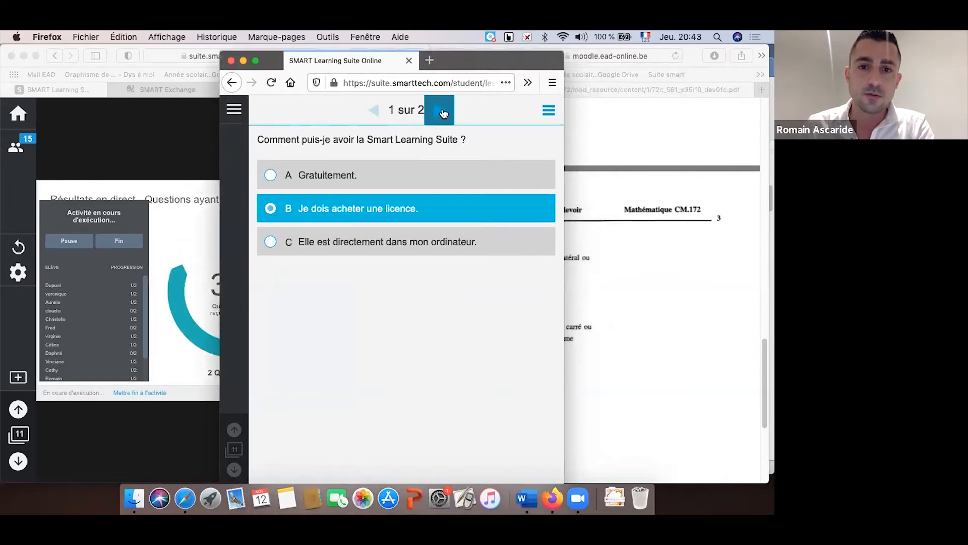
- Answer question 2 with B, "Une application WEB (en ligne)", and submit all the student's answers
left_click(440, 110)
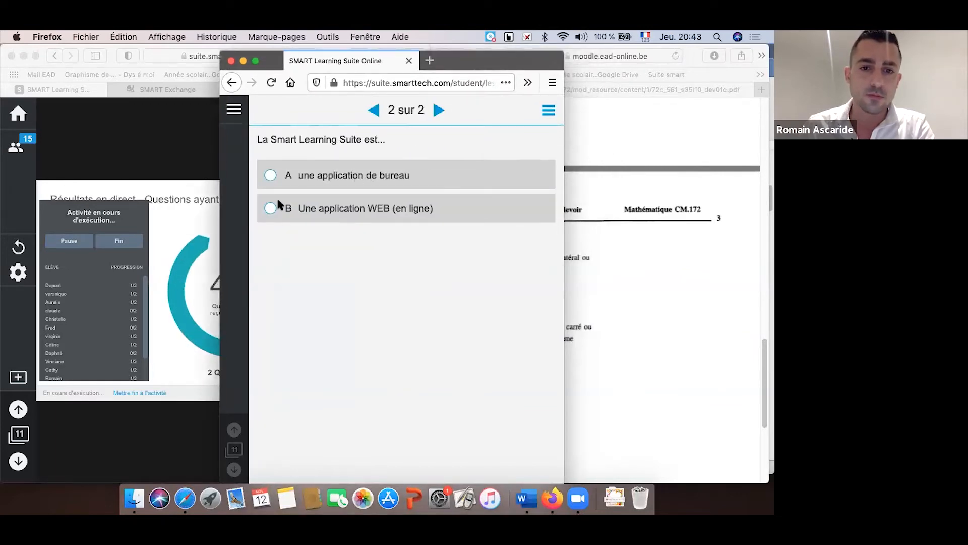
left_click(279, 204)
left_click(440, 110)
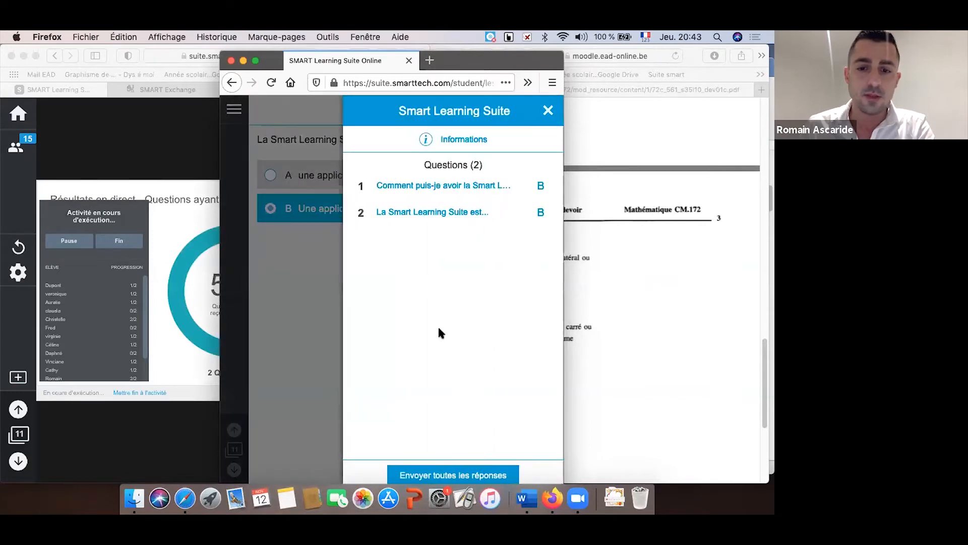
left_click(438, 475)
left_click(536, 219)
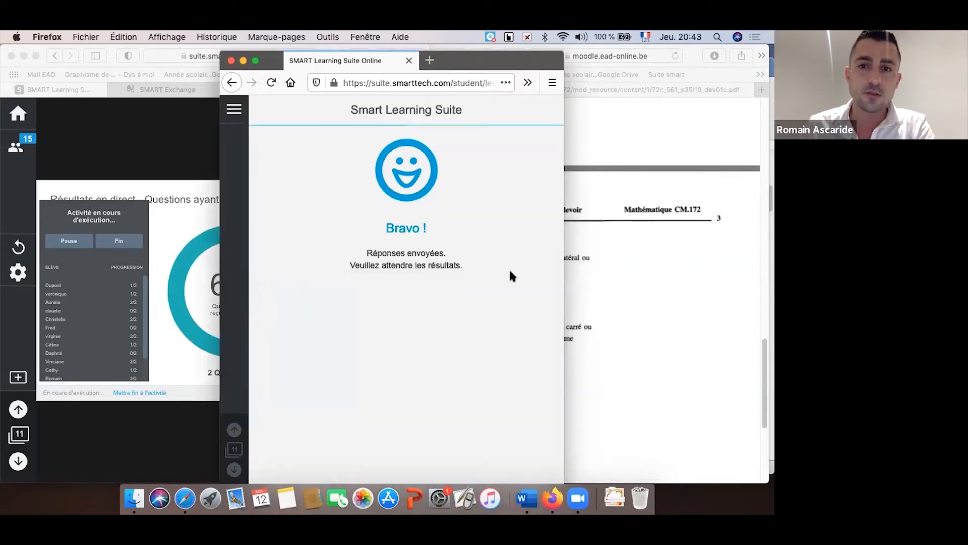
left_click_drag(467, 70, 669, 61)
- Check the students' progress list in the teacher view, and end the "Réponse" activity to review the contributions
left_click(291, 341)
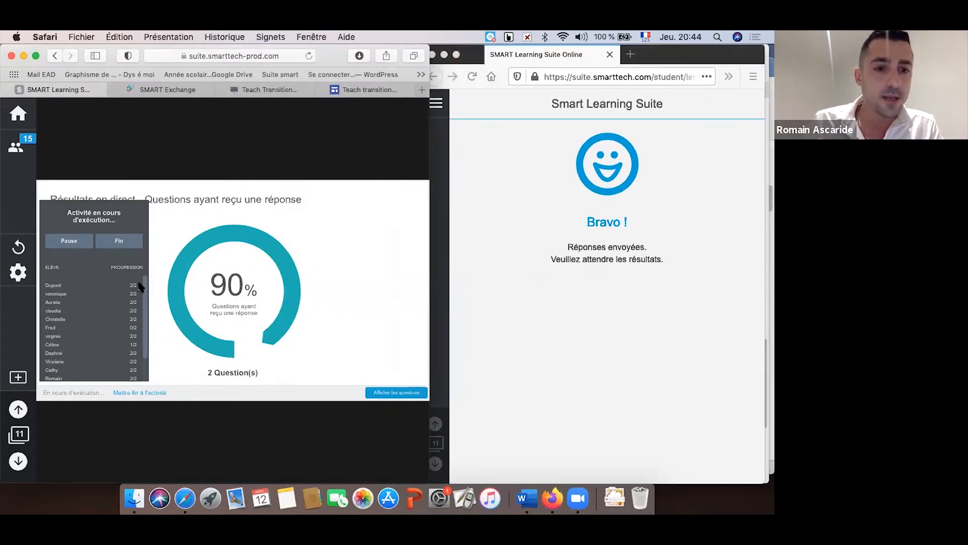
scroll(101, 323, "down", 3)
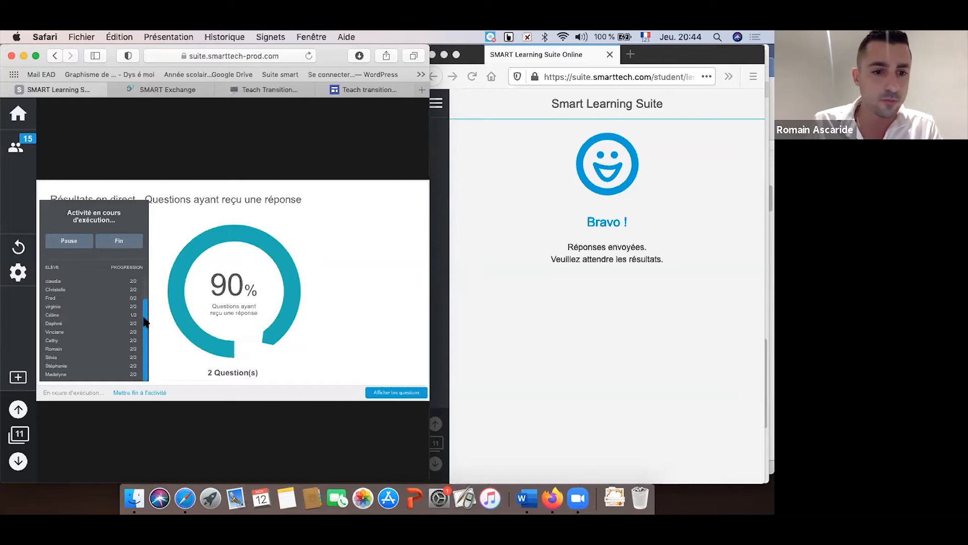
scroll(144, 322, "up", 2)
left_click(142, 393)
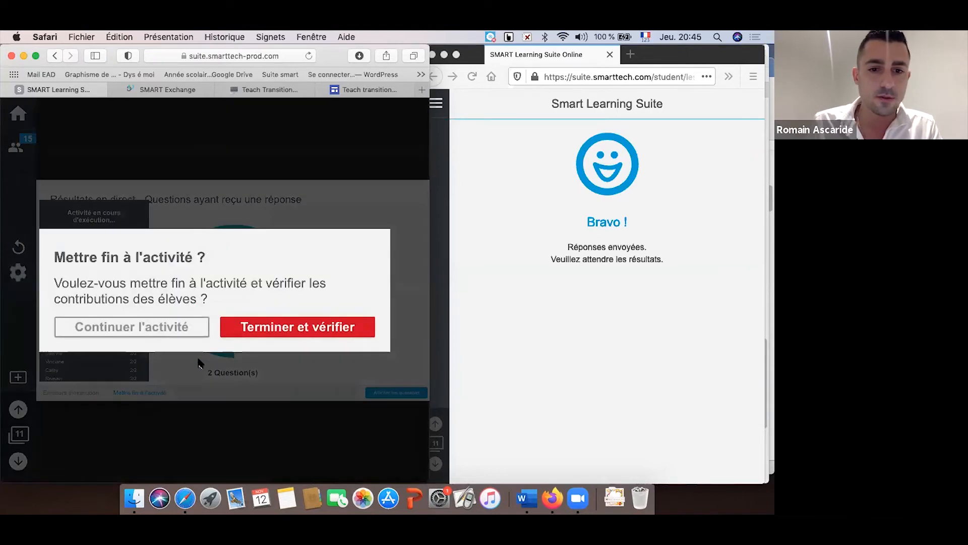
left_click(234, 330)
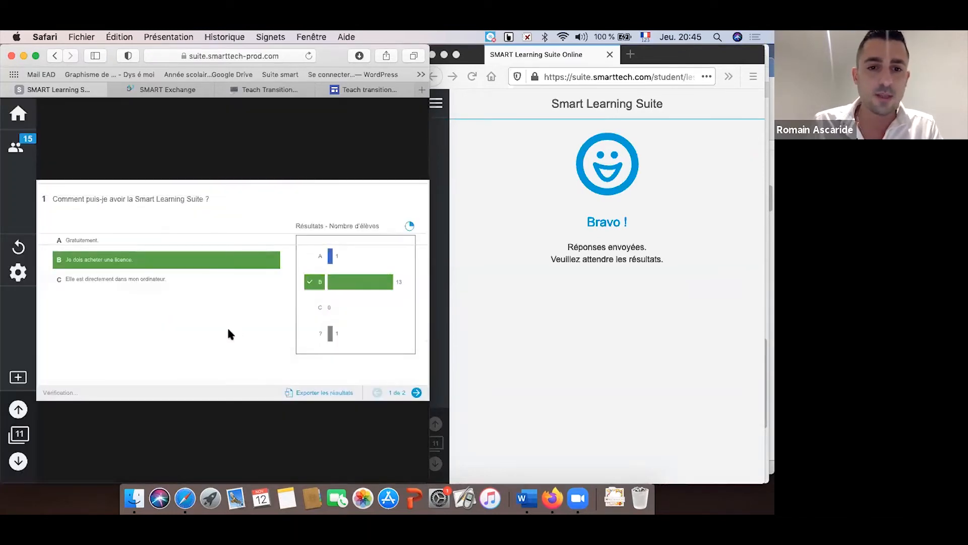
- Export the "Réponse" results, allowing the download from the site, and show the results of question 2
left_click(326, 393)
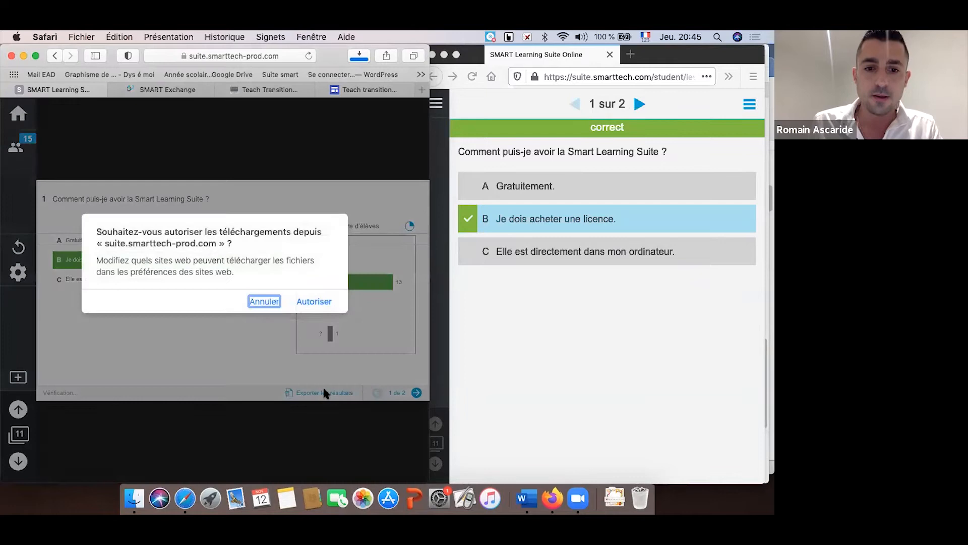
left_click(322, 302)
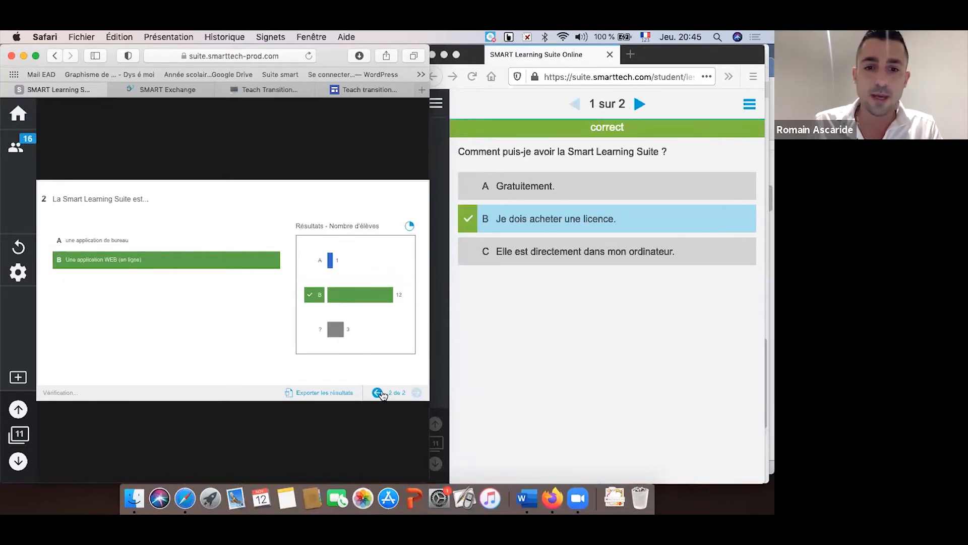
left_click(415, 392)
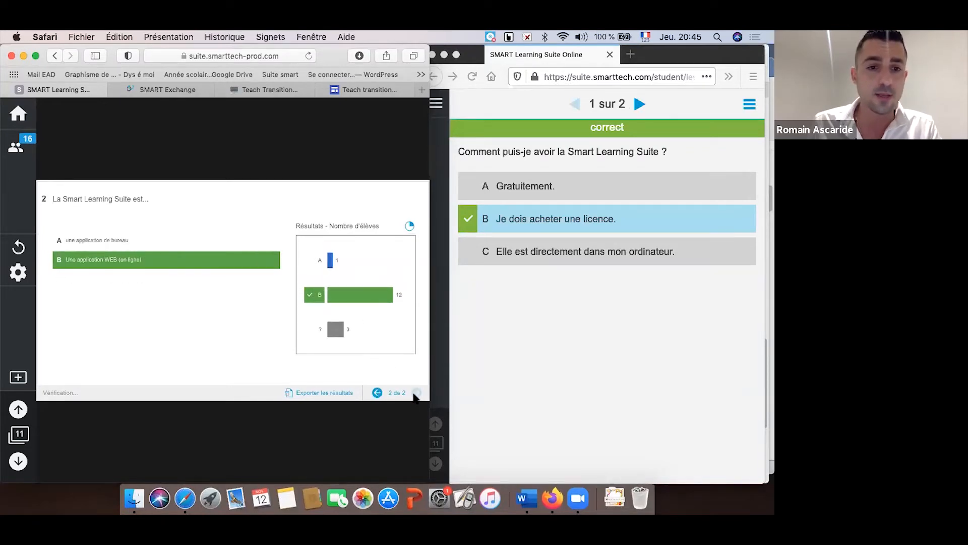
- Advance the lesson to page 12, the "La Smart Learning Suite" slide
left_click(18, 461)
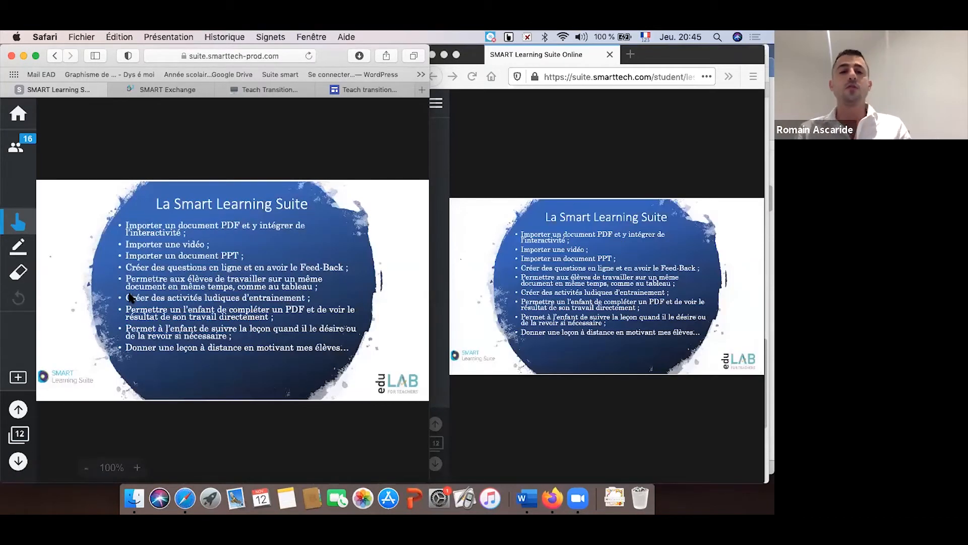
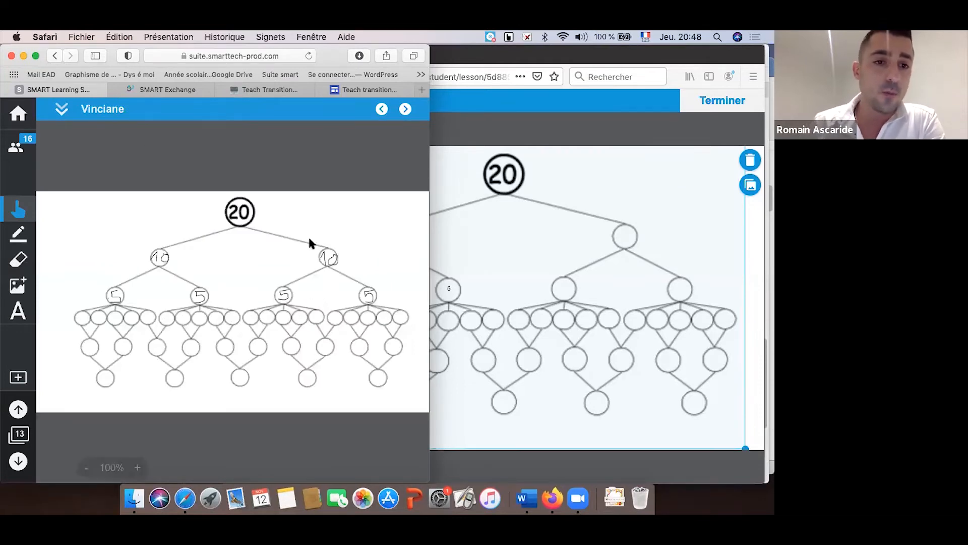
- Leave the student's number-tree workspace, advance to page 14, and show the student progress of its "espace de travail" activity
left_click(59, 114)
left_click(336, 442)
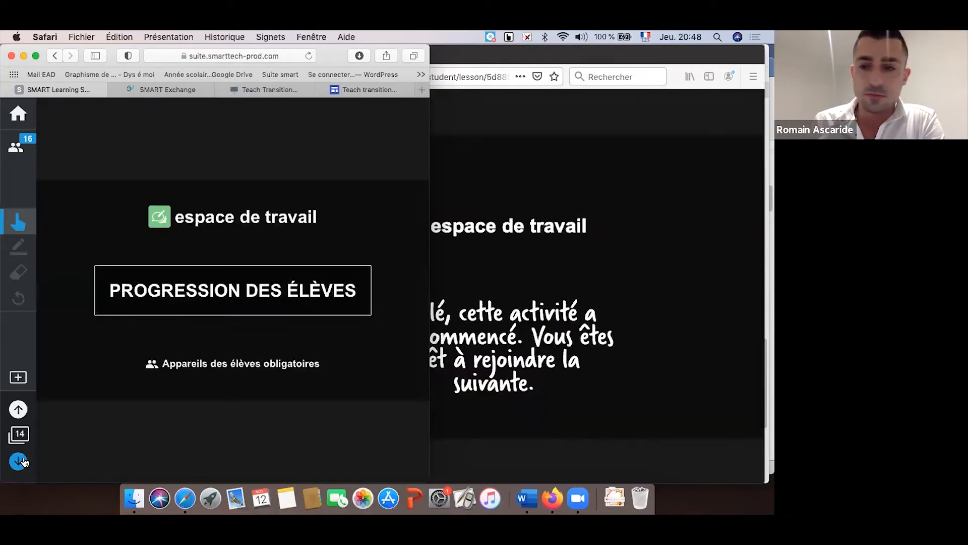
left_click(166, 300)
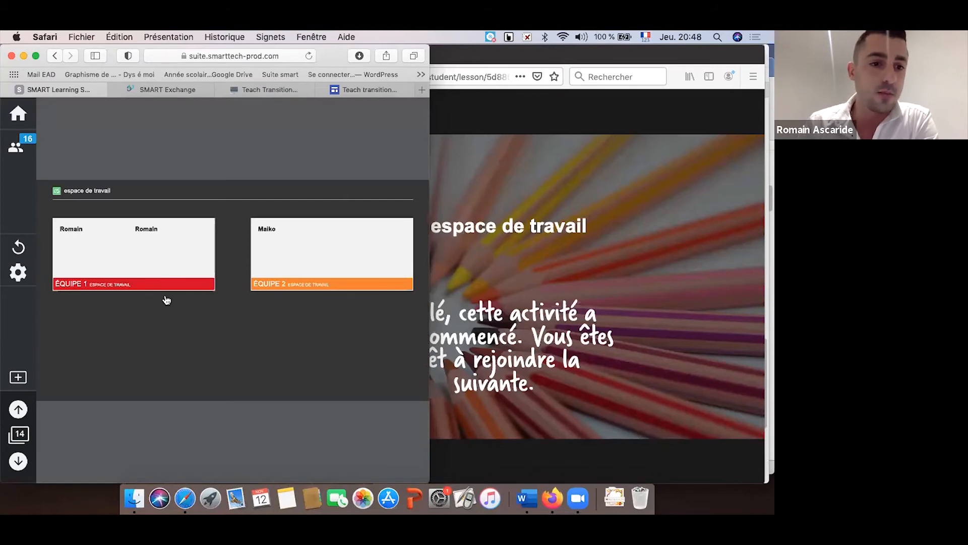
- Open Équipe 1's workspace and delete the black circle drawn over the book title, confirming the deletion
left_click(117, 286)
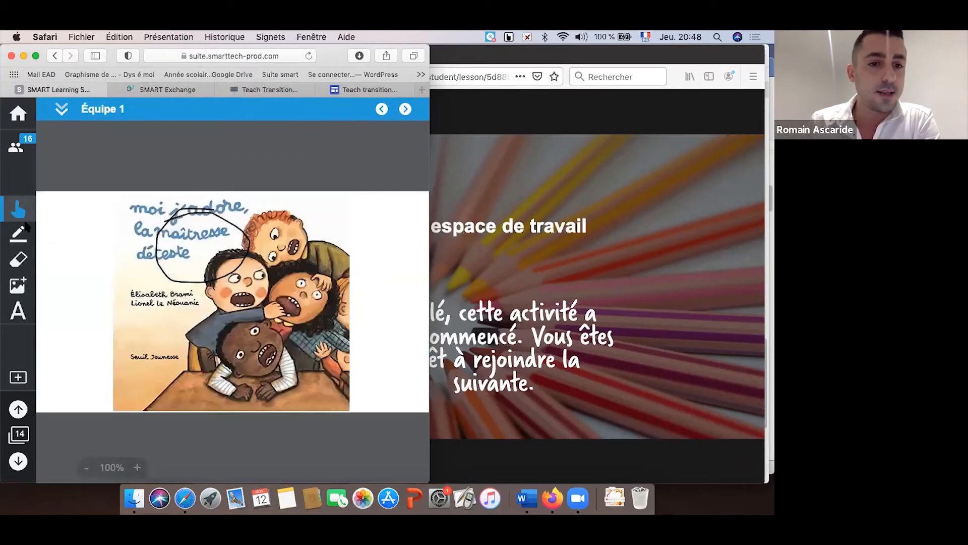
left_click(185, 216)
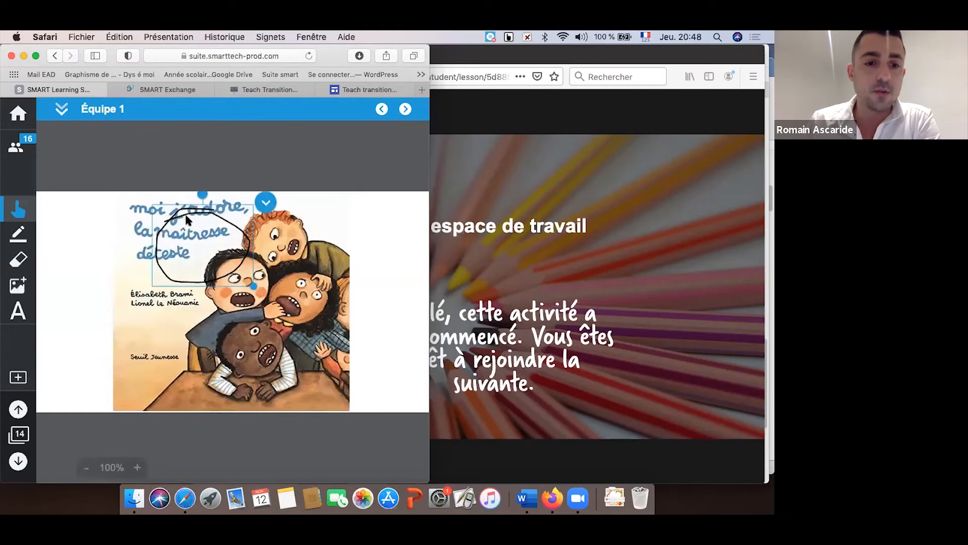
key("Delete")
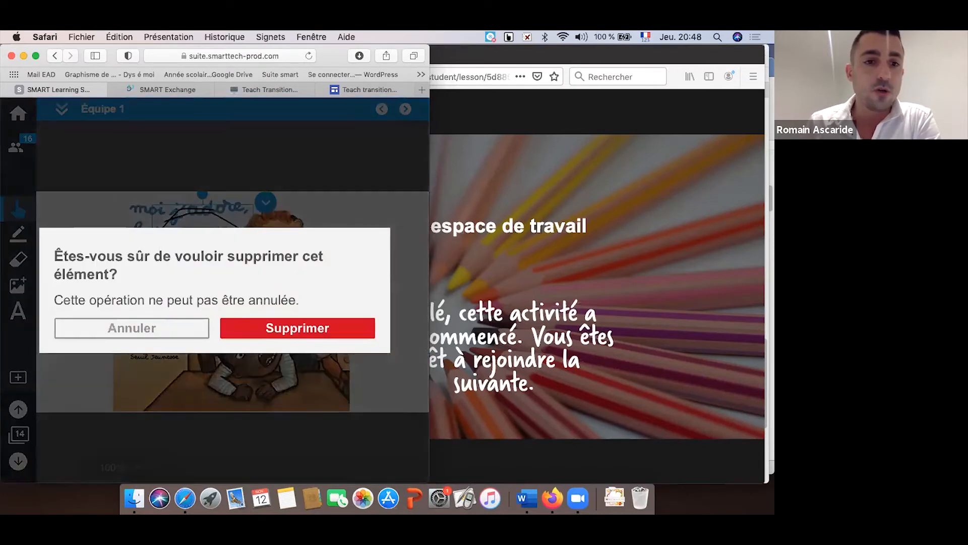
left_click(238, 326)
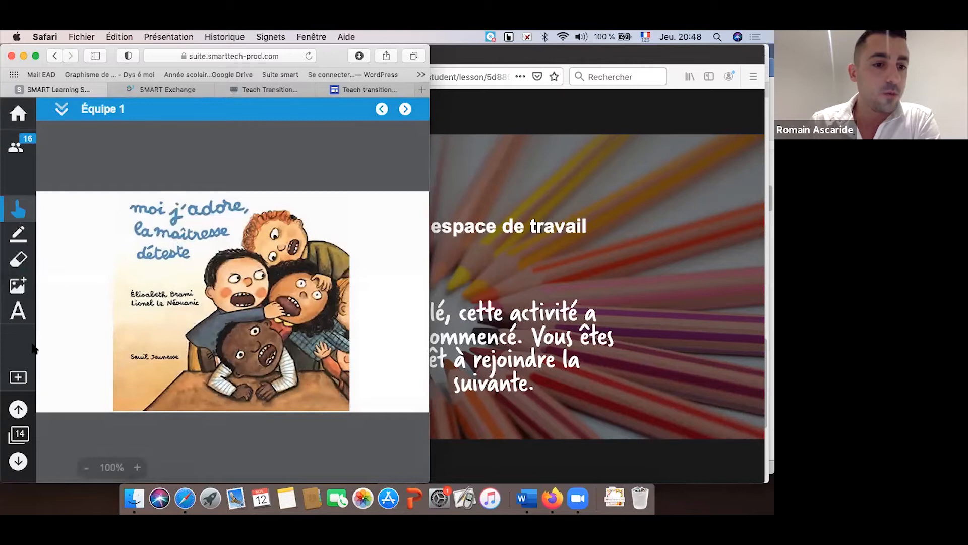
- Return to the team overview and reset the "espace de travail" activity, erasing its results
left_click(62, 107)
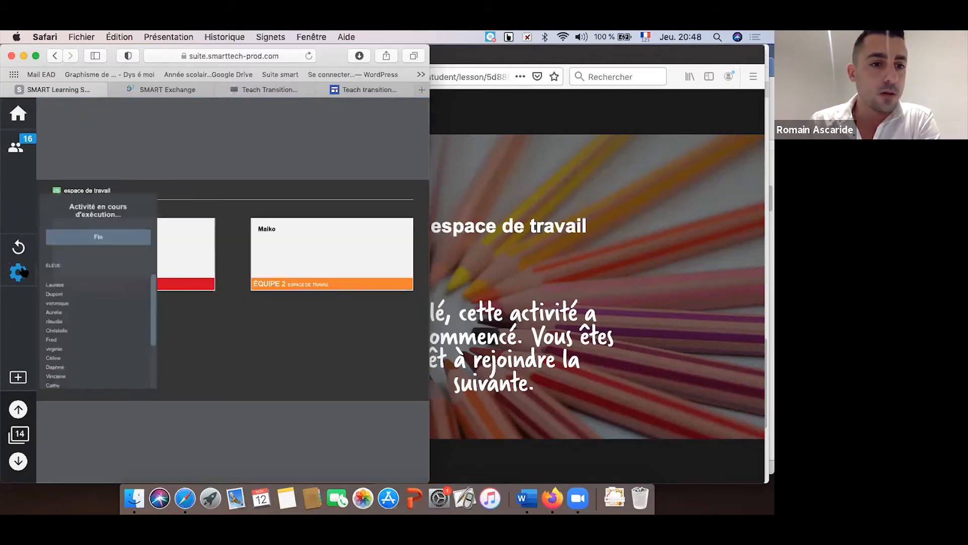
left_click(21, 252)
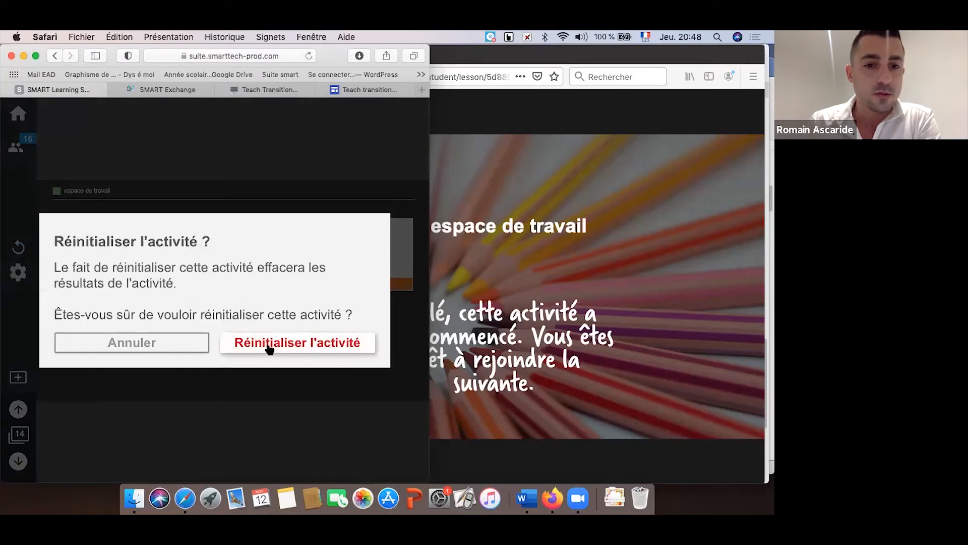
left_click(270, 347)
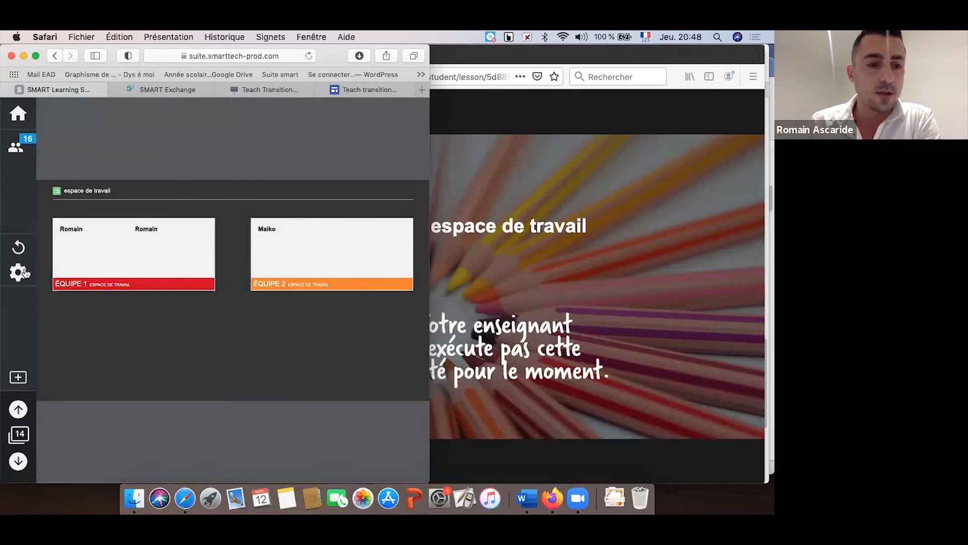
left_click(18, 248)
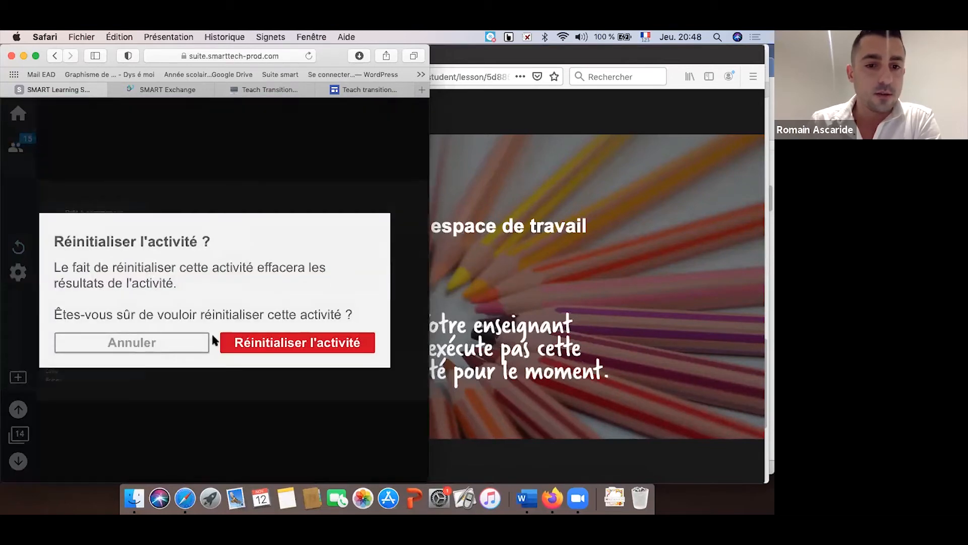
left_click(186, 344)
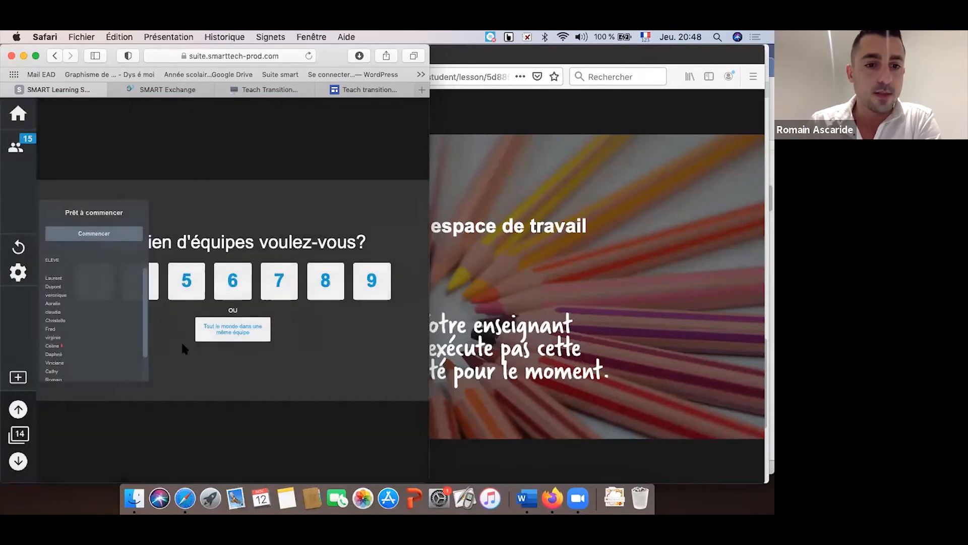
- Split the class into four teams, dismiss the connection notice, and launch the team workspace
left_click(155, 284)
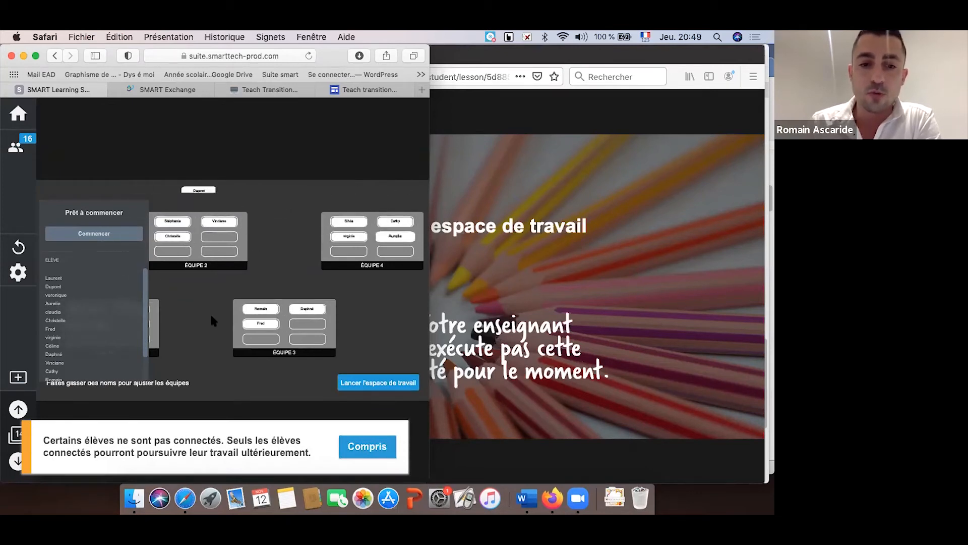
left_click(359, 445)
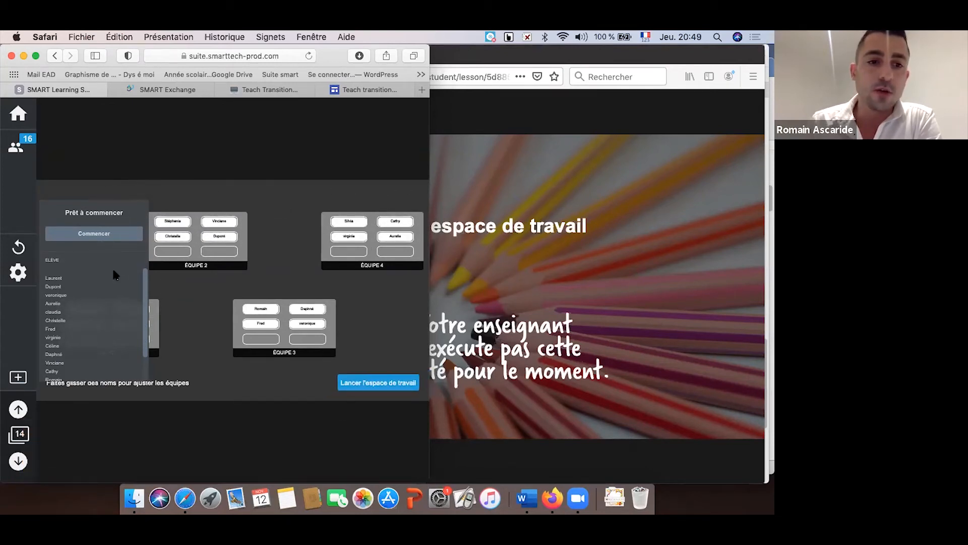
left_click(383, 383)
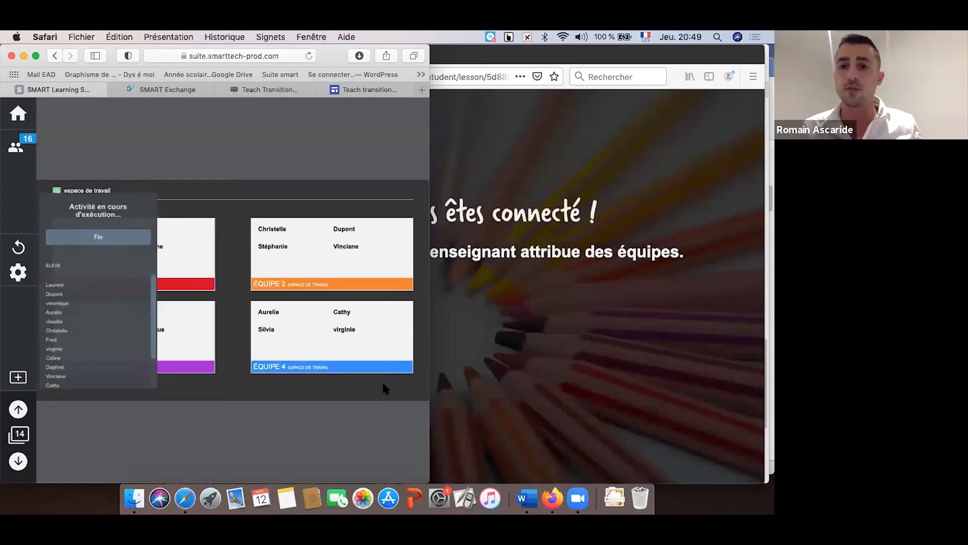
- Check the assigned team in the student window, and view Équipe 1's workspace in the teacher window
left_click(430, 366)
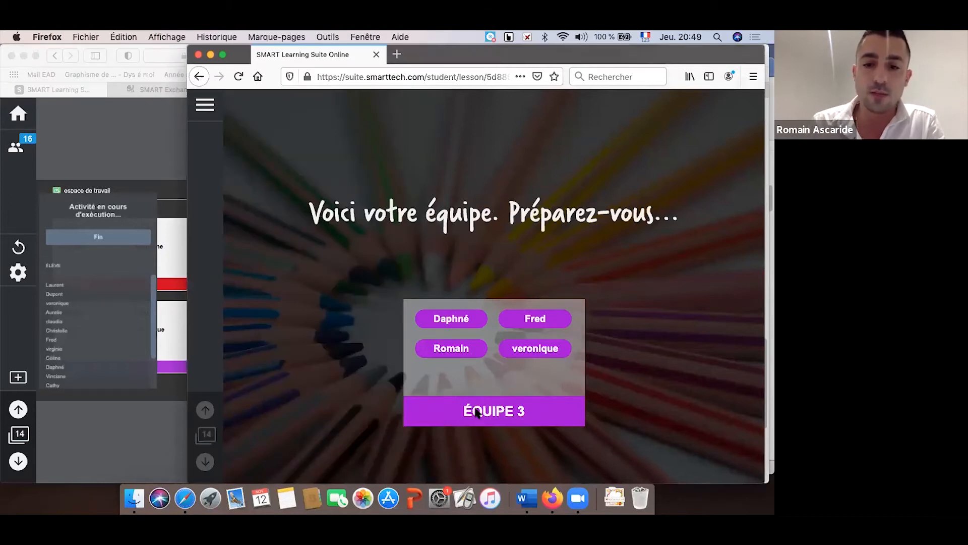
left_click(155, 278)
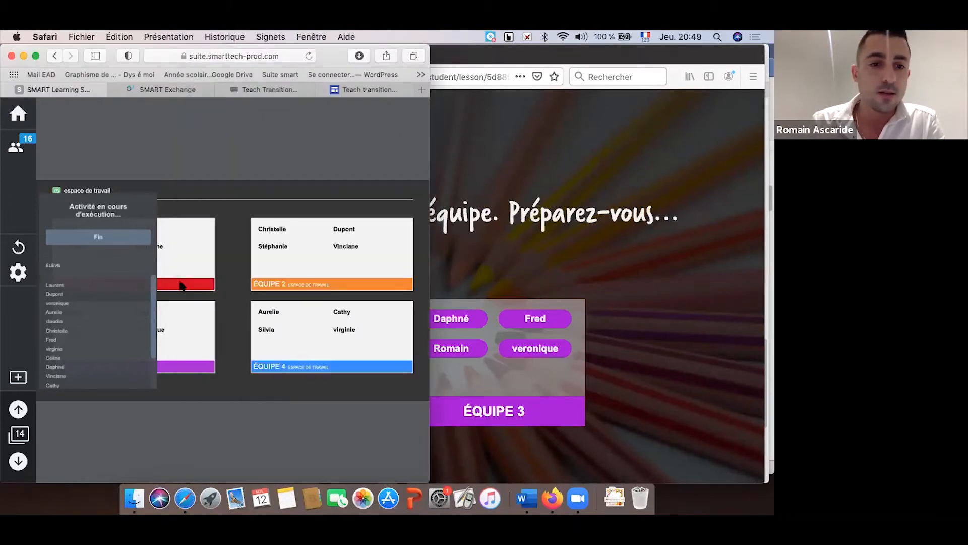
left_click(181, 283)
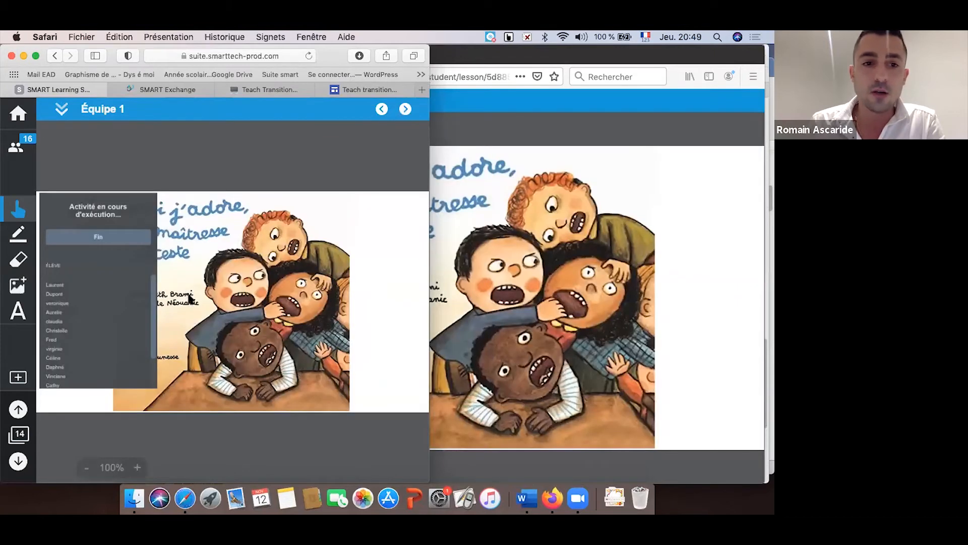
- End the running workspace activity and start a new one, confirming that the previous results are erased
left_click(104, 235)
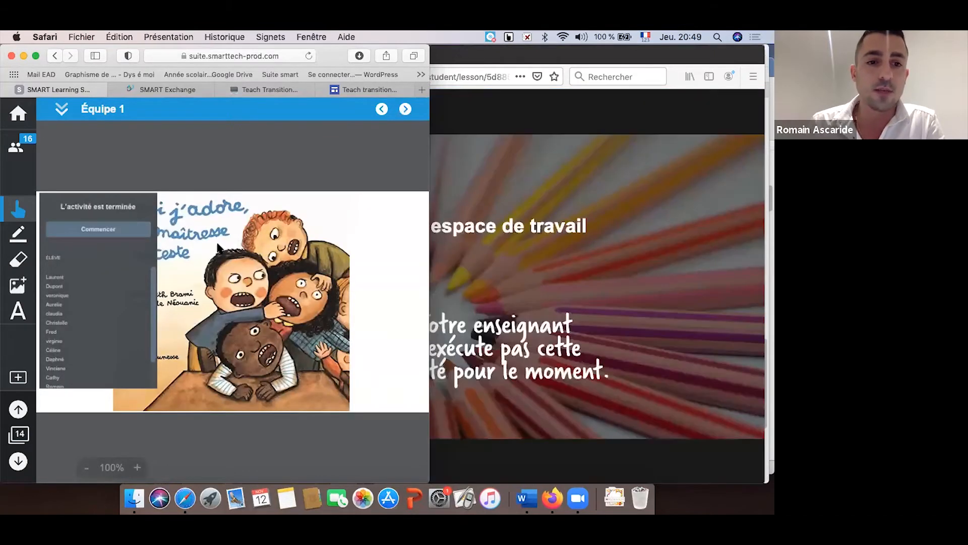
left_click(120, 239)
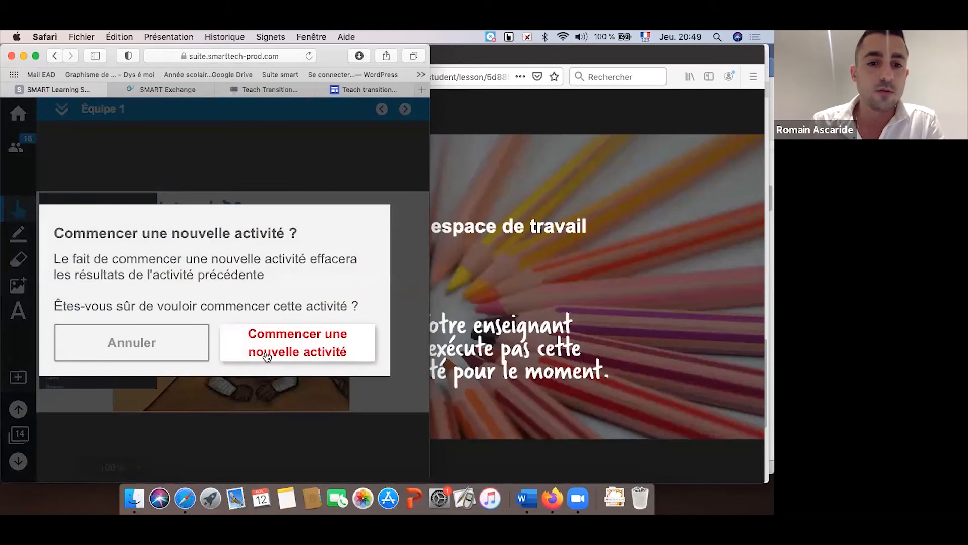
left_click(267, 353)
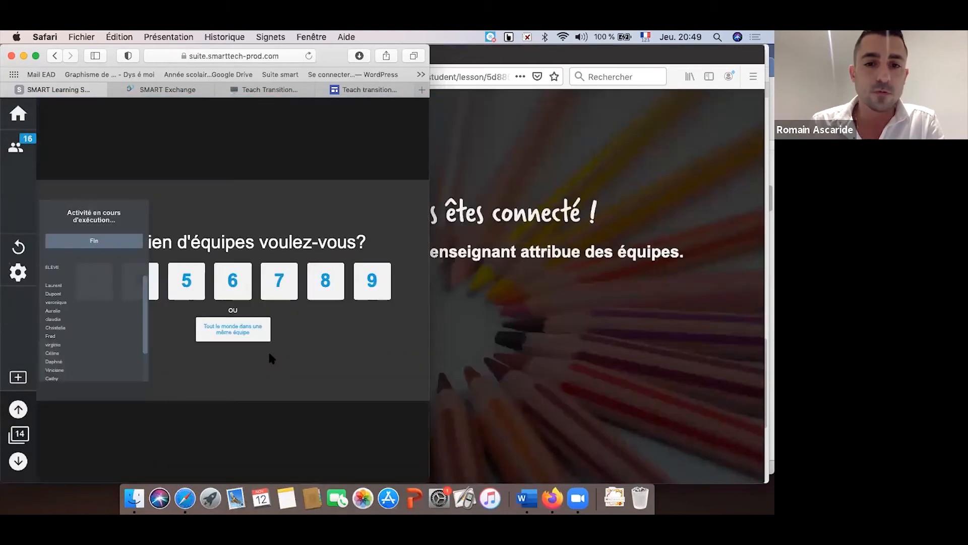
- Form four new teams for the restarted activity, dismiss the notice, and launch their shared workspace
left_click(152, 280)
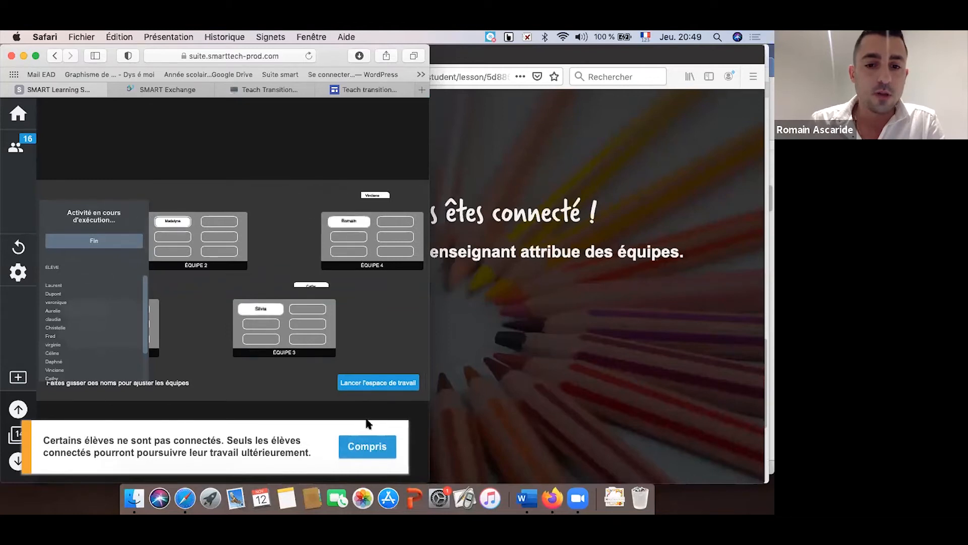
left_click(367, 446)
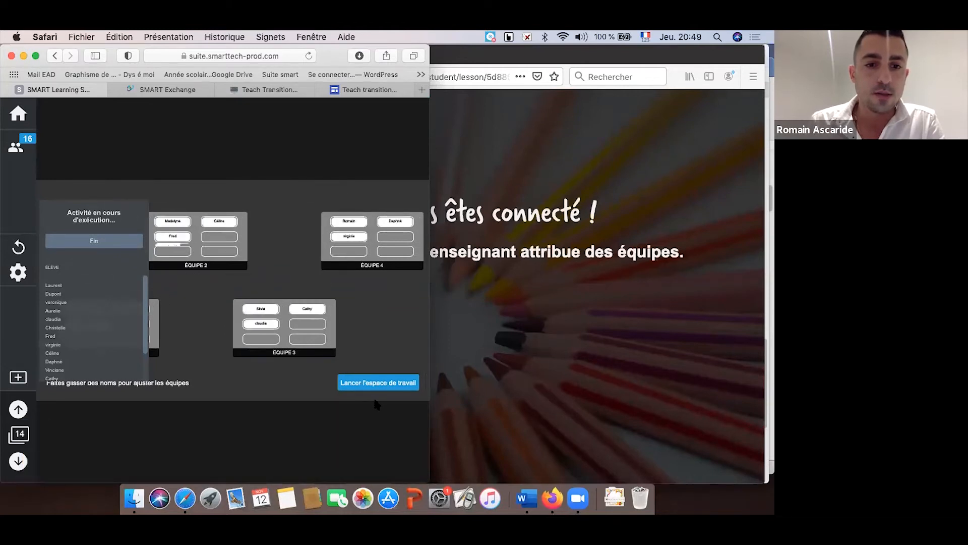
left_click(376, 384)
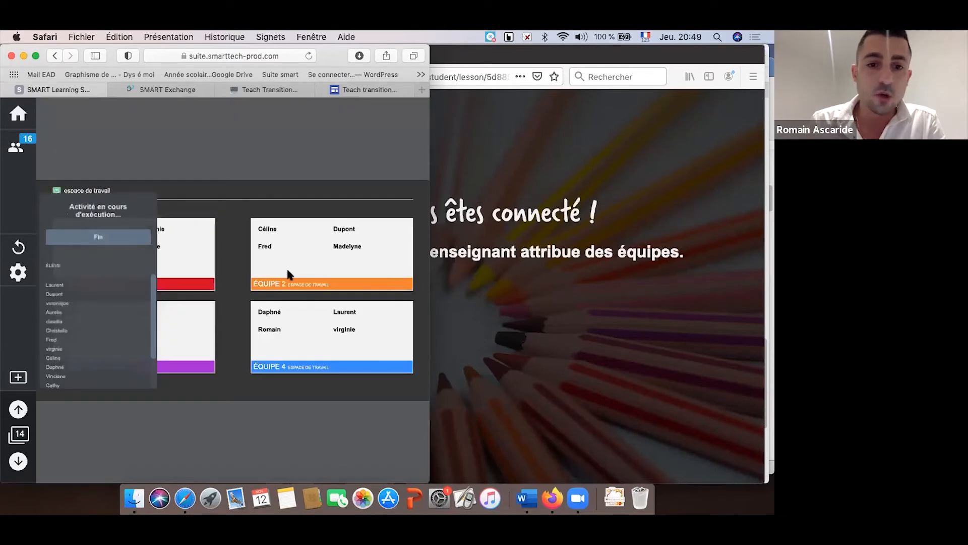
- In the student window, circle the book title "moi j'adore, la maîtresse déteste" with the thin black pen, and move the window aside
left_click(510, 274)
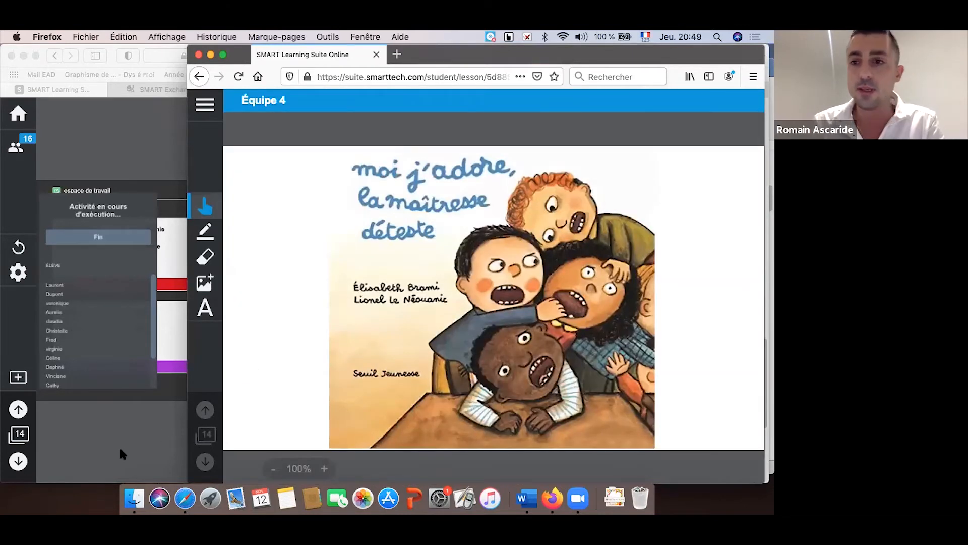
left_click(205, 231)
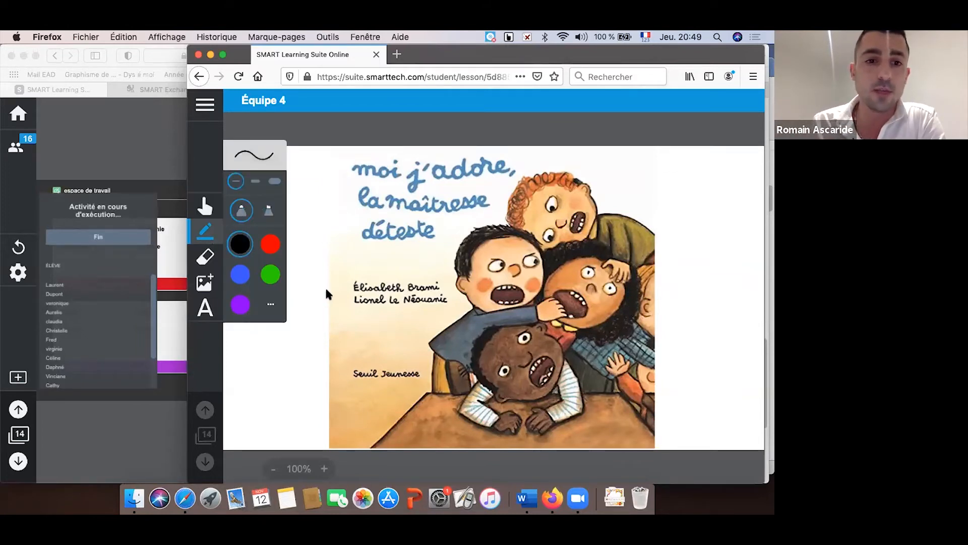
mouse_move(448, 158)
left_mouse_down()
mouse_move(356, 187)
mouse_move(488, 187)
mouse_move(423, 157)
left_mouse_up()
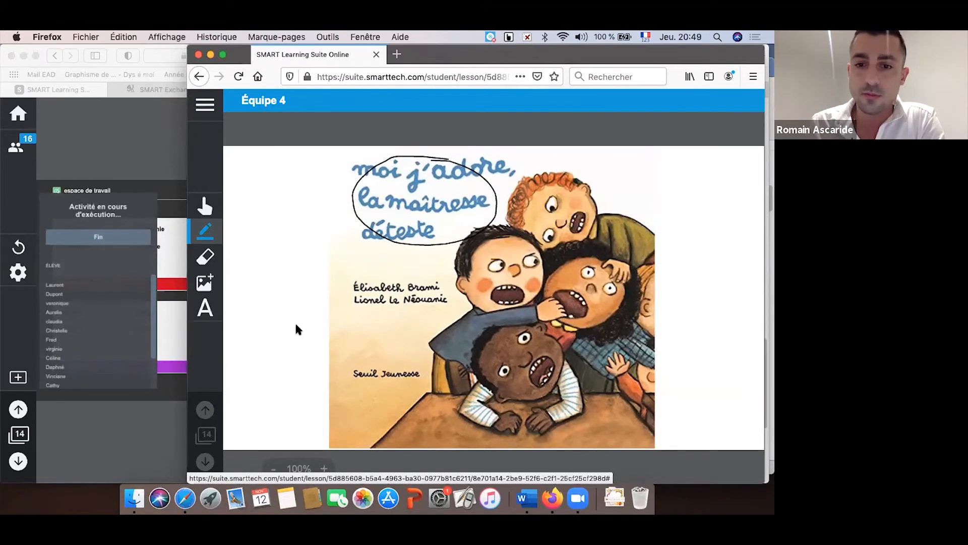
left_click_drag(589, 57, 537, 56)
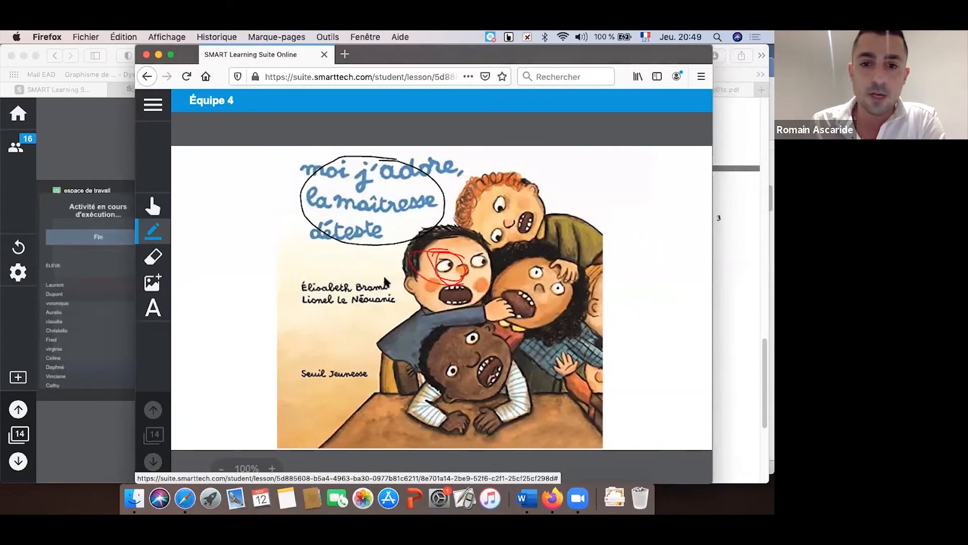
- Switch to the teacher window, examine Équipe 4's annotations on the book cover, and return to the team overview
left_click(112, 415)
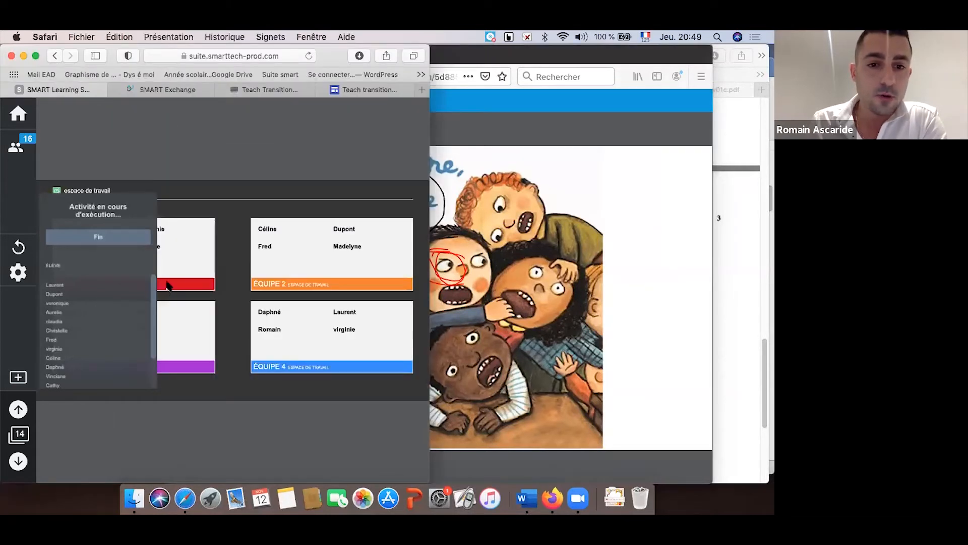
left_click(281, 368)
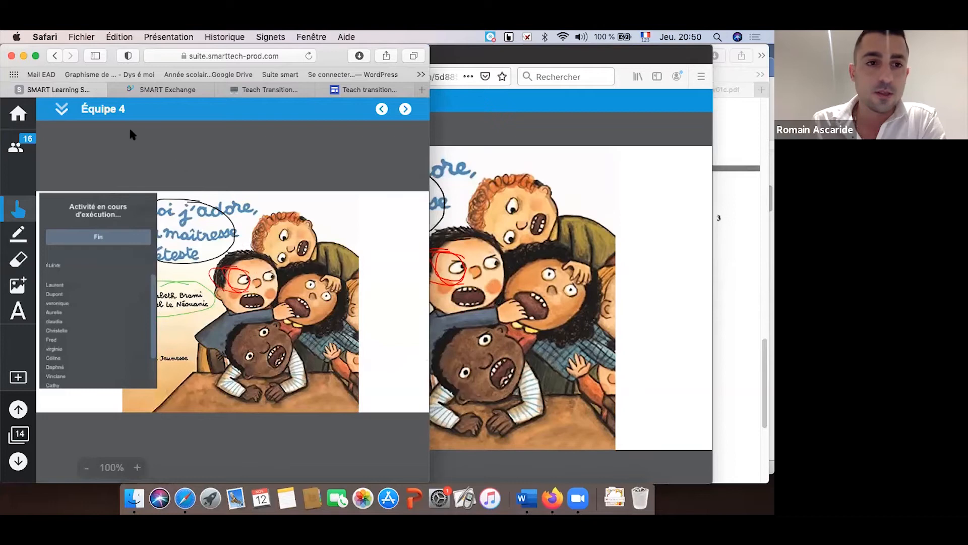
left_click(62, 110)
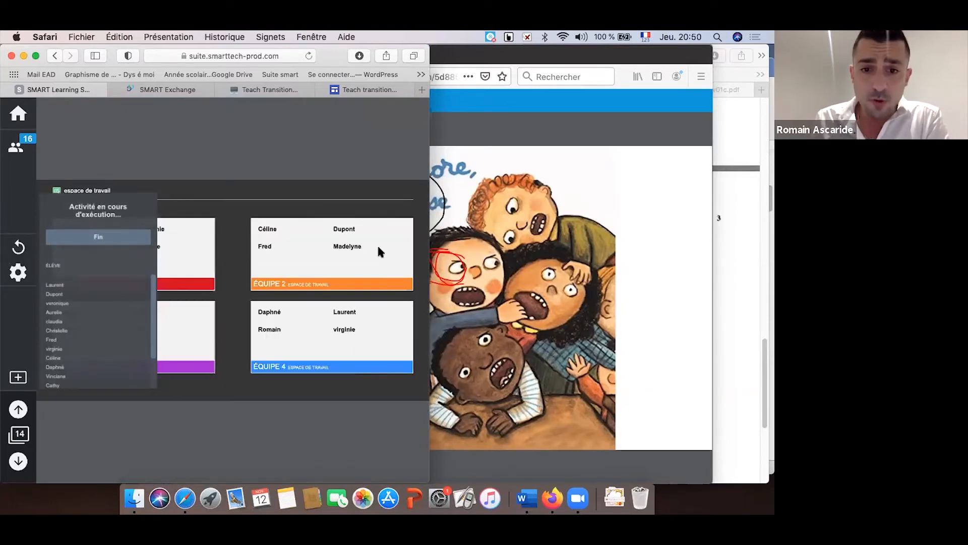
- Check the annotated book cover in the student window, and reopen Équipe 4's workspace in the teacher window
left_click(544, 330)
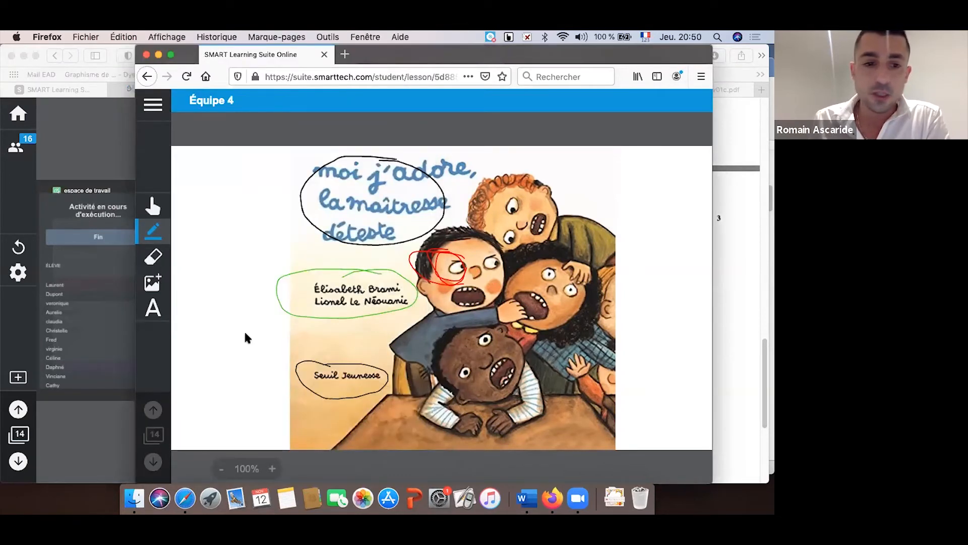
left_click(116, 430)
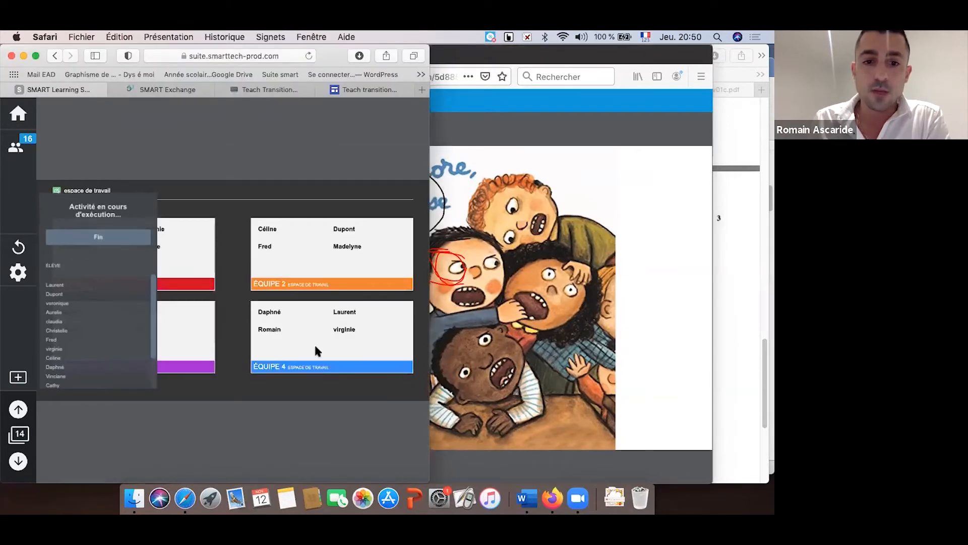
left_click(331, 362)
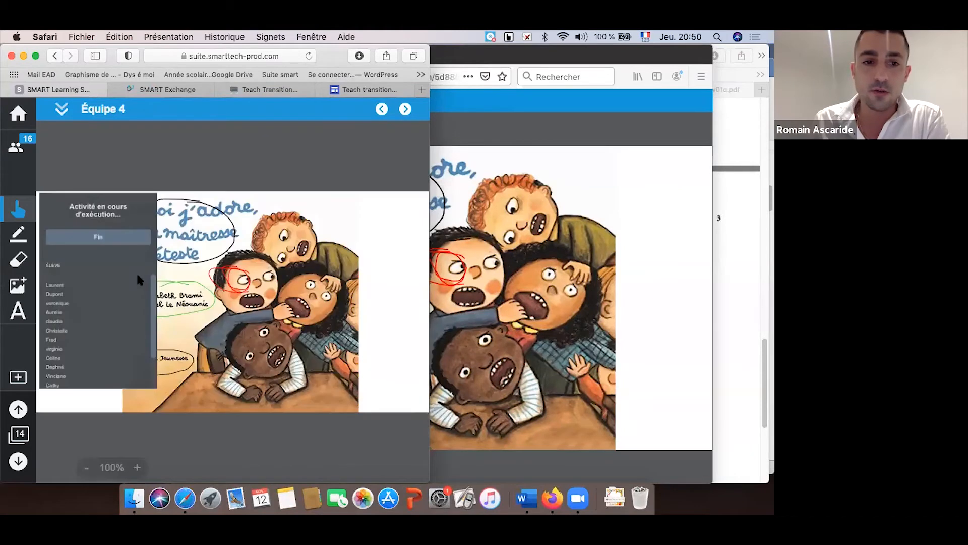
- Examine the annotated book covers of Équipe 2, Équipe 1 and Équipe 3 in turn, and return to the team overview
left_click(62, 109)
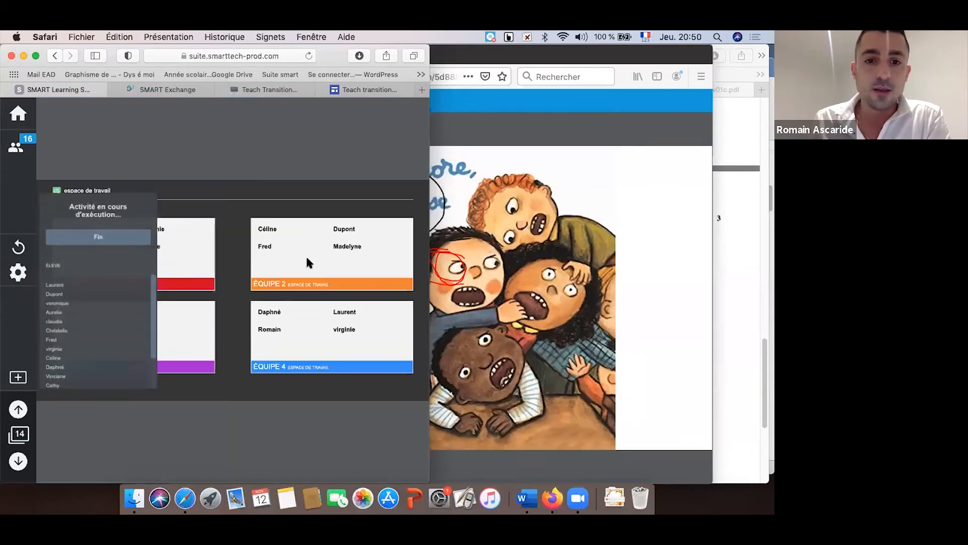
left_click(299, 285)
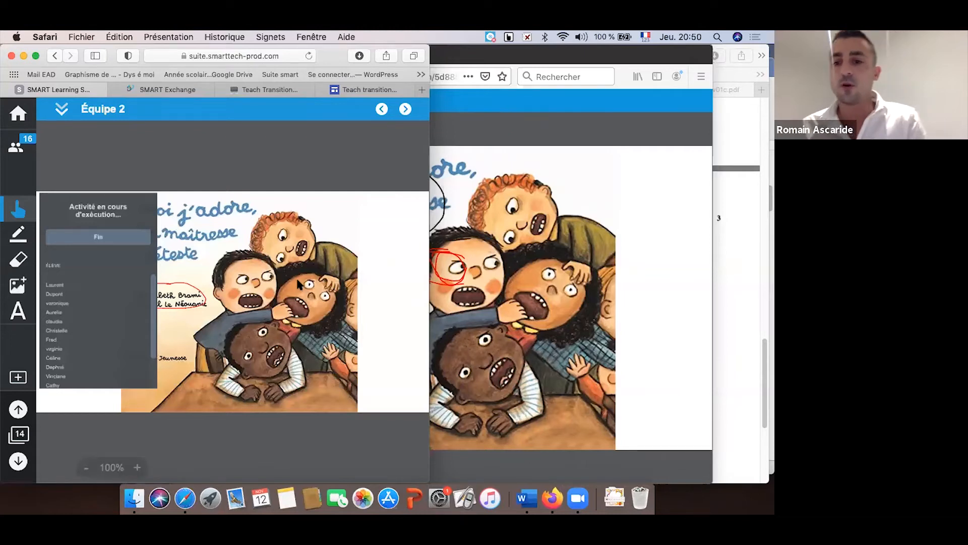
left_click(62, 106)
left_click(199, 239)
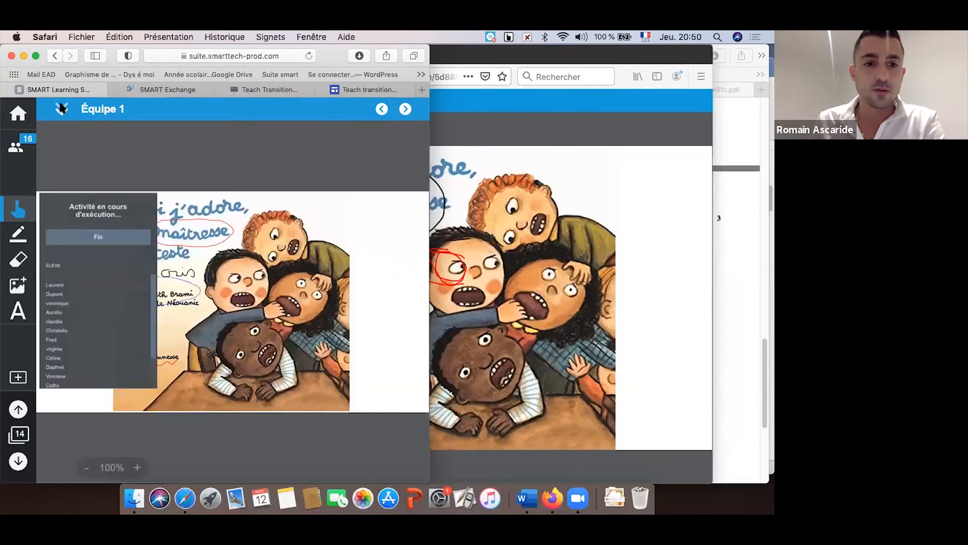
left_click(61, 107)
left_click(182, 308)
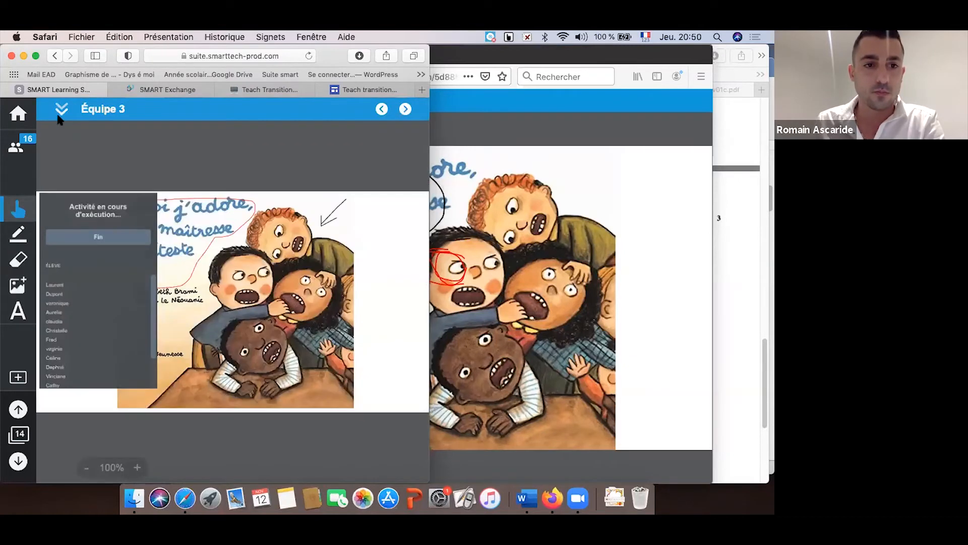
left_click(59, 109)
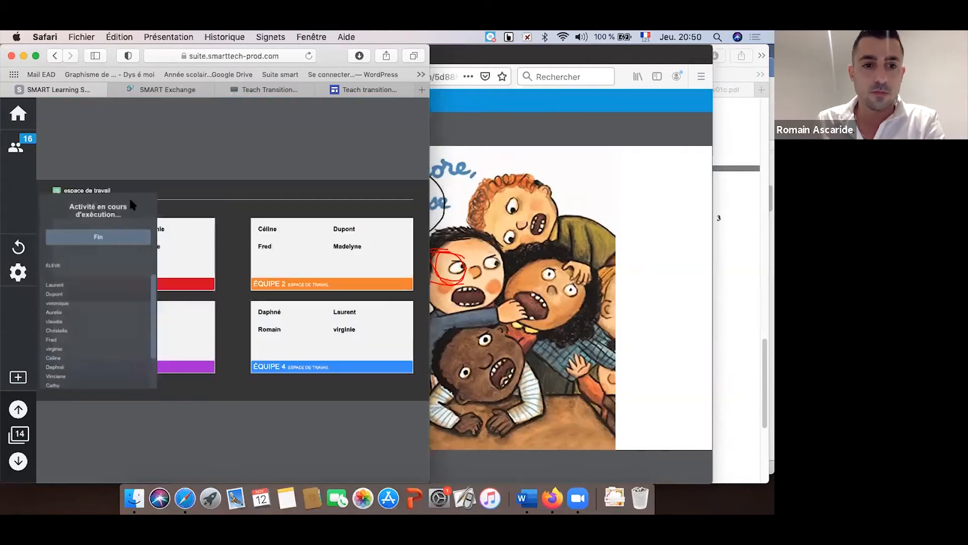
- Advance to the whole-class euro coin page and check its activity description and the list of connected students
left_click(18, 462)
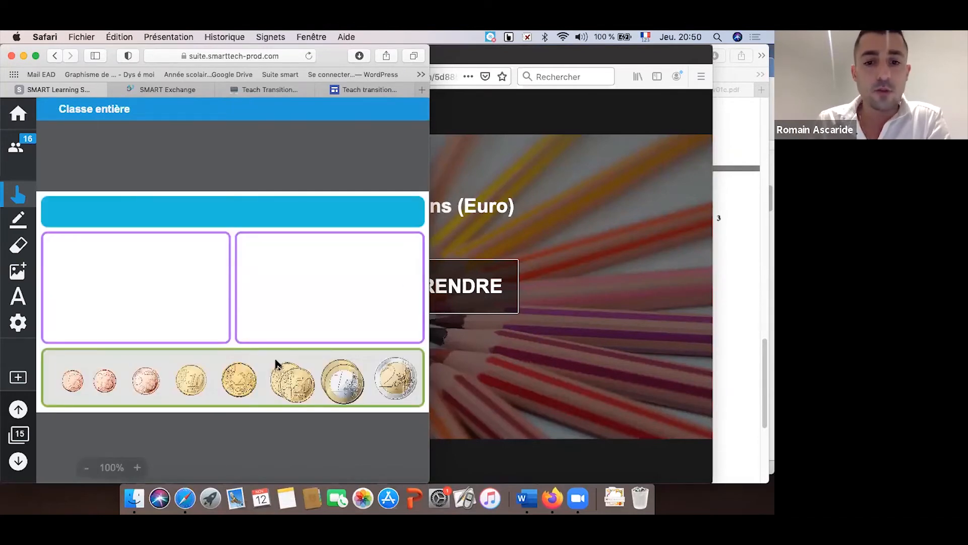
left_click(18, 154)
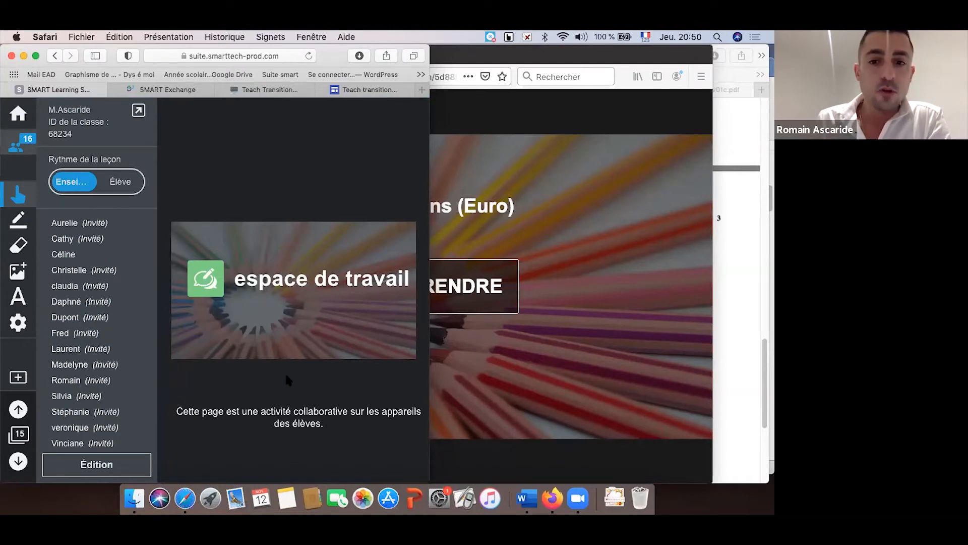
left_click(21, 199)
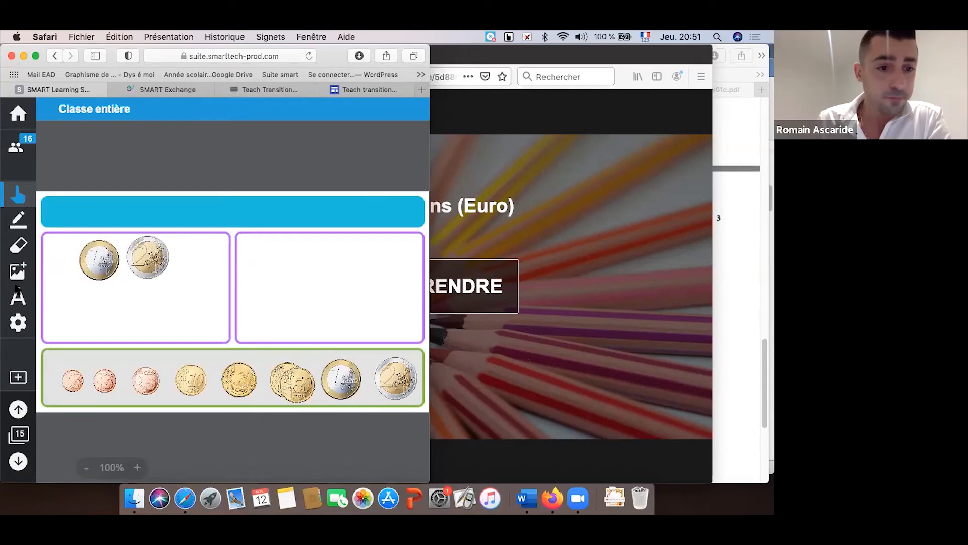
left_click(24, 151)
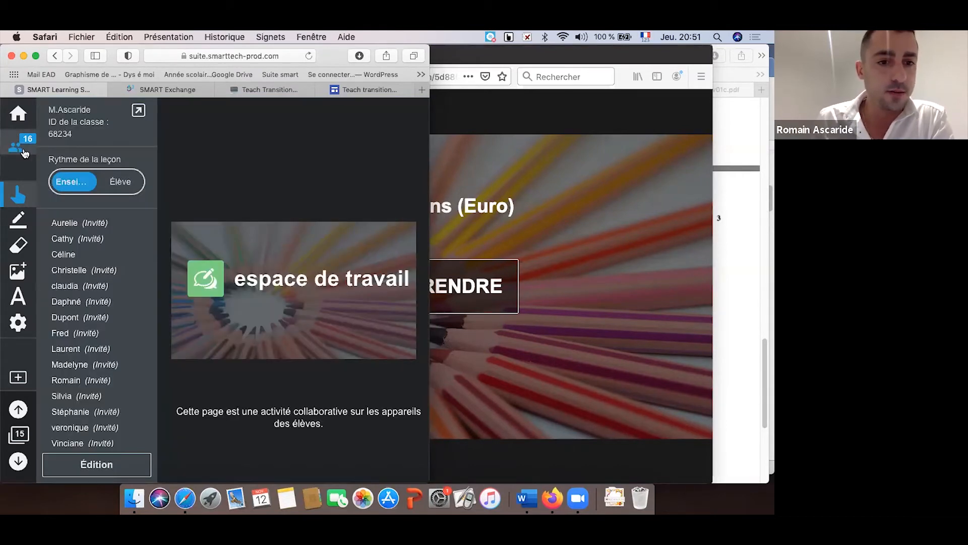
left_click(24, 151)
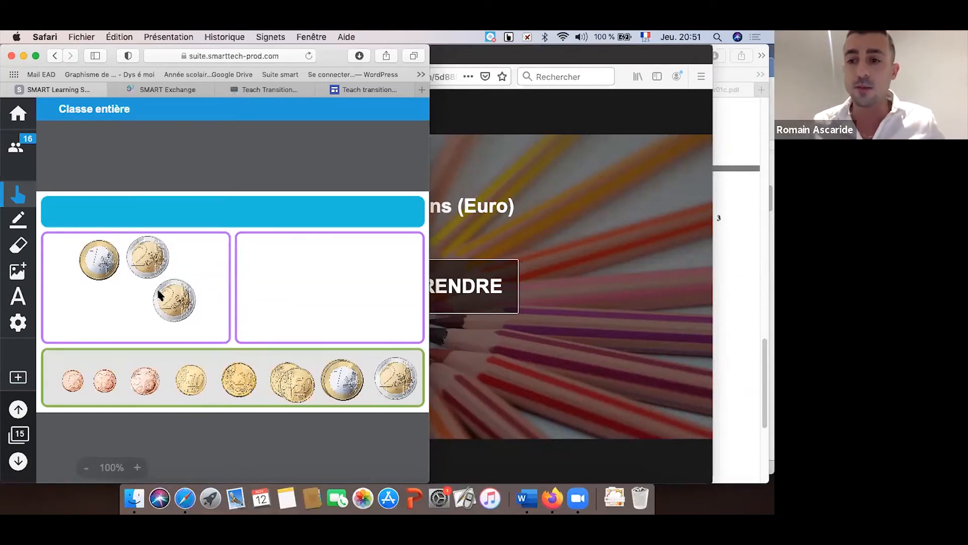
- Move the placed 1-euro and 2-euro coins between the two boxes, leaving one 2-euro coin in the first box and the rest on the tray
left_click_drag(154, 258, 281, 256)
left_click_drag(176, 301, 252, 283)
left_click_drag(117, 264, 323, 249)
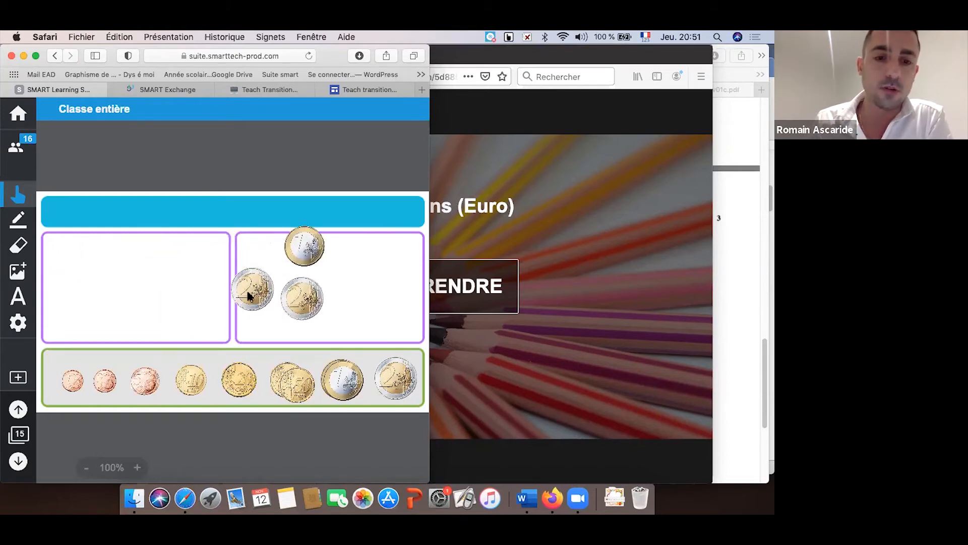
left_click_drag(251, 296, 160, 296)
left_click_drag(301, 303, 177, 247)
left_click_drag(311, 256, 317, 377)
left_click_drag(178, 291, 176, 388)
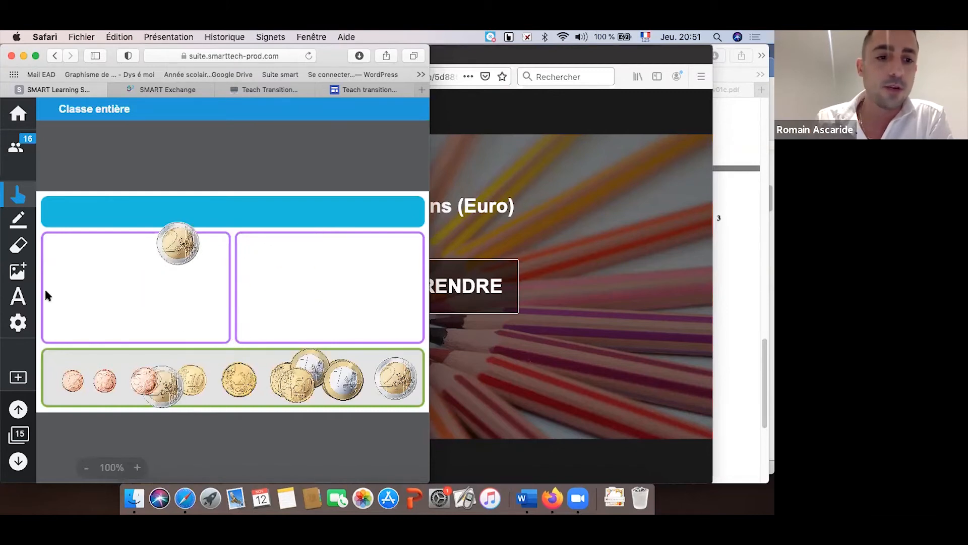
- Draw a short black pen line from the 2-euro coin down into the first box
left_click(23, 217)
left_click(20, 221)
left_click_drag(173, 244, 159, 297)
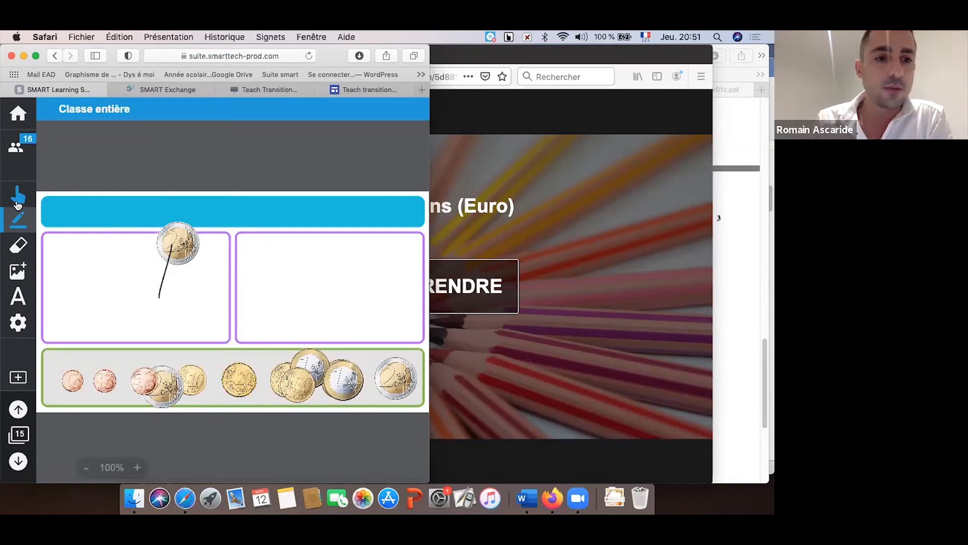
- Move a 1-euro coin from the tray into the first box, and delete the black pen line
left_click(17, 201)
mouse_move(339, 380)
left_mouse_down()
mouse_move(198, 287)
mouse_move(212, 292)
mouse_move(165, 290)
left_mouse_up()
left_click(165, 263)
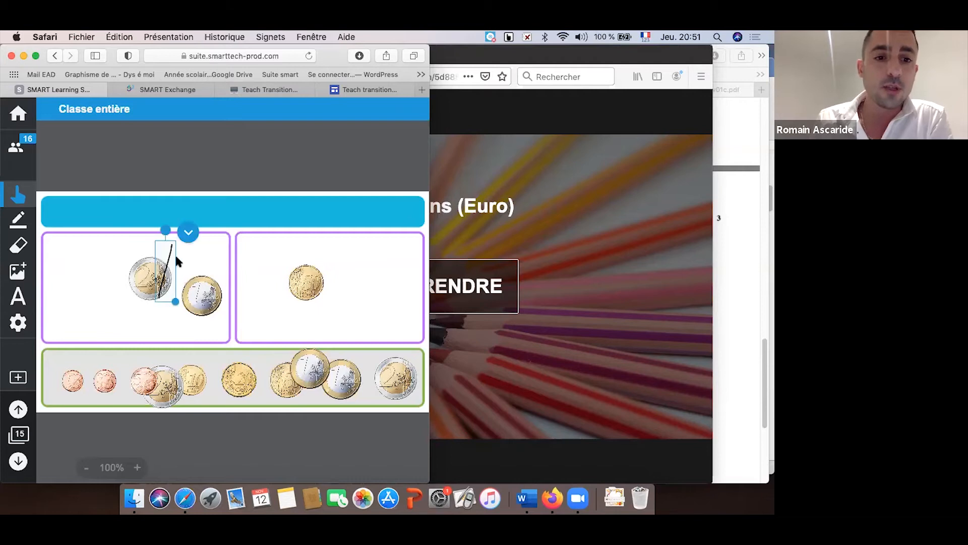
left_click(188, 231)
left_click(229, 295)
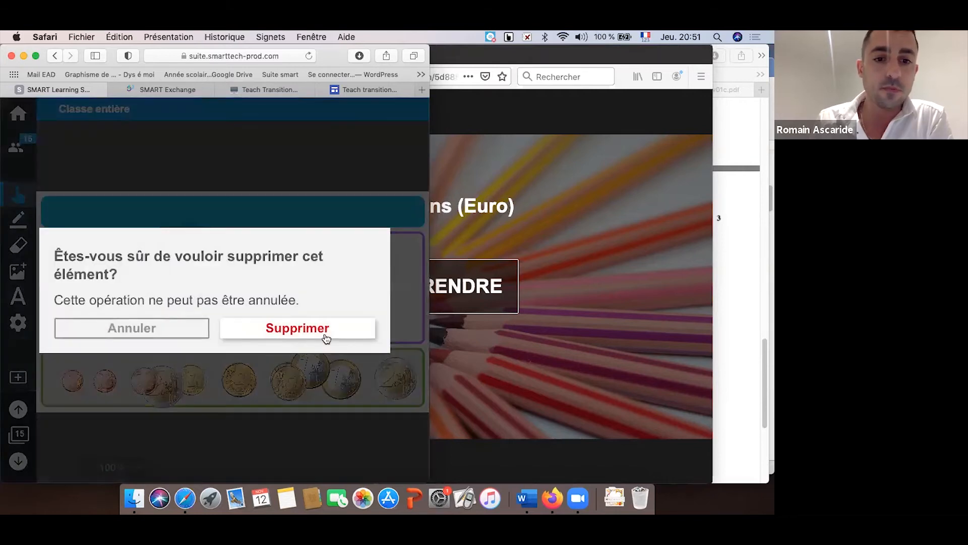
left_click(298, 328)
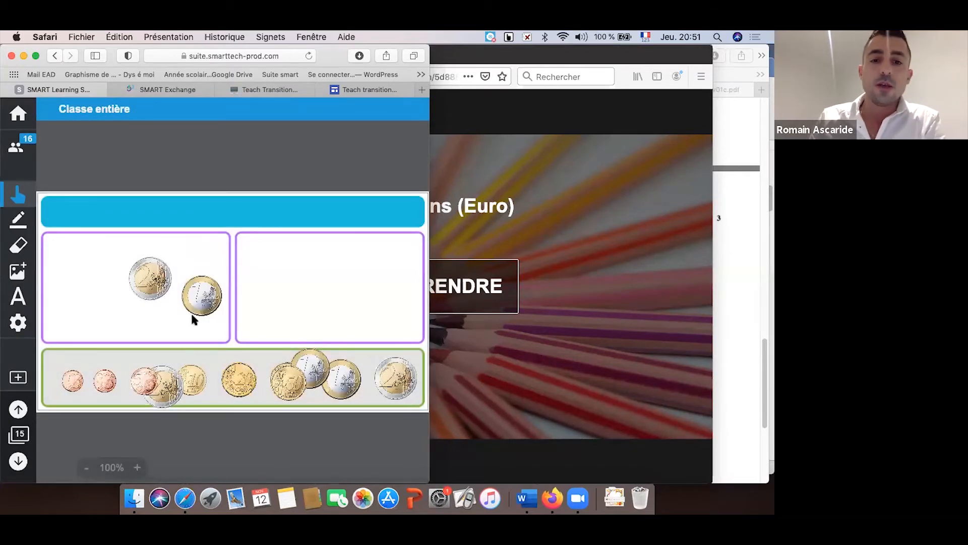
- Advance to the YouTube page and play the "Maîtriser SMART Learning Suite - Introduction" video
left_click(18, 460)
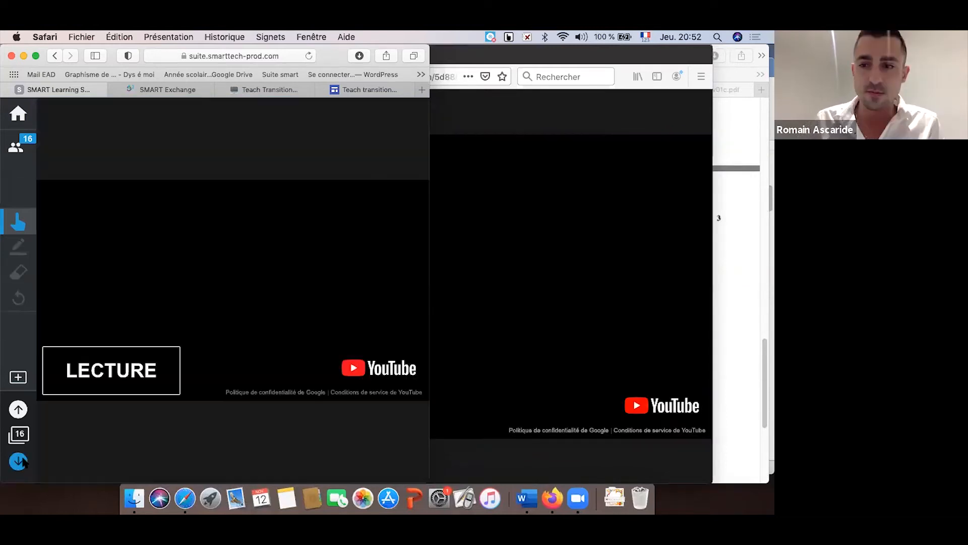
left_click(83, 389)
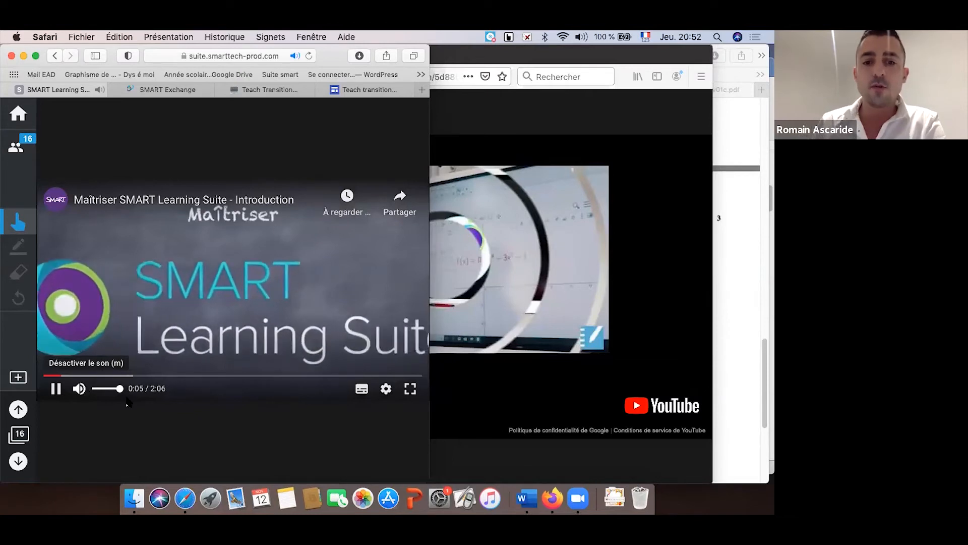
left_click_drag(427, 299, 391, 291)
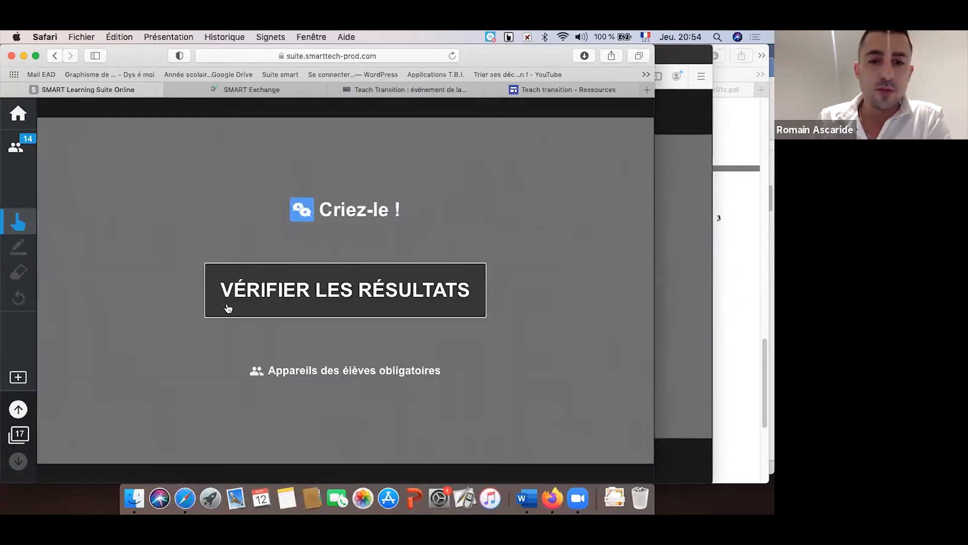
- Open the Criez-le ! results, narrow the teacher window, reset the activity, and start it again
left_click(229, 308)
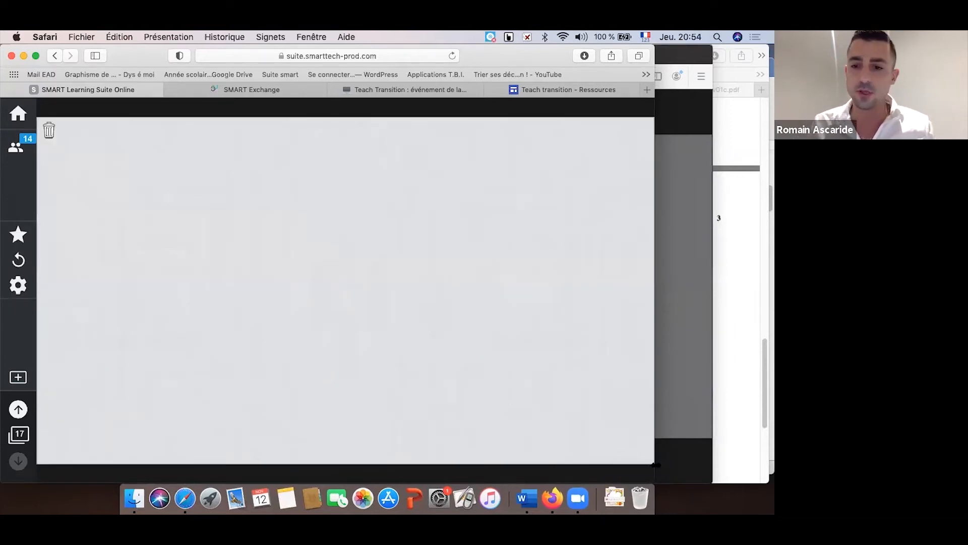
left_click_drag(655, 465, 468, 465)
left_click(19, 259)
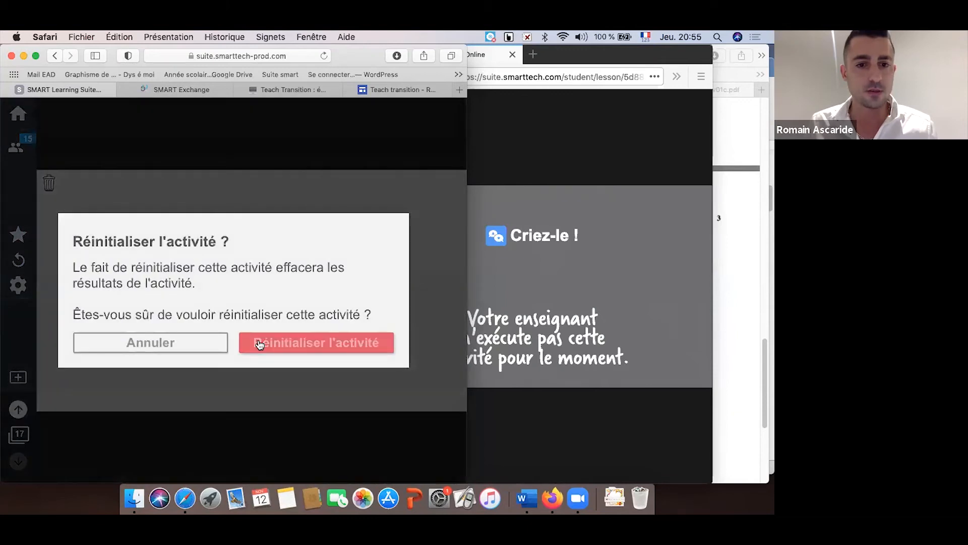
left_click(259, 345)
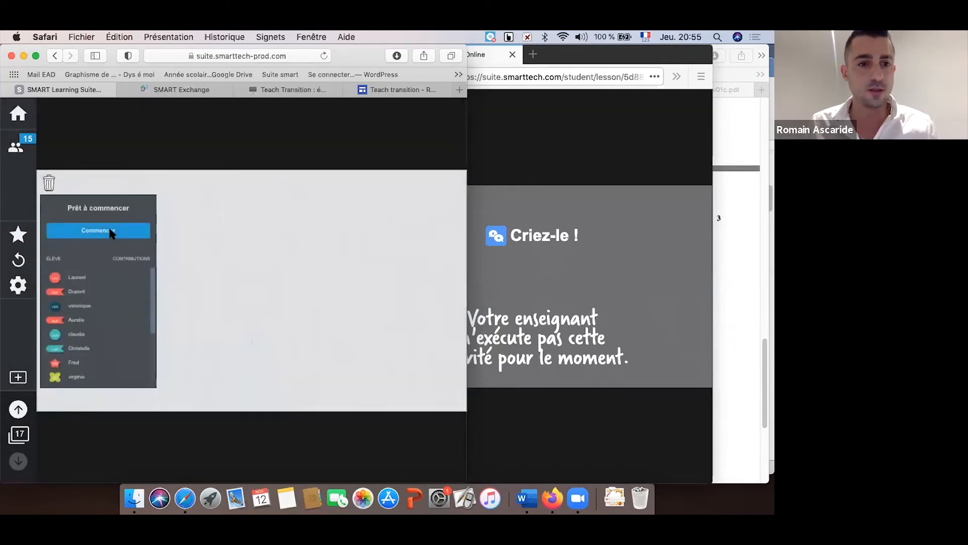
left_click(111, 232)
- Check the Criez-le ! answer form in the student window, and return to the teacher window
left_click(510, 192)
left_click(505, 178)
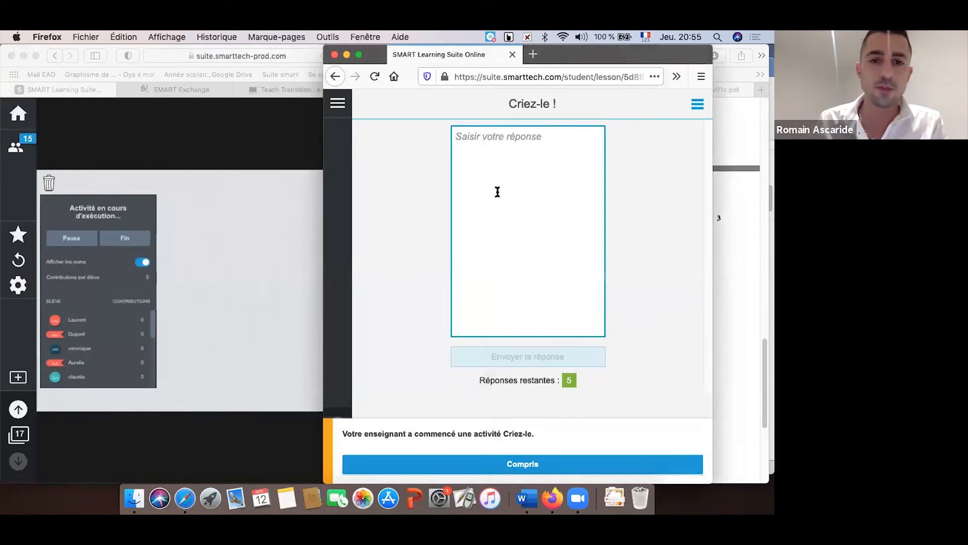
left_click(238, 227)
- Rearrange the students' contribution cards, moving "riche", "Complet" and "à tester" close to "interessant"
left_click_drag(72, 336, 262, 166)
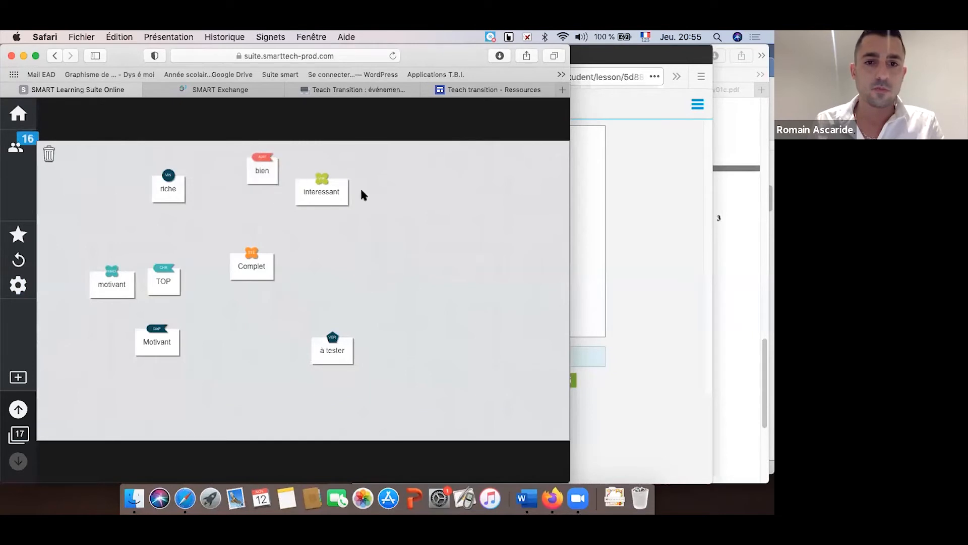
left_click_drag(163, 190, 411, 234)
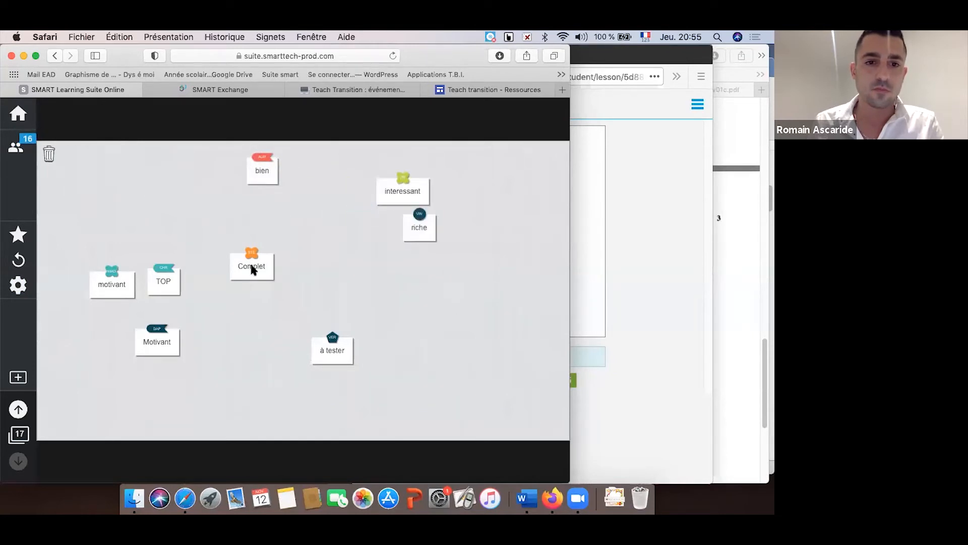
left_click_drag(252, 270, 391, 250)
left_click_drag(322, 352, 345, 245)
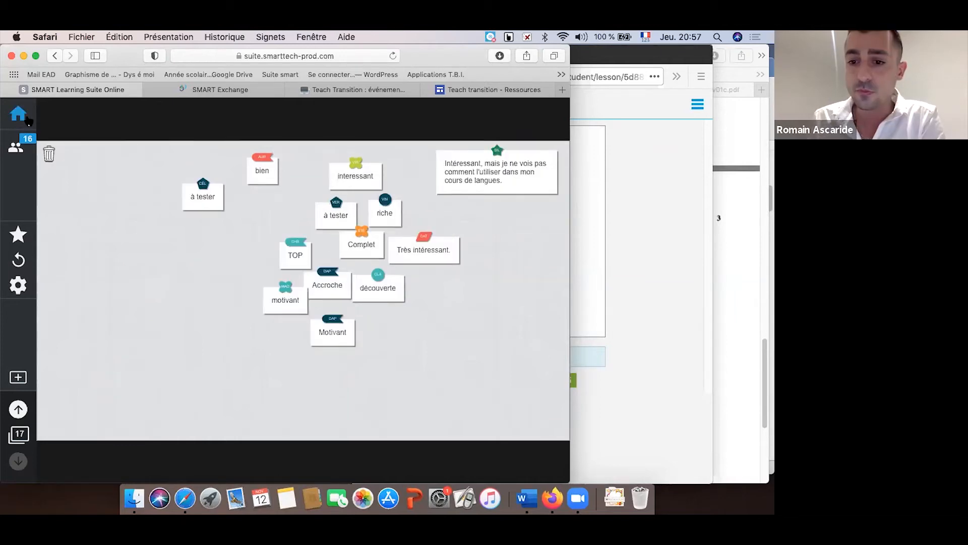
- Return to the lesson library, launch the Présentation 1 lesson, and set the lesson pace to Élève
left_click(27, 118)
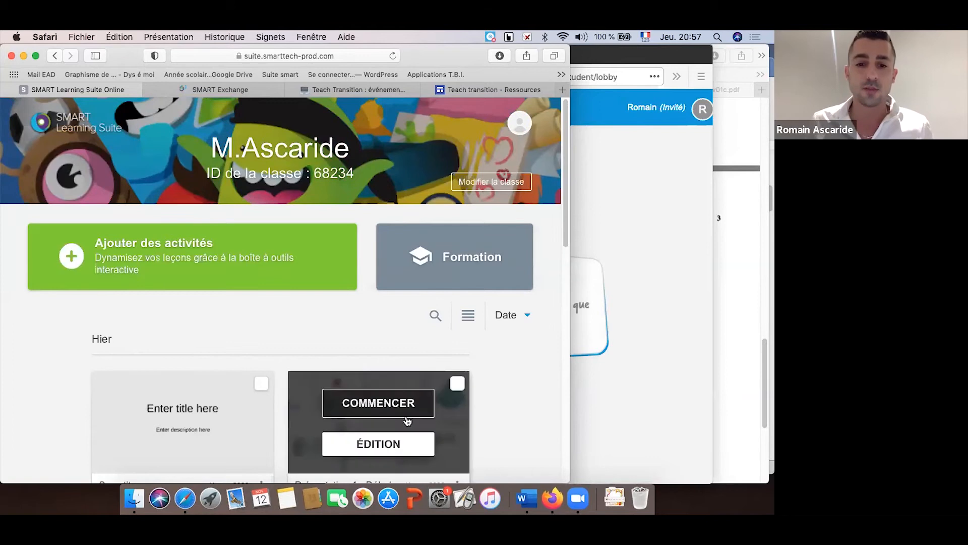
left_click(403, 412)
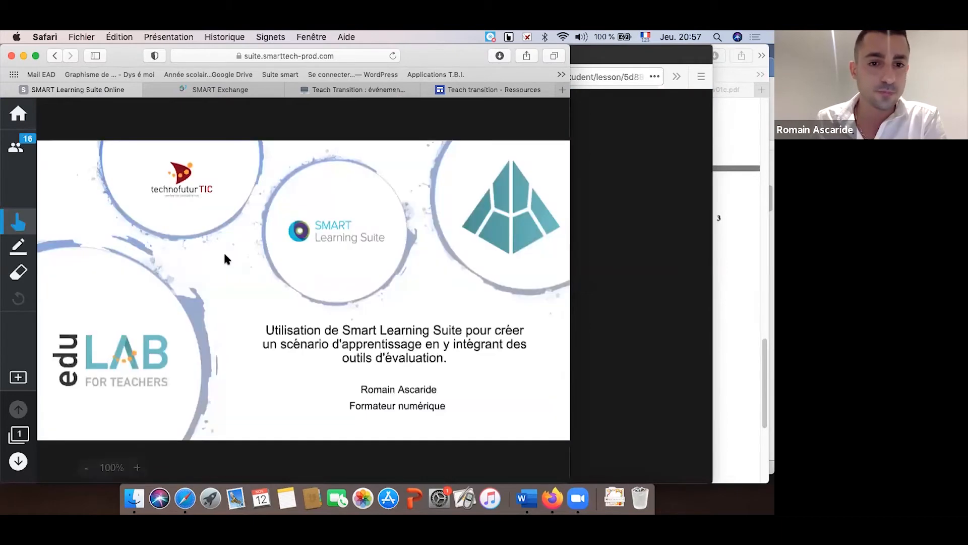
left_click(26, 152)
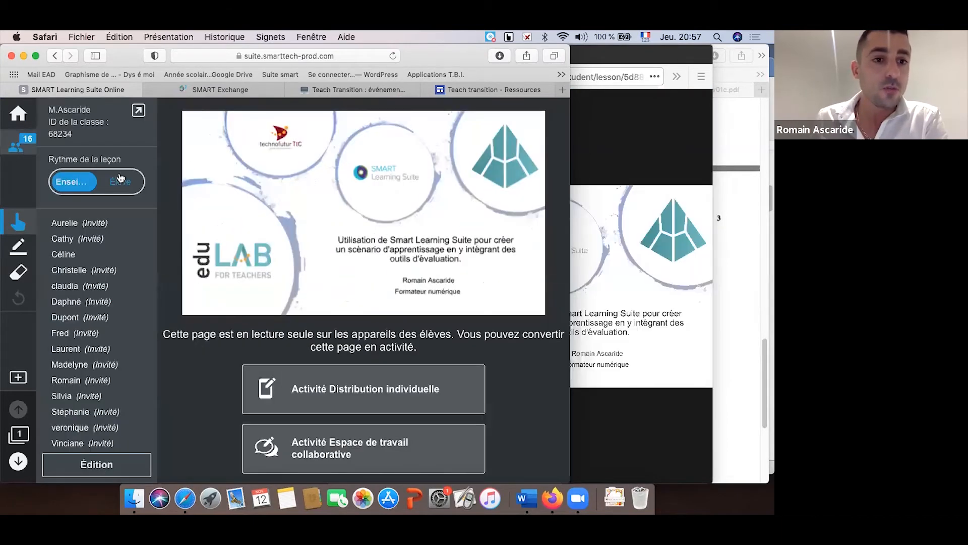
left_click(120, 180)
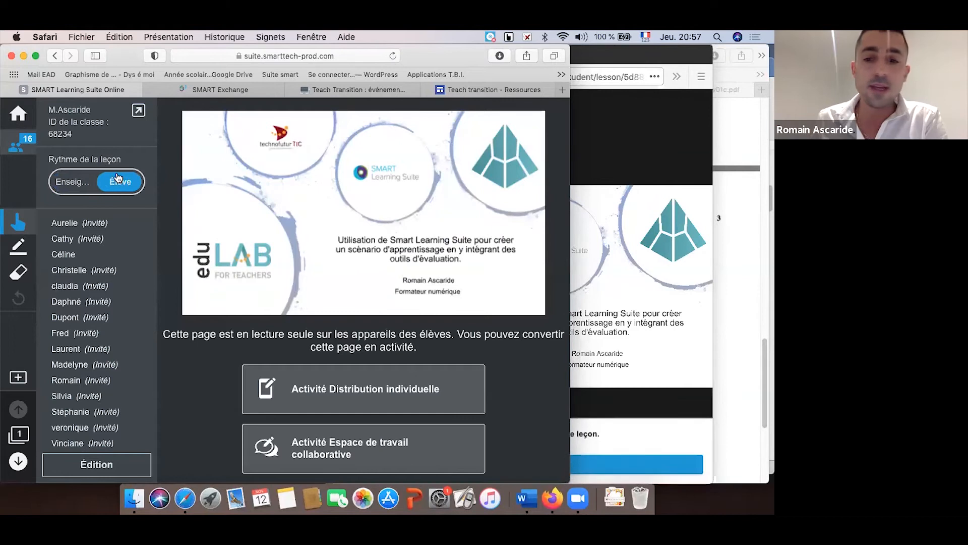
- Switch to the student window, dismiss the notice, and page forward through the lesson at the student's own pace
left_click(570, 227)
left_click(483, 471)
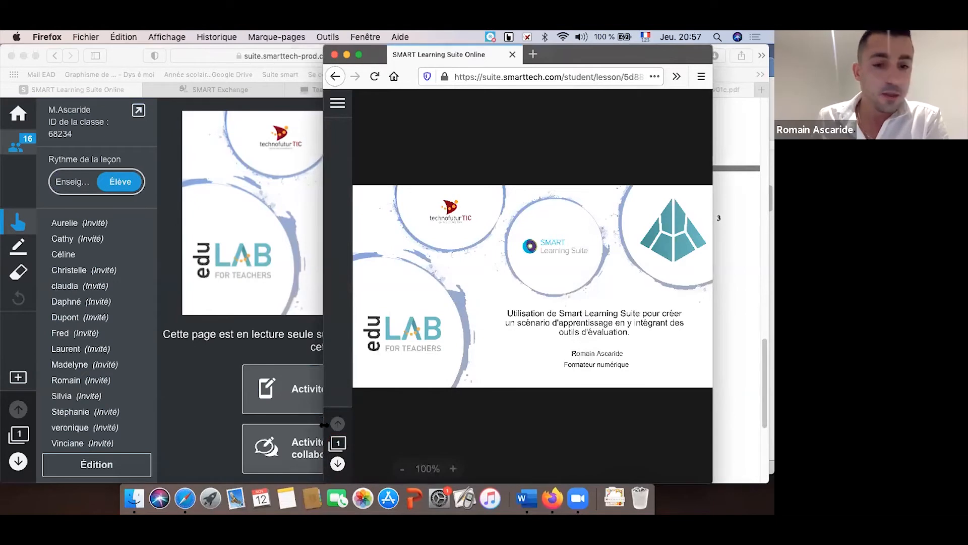
left_click(338, 464)
left_click(337, 464)
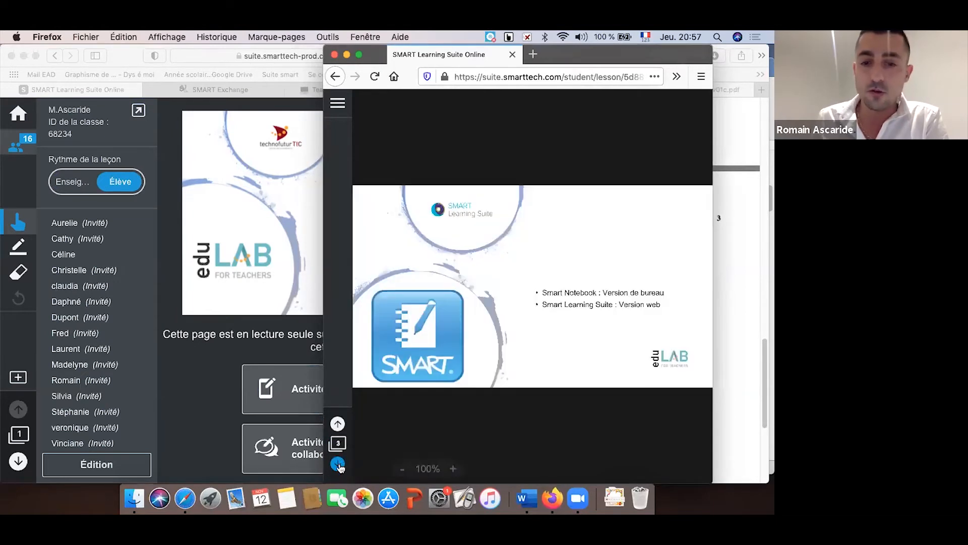
left_click(338, 464)
left_click(339, 464)
left_click(339, 465)
left_click(339, 464)
left_click(338, 465)
left_click(339, 465)
left_click(339, 465)
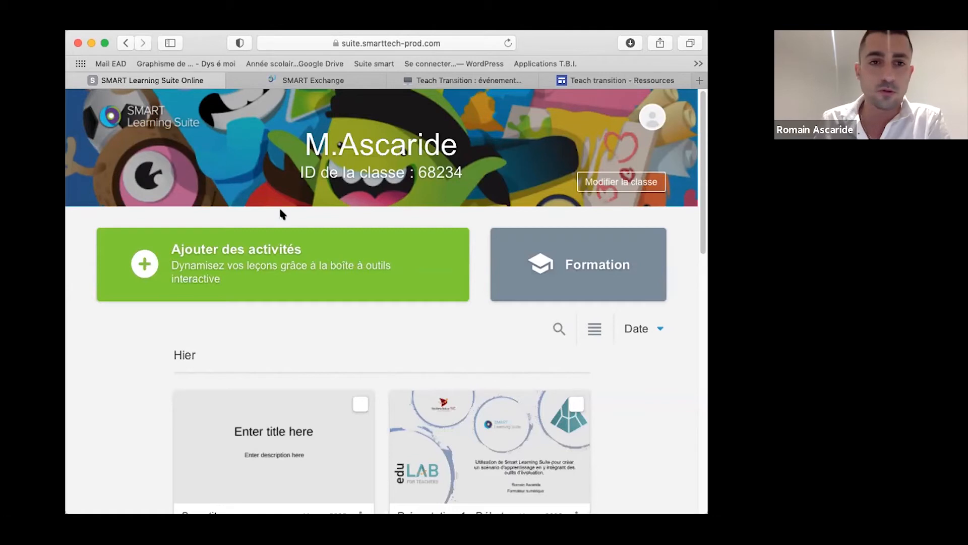
- Examine the teacher account options on the home page, and close them
left_click(649, 118)
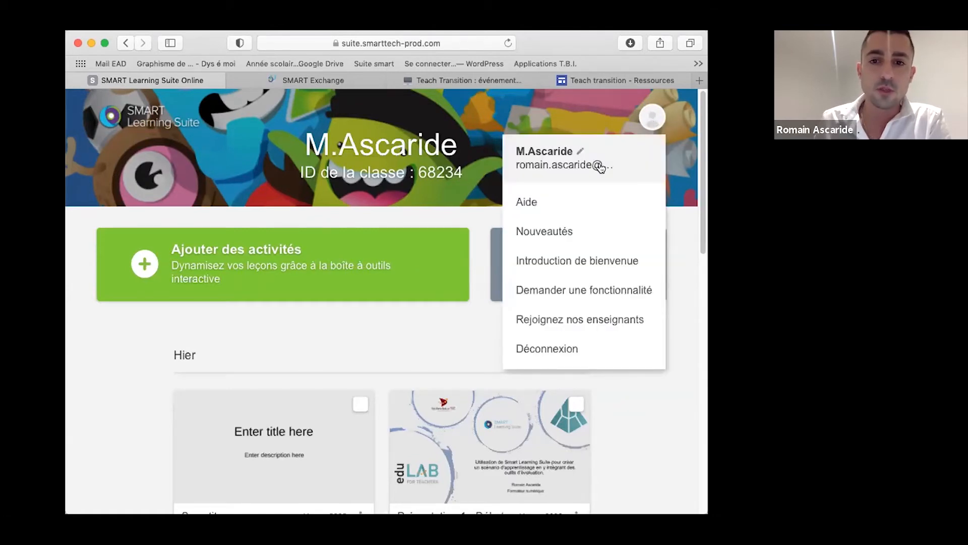
left_click(650, 118)
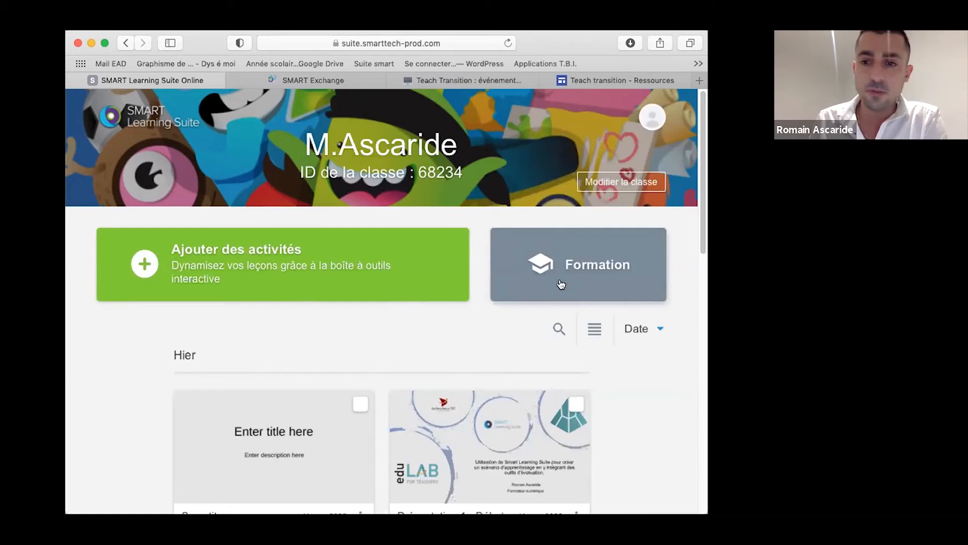
- Look through the saved lessons on the home page, down to the oldest ones
scroll(527, 328, "down", 5)
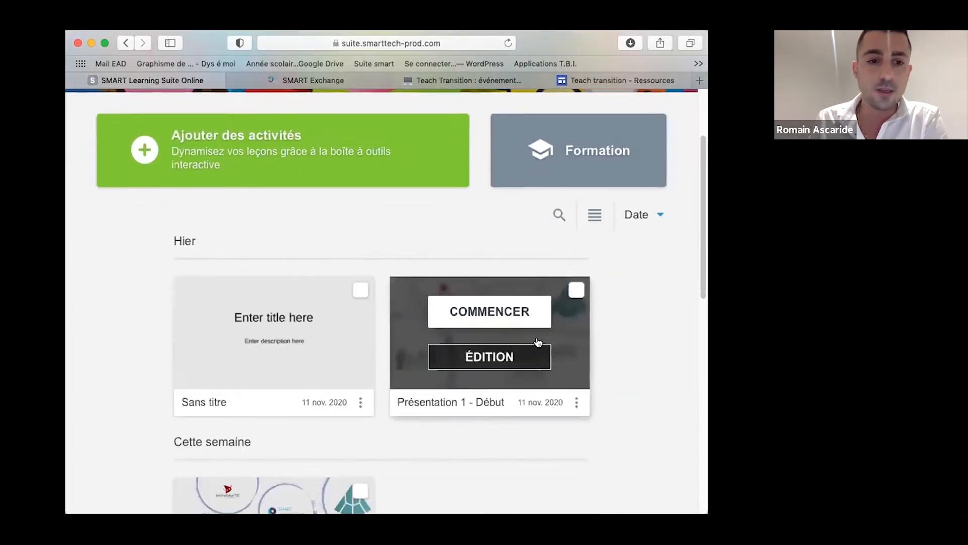
scroll(305, 402, "down", 10)
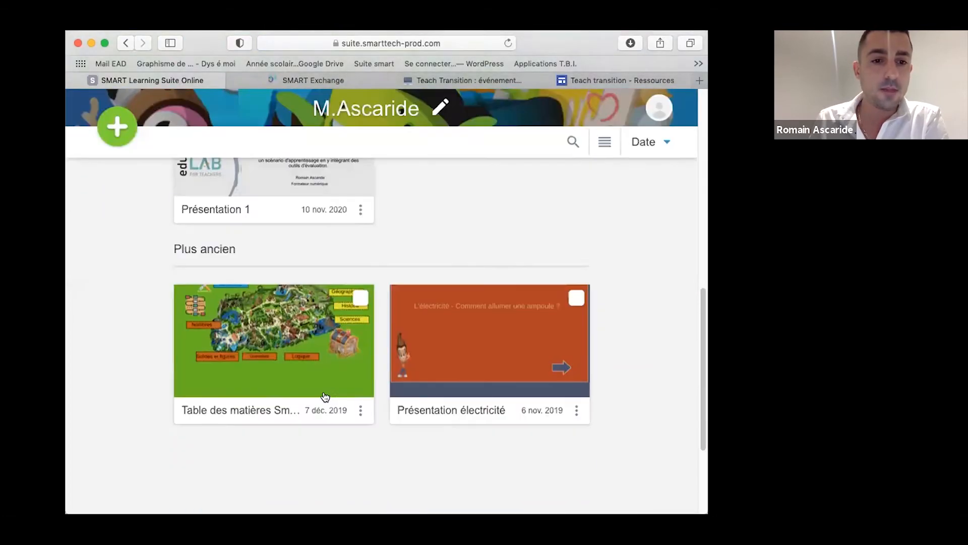
scroll(327, 395, "up", 10)
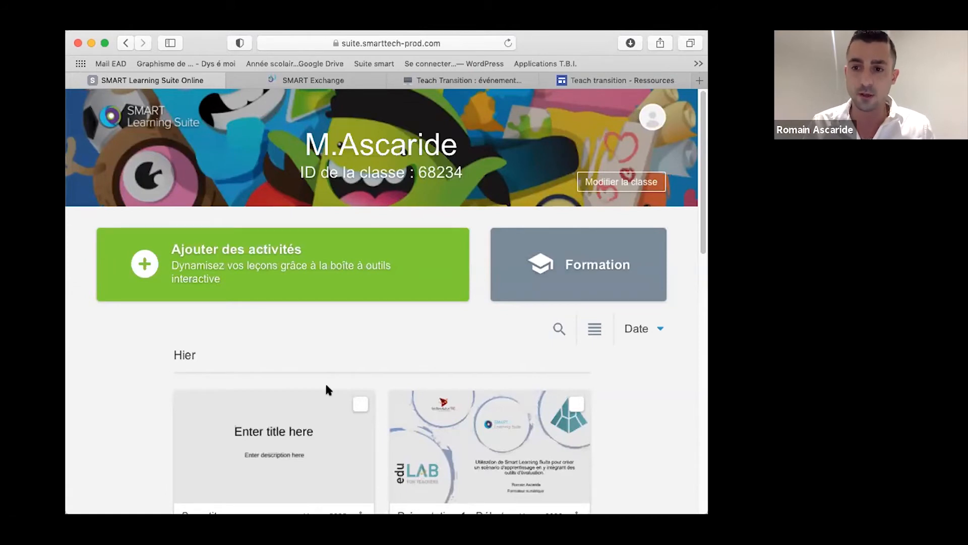
- Start a new lesson and add the SMART Educator YouTube video about Google Classroom, found by searching for "smart learning suite"
left_click(346, 279)
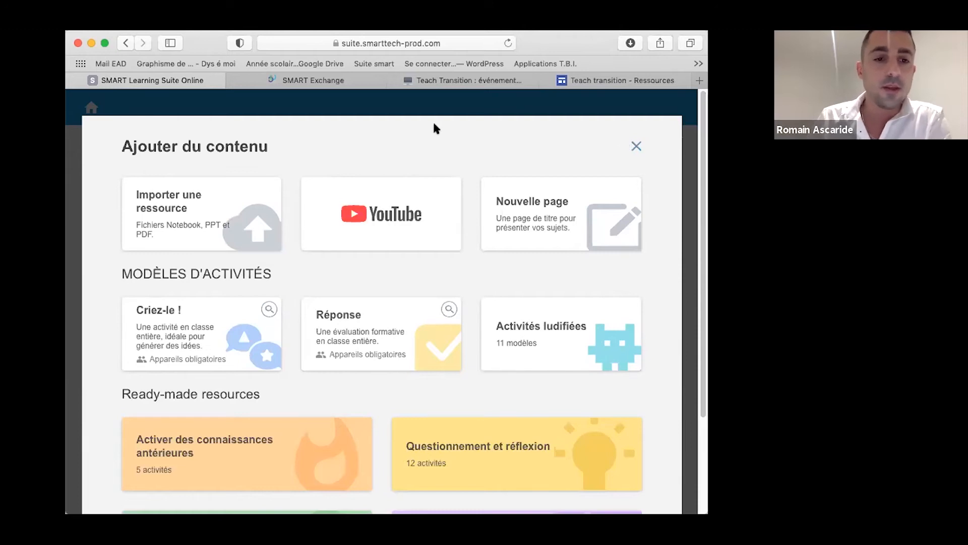
scroll(438, 252, "down", 5)
scroll(441, 251, "up", 5)
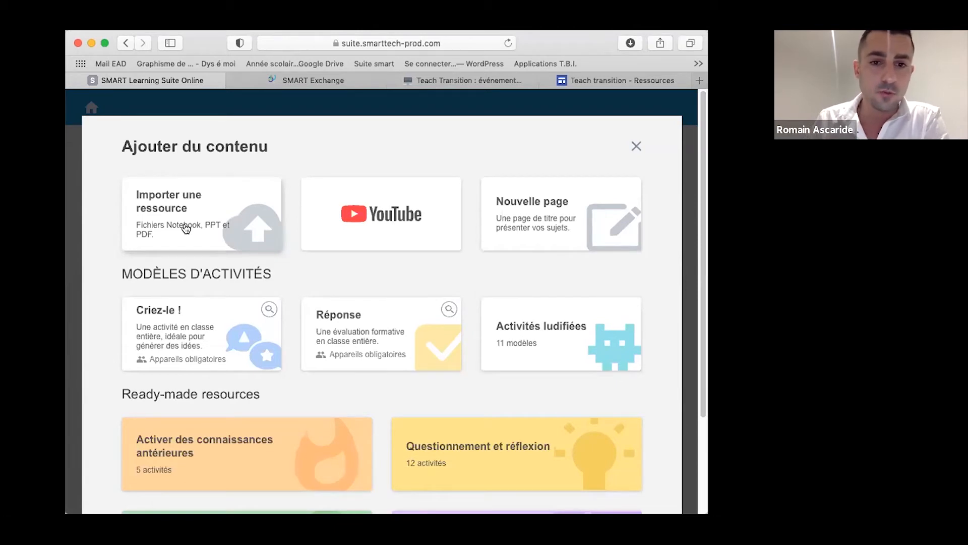
left_click(378, 221)
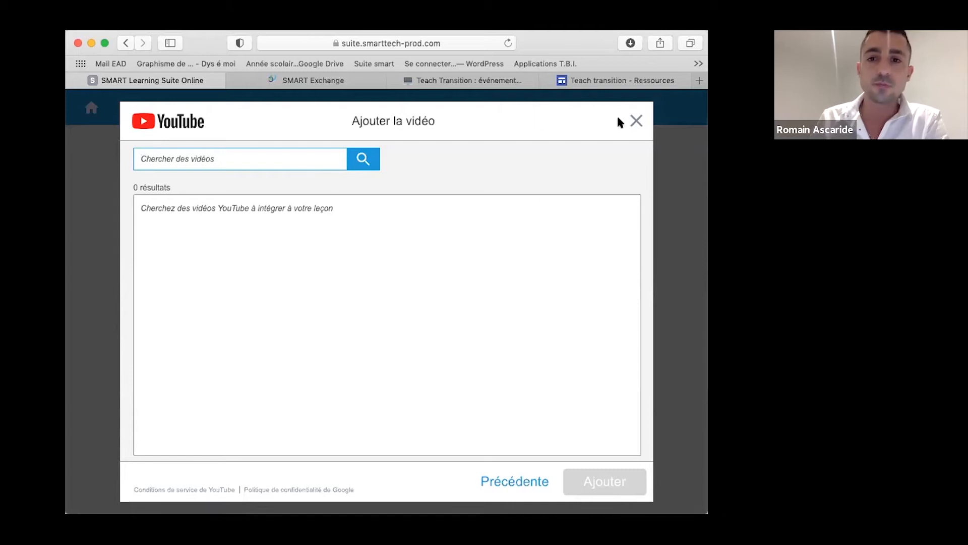
type("S")
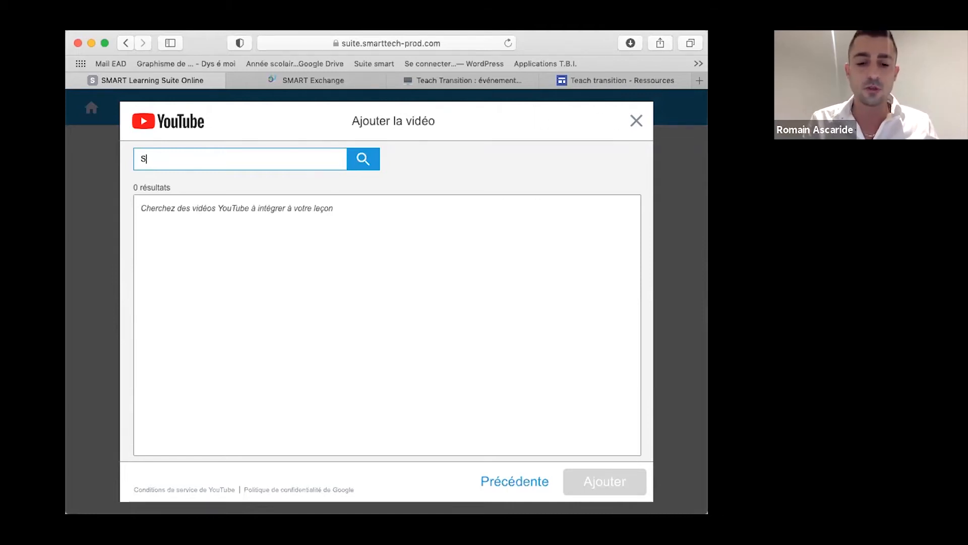
type("mart Lea")
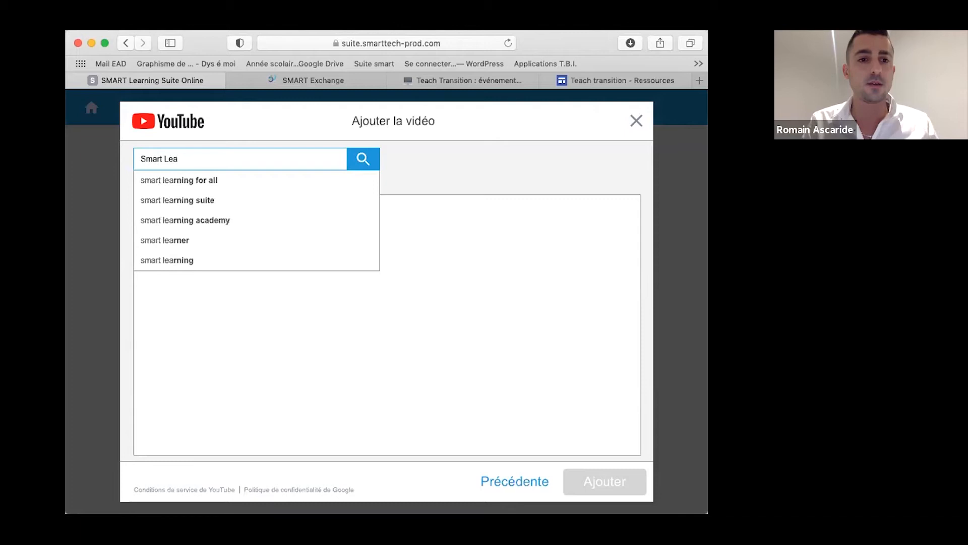
type("rning Suite")
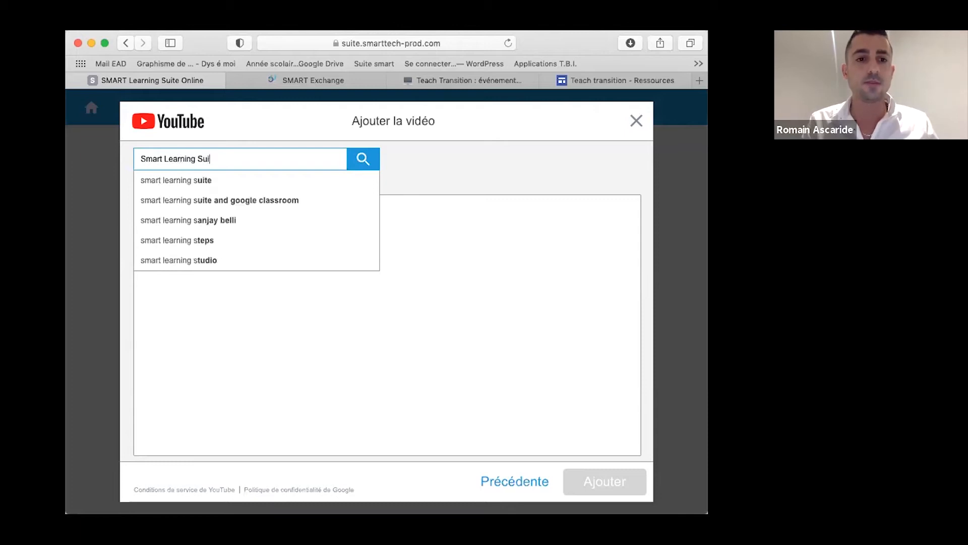
left_click(236, 180)
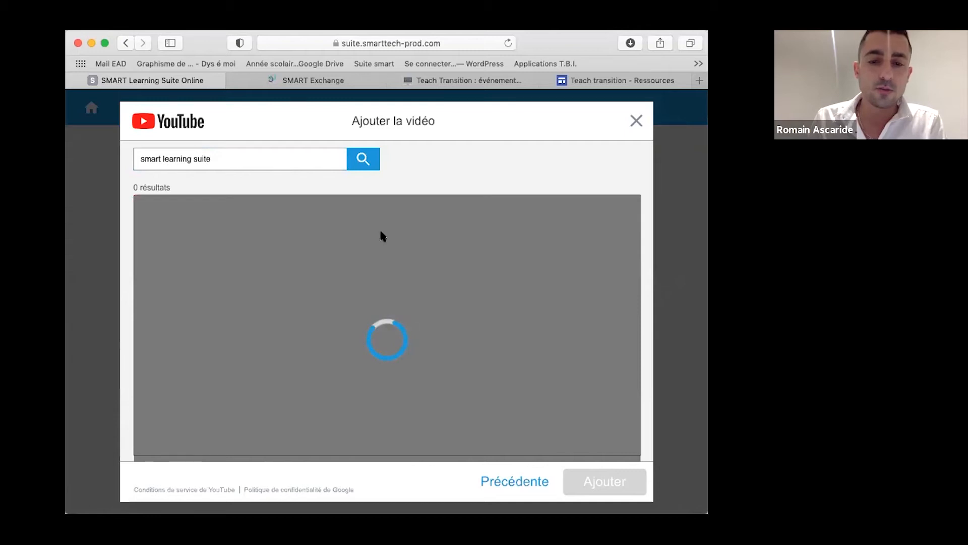
left_click(380, 301)
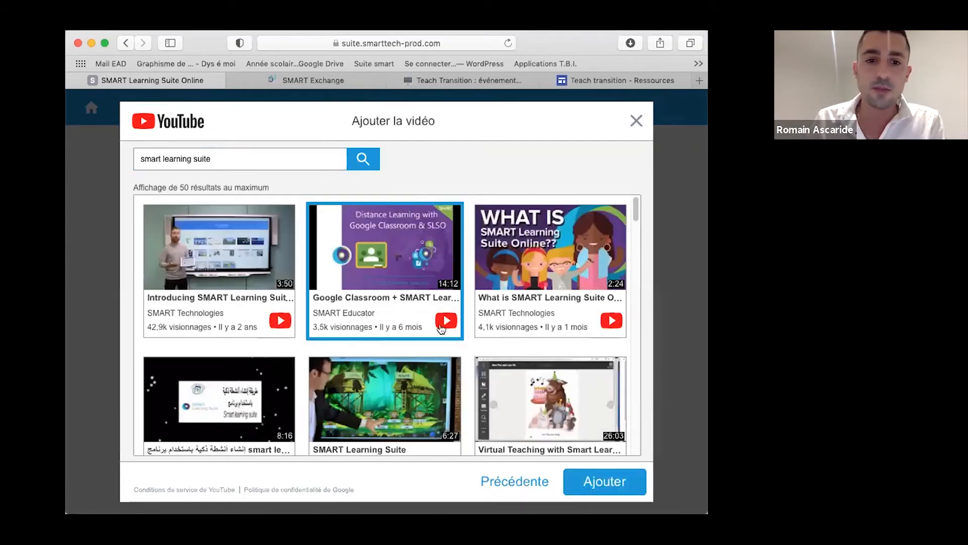
left_click(580, 486)
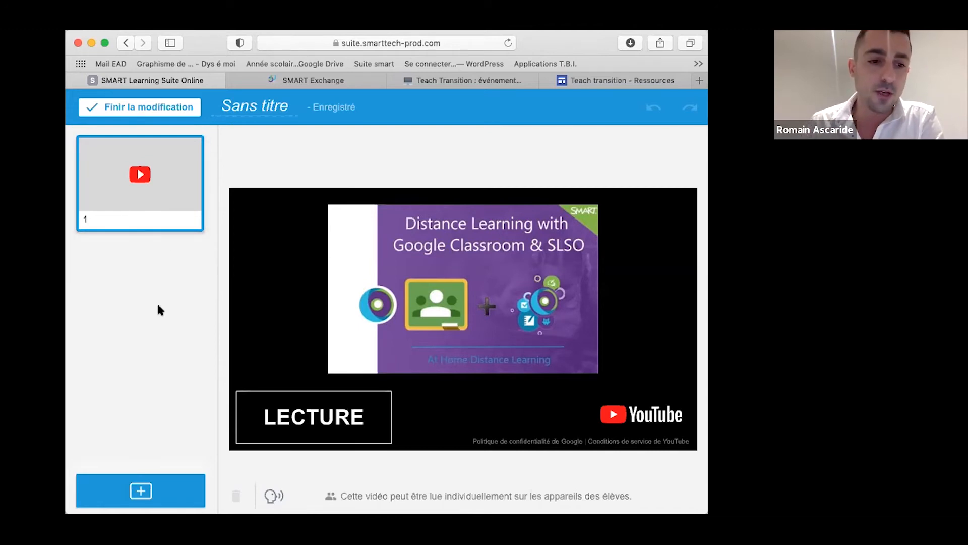
- Check the content types that can follow the video, dismiss them, and finish editing the video lesson
left_click(154, 481)
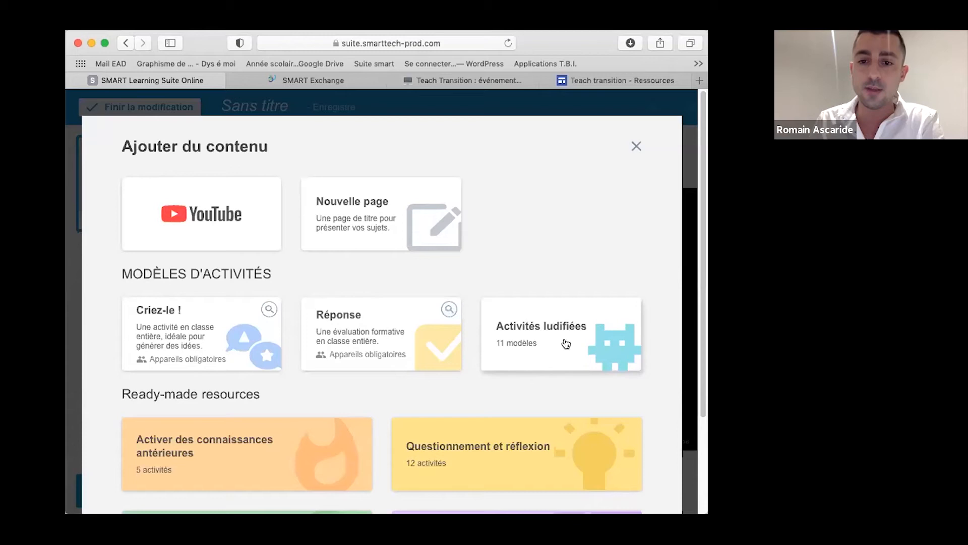
left_click(637, 146)
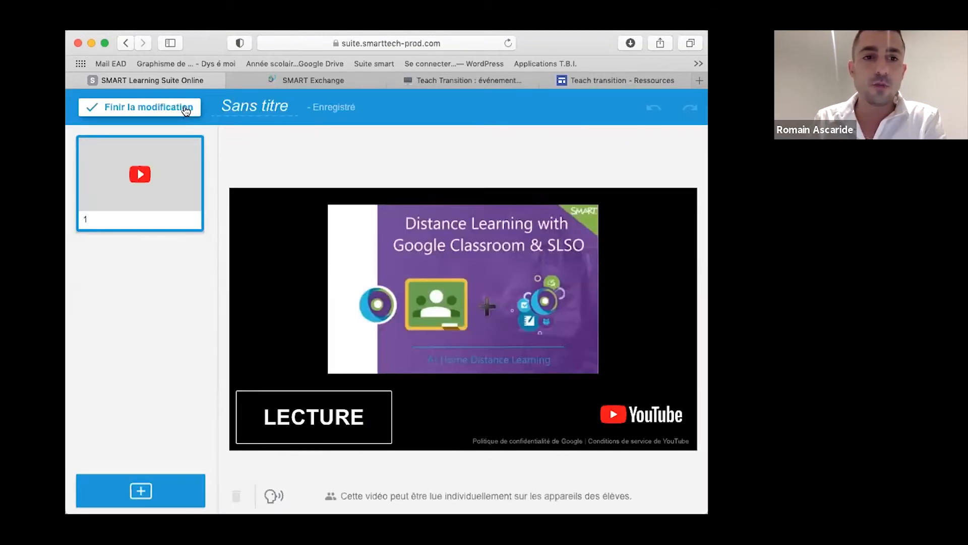
left_click(186, 109)
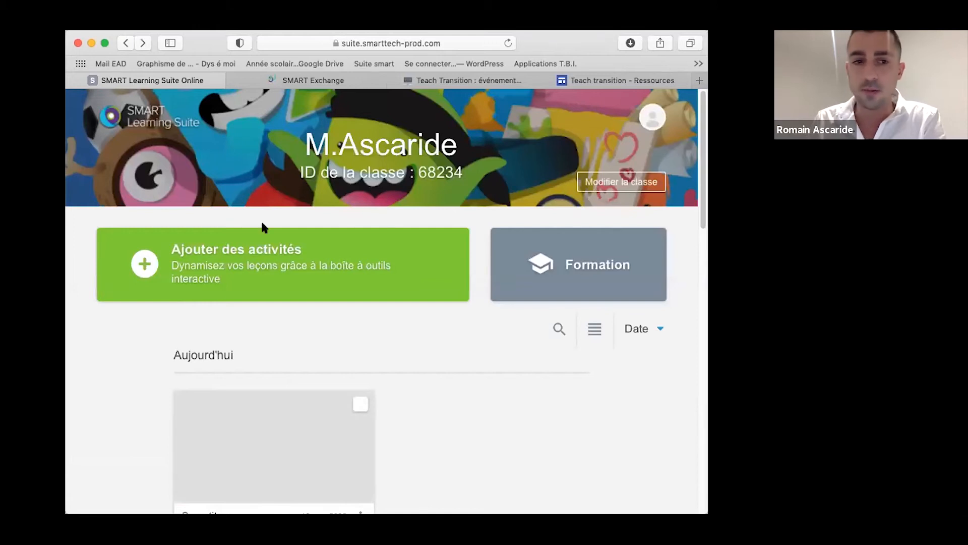
- Create another lesson with a blank title page and replace its placeholder title with "Procédé de calcul"
left_click(292, 247)
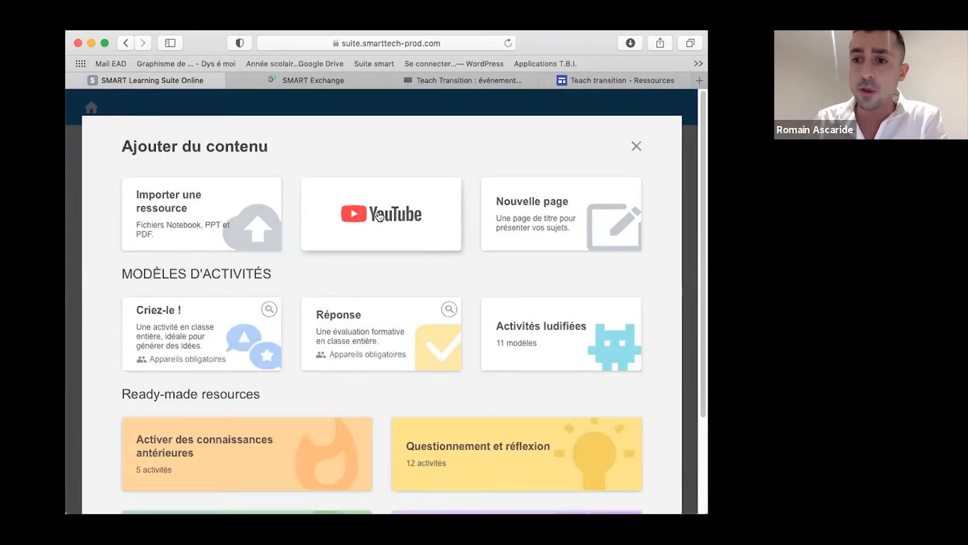
left_click(554, 233)
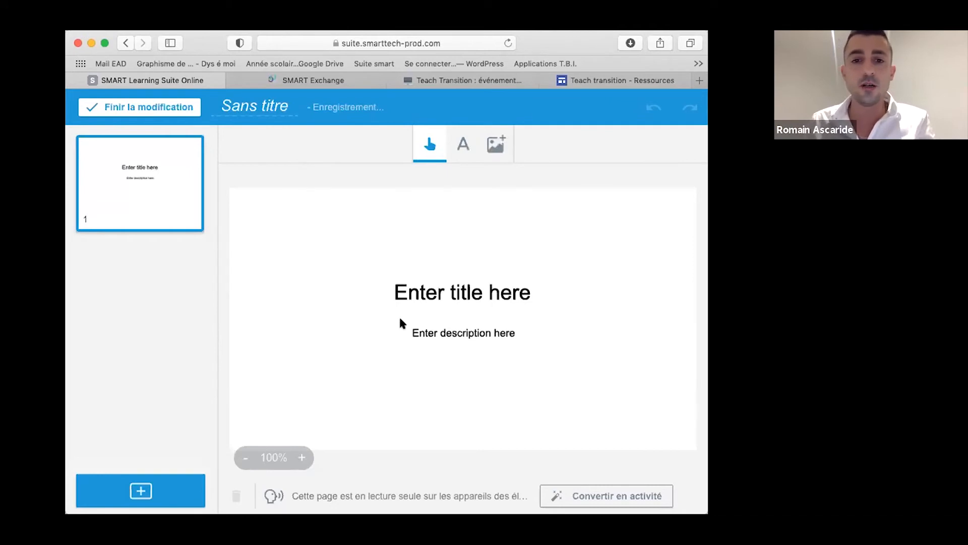
left_click(498, 310)
left_click(488, 348)
left_click(503, 334)
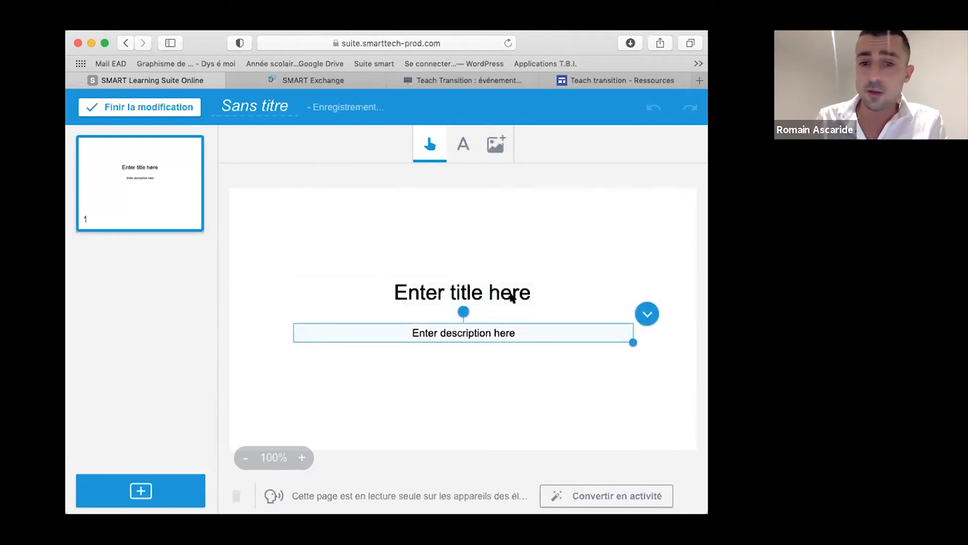
left_click(511, 295)
left_click(488, 342)
left_click(469, 387)
left_click(469, 292)
left_click(458, 294)
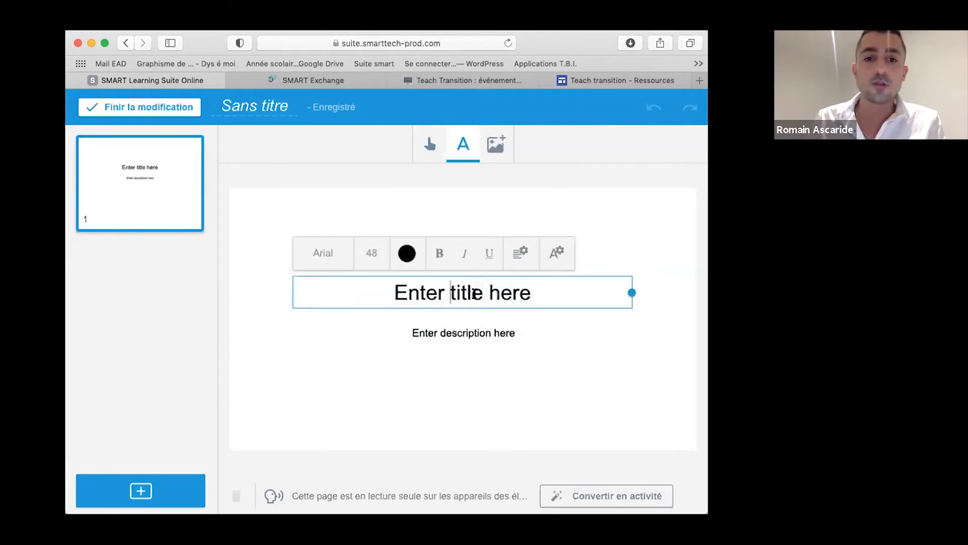
left_click_drag(549, 297, 378, 294)
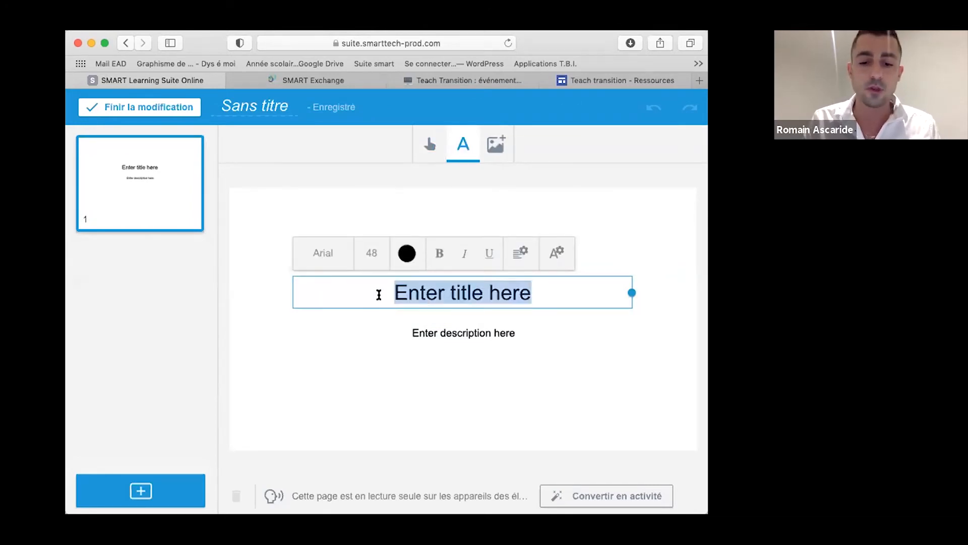
type("Procédé de calcul")
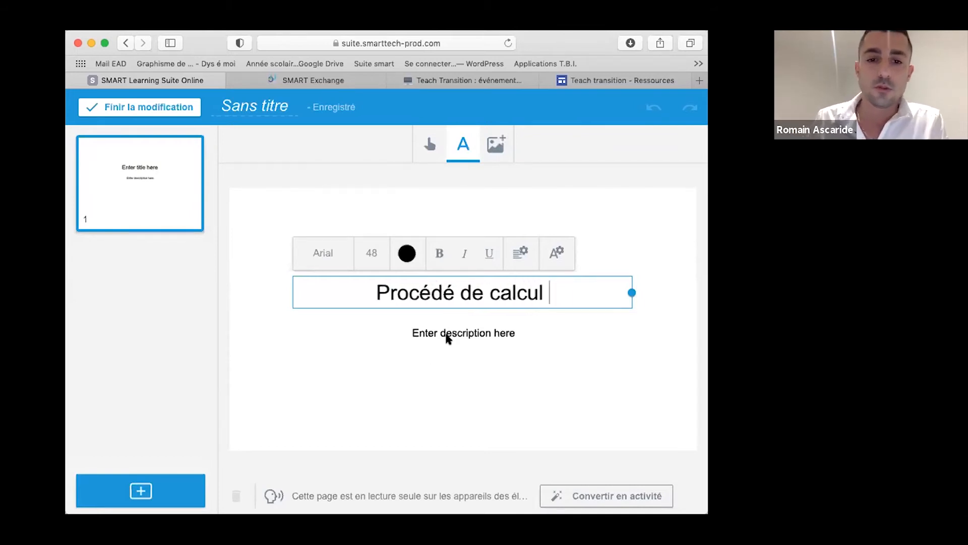
- Delete the description placeholder beneath the title
left_click(505, 347)
left_click(521, 339)
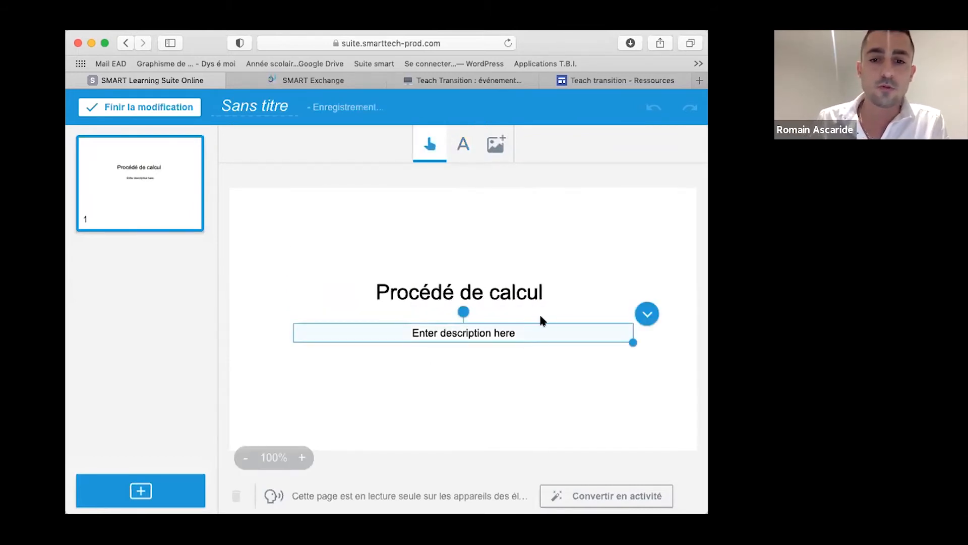
left_click(641, 322)
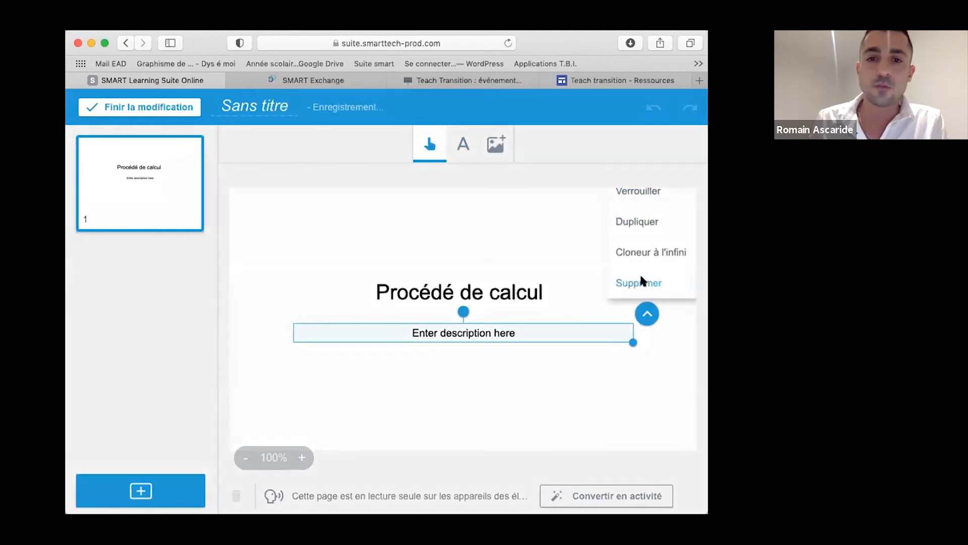
left_click(641, 282)
left_click(504, 341)
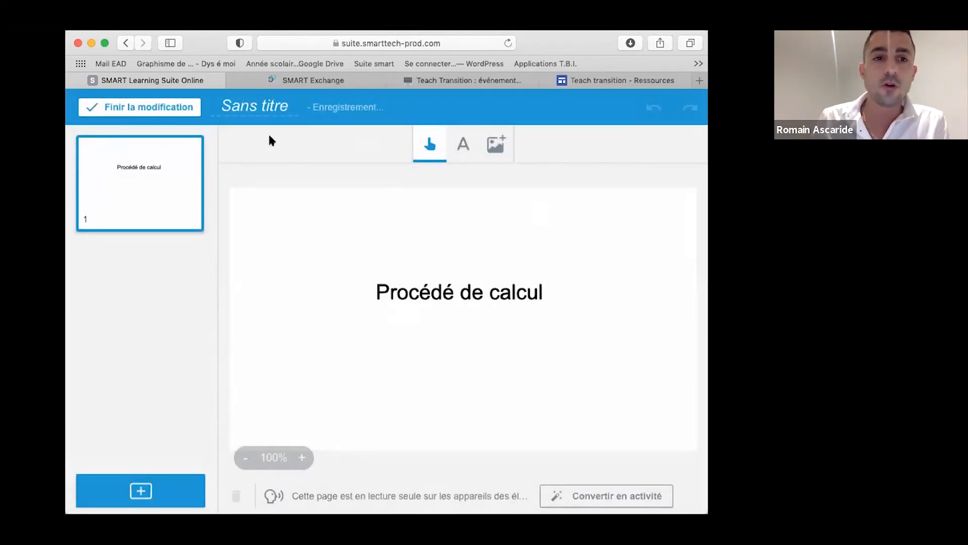
- Search online images for "Maison dessin" and insert the photo of the stilt house on the beach into the page
left_click(499, 142)
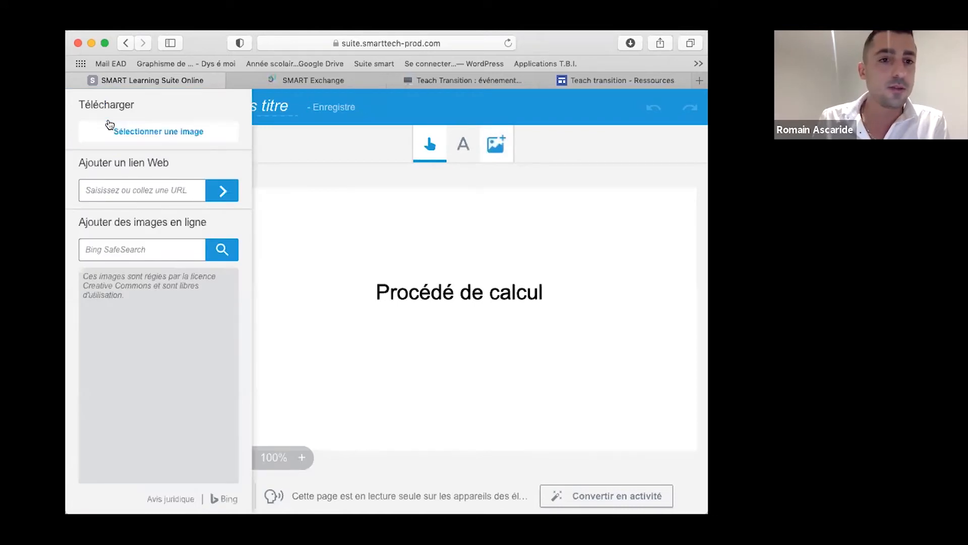
left_click(194, 127)
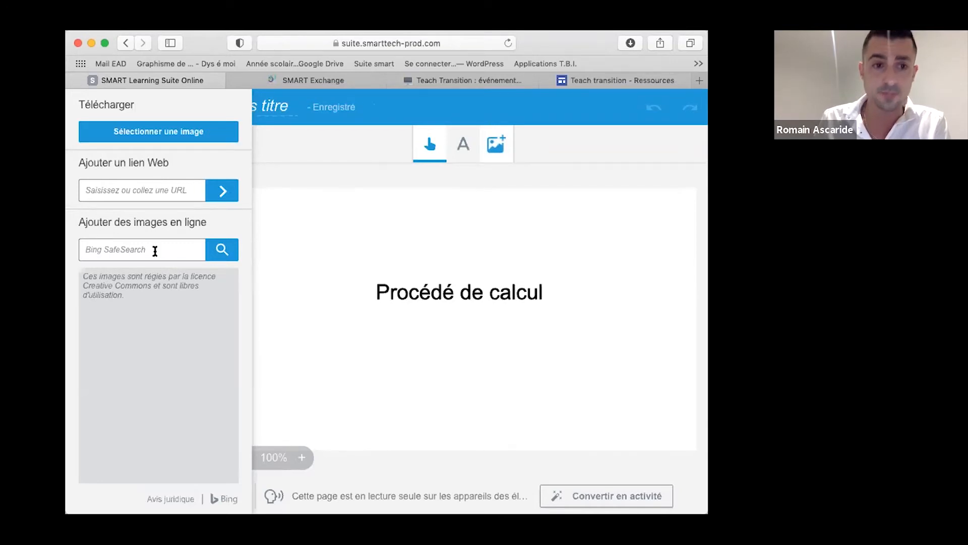
left_click(176, 247)
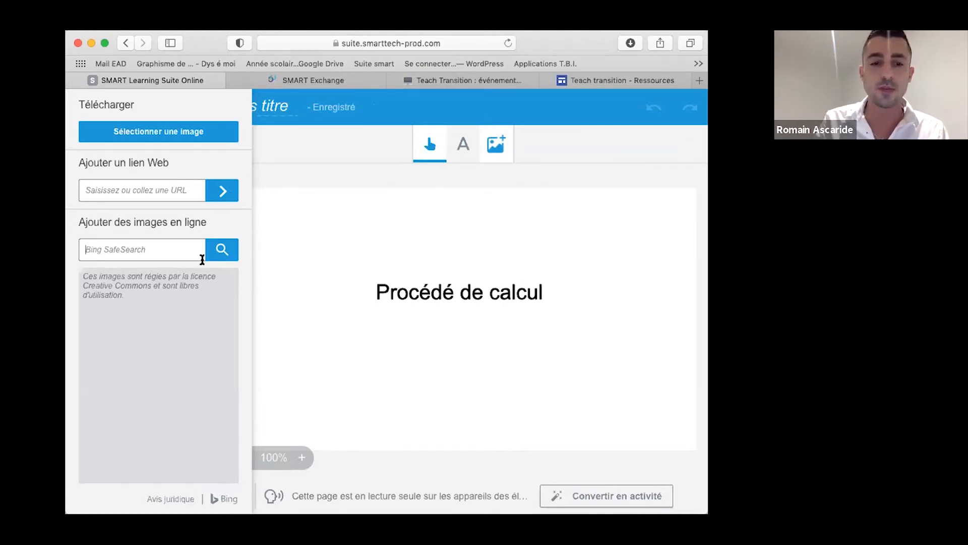
type("Maisonsdessin")
key("Return")
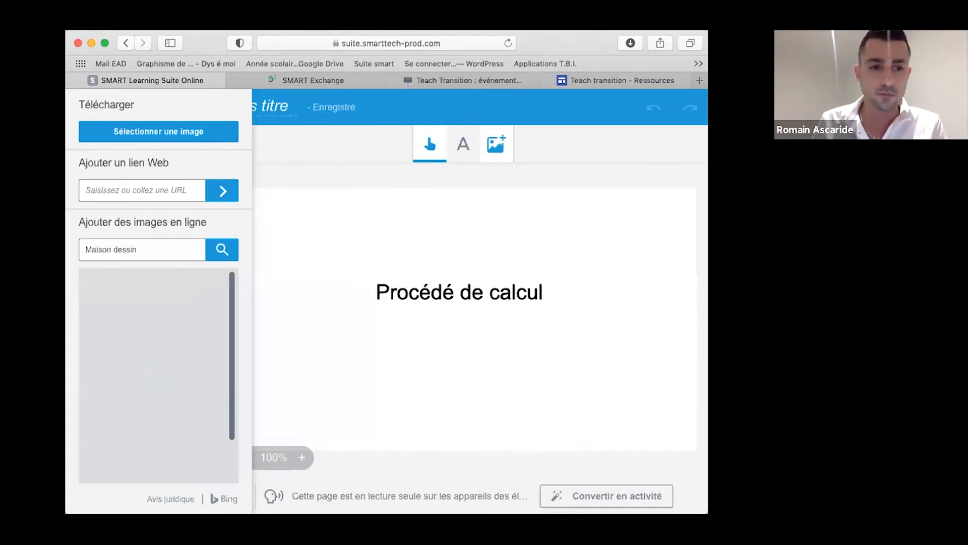
scroll(198, 365, "down", 8)
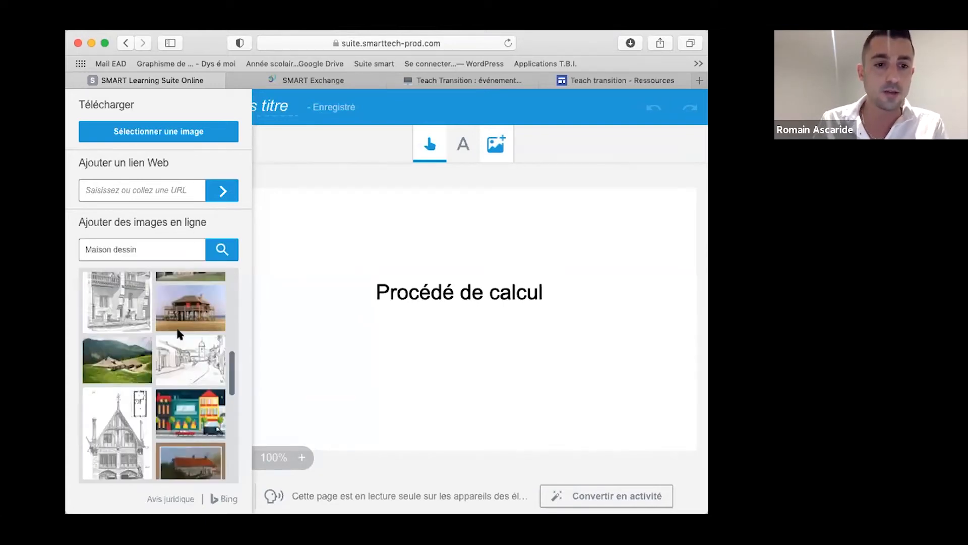
left_click(366, 303)
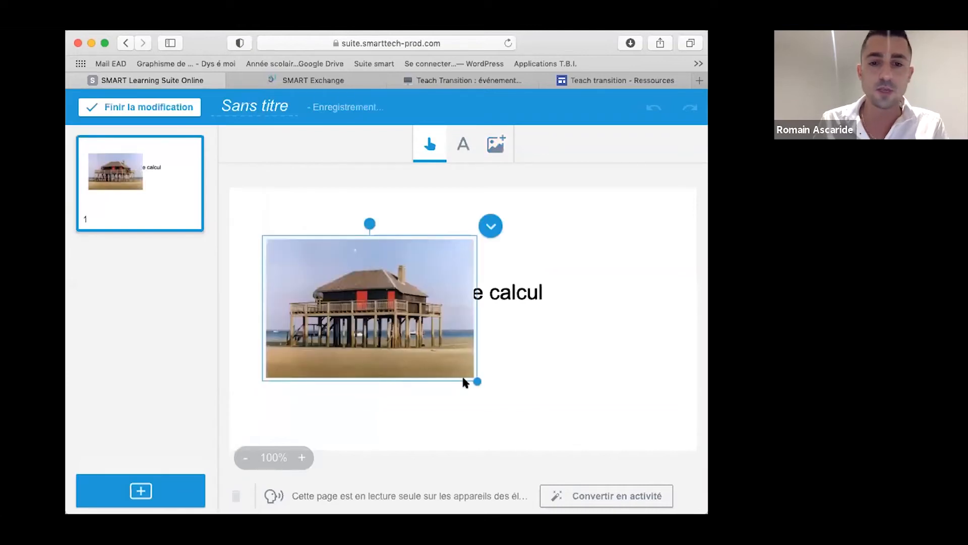
- Shrink the stilt house picture and position it centred just below the "Procédé de calcul" title
mouse_move(477, 384)
left_mouse_down()
mouse_move(443, 353)
mouse_move(482, 353)
mouse_move(477, 367)
left_mouse_up()
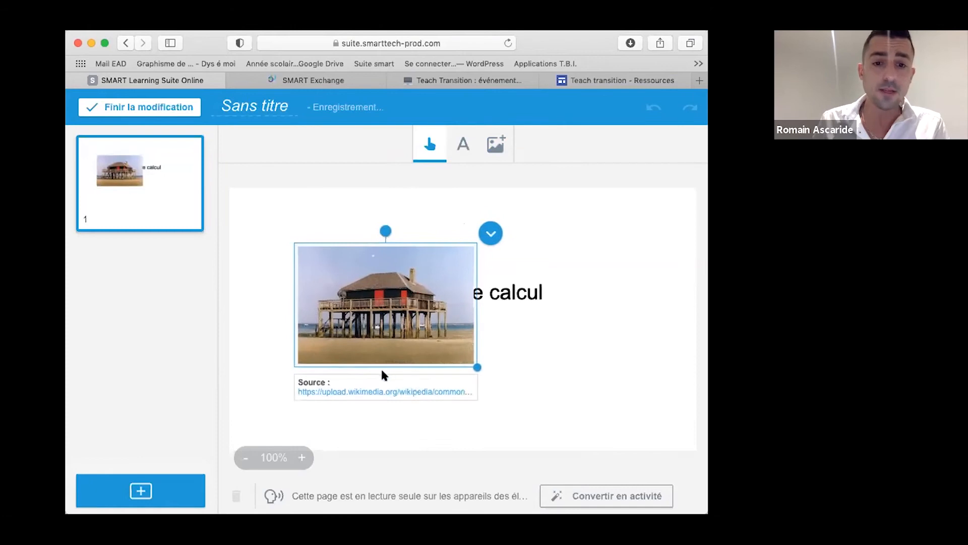
left_click_drag(427, 342, 650, 400)
left_click_drag(556, 370, 365, 306)
left_click_drag(506, 342, 404, 278)
left_click_drag(365, 230, 493, 363)
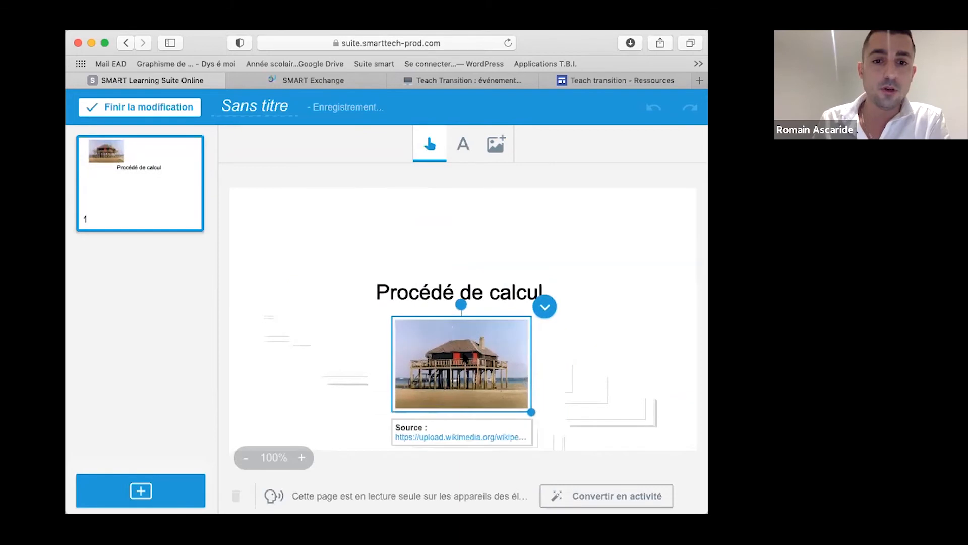
- Add a Réponse activity to the lesson and set its first question's type to Sondage/opinion
left_click(150, 490)
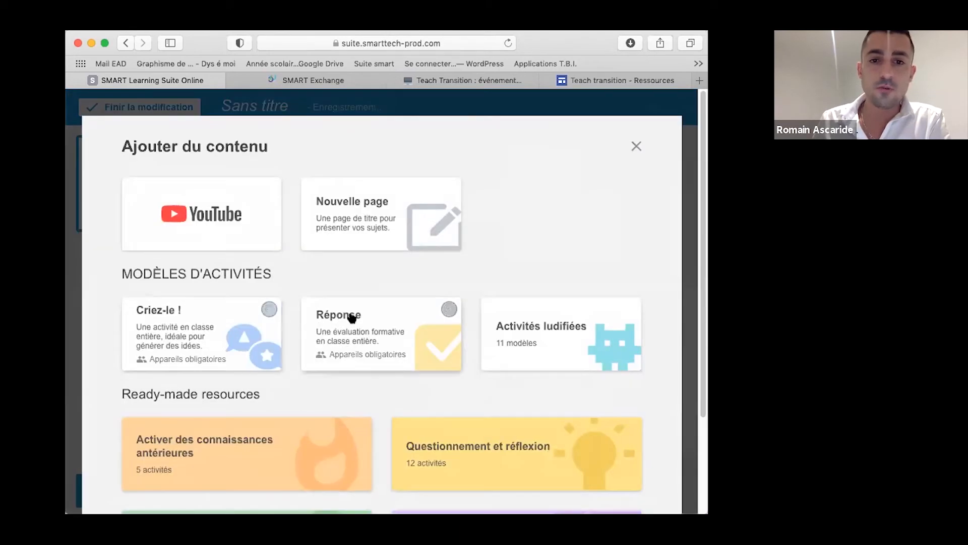
scroll(693, 335, "down", 5)
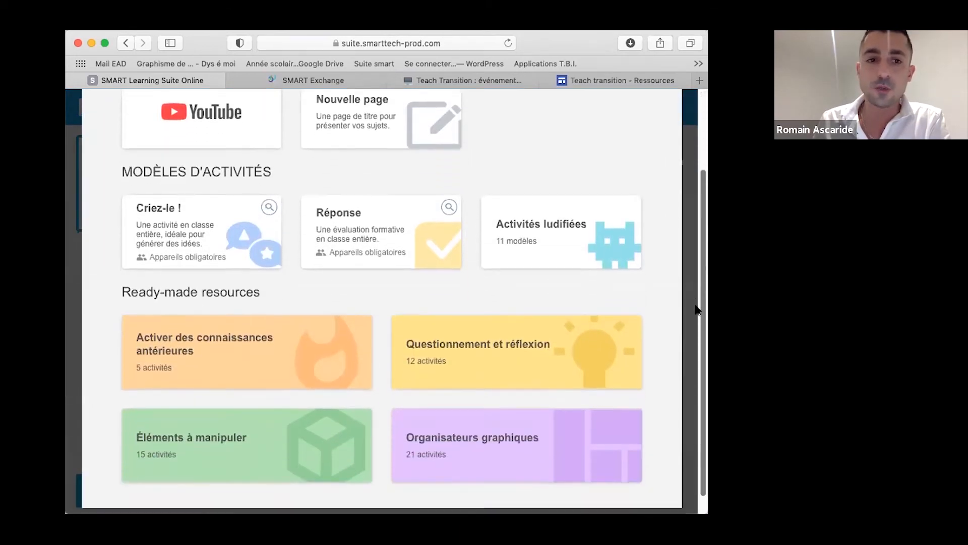
scroll(694, 335, "up", 5)
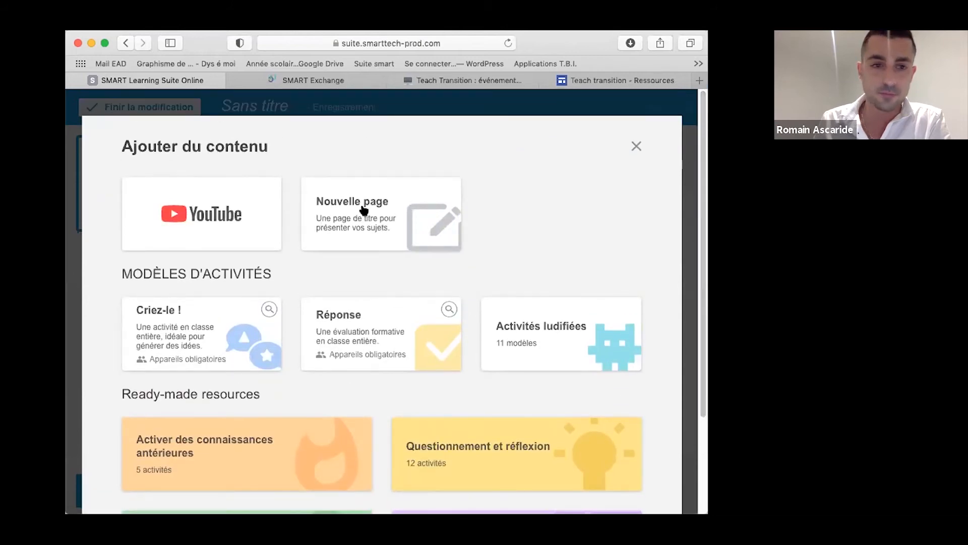
left_click(351, 337)
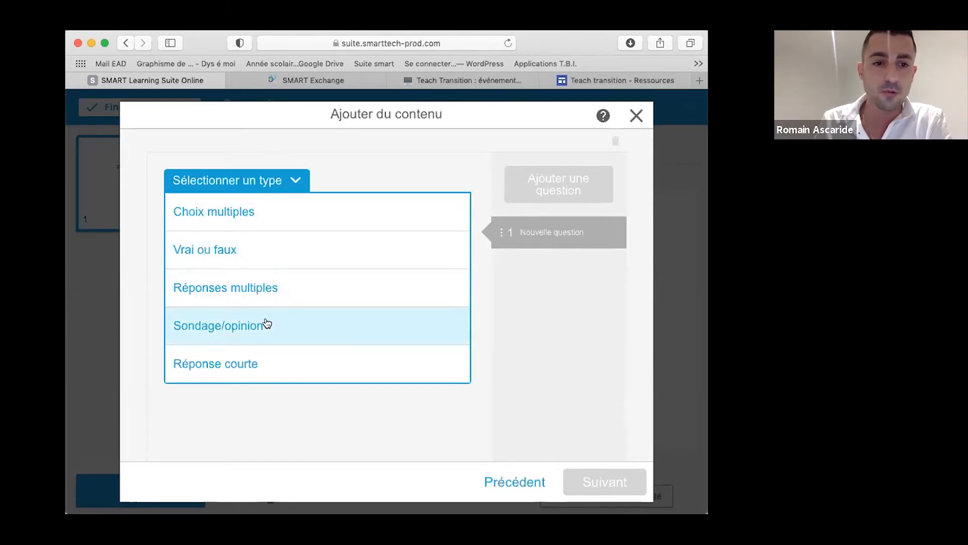
left_click(233, 333)
left_click(294, 229)
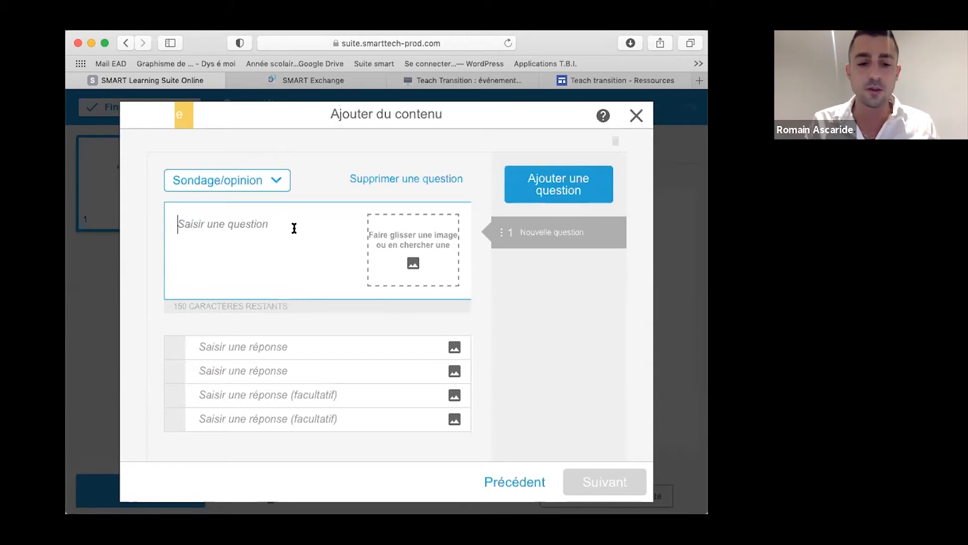
- Enter "Comment allumer une ampoule ?" as the poll question
type("Comment réaliser")
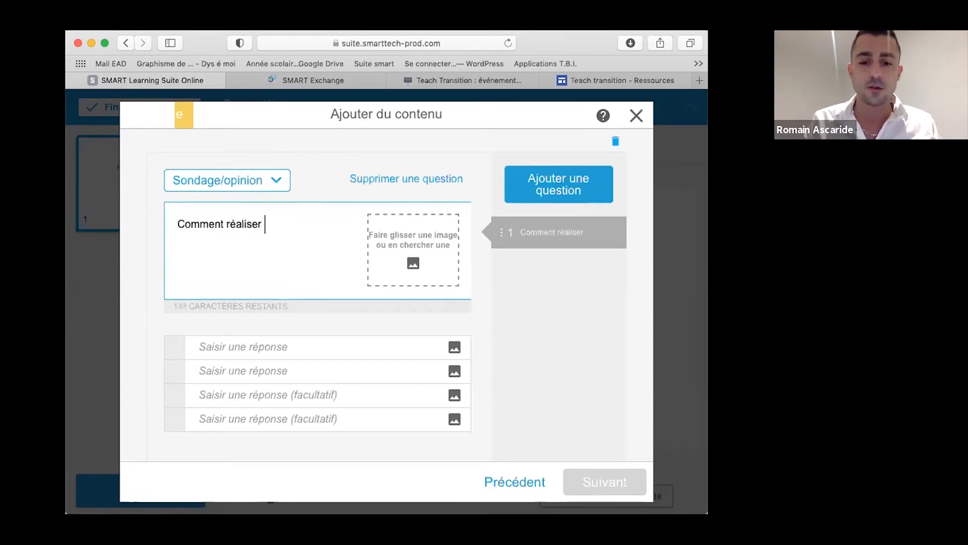
key("BackSpace")
key("BackSpace")
key("BackSpace")
key("BackSpace")
key("BackSpace")
key("BackSpace")
key("BackSpace")
key("BackSpace")
key("BackSpace")
type("allumer une")
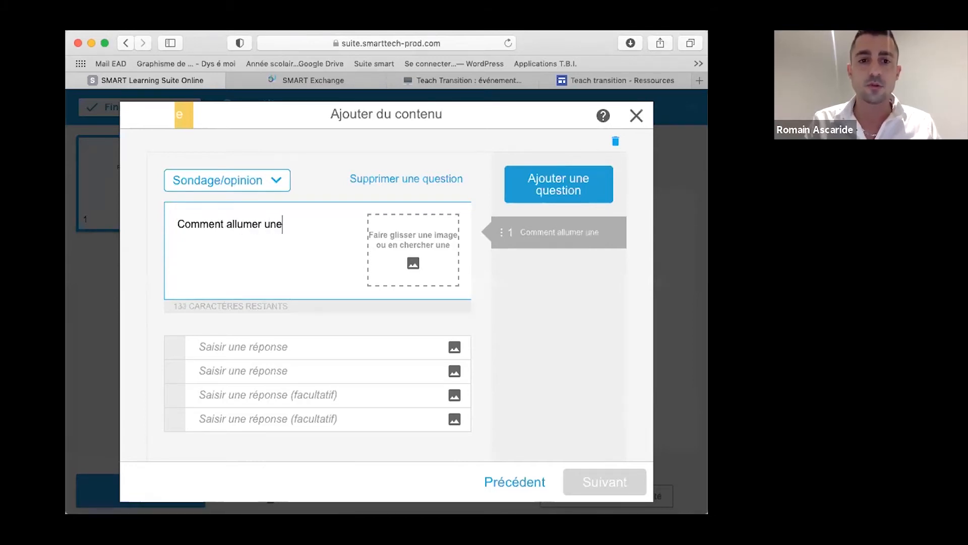
type(" ampoule ,")
key("BackSpace")
key("BackSpace")
key("BackSpace")
type("?")
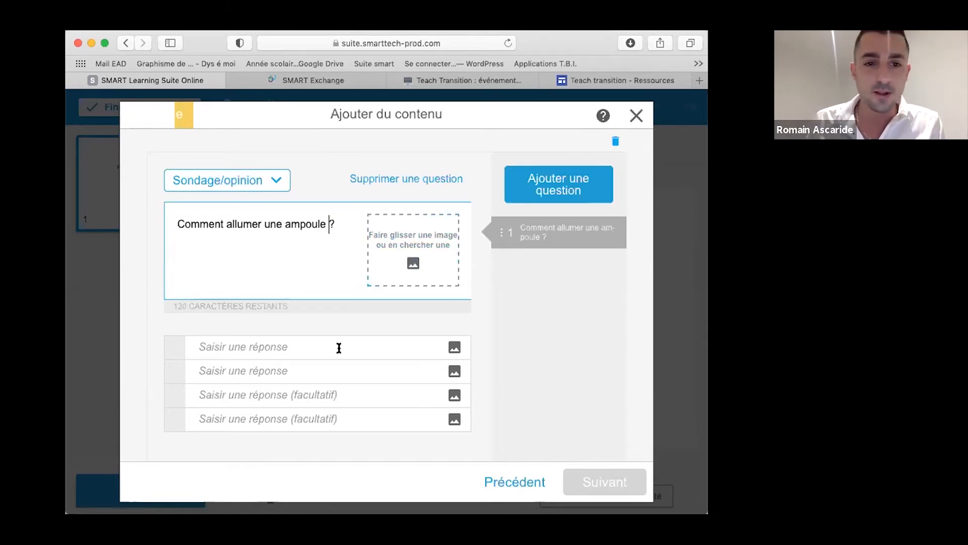
- Enter "Un" and "Une" as the poll's two answers and finish the Réponse activity with title and instructions blank
left_click(269, 356)
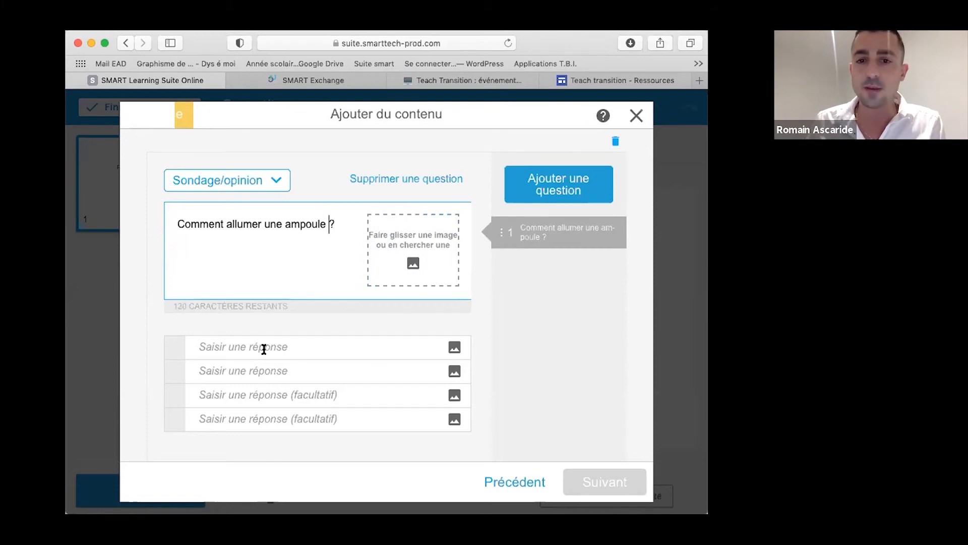
key("Tab")
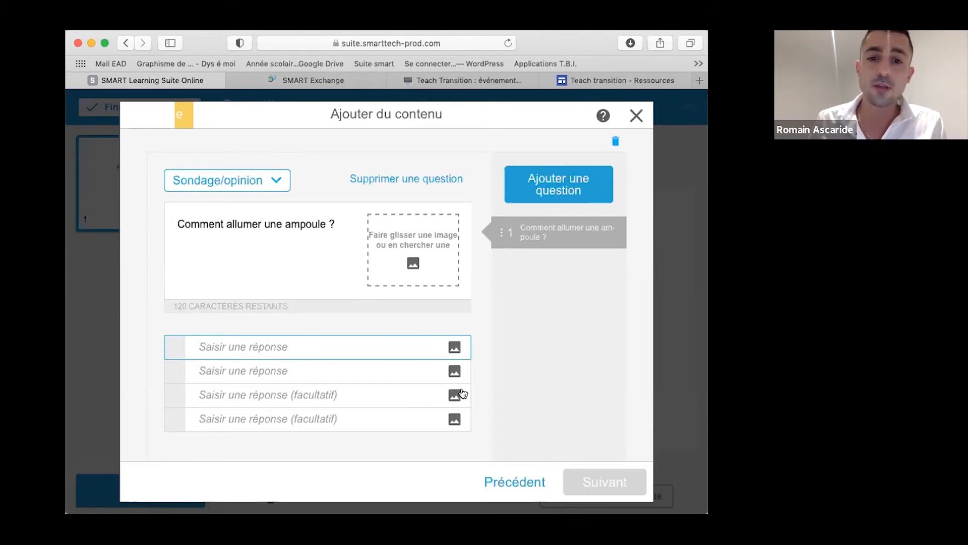
left_click(464, 360)
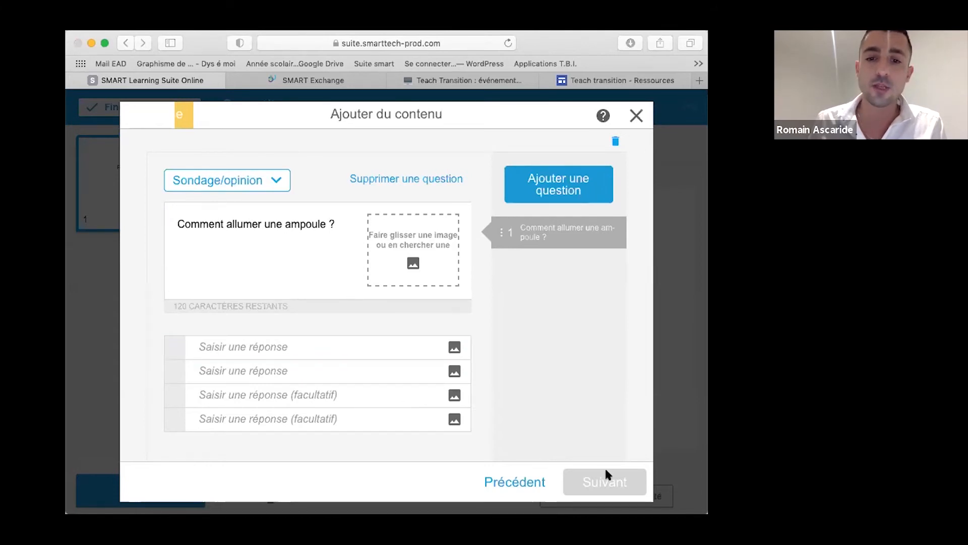
left_click(424, 357)
left_click(313, 349)
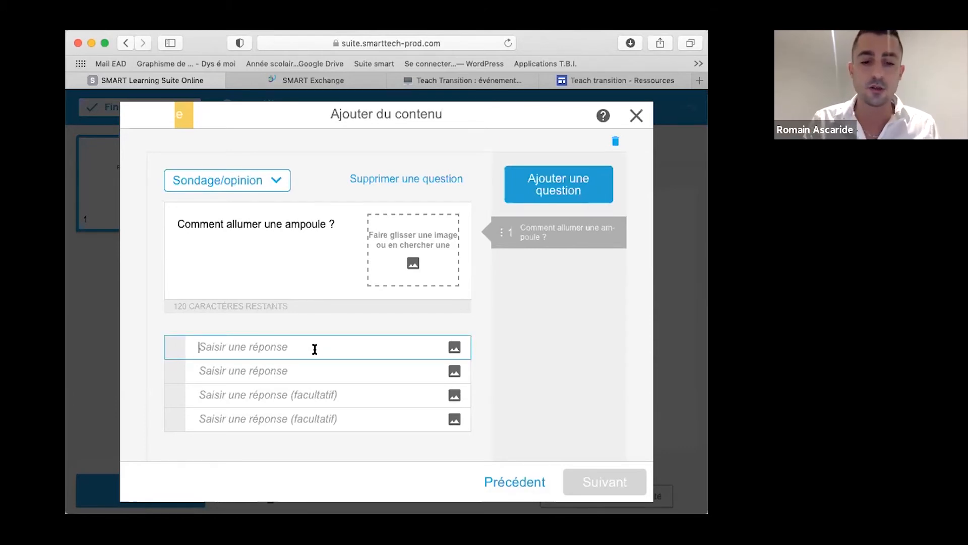
type("Un")
key("Tab")
type("Un")
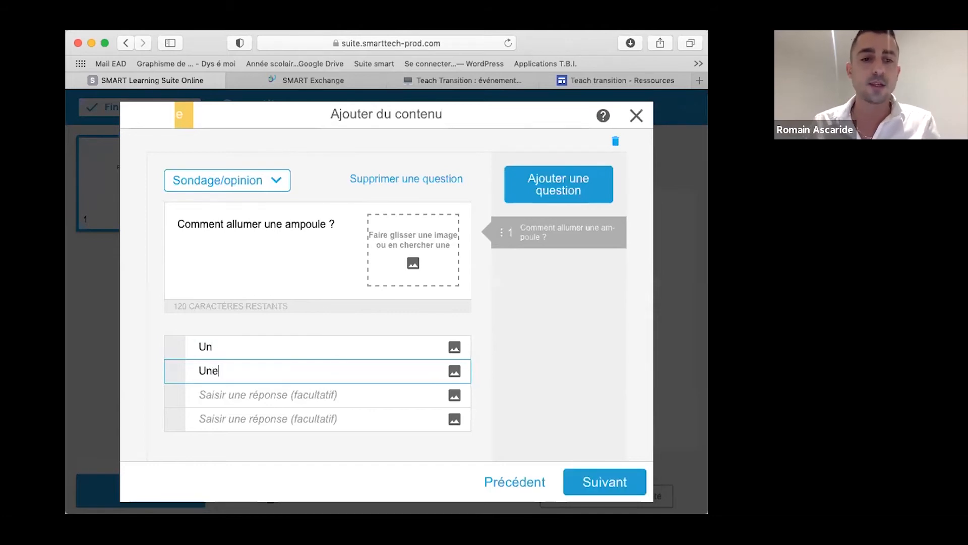
type("e")
left_click(341, 345)
left_click(343, 368)
left_click(474, 407)
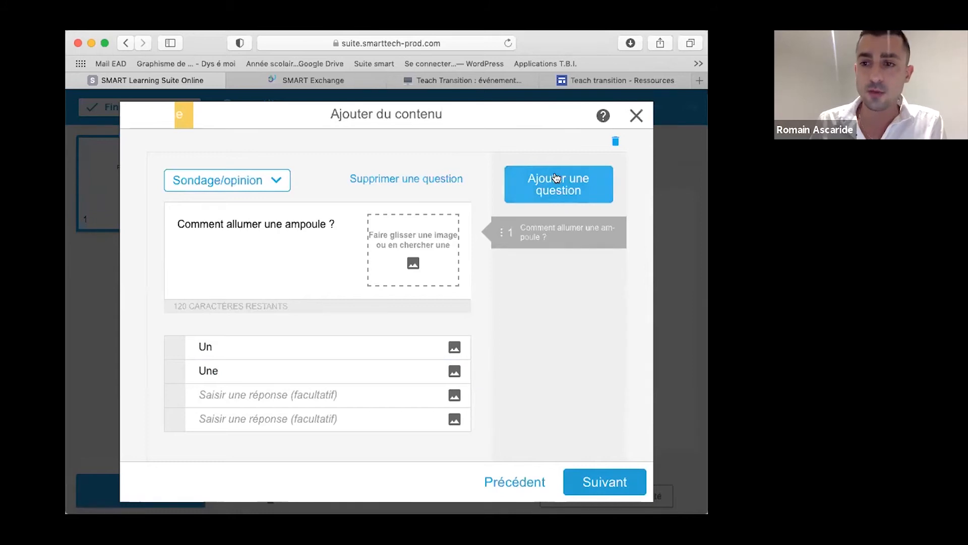
left_click(590, 480)
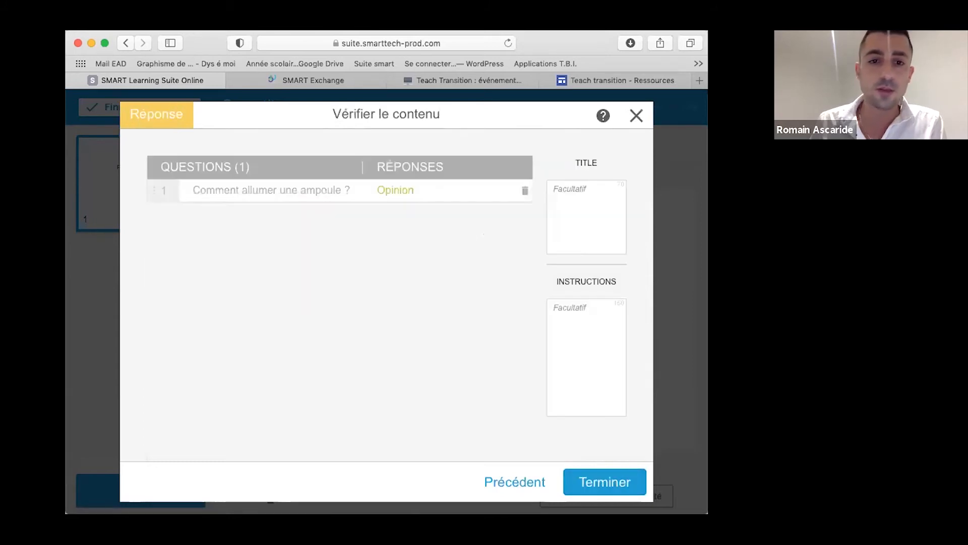
left_click(615, 489)
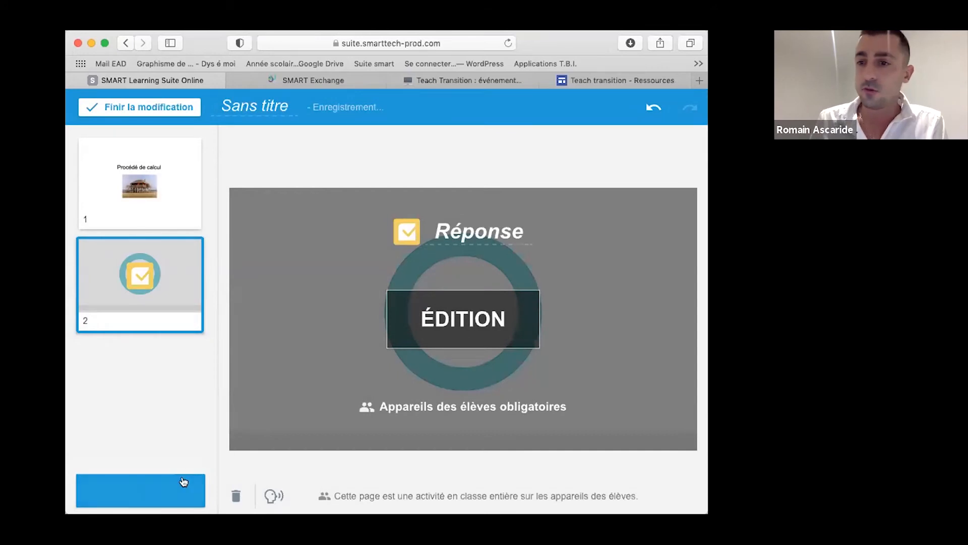
- Add a Cartes à retourner game activity with one card reading "Image" face up and "Mot en anglais" face down
left_click(137, 489)
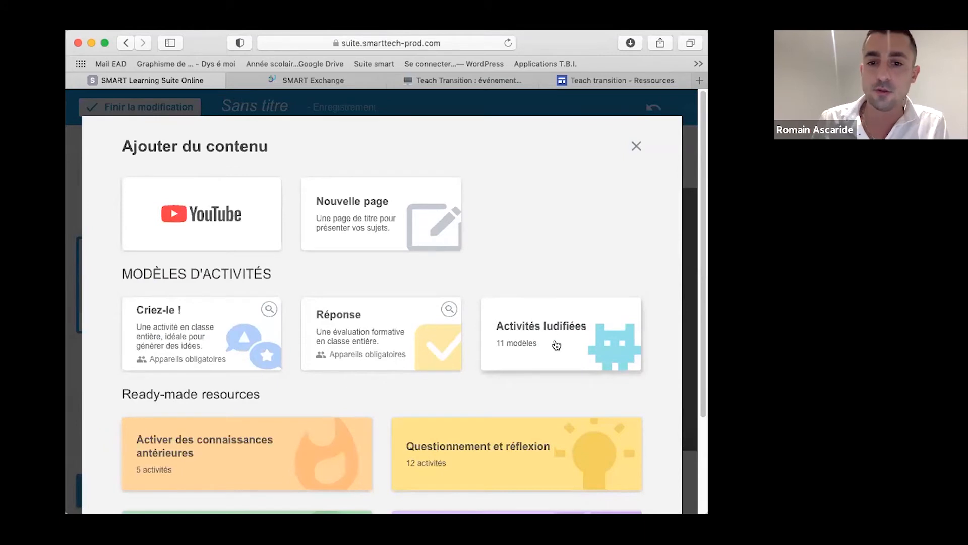
left_click(522, 335)
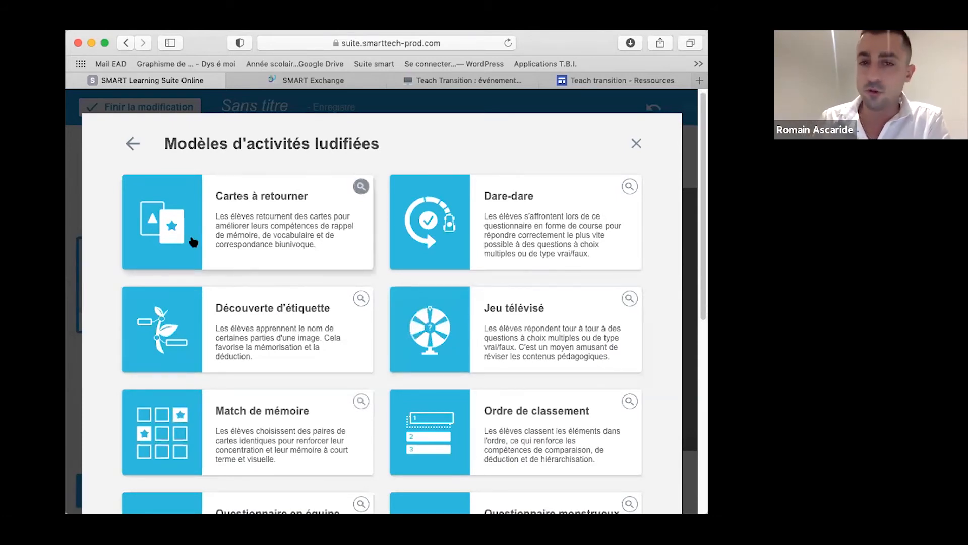
left_click(238, 242)
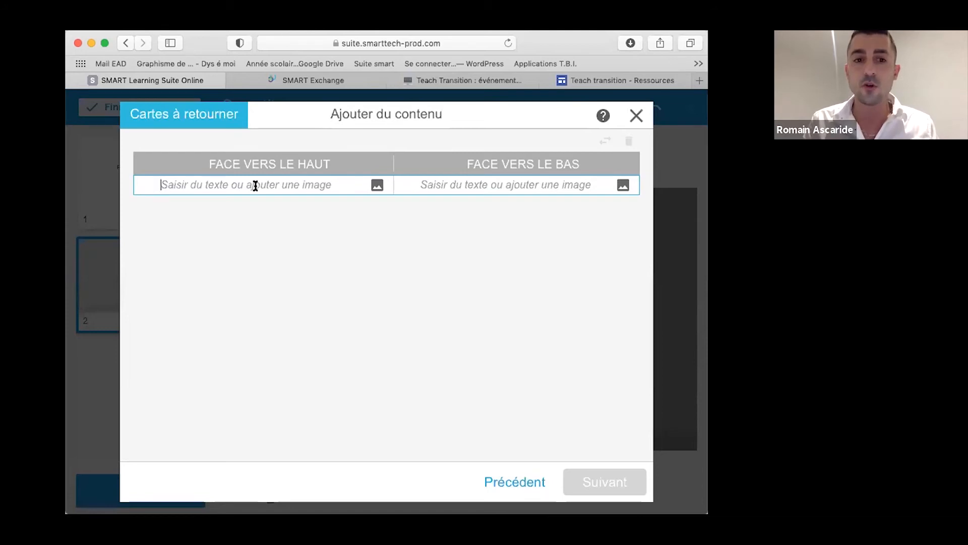
type("Images")
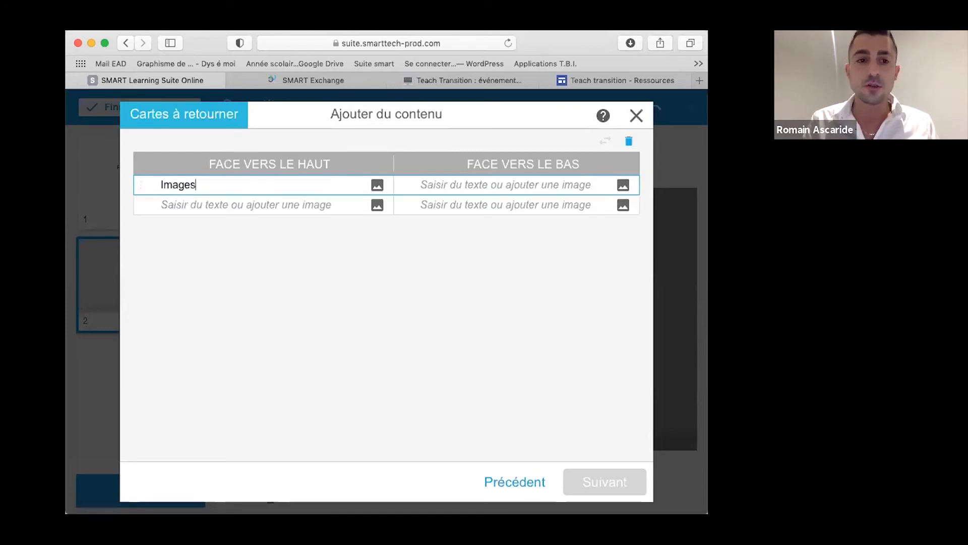
type("Mot ")
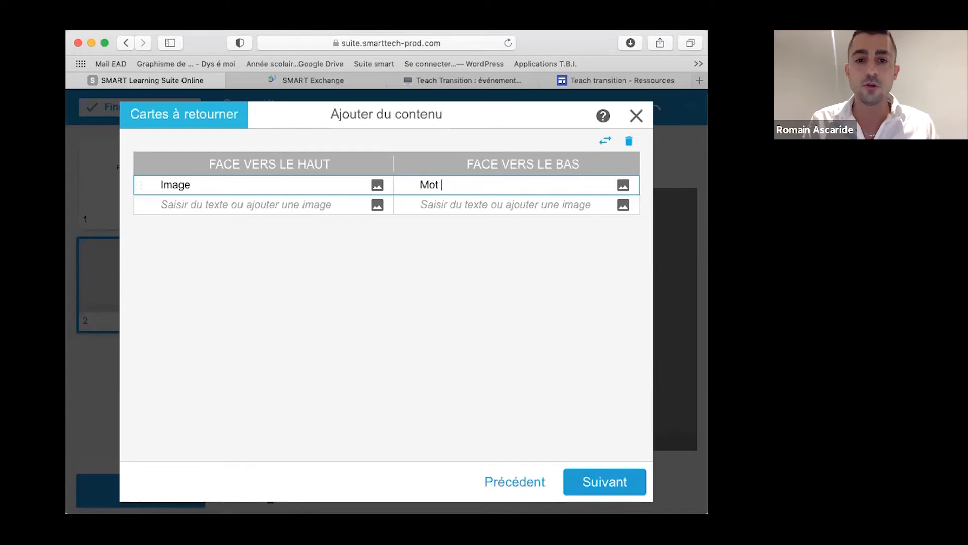
type("en anglais")
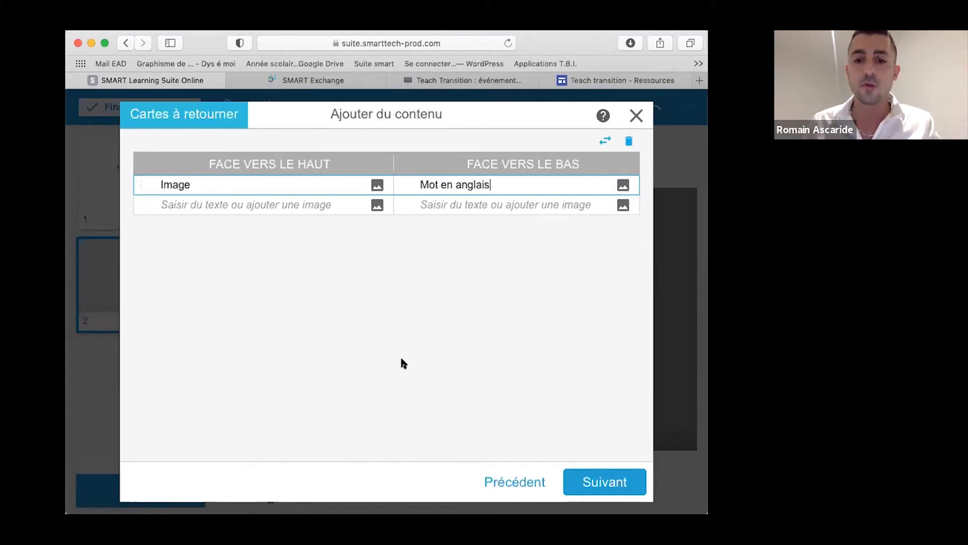
- Apply the Simple theme to the flip card activity and finish creating it
left_click(628, 483)
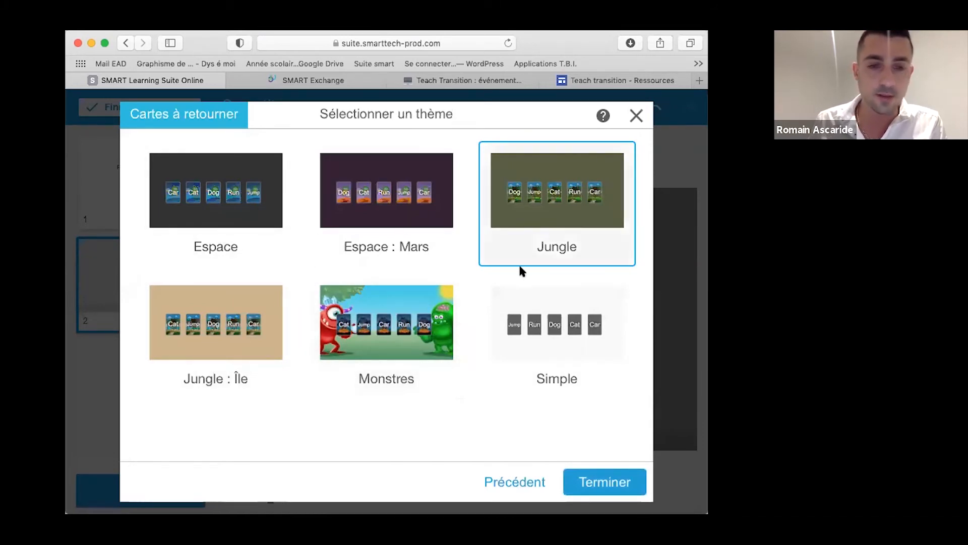
left_click(531, 329)
left_click(602, 479)
- Preview the Cartes à retourner activity, flip its card over, and return to the lesson editor
left_click(479, 334)
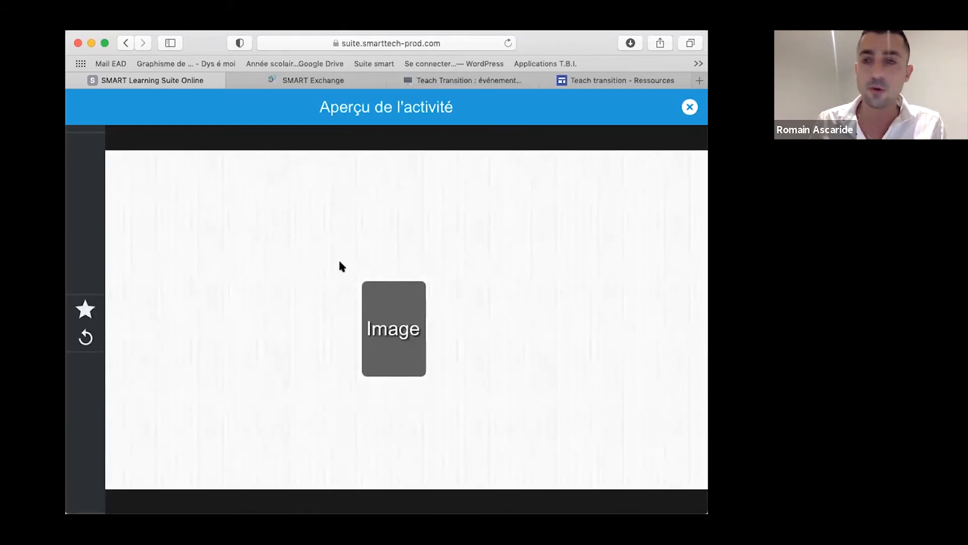
left_click(384, 338)
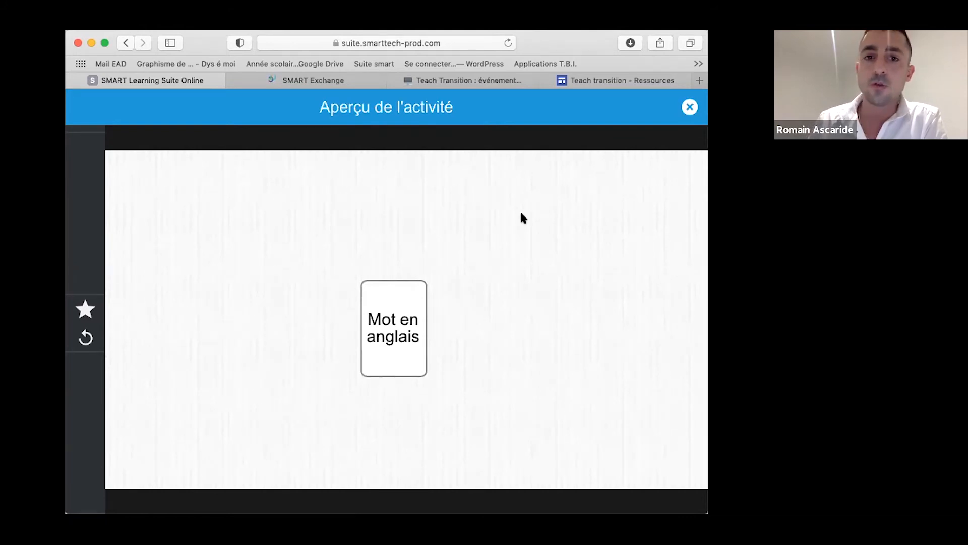
left_click(689, 107)
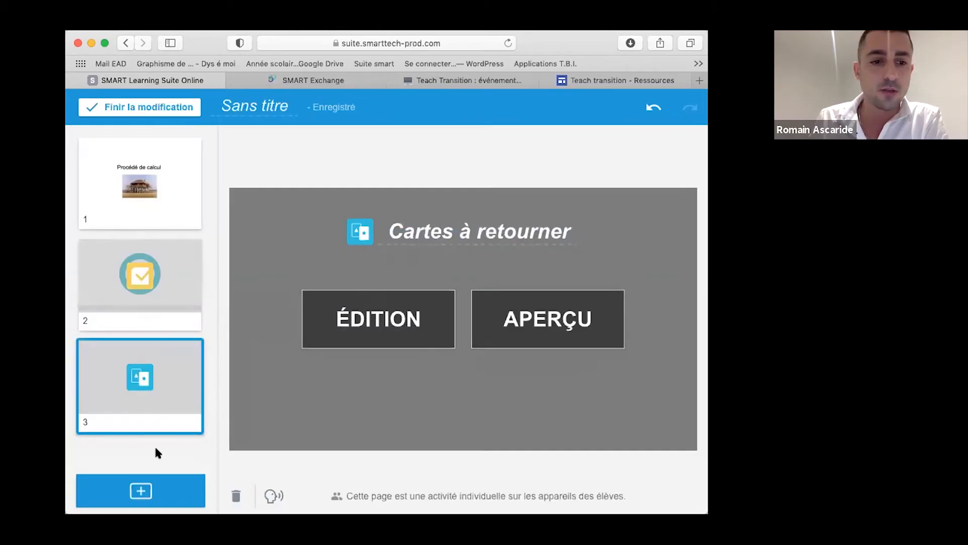
- Add a Reliez-les ! matching activity from the game-based templates as another lesson page
left_click(163, 485)
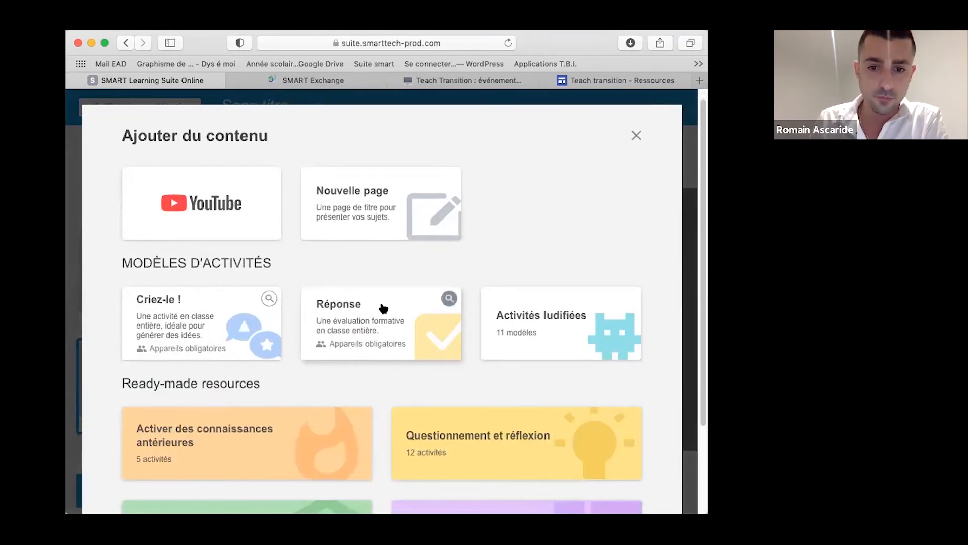
left_click(512, 335)
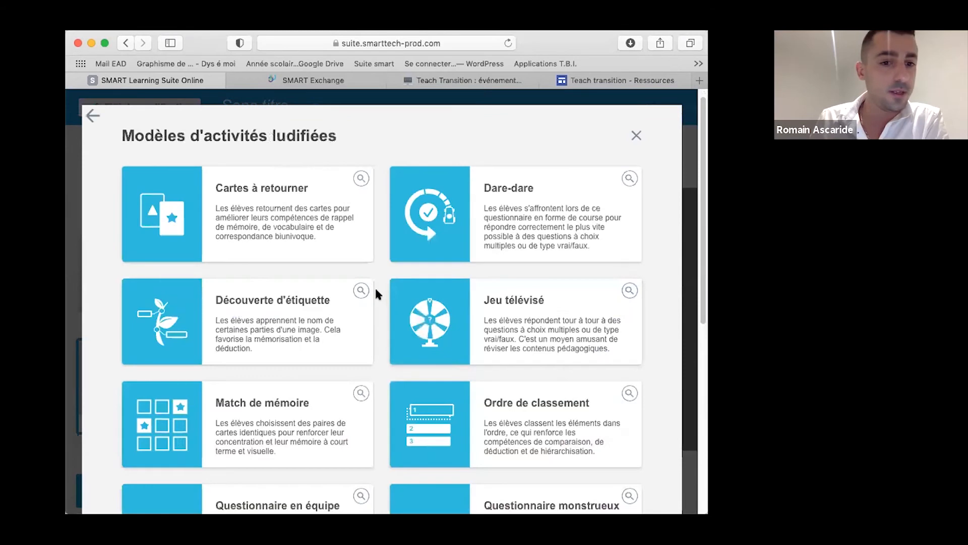
scroll(376, 292, "down", 7)
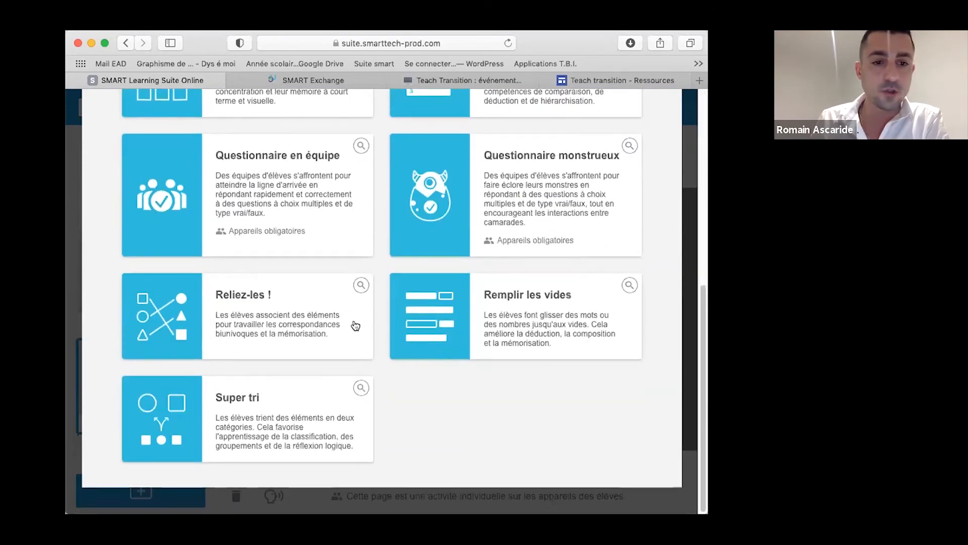
scroll(368, 331, "up", 8)
left_click(368, 330)
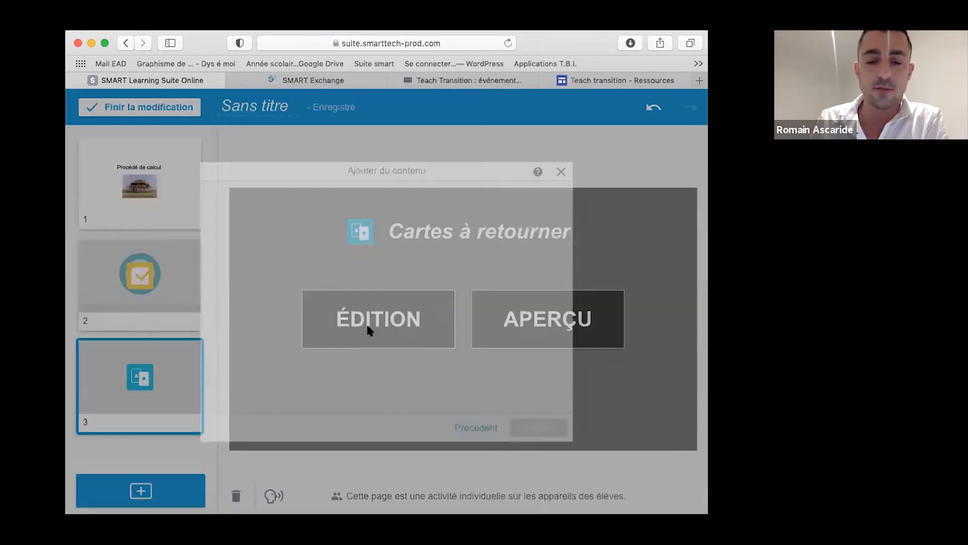
- Name the matching activity's two categories "Noms communs" and "Noms propres"
type("Noms communs")
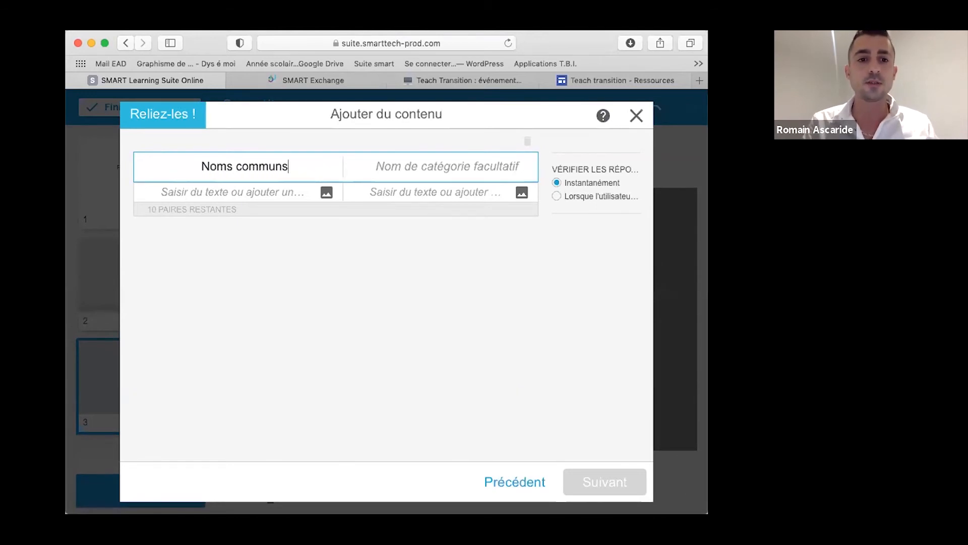
key("Tab")
type("Noms prores")
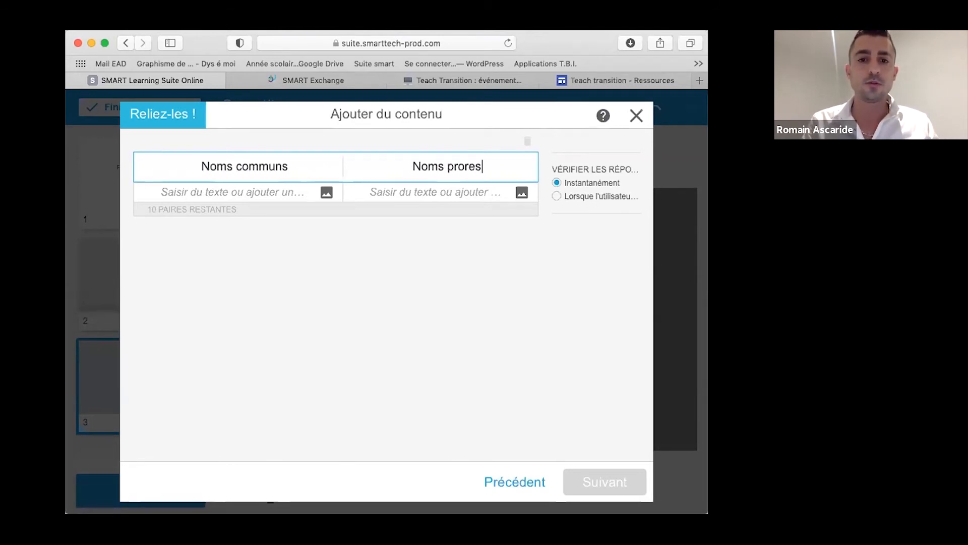
key("BackSpace")
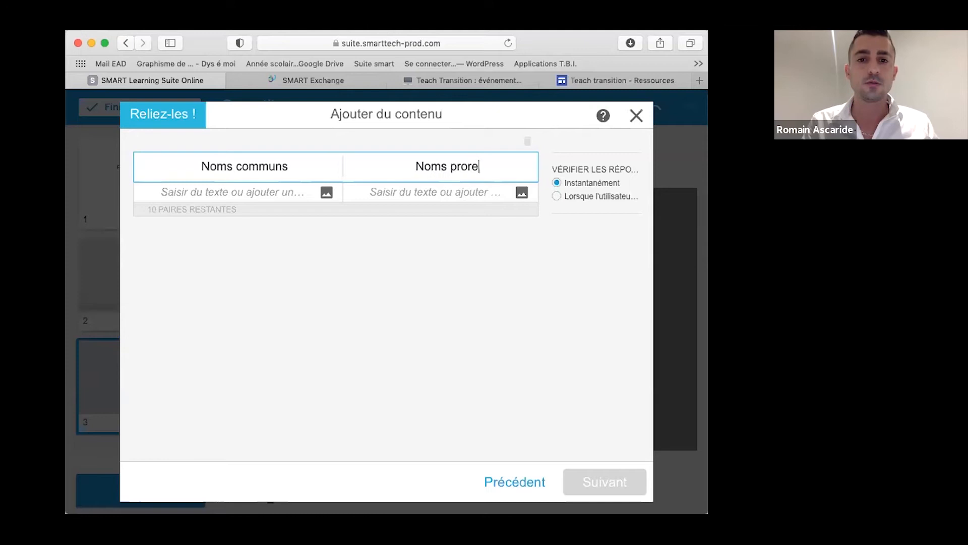
type("es")
key("Tab")
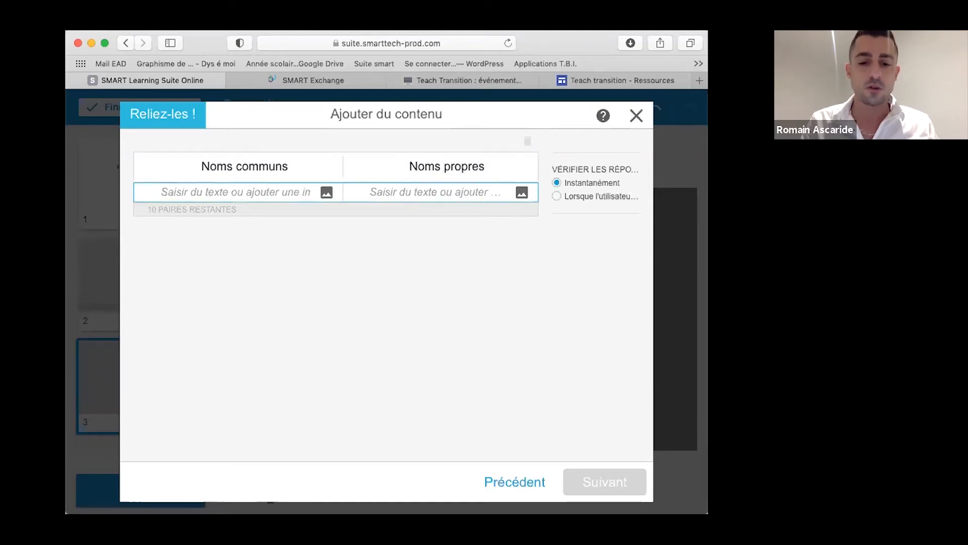
type("Romain")
key("Tab")
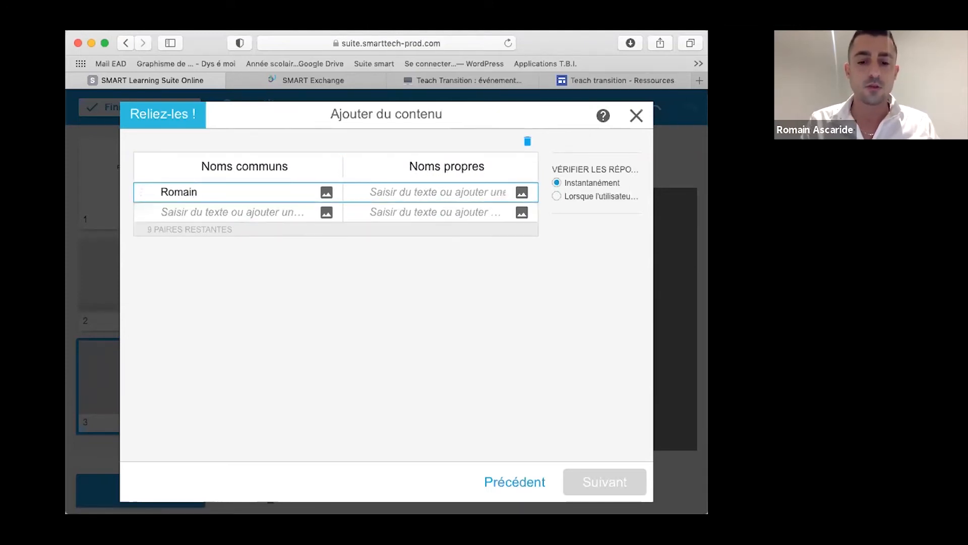
type("Un")
key("BackSpace")
key("BackSpace")
type("un")
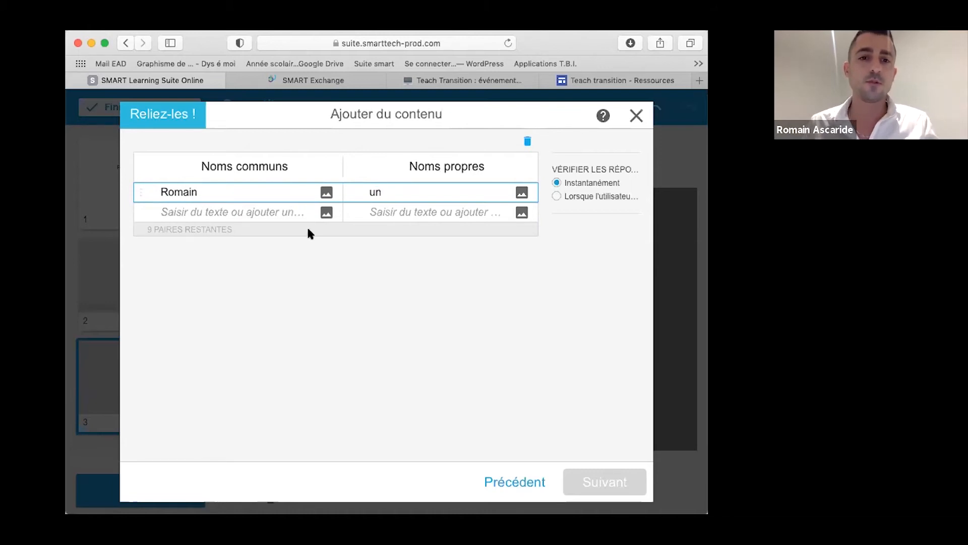
key("BackSpace")
key("BackSpace")
left_click(207, 184)
left_click_drag(210, 189, 167, 190)
key("BackSpace")
key("BackSpace")
- Enter the pairs "un chien" with a first name and "un chat" with "Charleroi", and set answer checking to the "Lorsque l'utilisateu…" option
type("un chien")
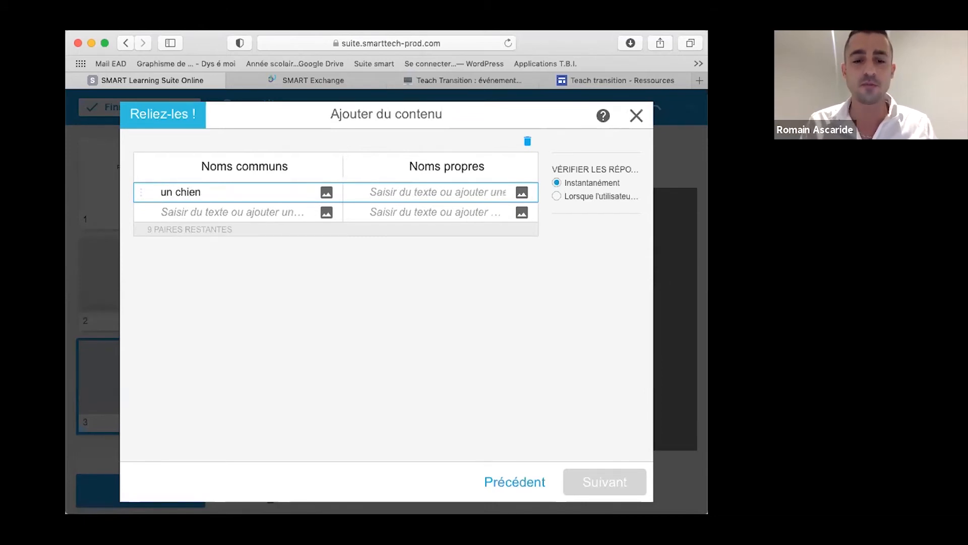
key("Tab")
type("Romain")
key("Tab")
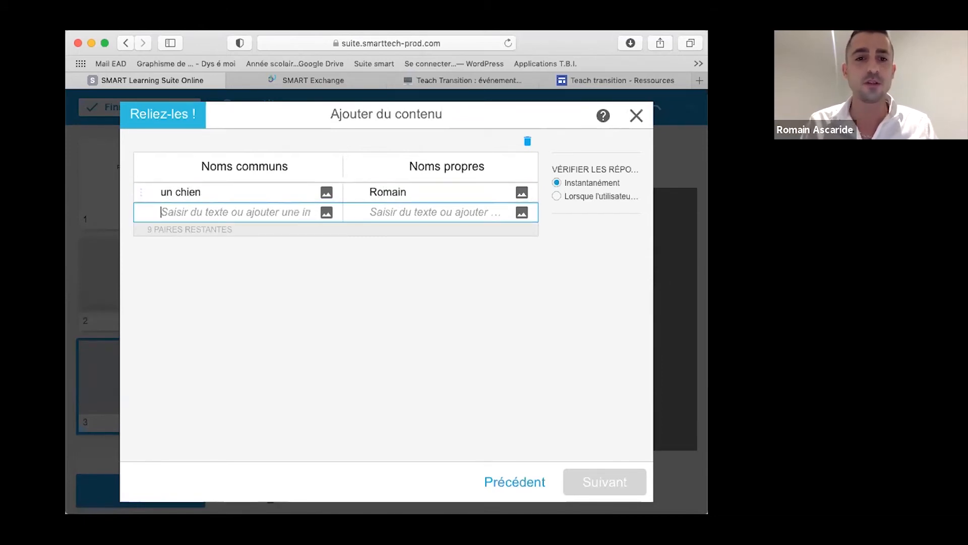
type("un hat")
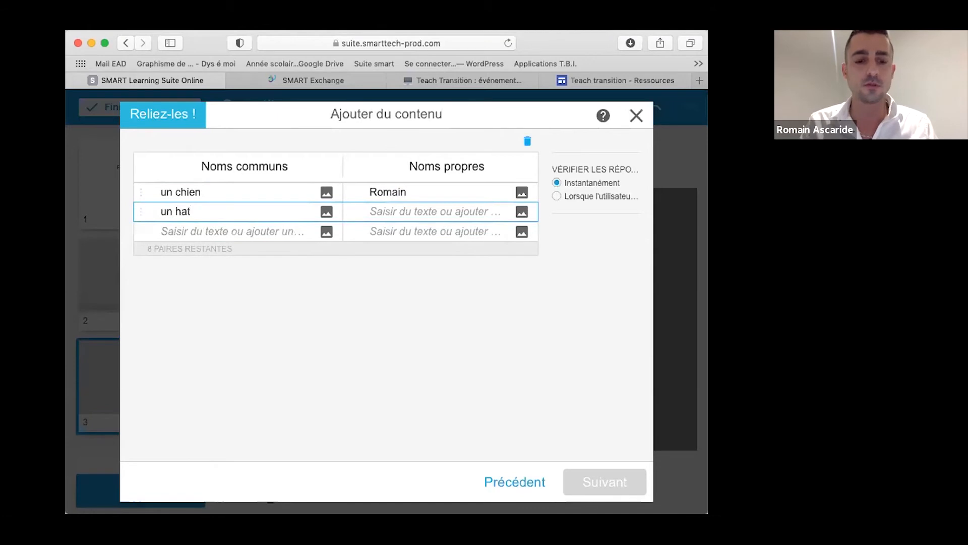
type("Charleroi")
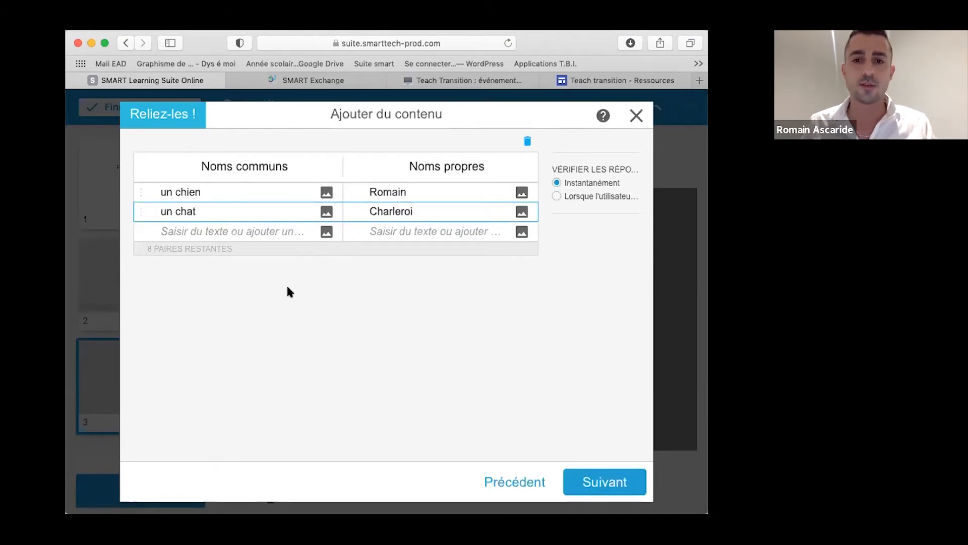
left_click(340, 335)
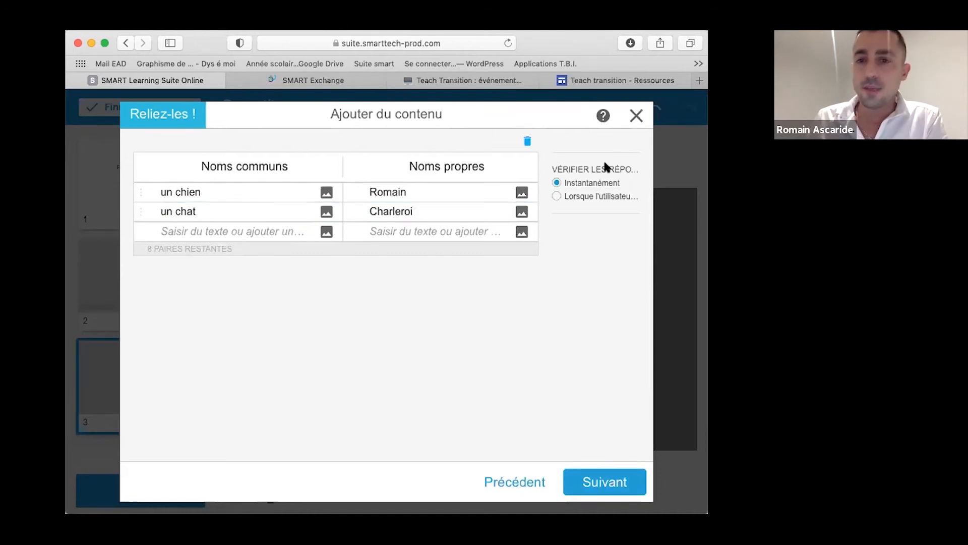
left_click(608, 198)
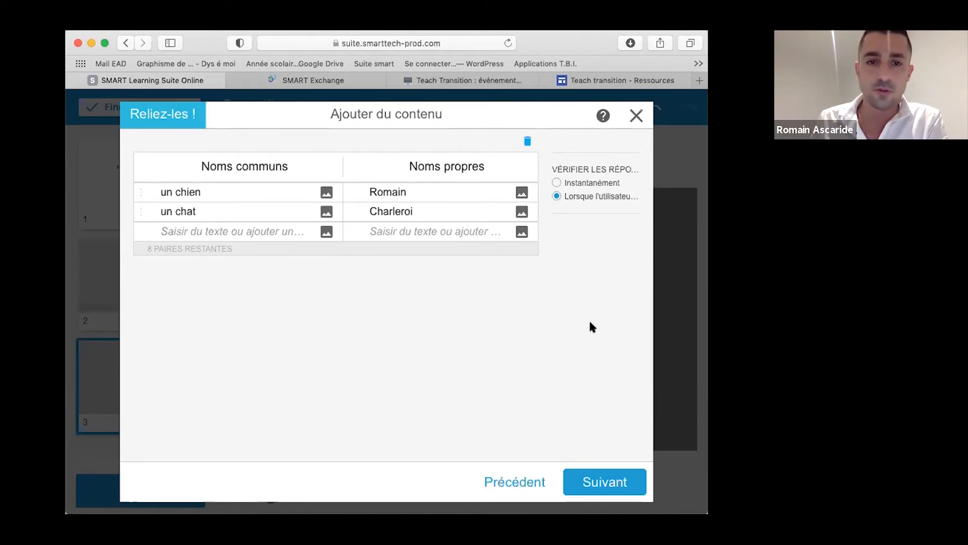
- Apply the Simple theme to the Reliez-les ! activity and finish creating it
left_click(599, 489)
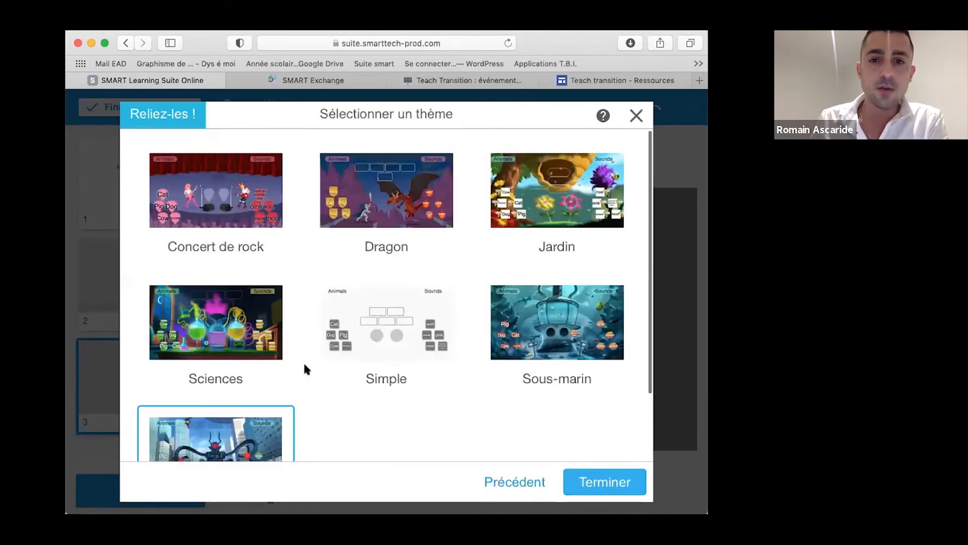
scroll(262, 322, "down", 3)
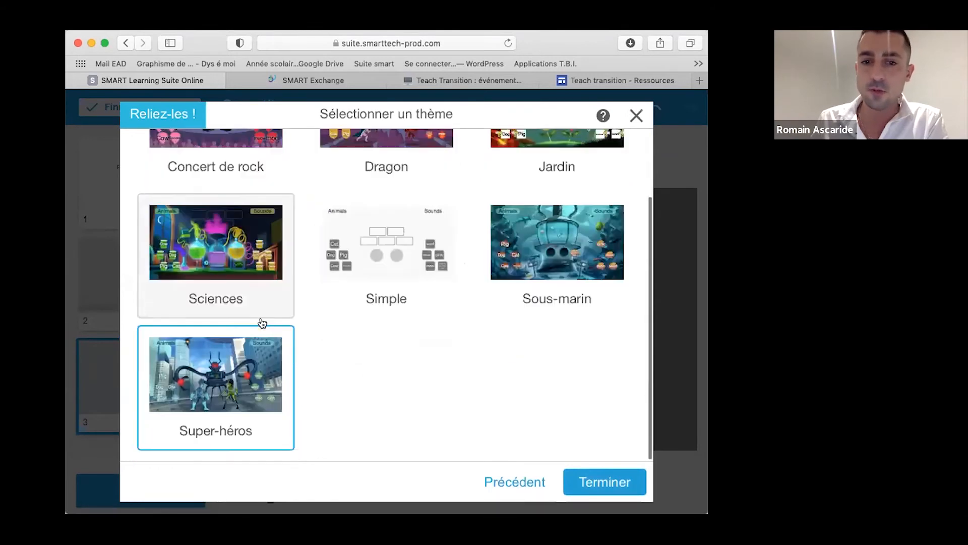
scroll(261, 323, "up", 1)
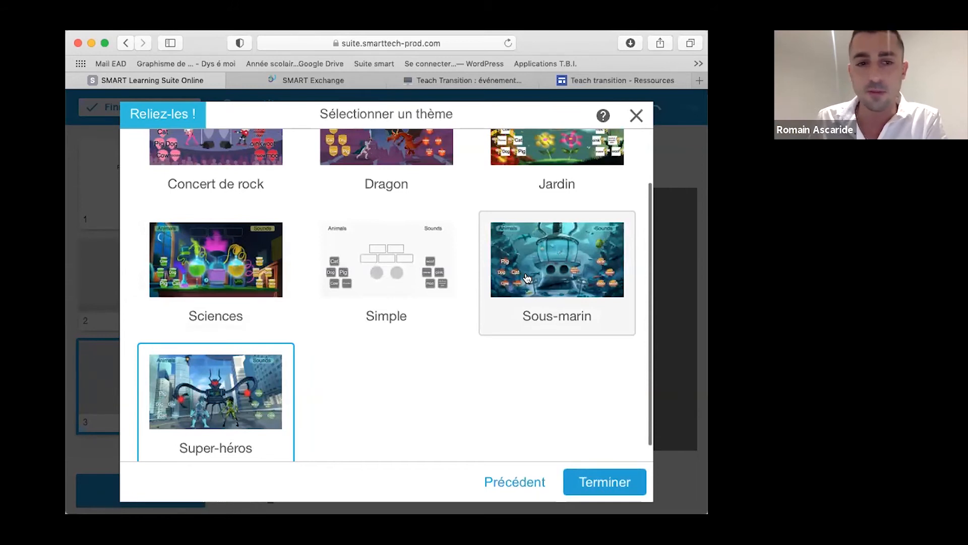
scroll(258, 387, "up", 1)
scroll(258, 388, "up", 1)
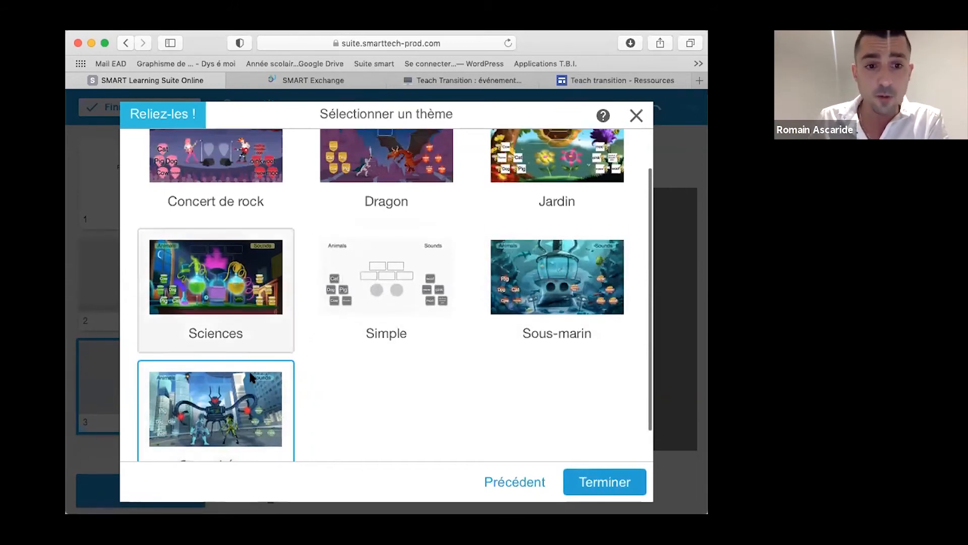
scroll(286, 209, "up", 1)
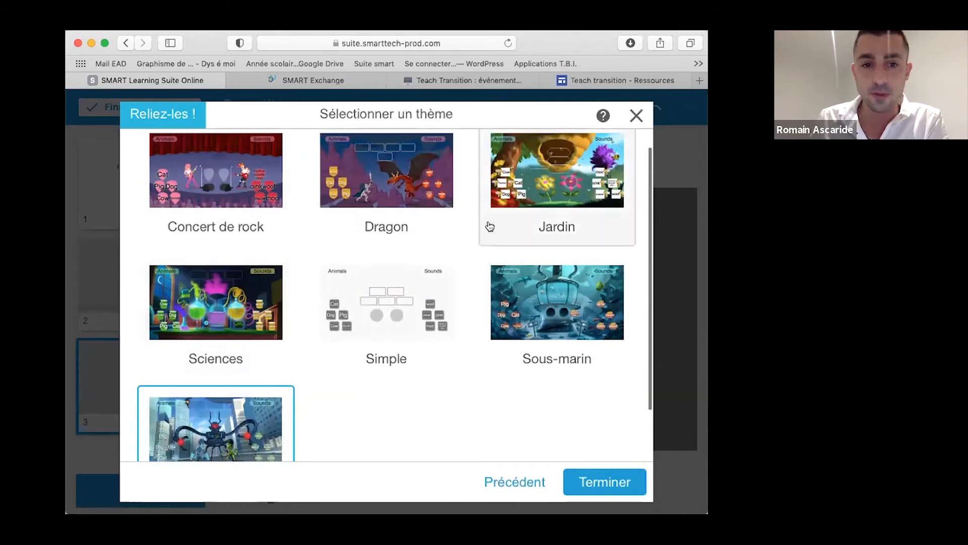
scroll(303, 322, "up", 1)
left_click(375, 317)
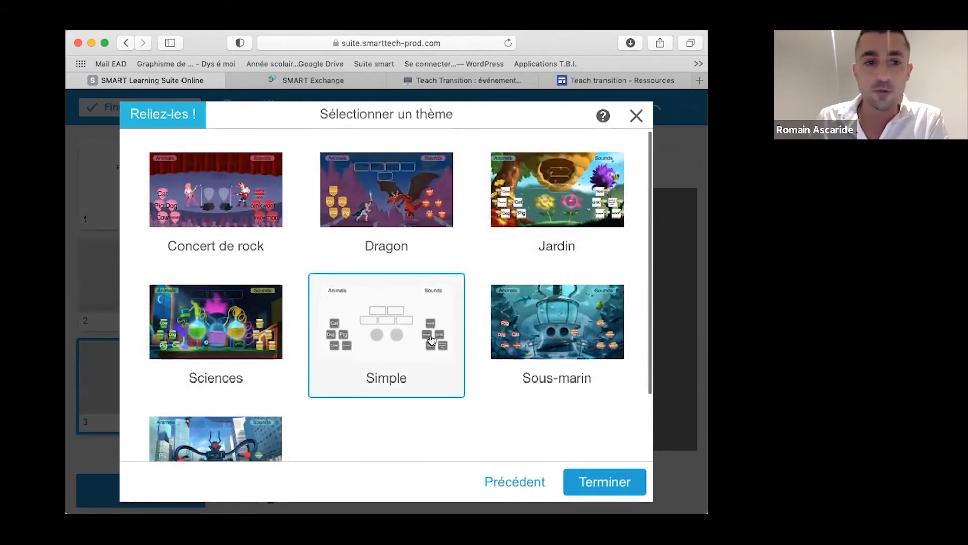
left_click(248, 209)
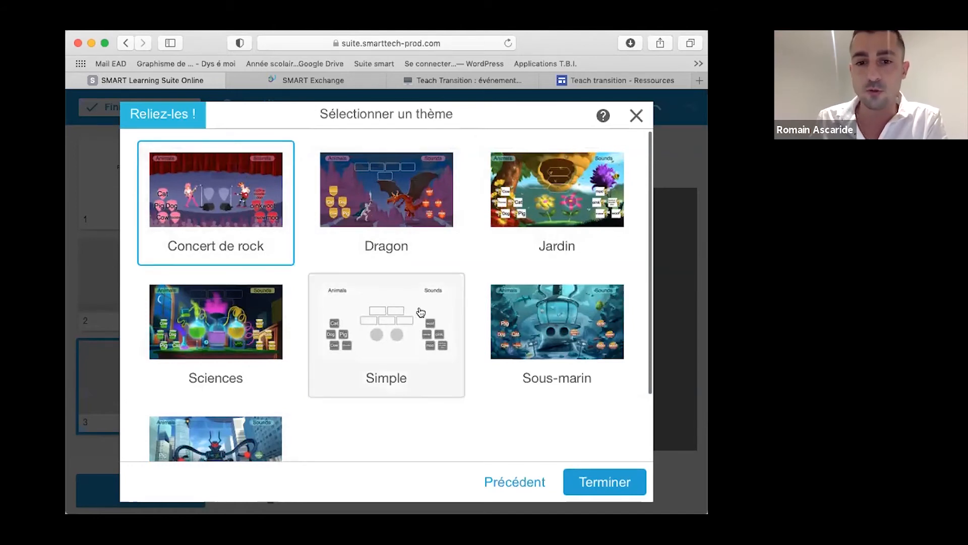
left_click(433, 328)
left_click(628, 485)
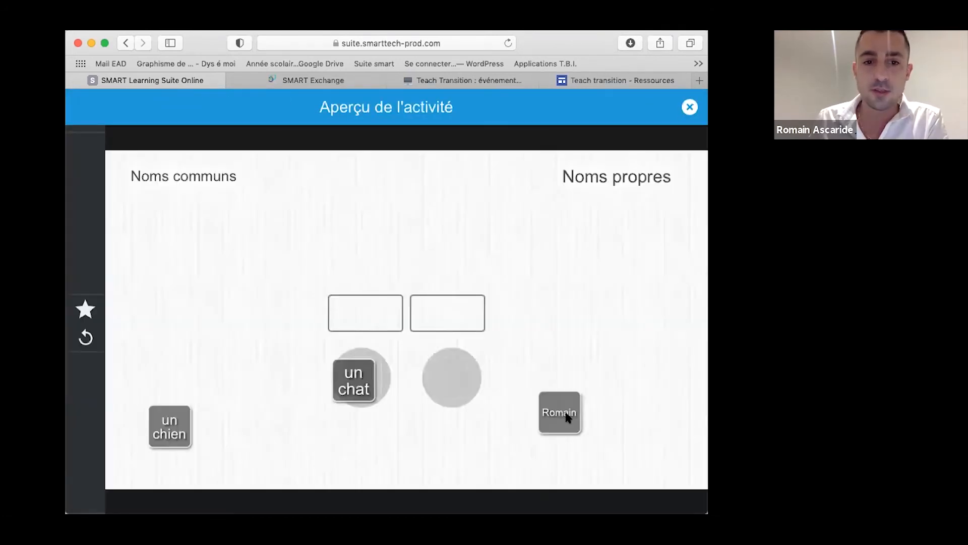
- Match "un chat" with the first name and "un chien" with "Charleroi" in the activity preview, and return to the lesson editor
left_click_drag(599, 426, 346, 386)
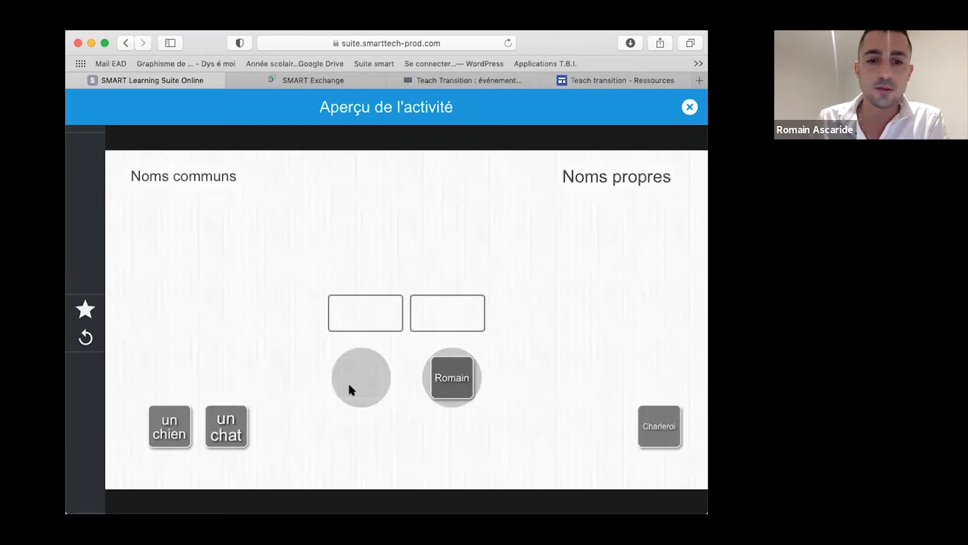
left_click_drag(212, 445, 352, 409)
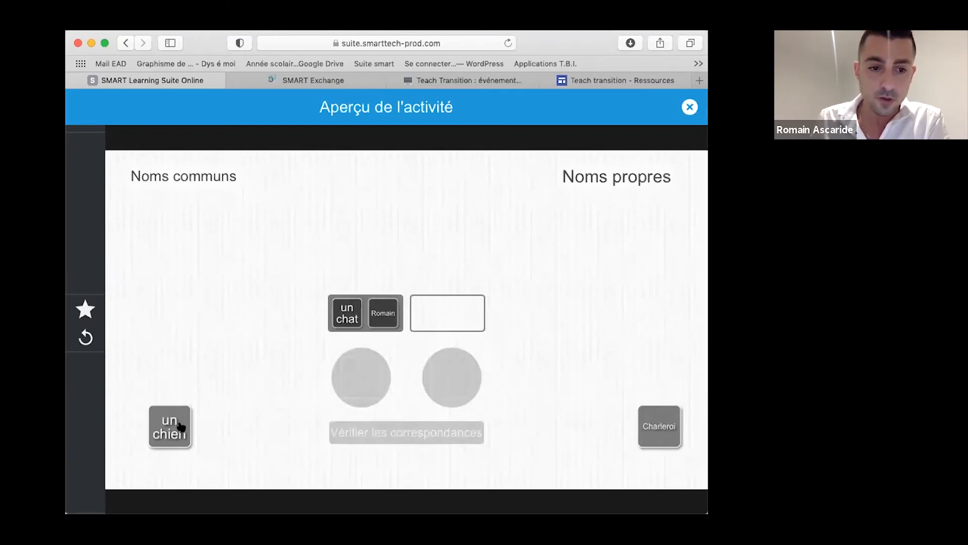
left_click_drag(181, 427, 371, 379)
left_click_drag(654, 424, 441, 383)
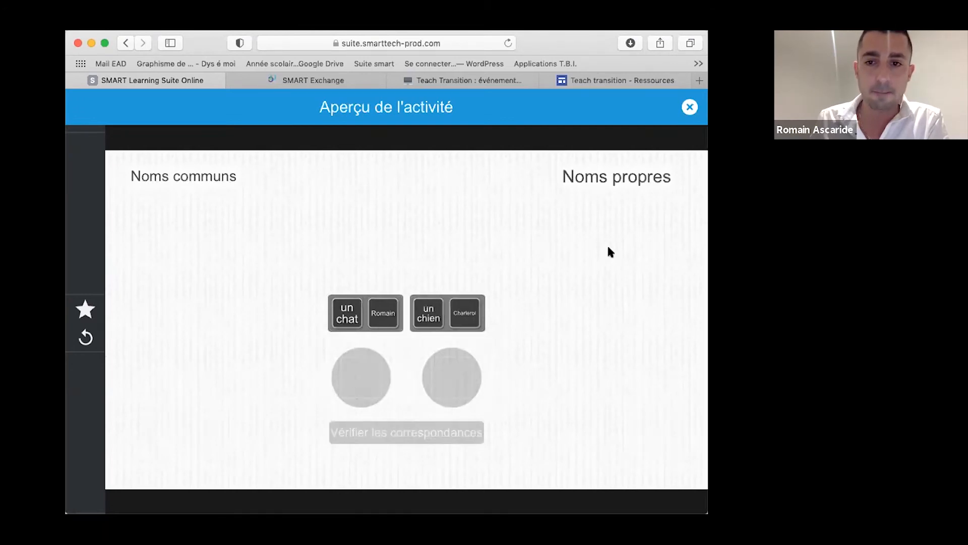
left_click(689, 107)
- Add a Super tri sorting activity from the game-based templates as another lesson page
scroll(186, 428, "down", 3)
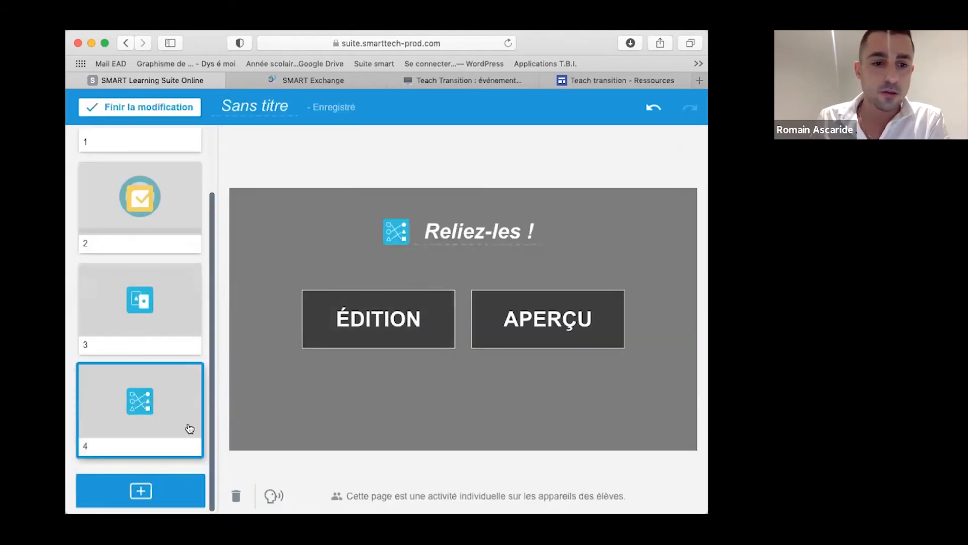
left_click(176, 484)
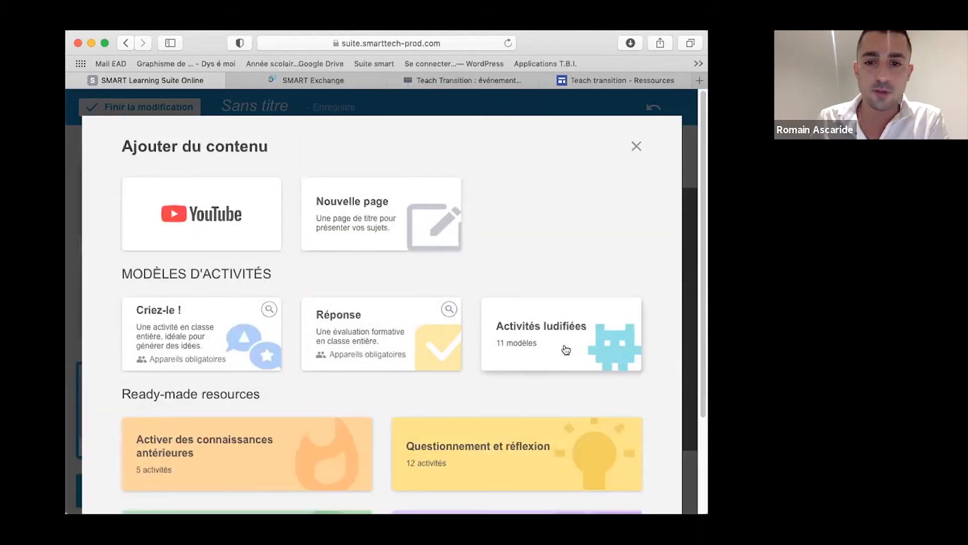
left_click(583, 361)
scroll(424, 352, "down", 10)
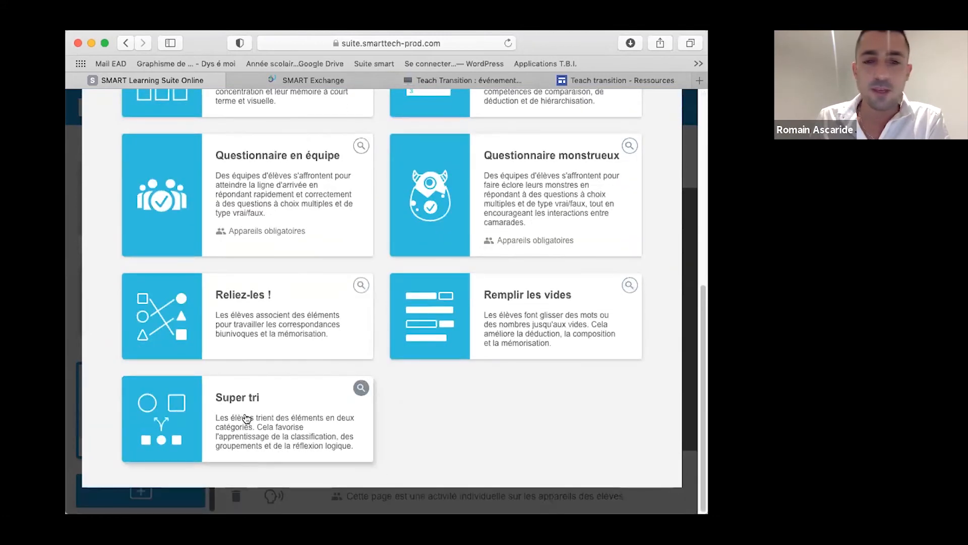
left_click(263, 419)
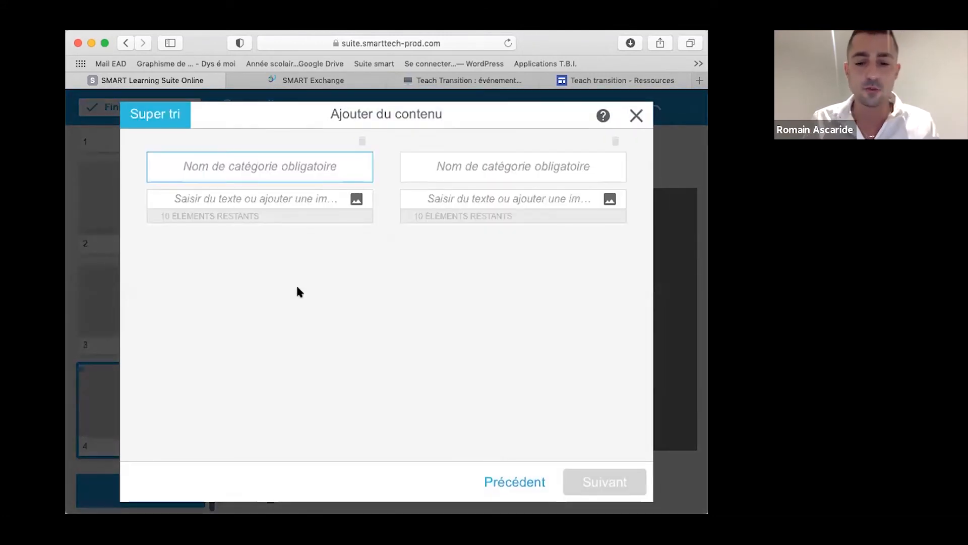
- Name the first sorting category "Noms propres" and give it a first name and "Binche" as items
type("Noms propres")
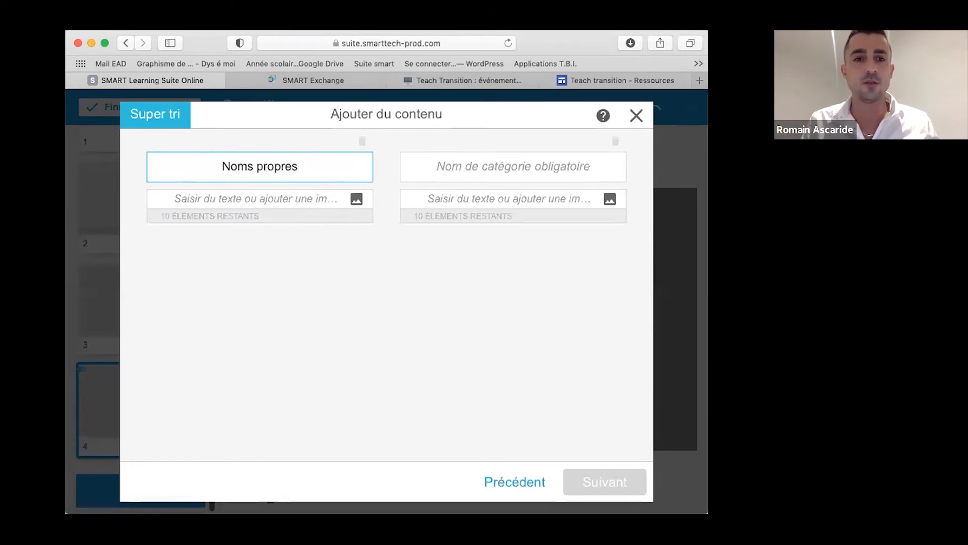
key("Tab")
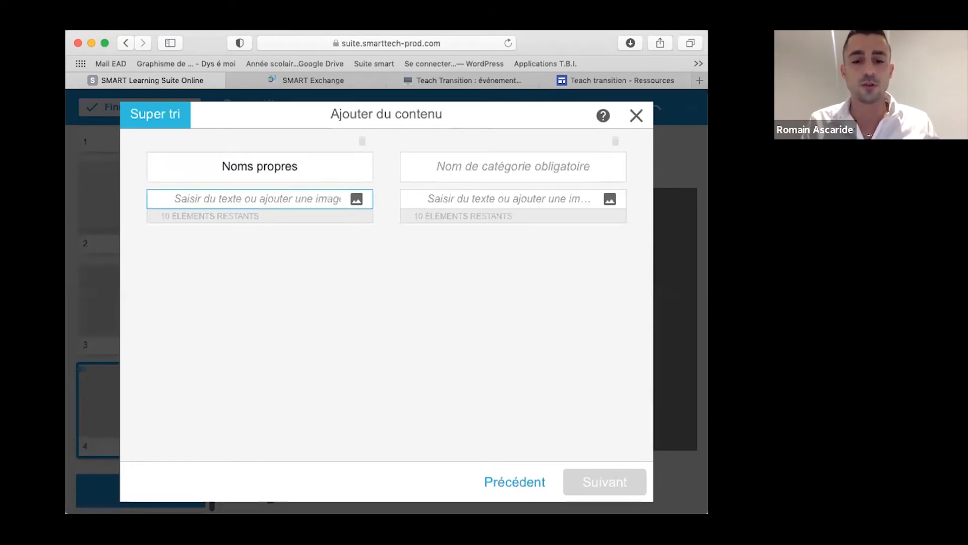
type("Romain")
key("Return")
type("Binche")
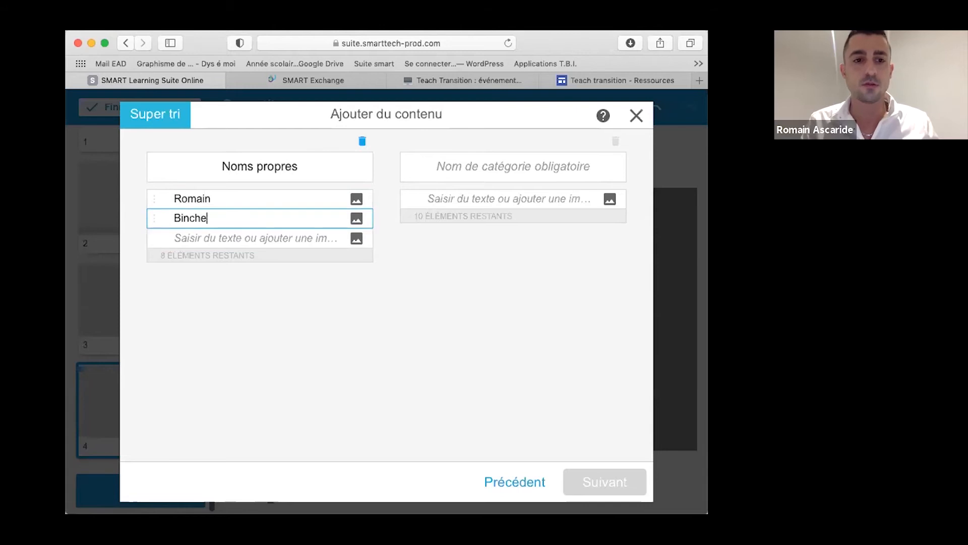
- Name the second sorting category "Noms communs" and give it the items "un chien" and "un chat"
left_click(462, 157)
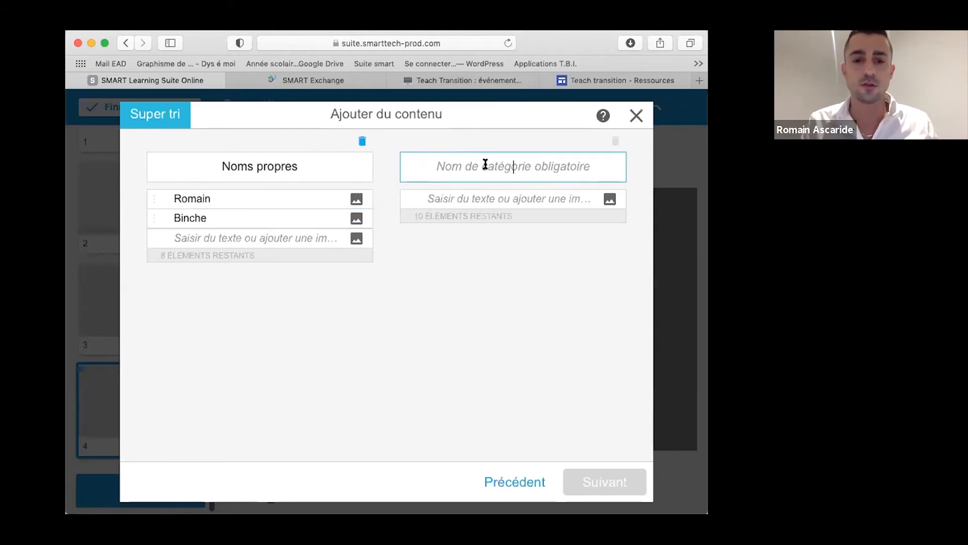
type("Noms communs")
key("Tab")
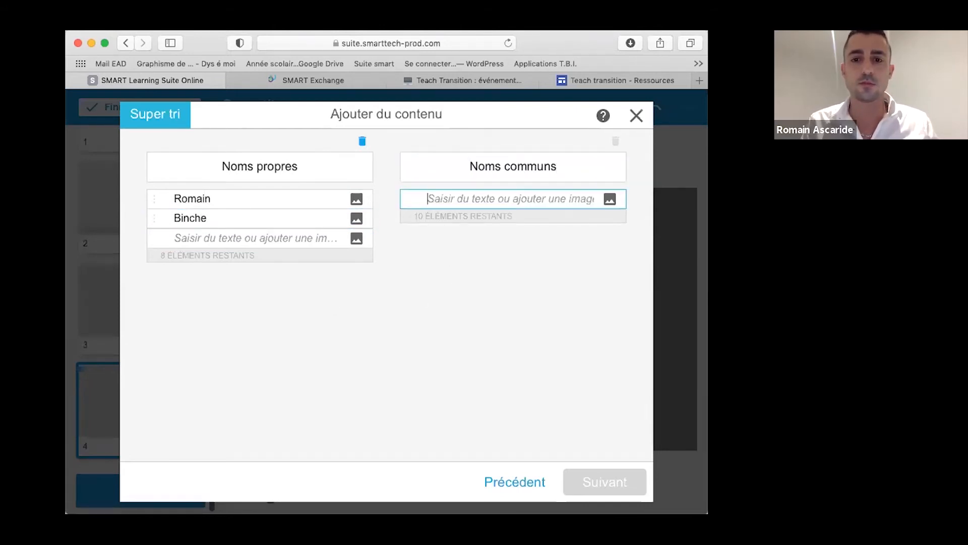
type("un chien")
key("Return")
type("un chat")
key("Return")
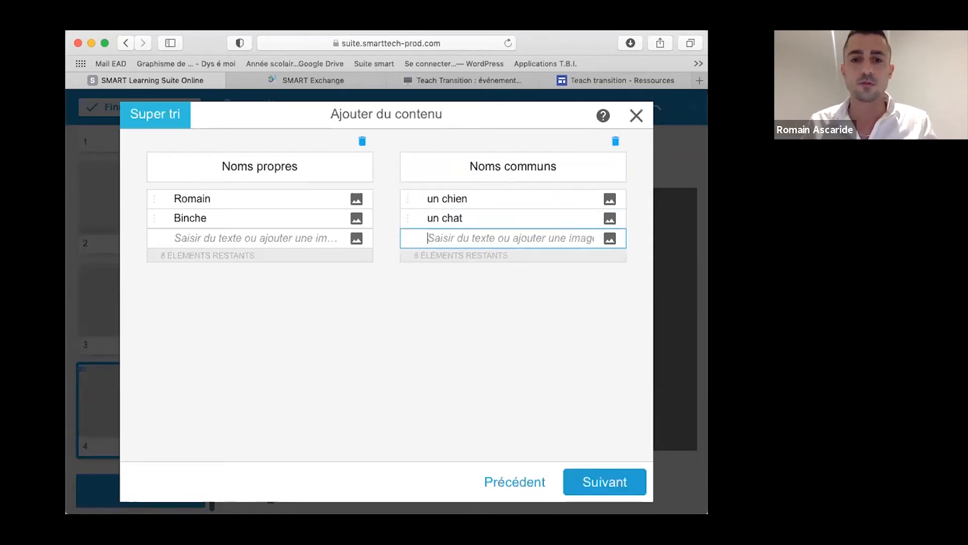
- Keep the Pirates theme for the Super tri activity and finish creating it
left_click(589, 481)
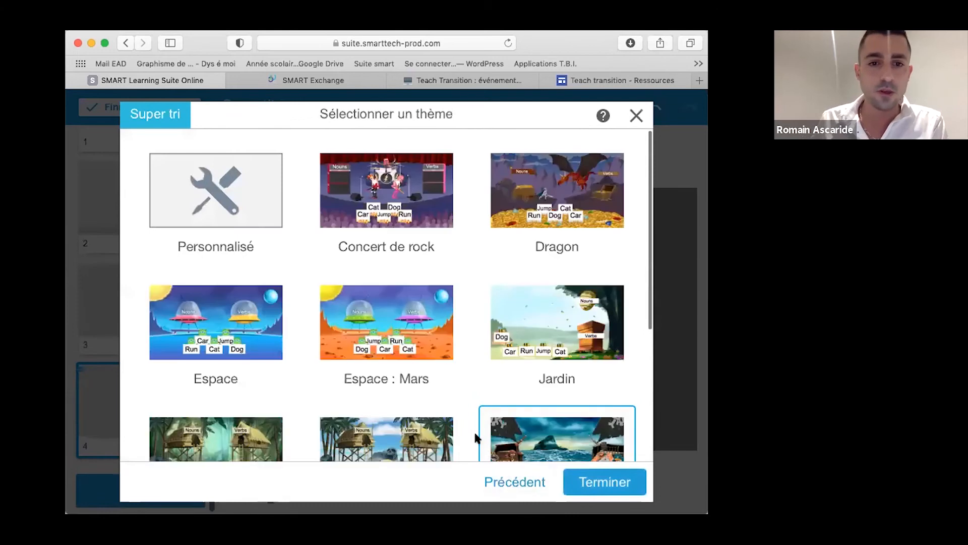
scroll(443, 376, "down", 5)
scroll(495, 369, "up", 2)
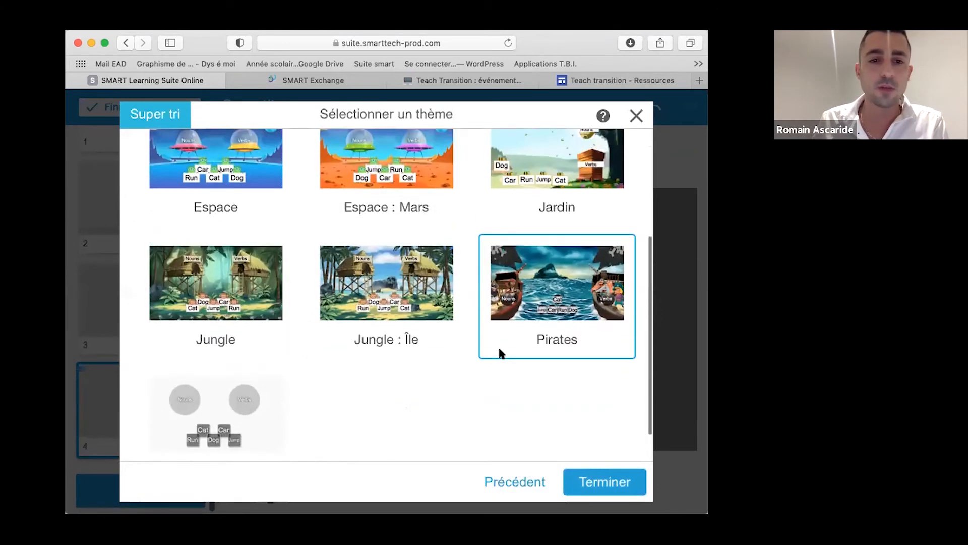
left_click(608, 481)
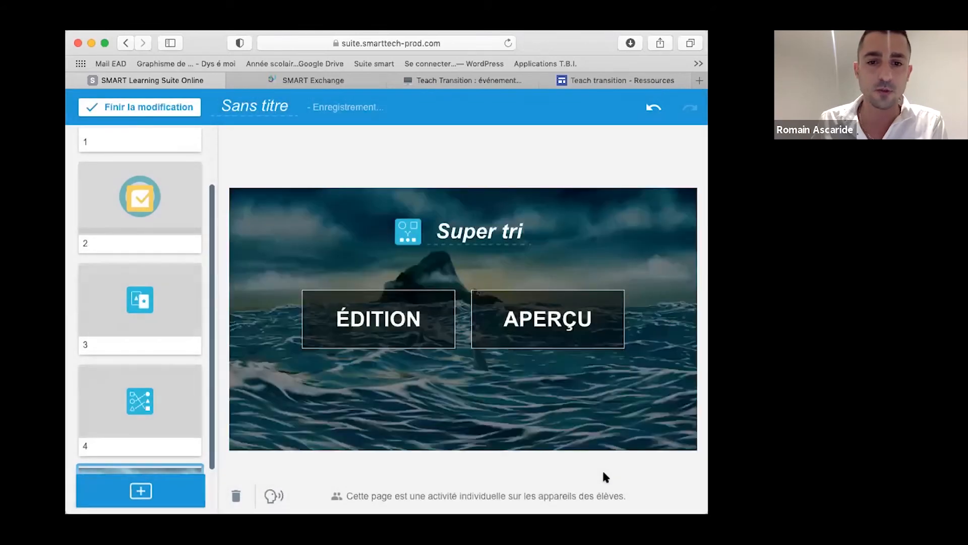
- Preview the Super tri activity, sort every item onto the "Noms propres" or "Noms communs" ship, and close the preview
left_click(557, 332)
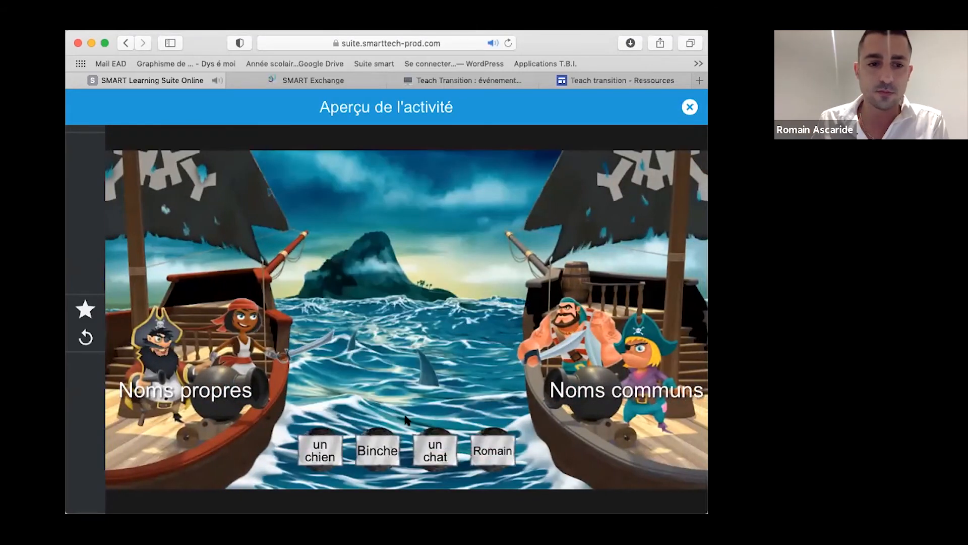
left_click_drag(325, 459, 479, 389)
left_click_drag(559, 389, 561, 389)
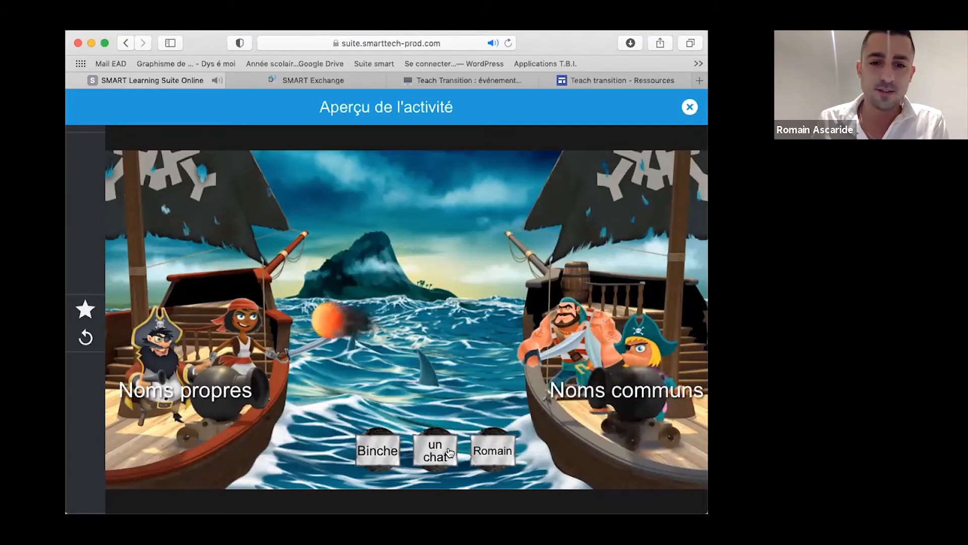
left_click_drag(492, 450, 597, 388)
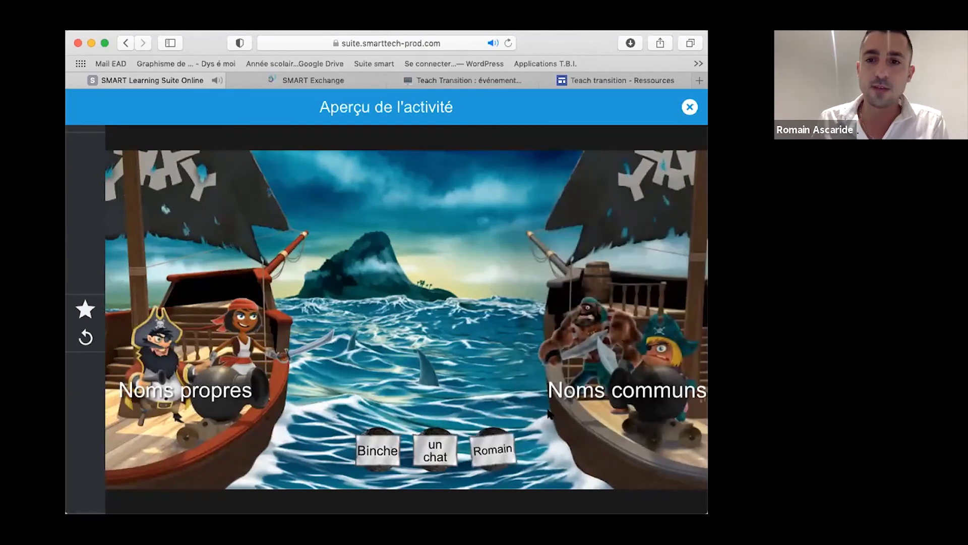
left_click_drag(492, 450, 207, 390)
left_click_drag(435, 454, 635, 388)
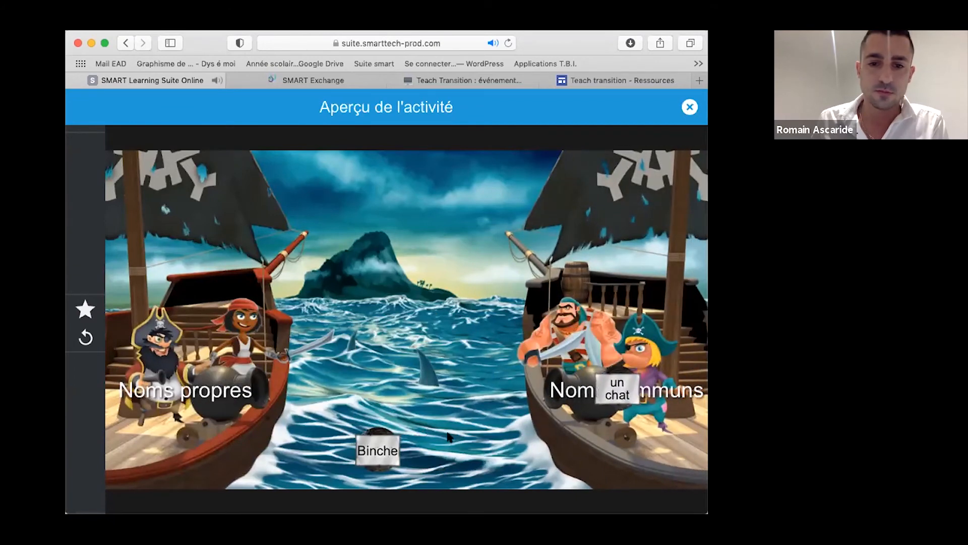
left_click_drag(377, 450, 255, 393)
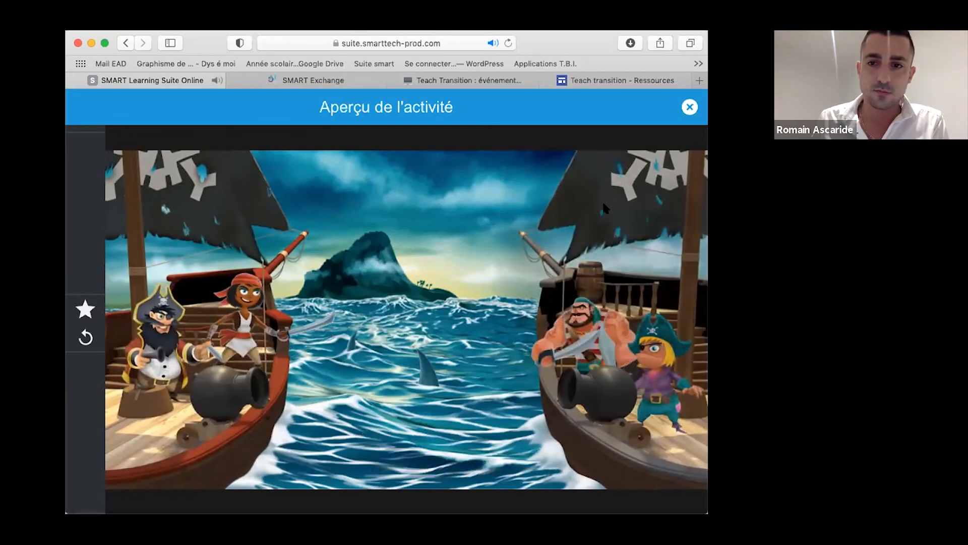
left_click_drag(689, 107, 557, 200)
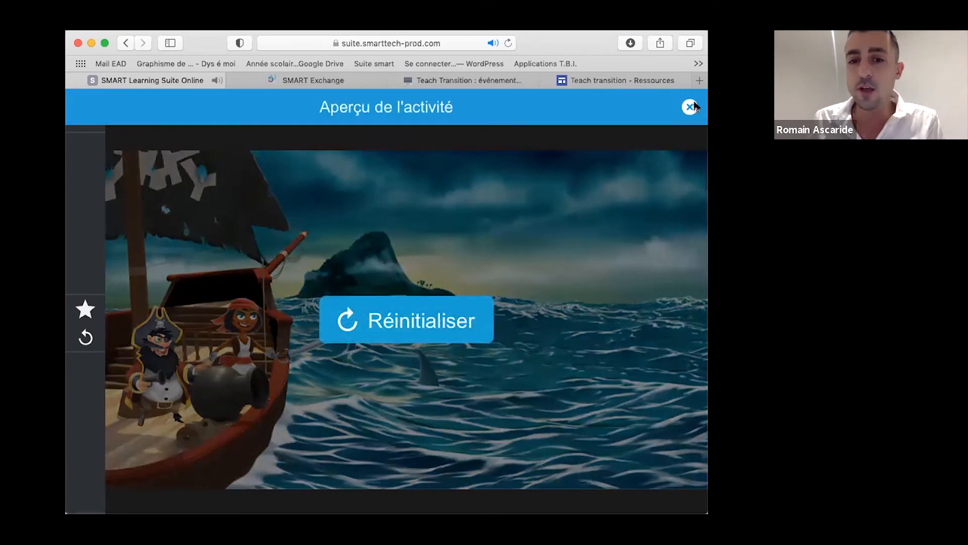
left_click(690, 107)
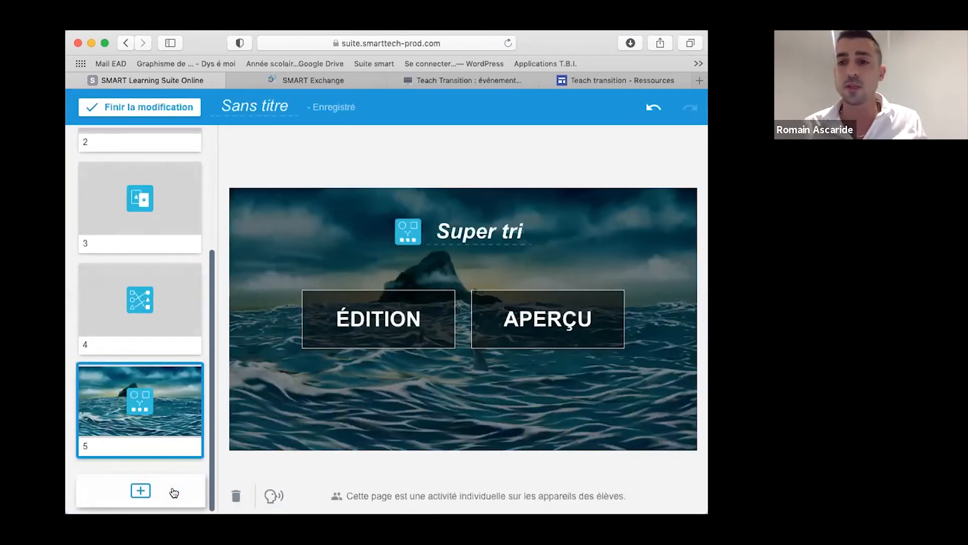
- Add a Découverte d'étiquette game-based activity as a new page and load the Mario and Luigi line drawing as its image
left_click(174, 492)
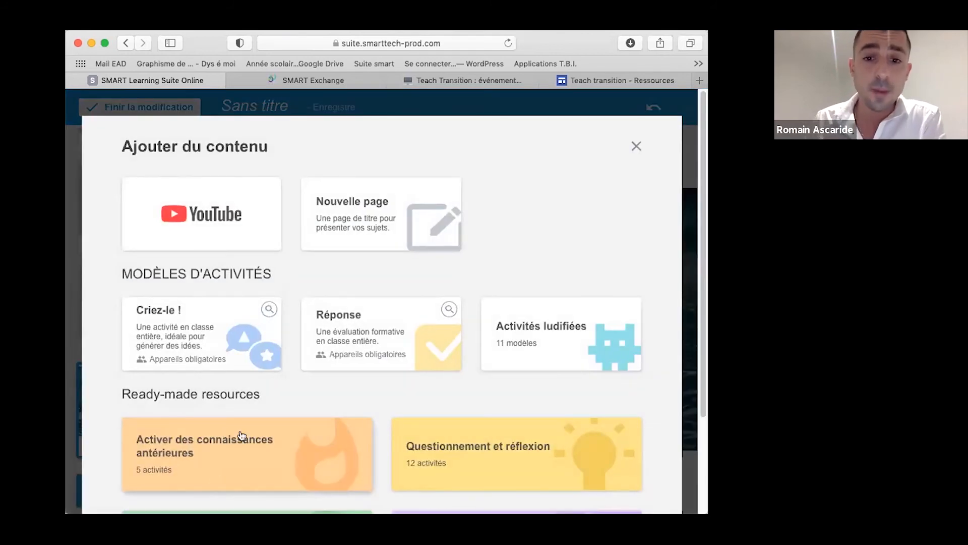
left_click(536, 339)
scroll(448, 331, "down", 5)
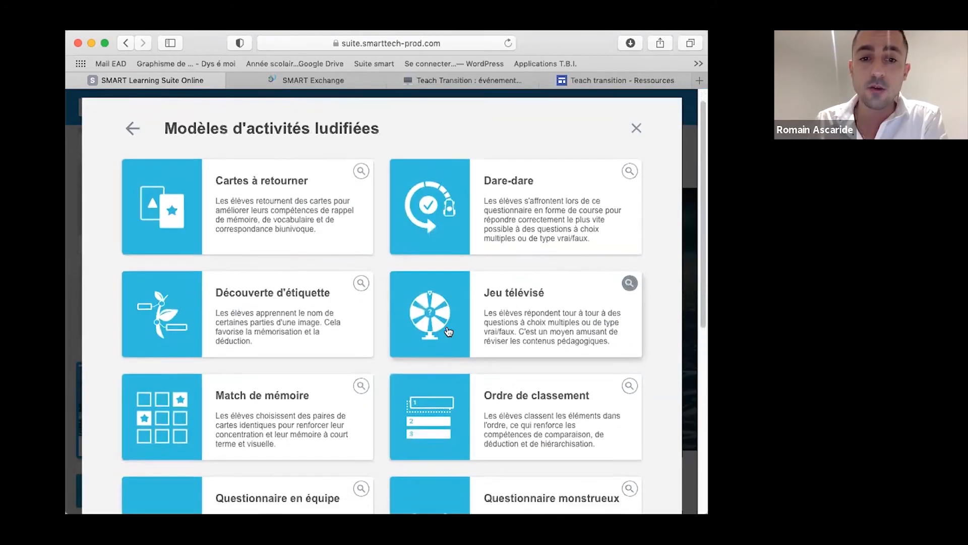
scroll(448, 331, "up", 4)
scroll(448, 332, "up", 3)
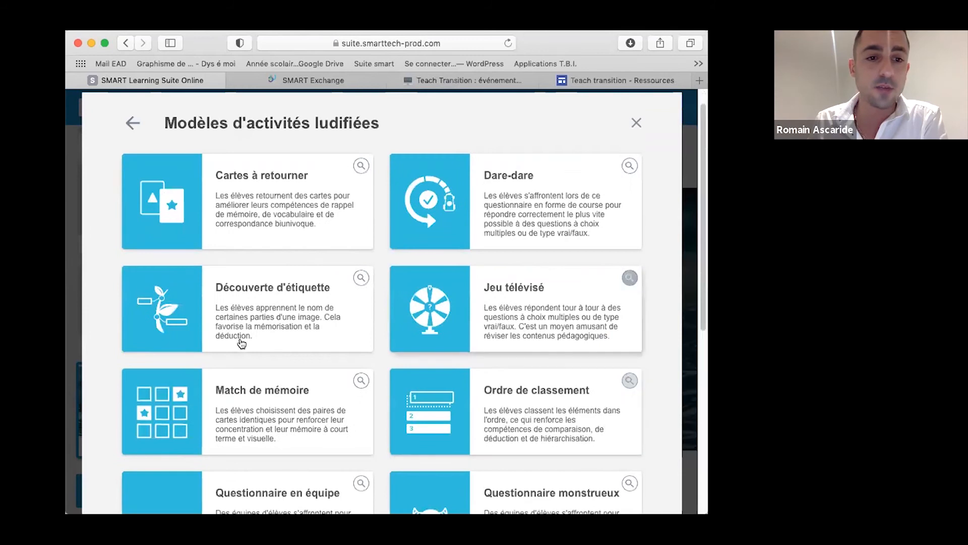
scroll(445, 290, "down", 4)
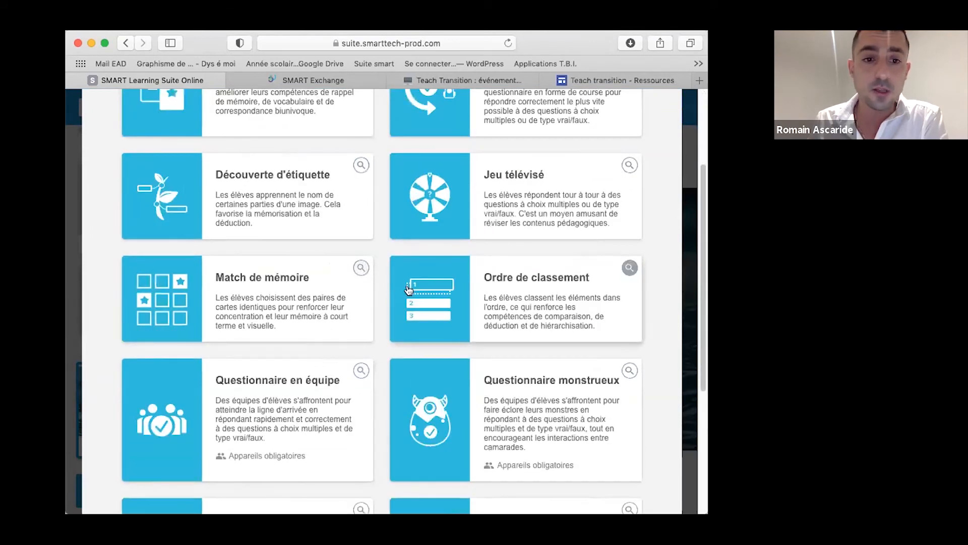
scroll(484, 272, "up", 3)
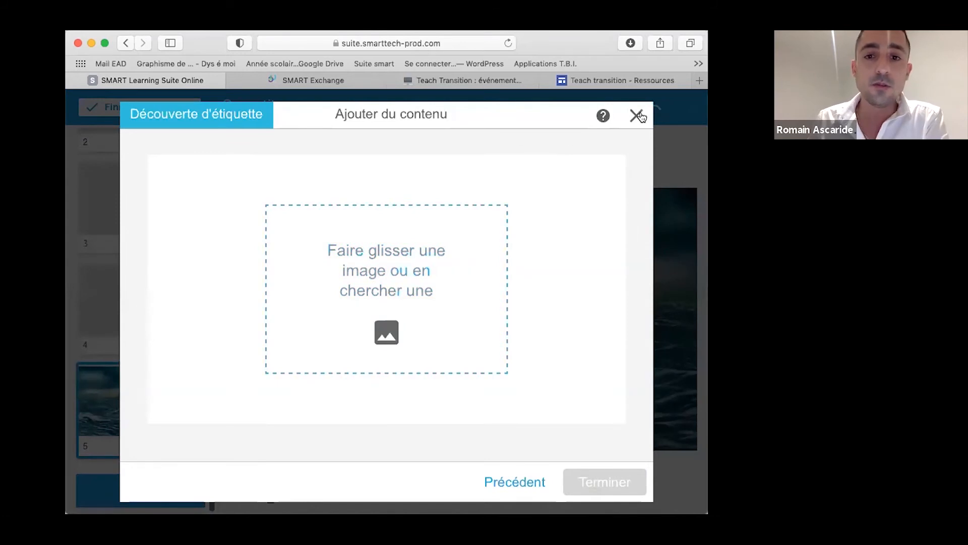
left_click(441, 352)
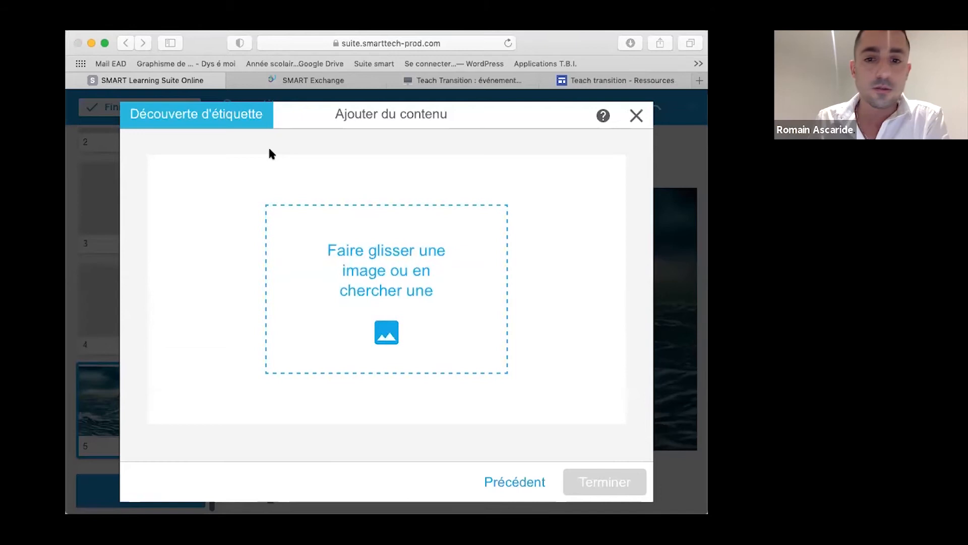
left_click(678, 484)
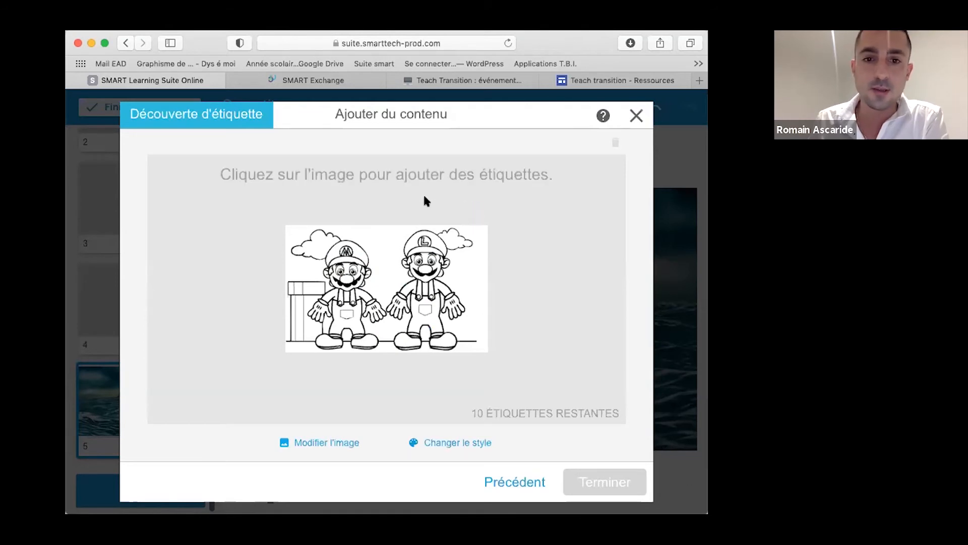
- Label Luigi's cap "casquette" and his hand "main", and finish creating the label activity
left_click(429, 244)
type("casu")
key("BackSpace")
type("quette")
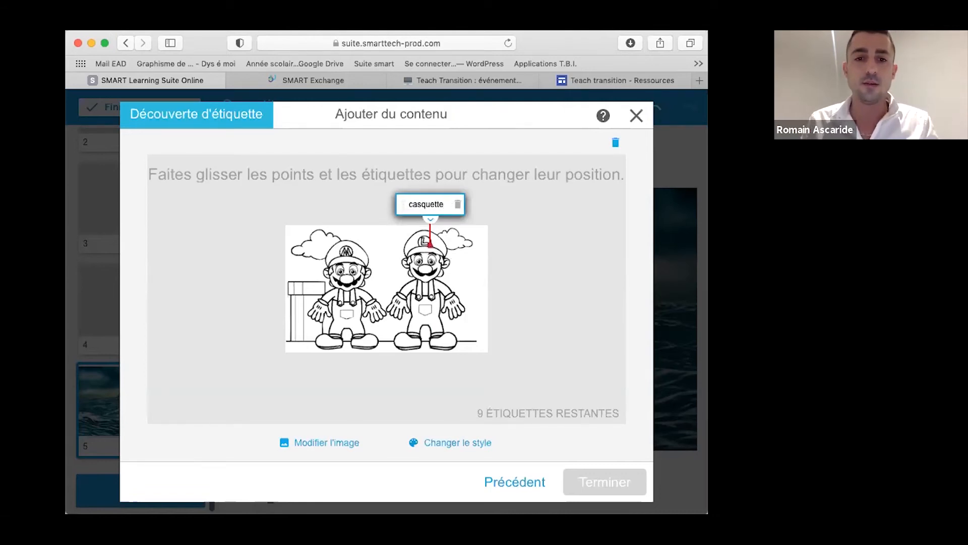
left_click(457, 308)
type("main")
left_click(570, 478)
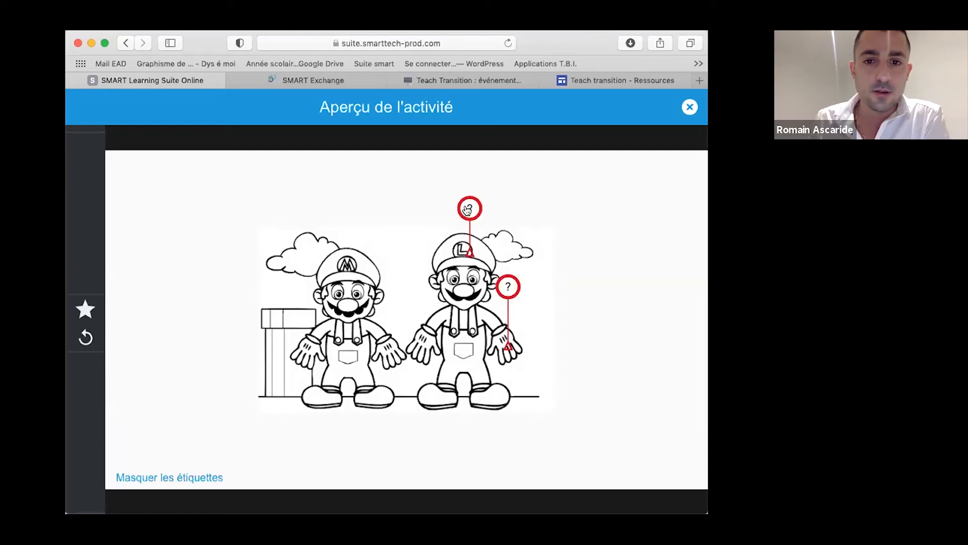
- Preview the label activity by revealing and hiding the "casquette" and "main" labels, and close the preview
left_click(468, 210)
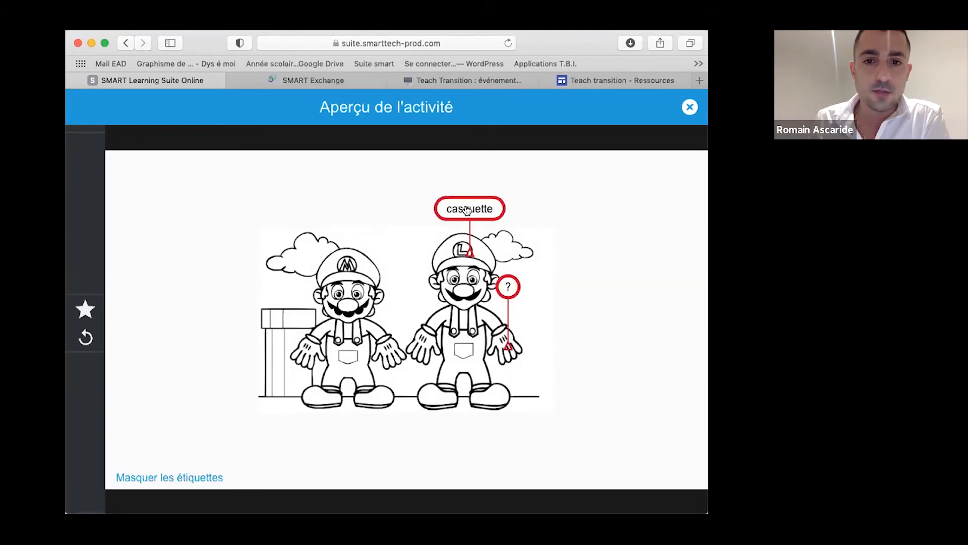
left_click(509, 286)
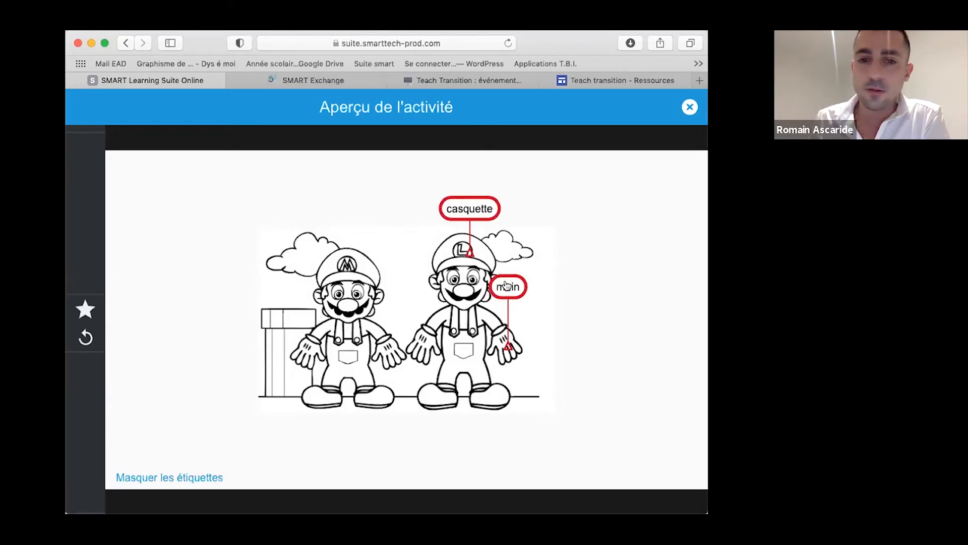
left_click(507, 286)
left_click(504, 288)
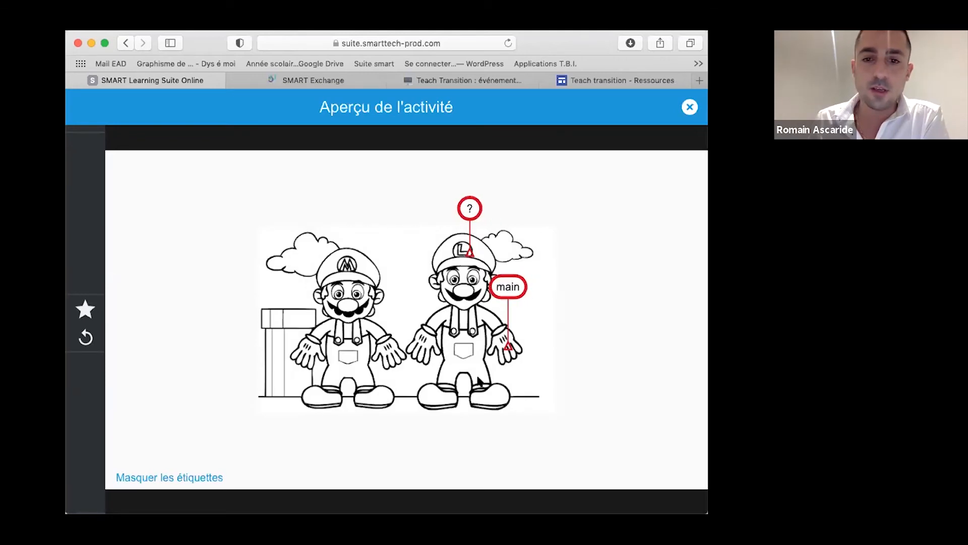
left_click(522, 287)
left_click(479, 215)
left_click(479, 215)
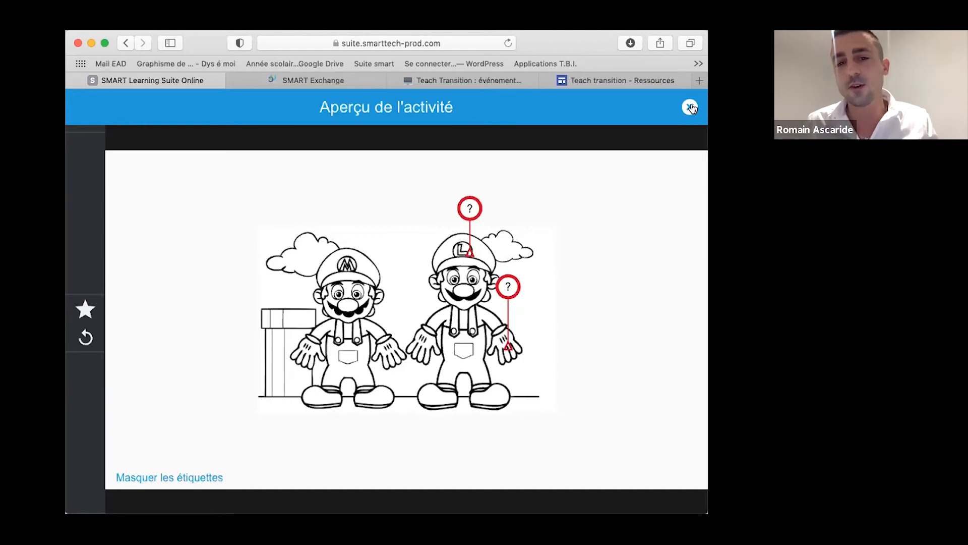
left_click(690, 107)
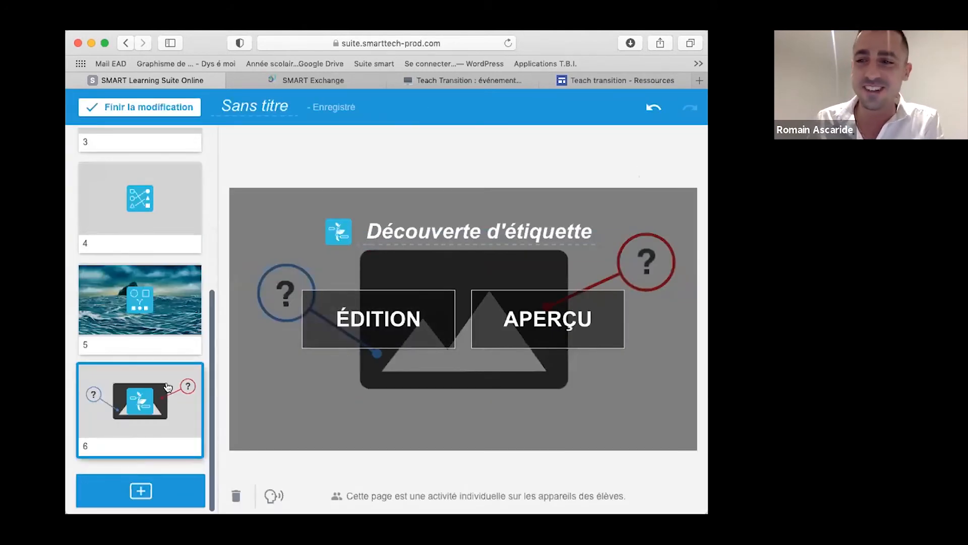
- Add a Remplir les vides activity from the game-based templates as another lesson page
left_click(140, 488)
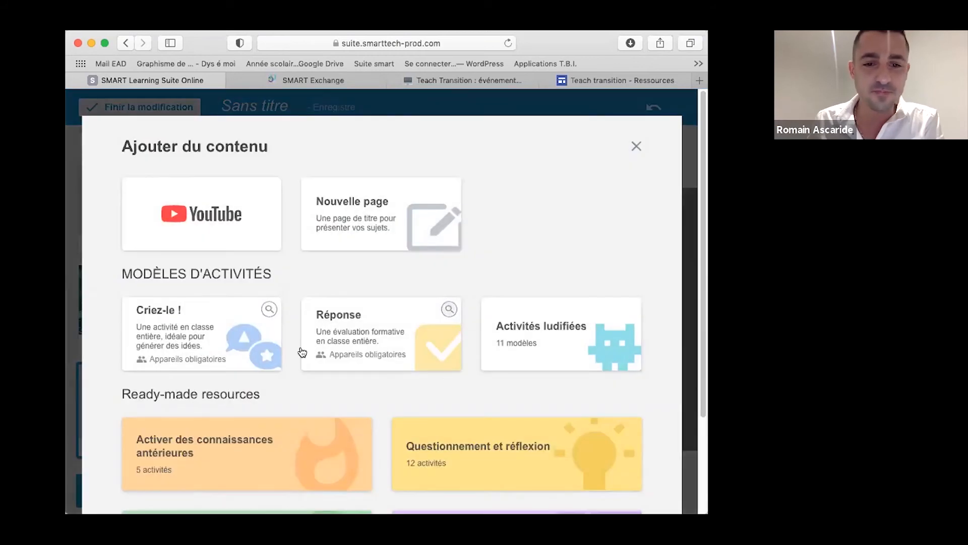
left_click(483, 362)
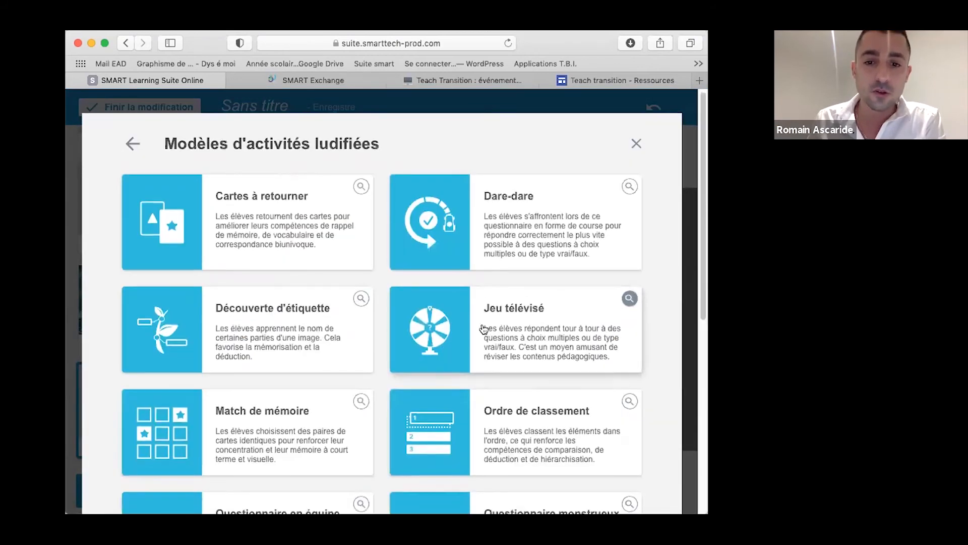
scroll(484, 339, "down", 4)
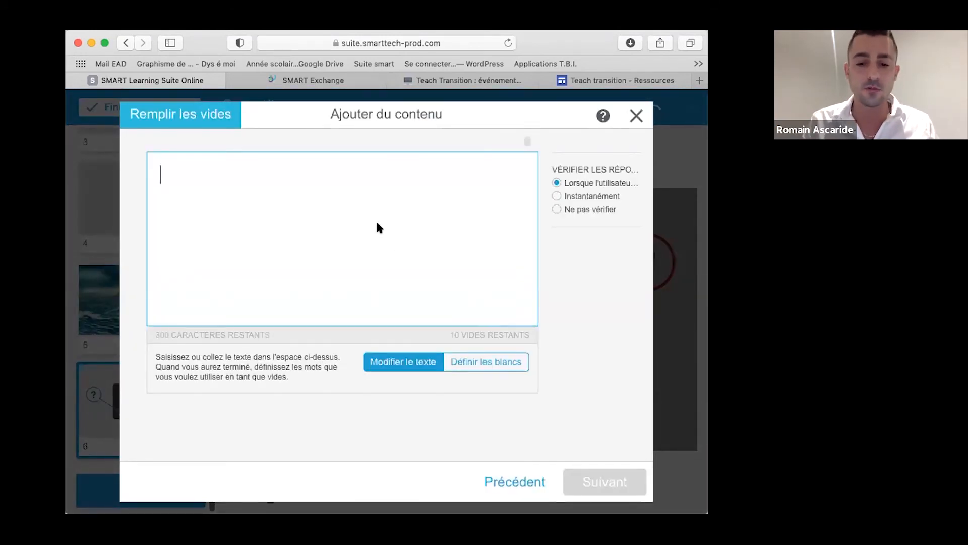
- Enter "La smart Learning Suite est une suite en ligne." as the fill-in-the-blanks text
type("La sma")
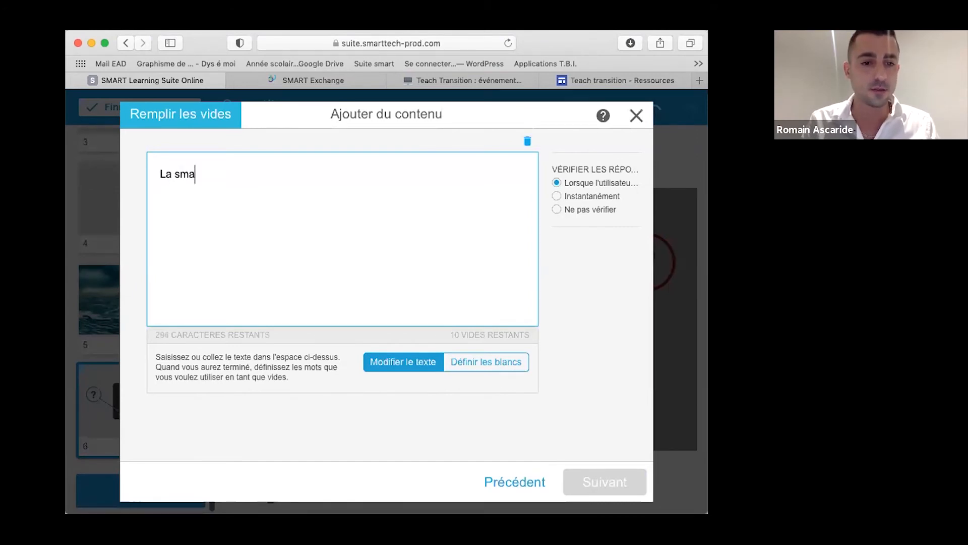
type("rt ")
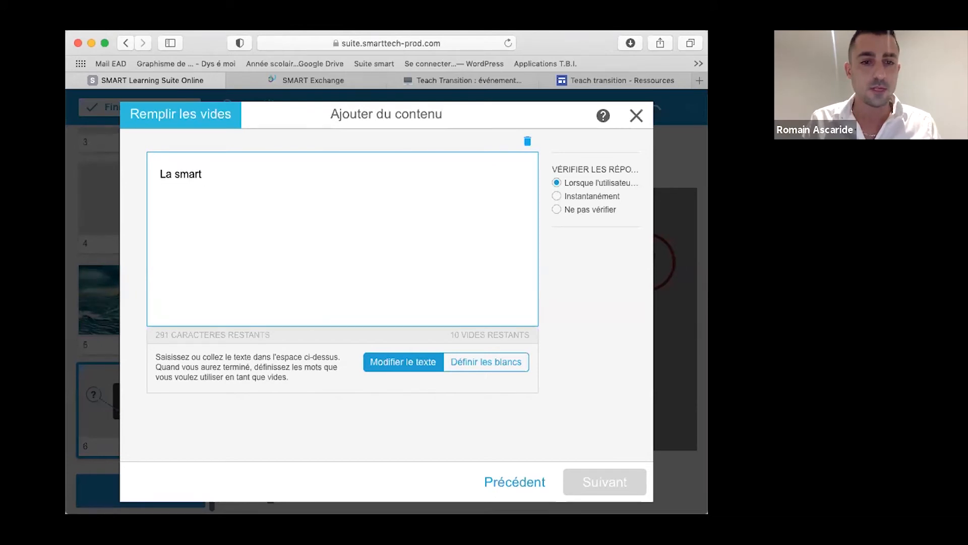
type("Learning Suite est une suite en")
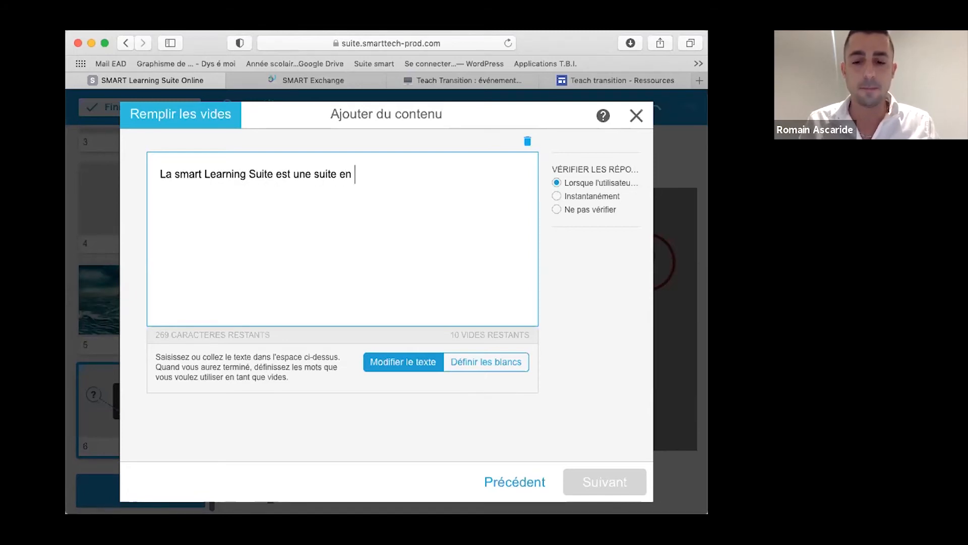
type(" ligne.")
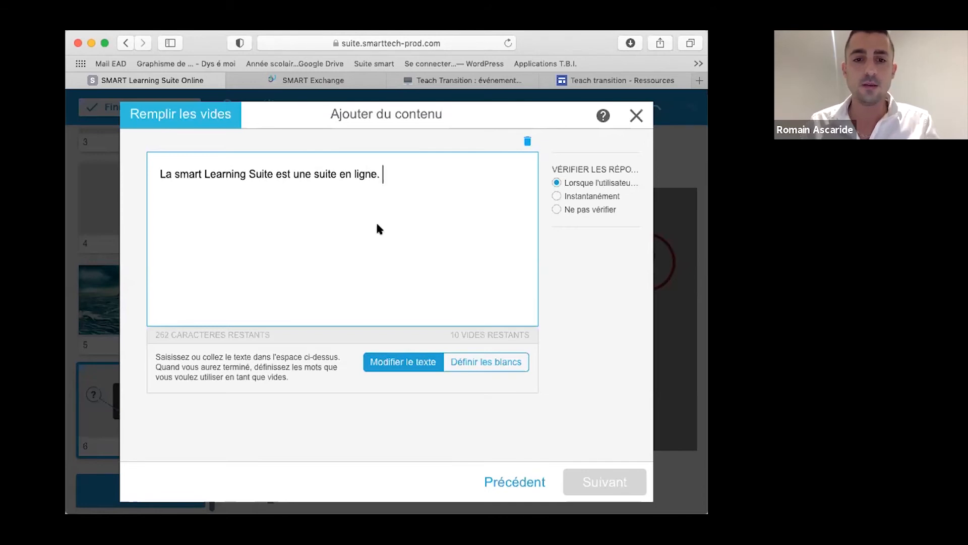
- Define the words "ligne" and "Suite" as the blanks in the sentence
left_click(516, 362)
left_click(372, 176)
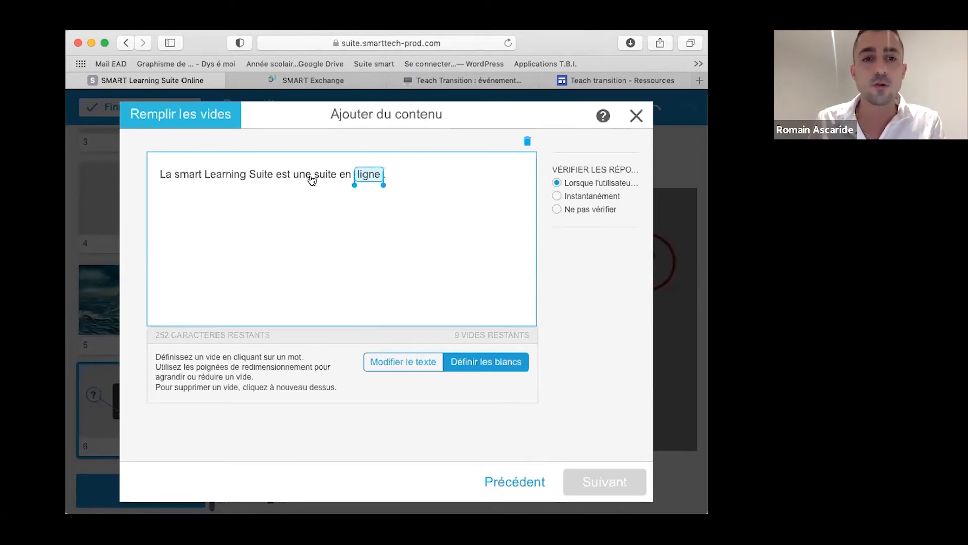
left_click(267, 177)
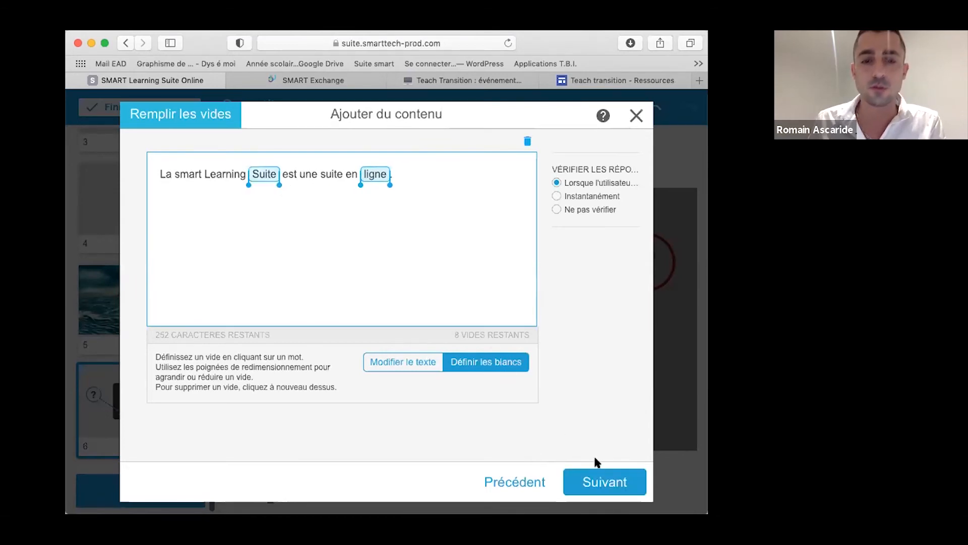
- Choose the Monstres theme for the Remplir les vides activity and finish creating it
left_click(599, 482)
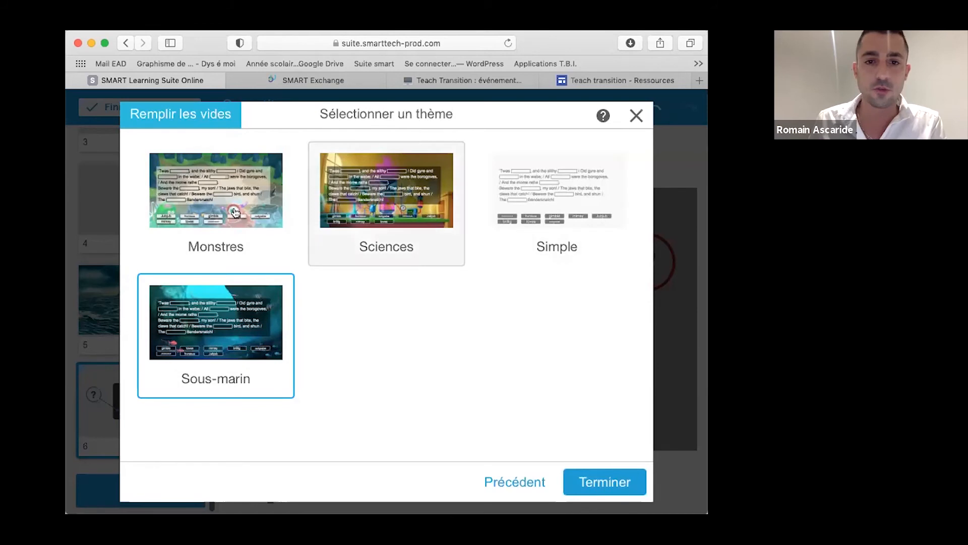
left_click(268, 220)
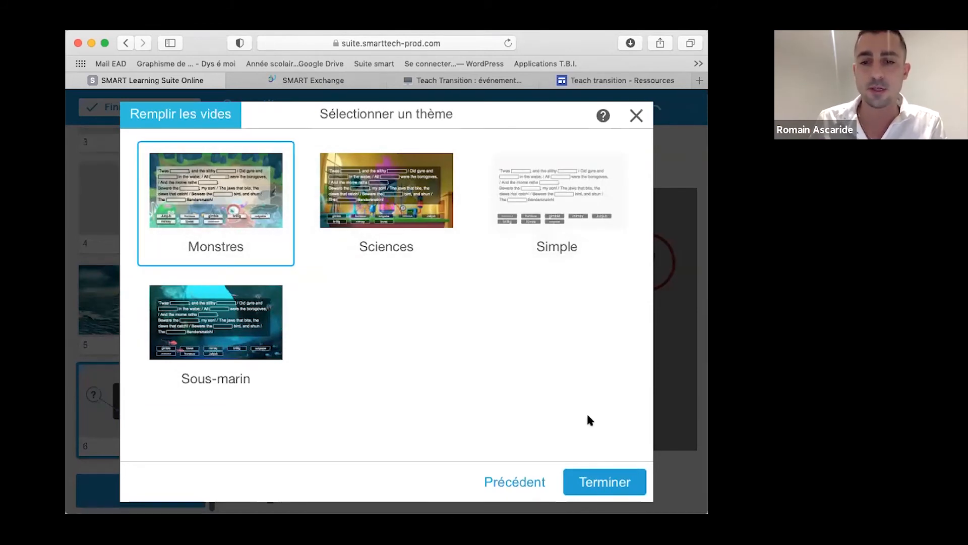
left_click(600, 480)
- Preview the Remplir les vides activity, place "Suite" and "ligne" in their blanks, and check the answers
left_click(546, 342)
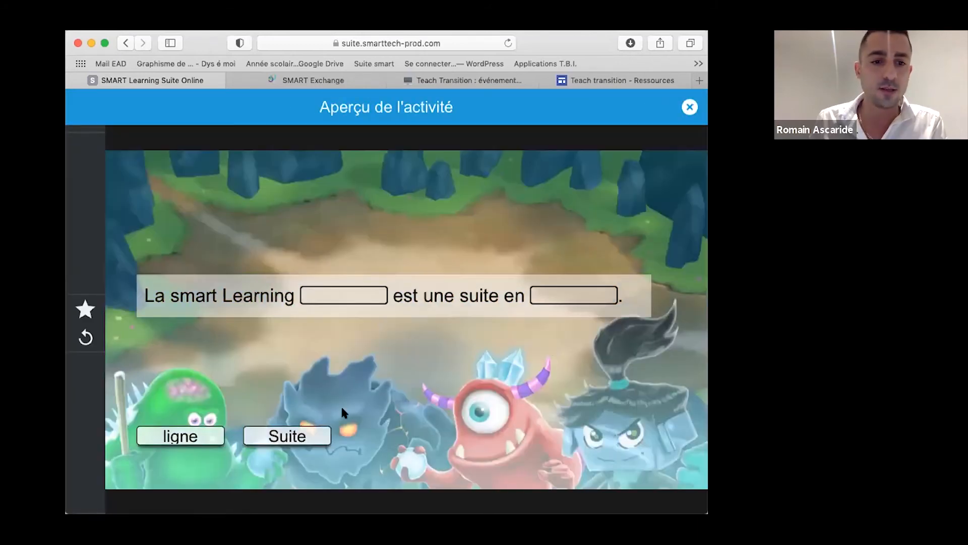
left_click_drag(283, 441, 344, 295)
left_click_drag(184, 436, 575, 297)
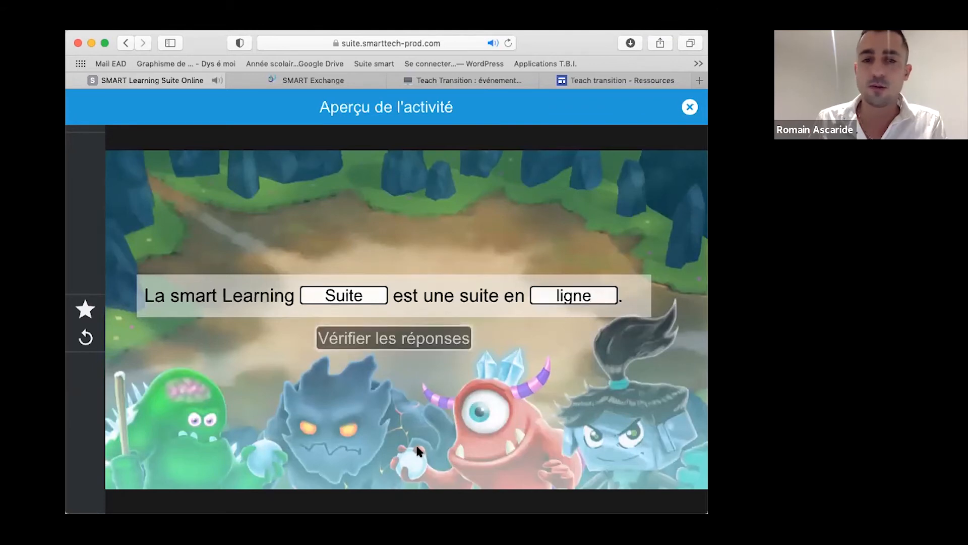
left_click(394, 338)
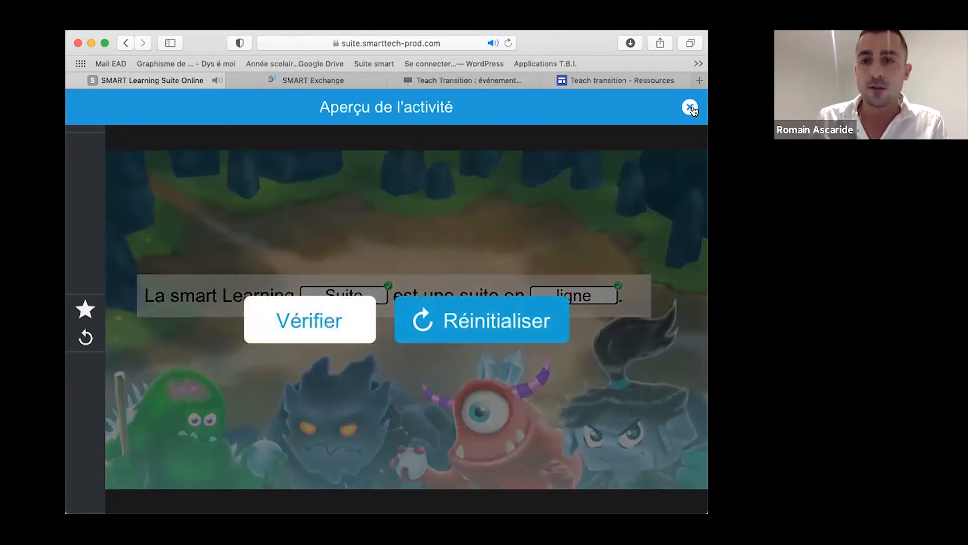
- Close the activity preview and start a new Ordre de classement activity from the game-based activity templates
left_click(690, 107)
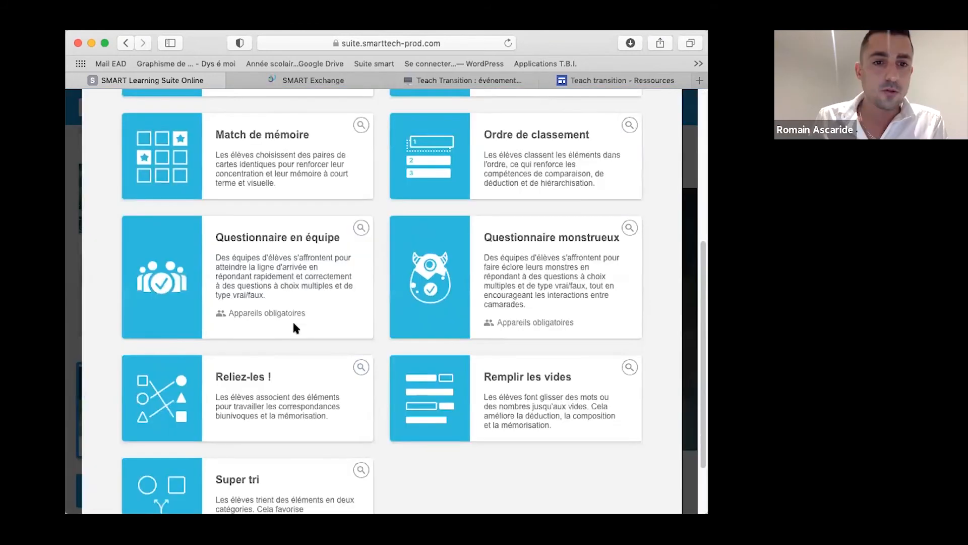
scroll(332, 298, "up", 2)
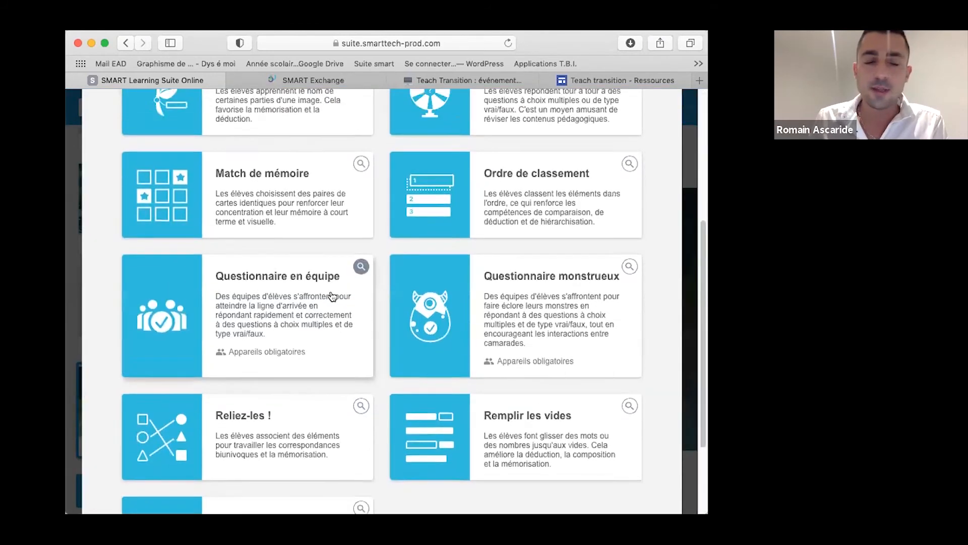
scroll(331, 296, "up", 2)
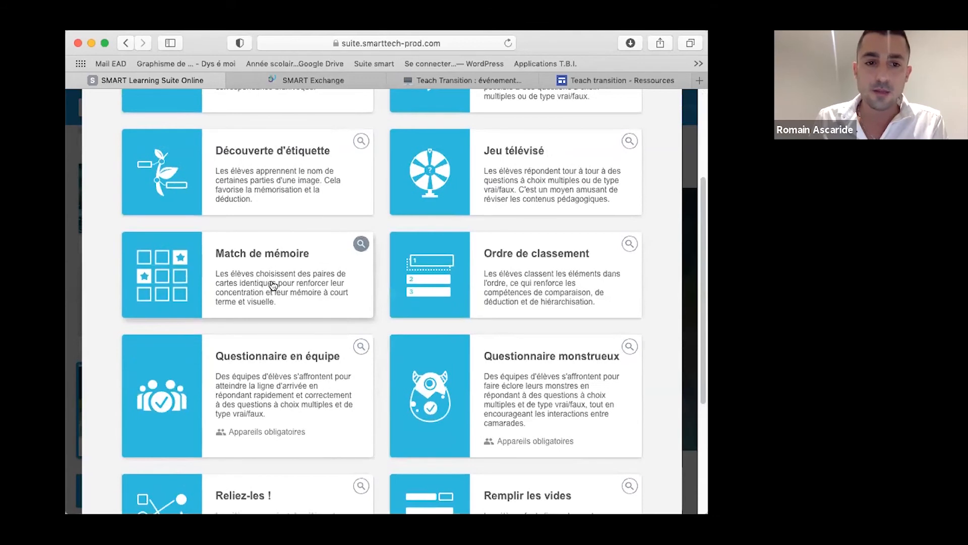
scroll(418, 292, "up", 1)
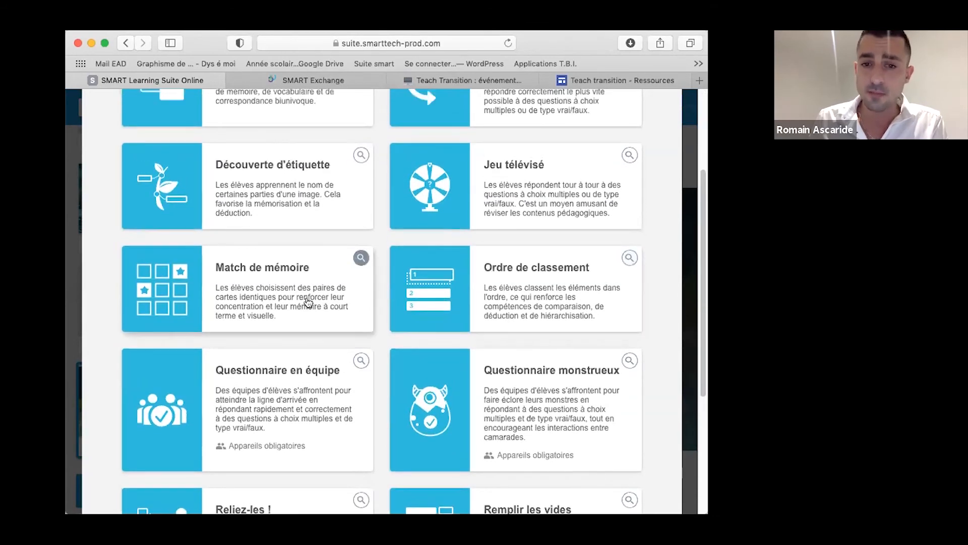
scroll(421, 314, "up", 1)
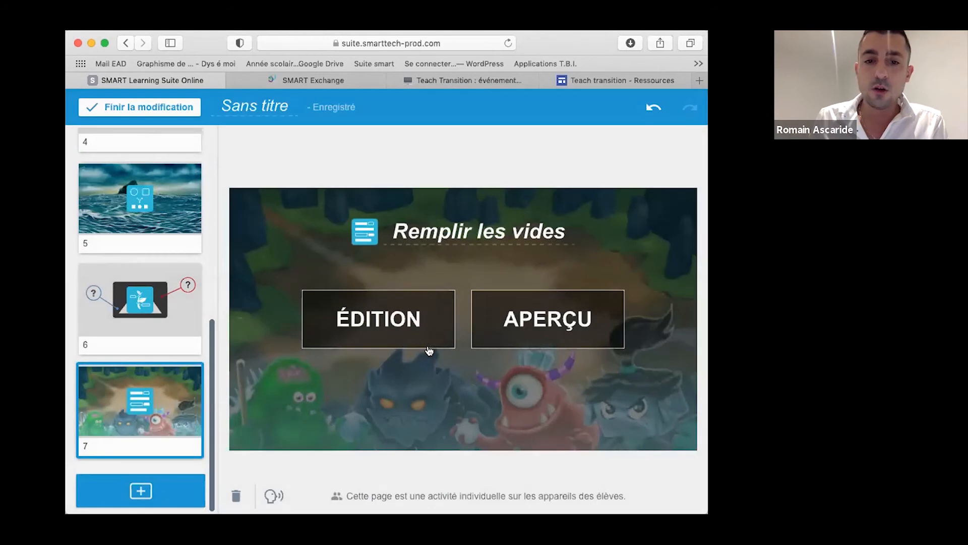
left_click(428, 347)
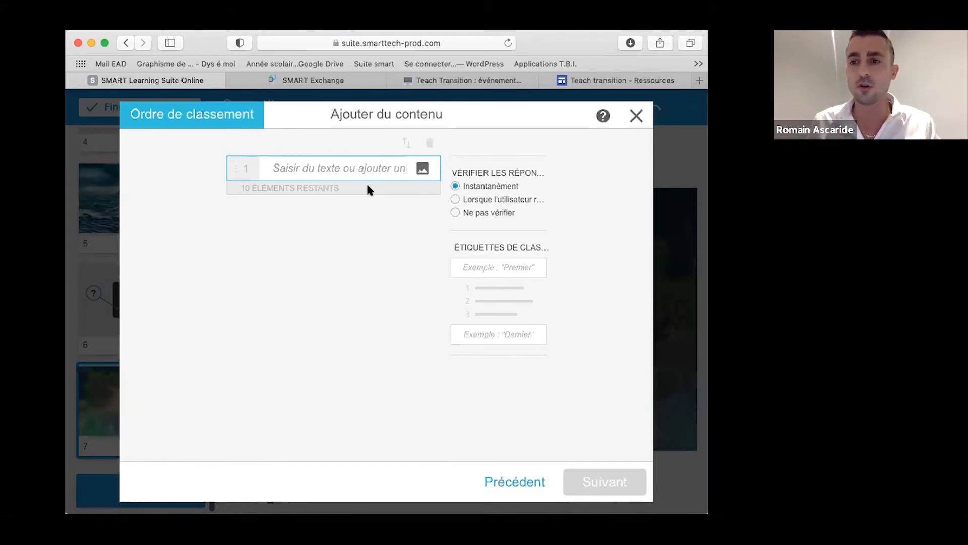
- Enter 1, 2, 3, 4 and 5 as the ordered items and set answer checking to the "Lorsque l'utilisateur…" option
type("1")
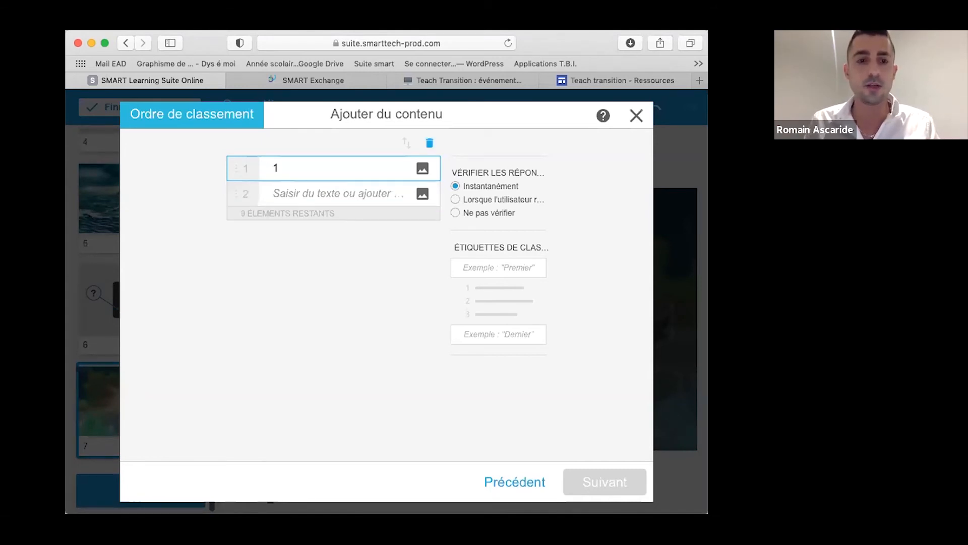
key("Return")
type("2")
key("Return")
type("3")
key("Return")
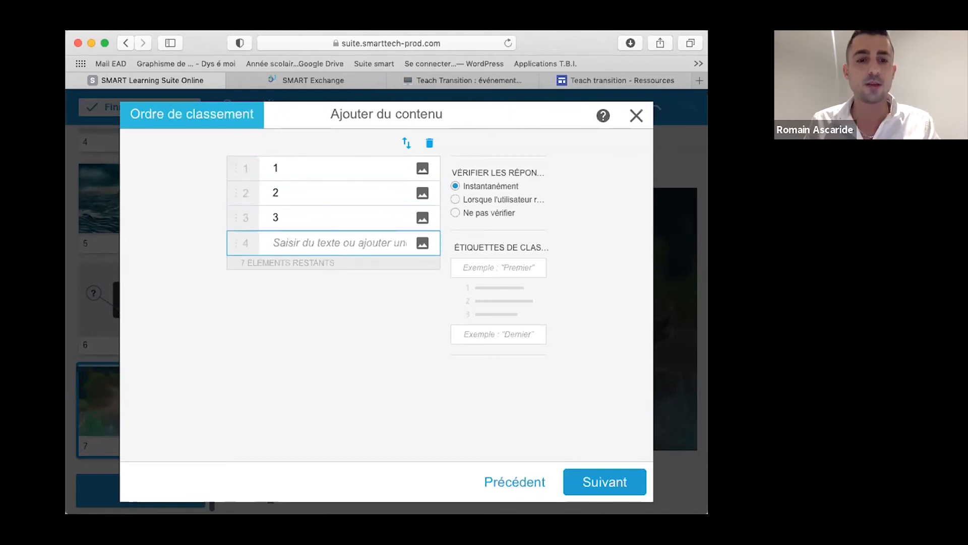
type("4")
key("Return")
type("5")
key("Return")
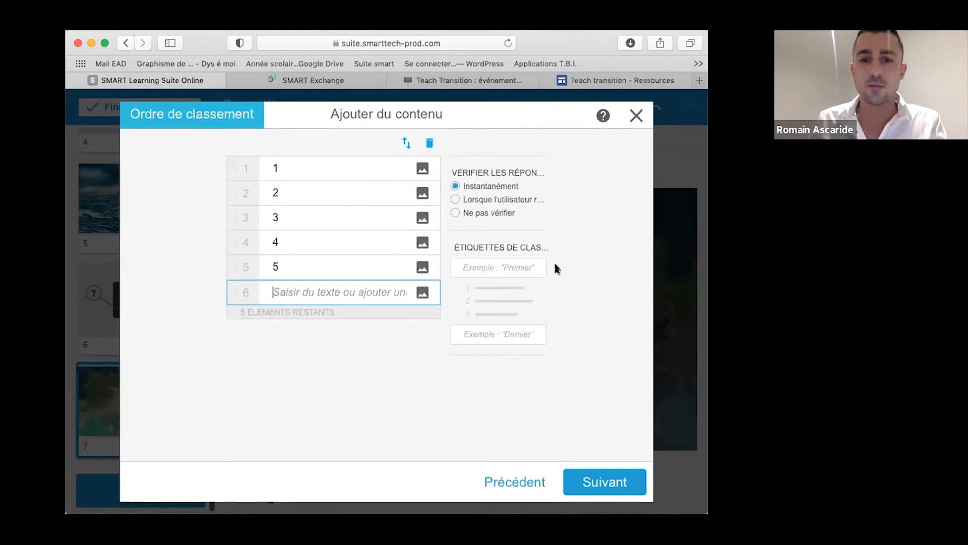
left_click(504, 199)
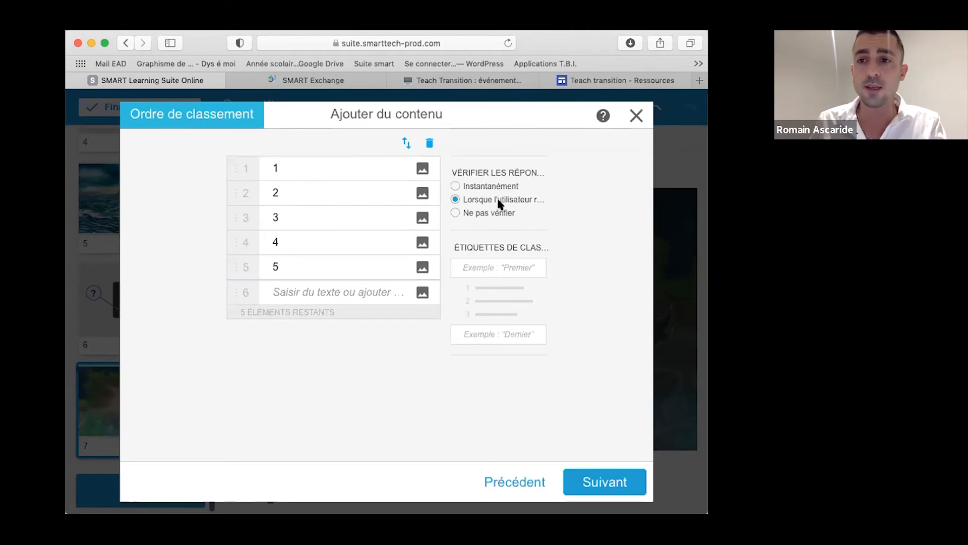
- Choose the Jardin theme for the Ordre de classement activity and finish creating it
left_click(599, 488)
scroll(439, 368, "down", 3)
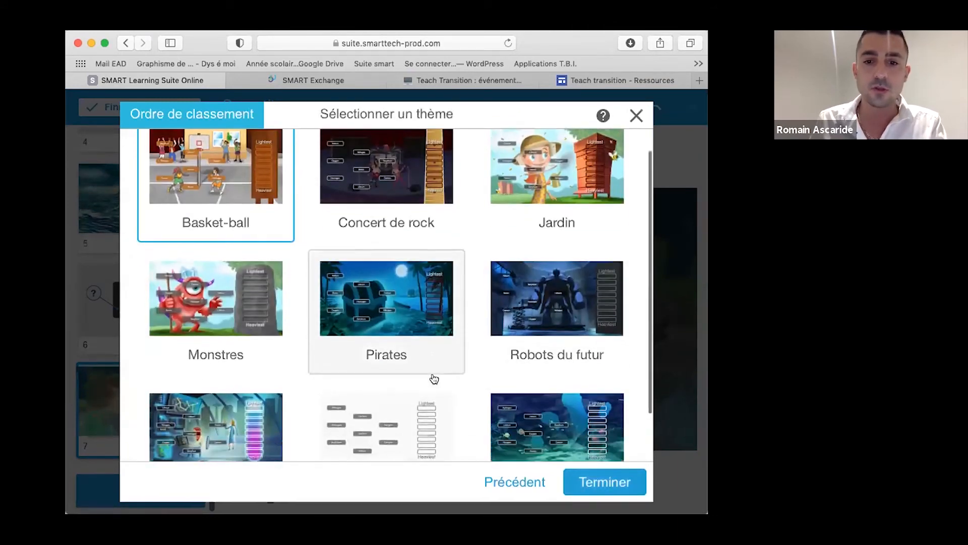
scroll(252, 286, "up", 3)
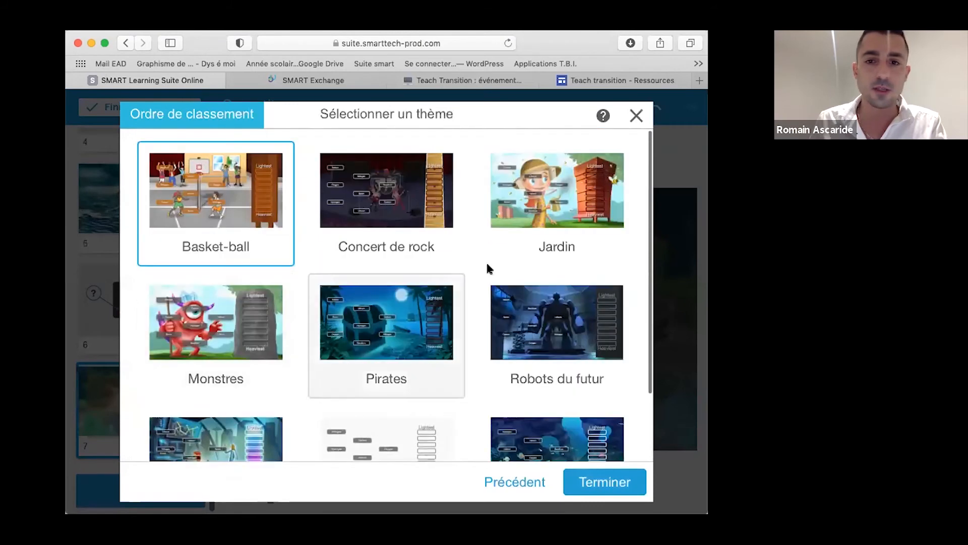
left_click(554, 237)
left_click(590, 486)
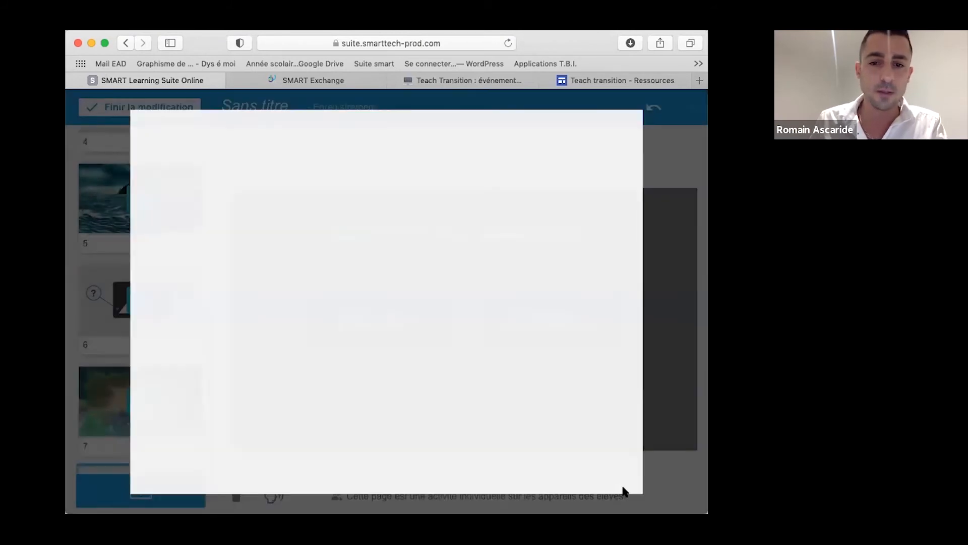
- Preview the Ordre de classement activity, place the tiles in the order 1, 2, 3, 5, 4, check the answers and close the preview
left_click(567, 331)
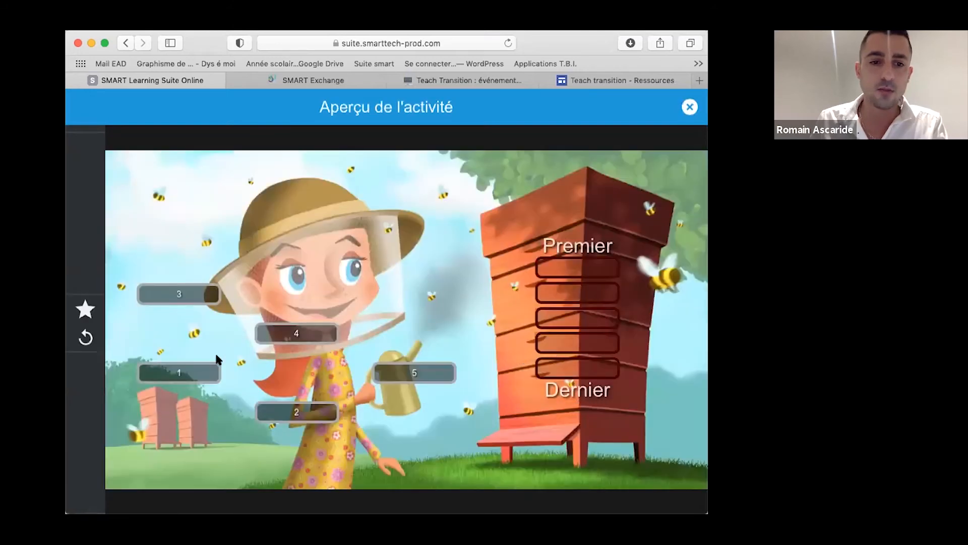
left_click_drag(212, 372, 516, 353)
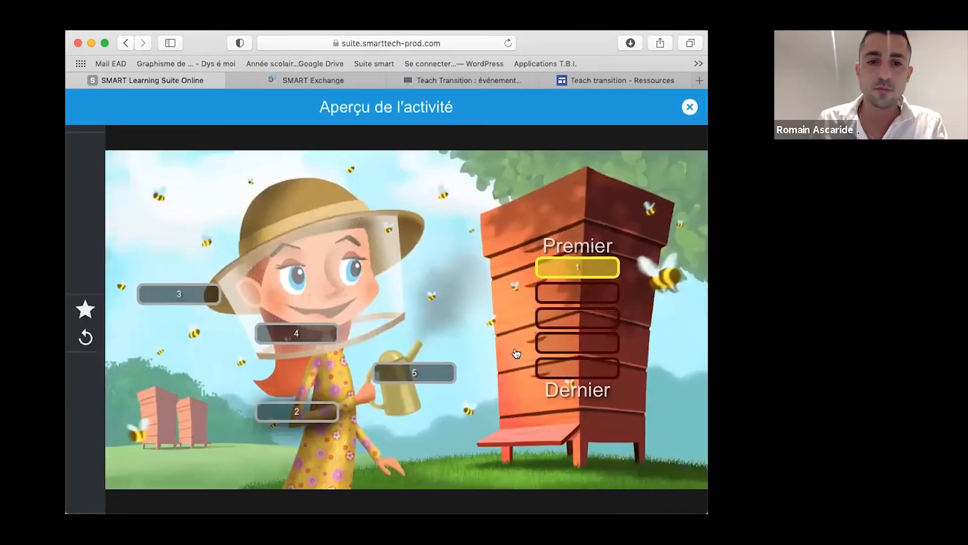
left_click_drag(296, 411, 578, 293)
left_click_drag(200, 295, 580, 318)
left_click_drag(414, 373, 577, 342)
left_click_drag(296, 333, 605, 369)
left_click(486, 320)
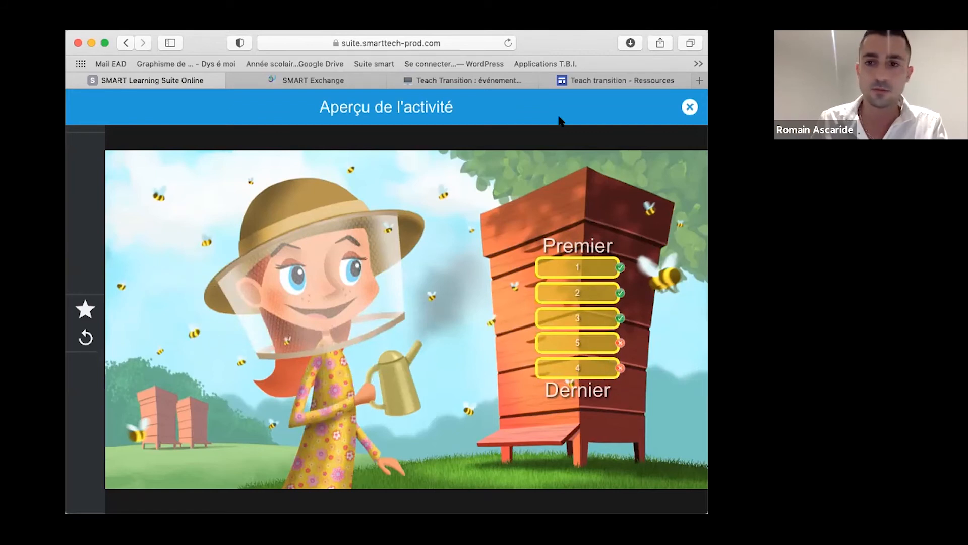
left_click(689, 107)
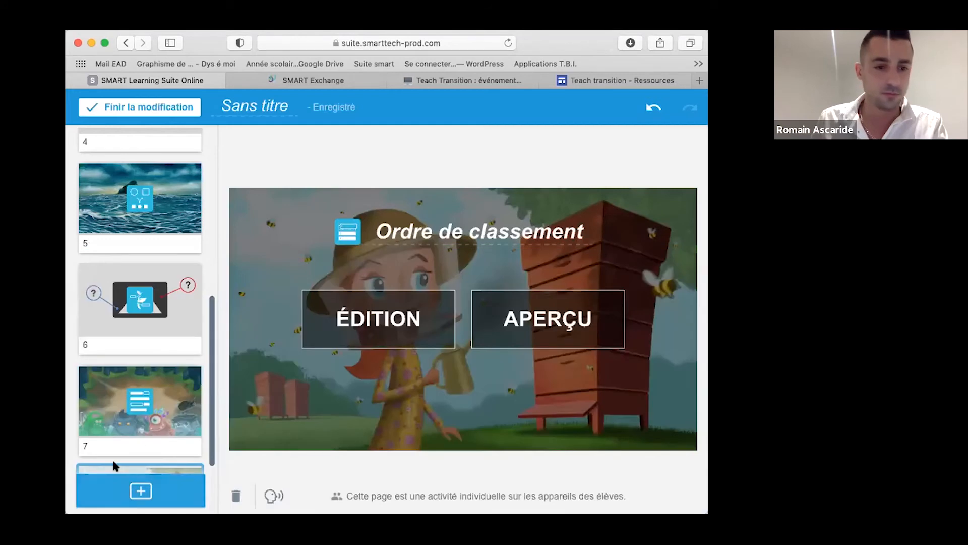
- Add the Fraction Tiles page from the Éléments à manipuler ready-made resources to the lesson
left_click(141, 491)
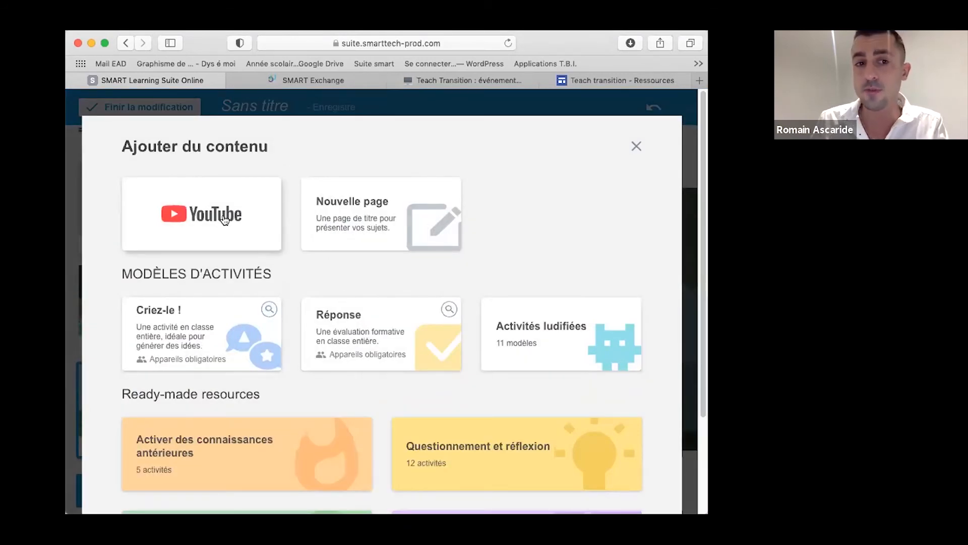
scroll(328, 259, "down", 2)
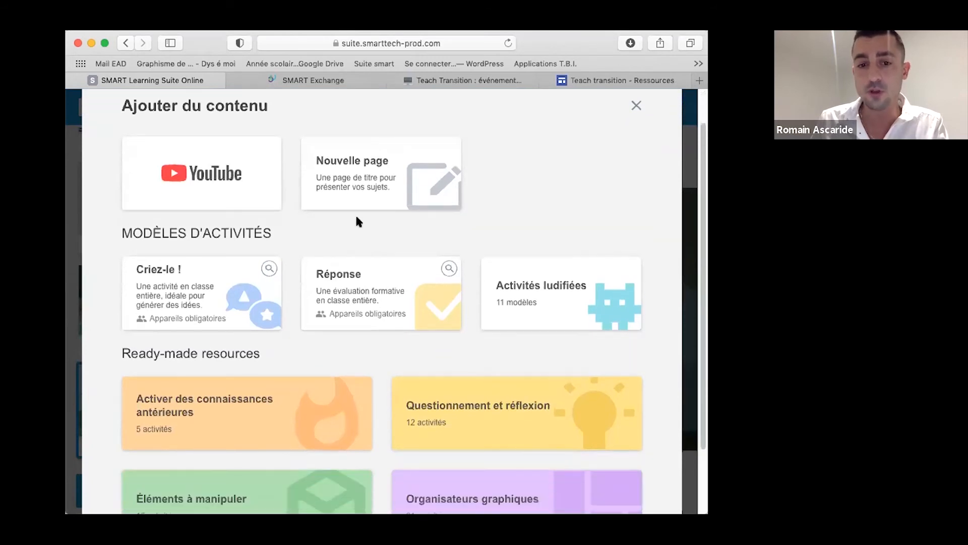
scroll(272, 328, "down", 3)
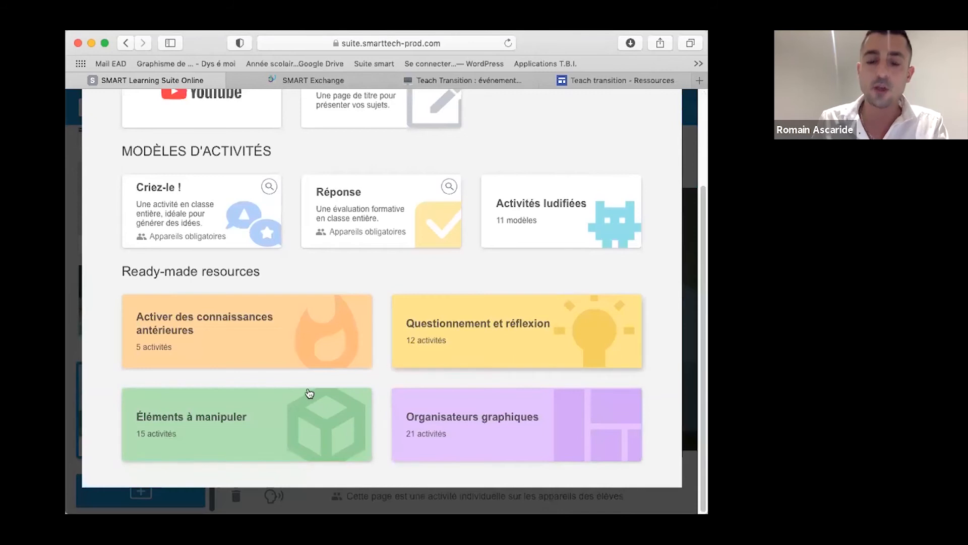
left_click(316, 430)
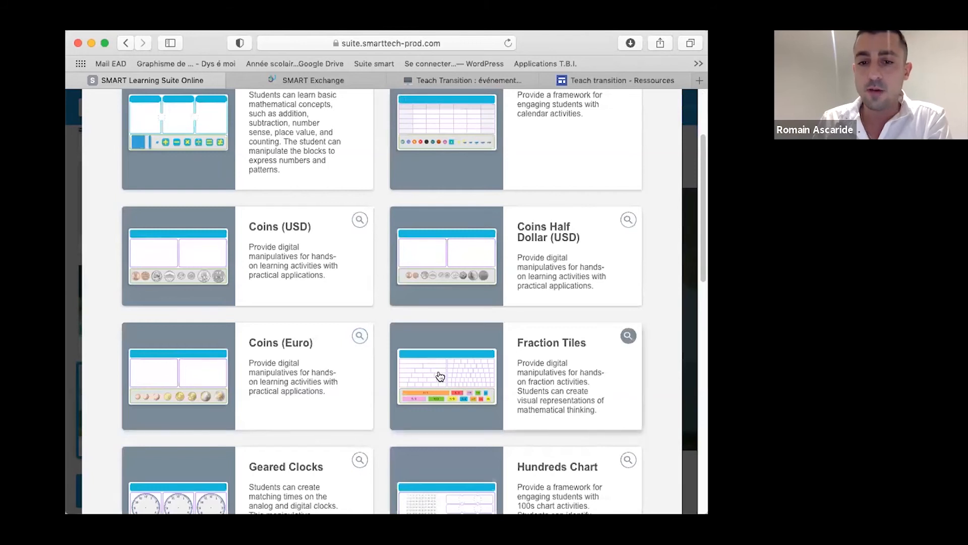
left_click(440, 375)
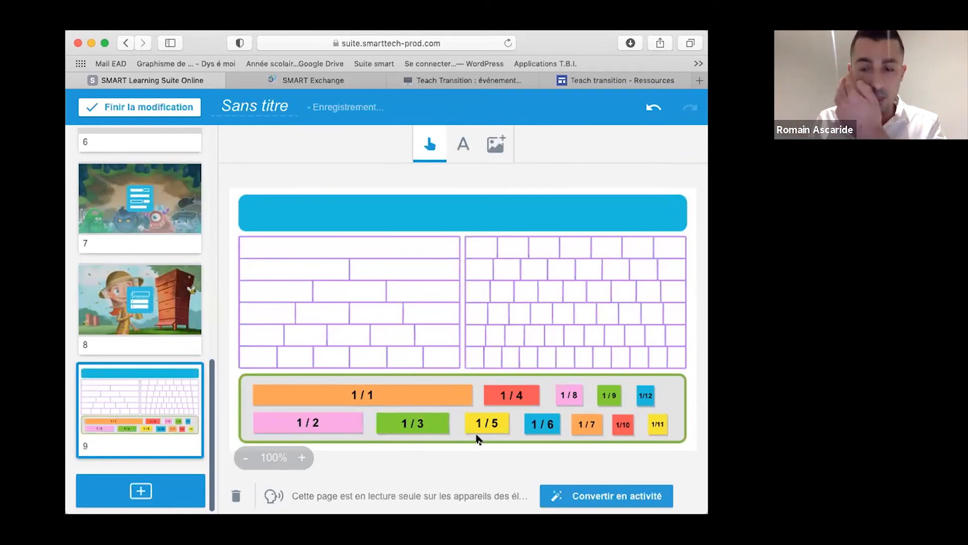
- Convert the Fraction Tiles page into a collaborative workspace activity (Espace de travail collaborative)
left_click(591, 497)
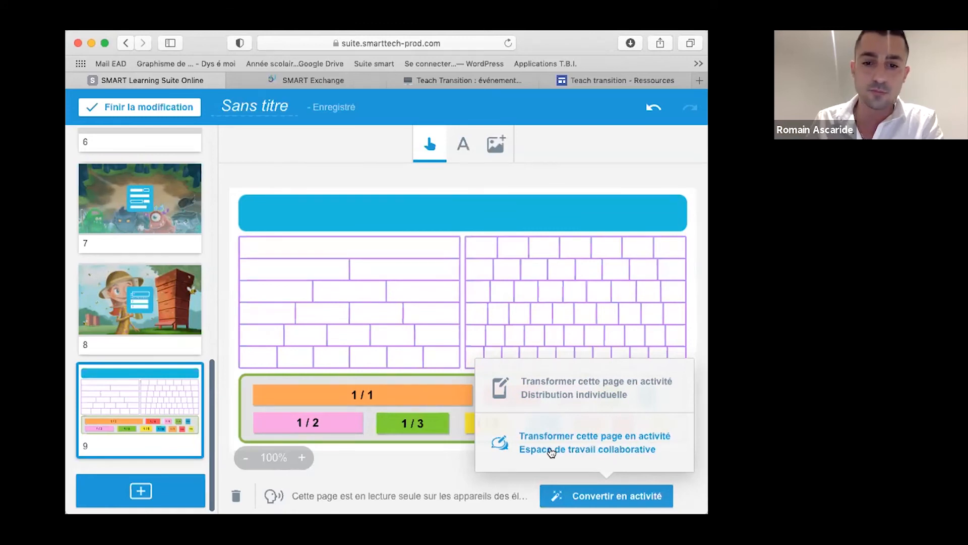
left_click(596, 494)
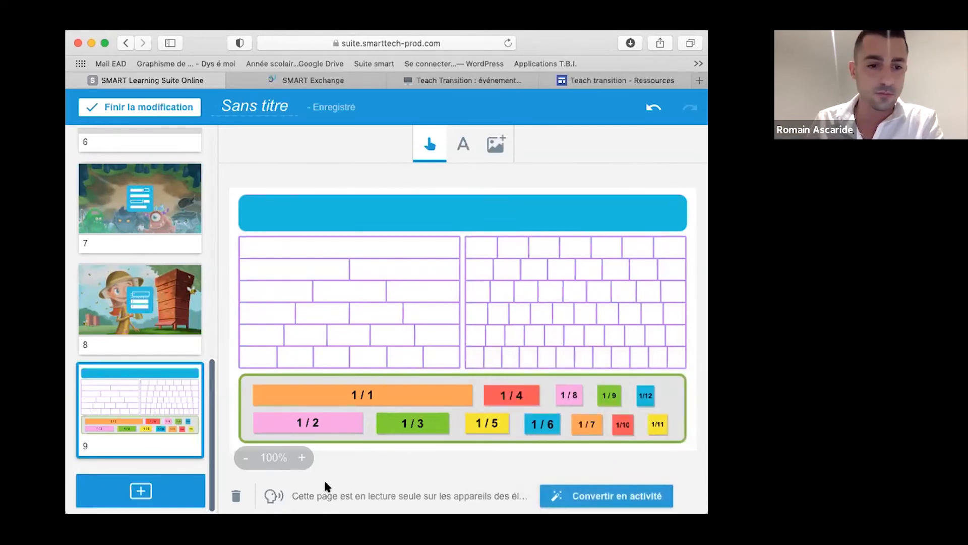
left_click(569, 495)
left_click(576, 454)
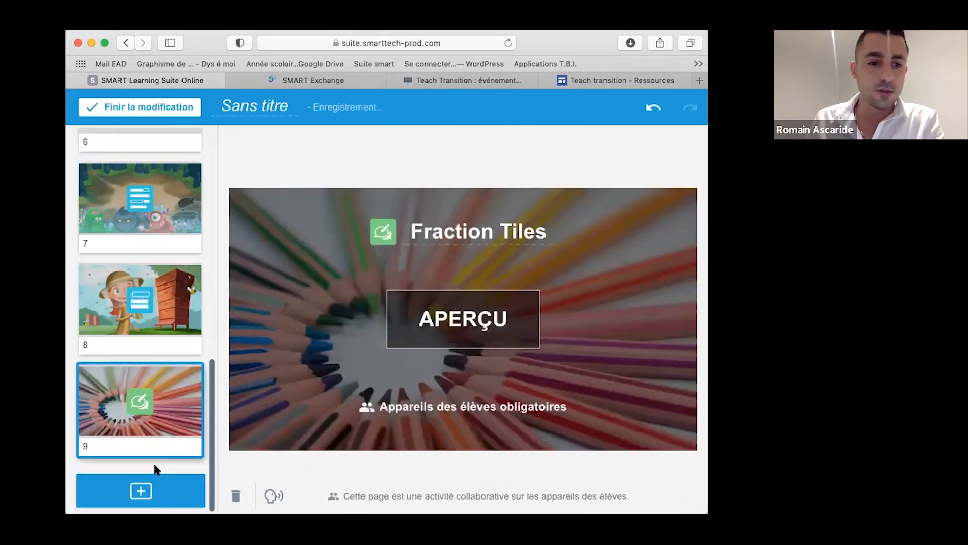
- Add the Table: Six Box page from the Organisateurs graphiques ready-made resources to the lesson
left_click(153, 489)
scroll(317, 396, "down", 5)
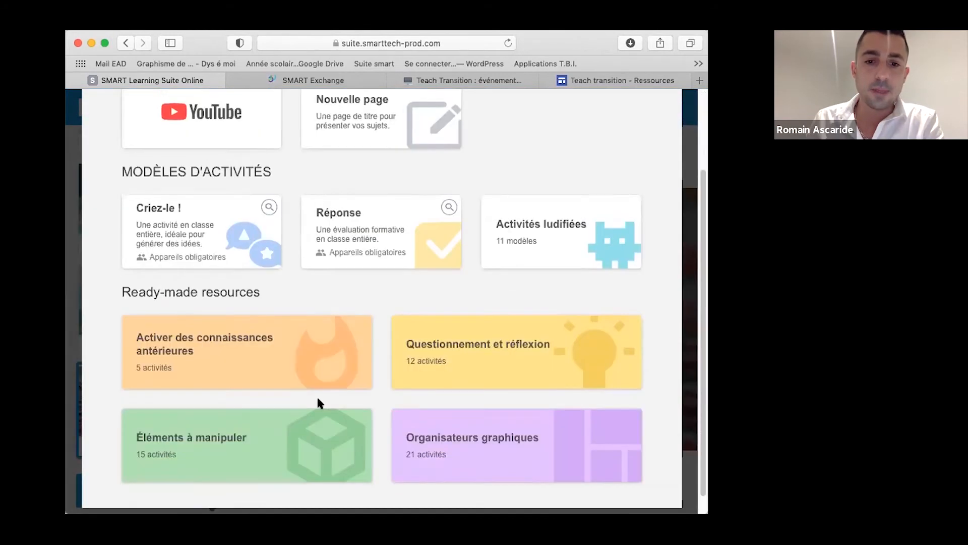
left_click(444, 427)
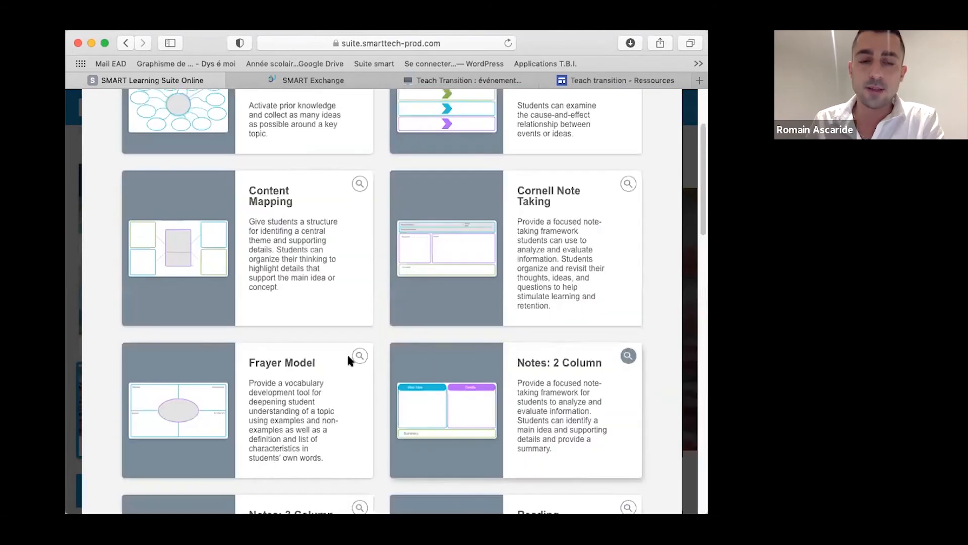
scroll(242, 353, "down", 12)
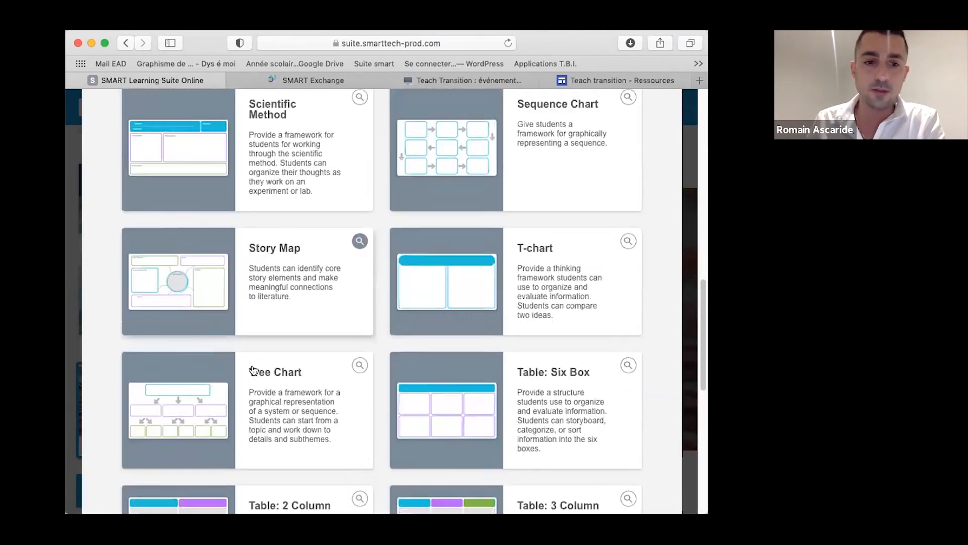
scroll(254, 371, "down", 3)
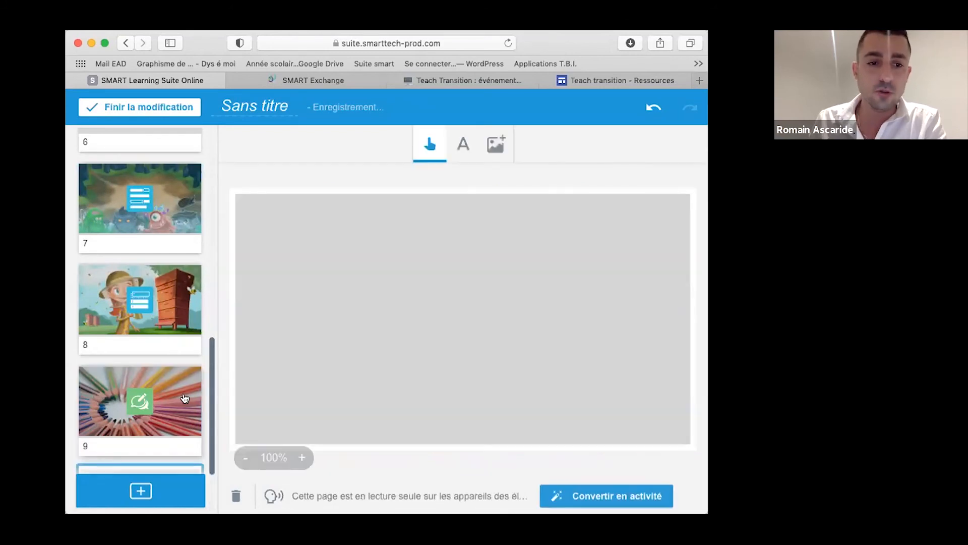
- Search the online images for "Maison" and insert a building photo on the six-box table page
left_click(496, 147)
left_click(153, 241)
type("Maison")
key("Return")
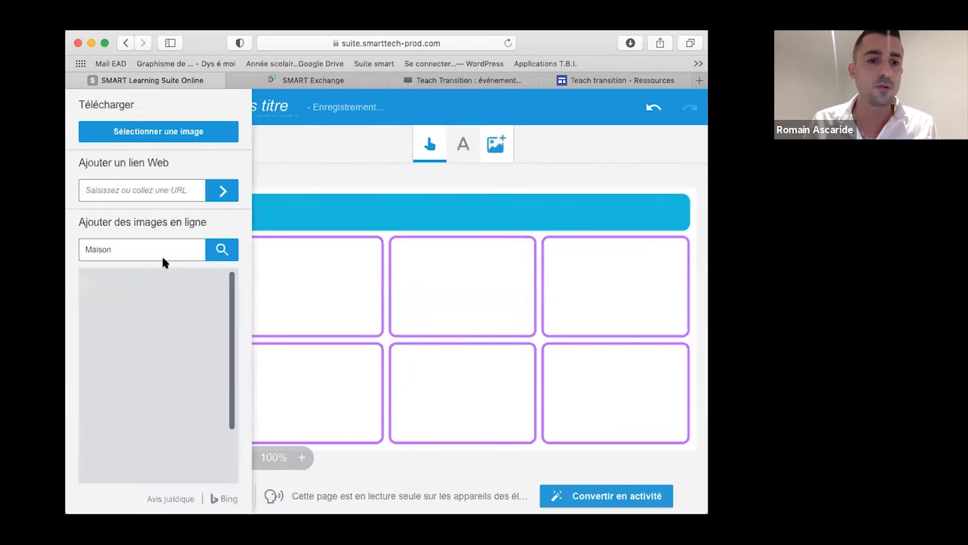
left_click(114, 324)
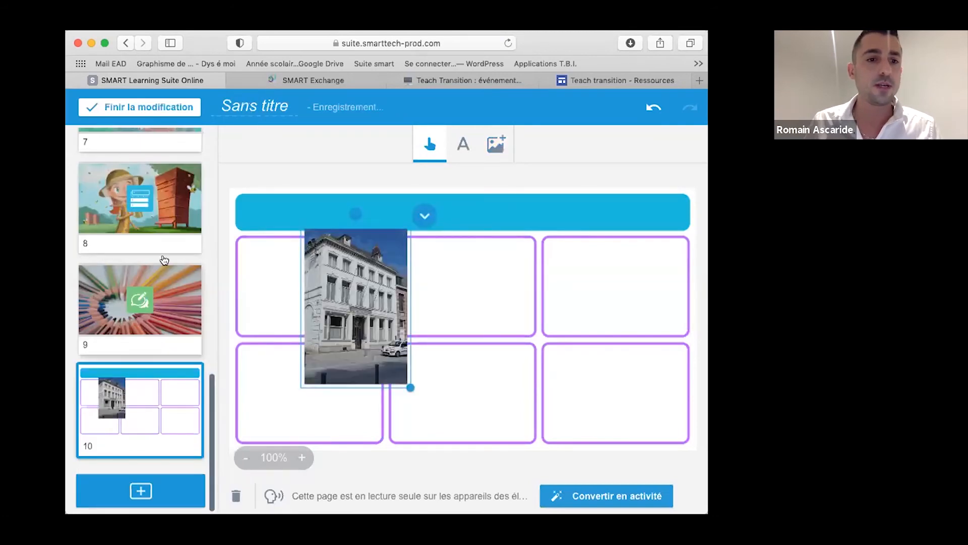
- Search the online images for "chien" and insert a dog photo on the six-box table page
left_click(495, 145)
triple_click(158, 238)
type("chien")
key("Return")
left_click(112, 308)
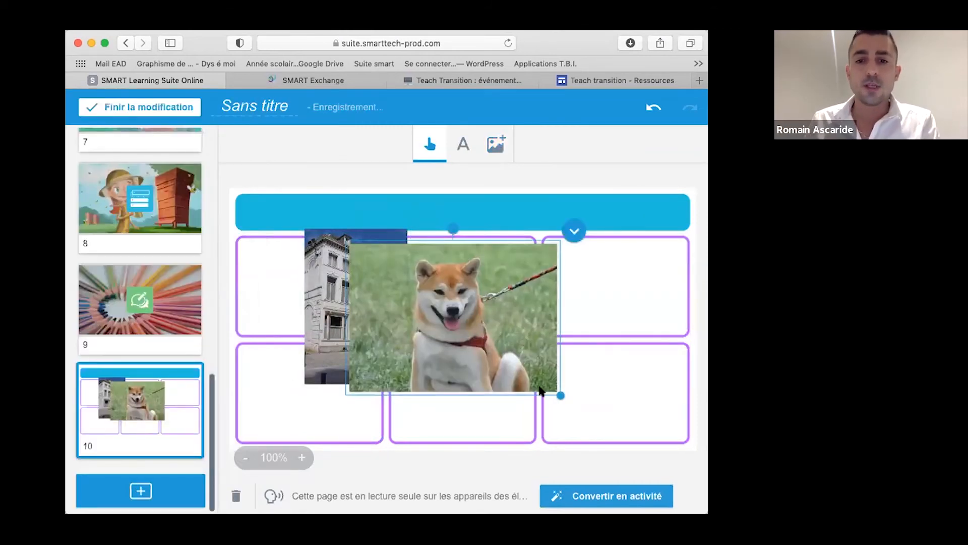
- Shrink the dog and building photos and place them side by side, overlapping, over the table's blue header band
left_click_drag(560, 394, 477, 319)
left_click_drag(427, 293, 566, 256)
left_click(393, 373)
left_click_drag(407, 384, 346, 235)
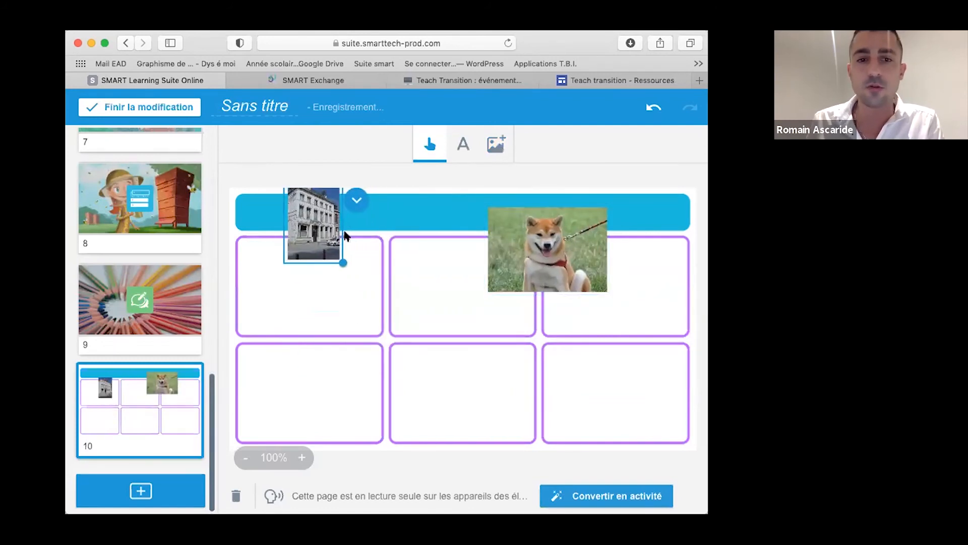
left_click_drag(529, 244, 365, 233)
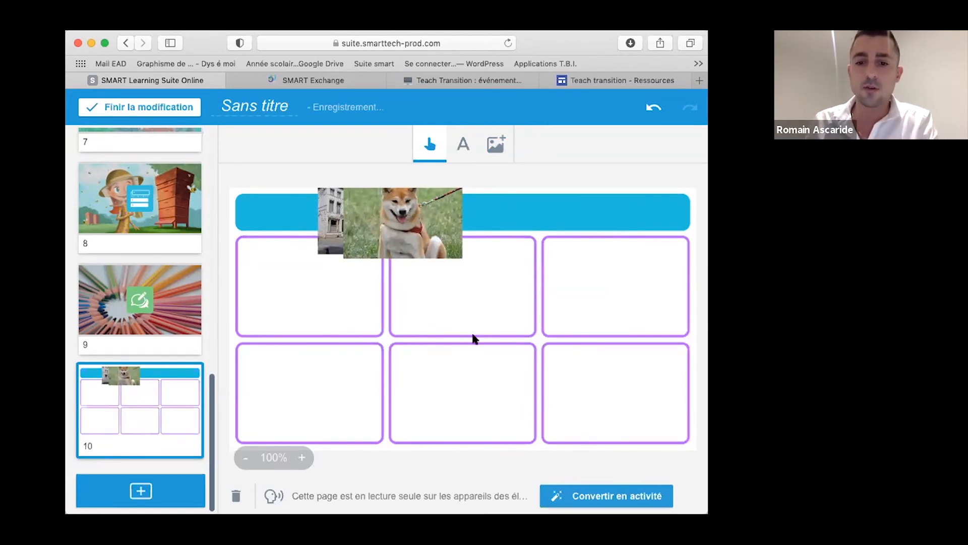
- Convert the six-box table page into an individual distribution activity
left_click(555, 489)
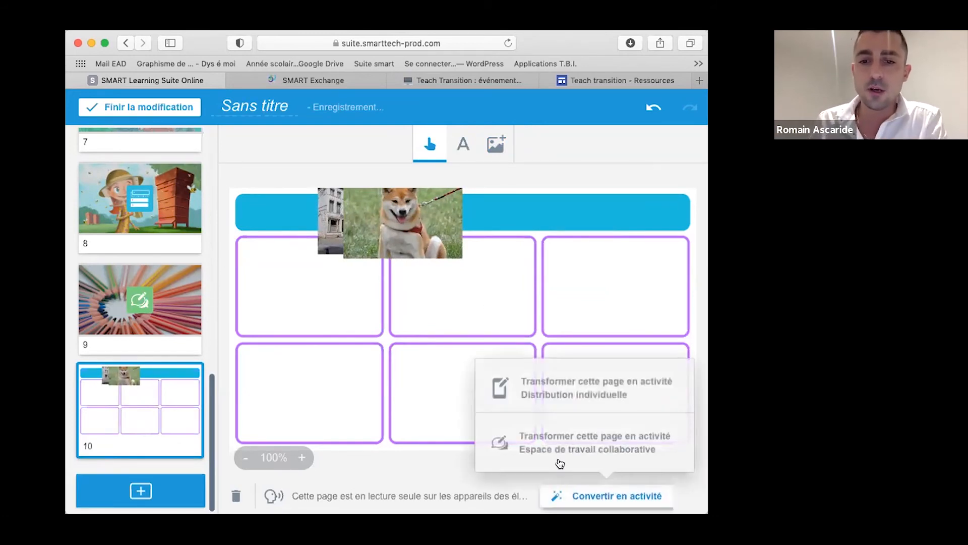
left_click(555, 393)
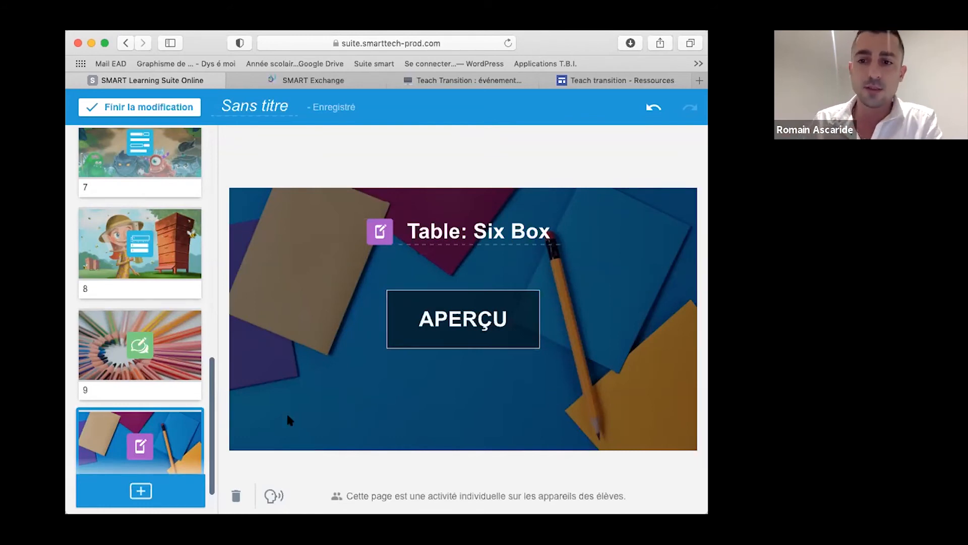
scroll(162, 414, "down", 2)
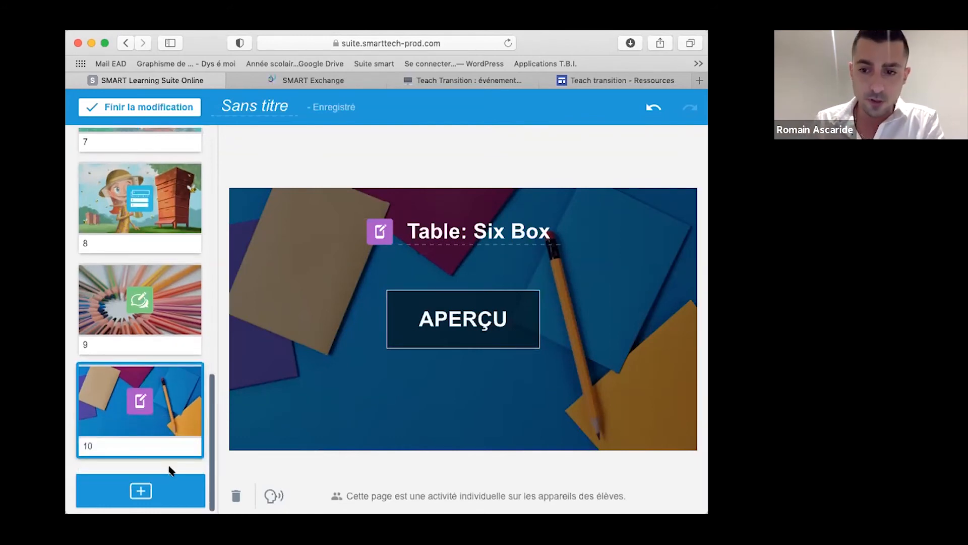
- Add the Positif, négatif, intéressant activity from the Questionnement et réflexion ready-made resources to the lesson
left_click(162, 484)
scroll(329, 380, "down", 3)
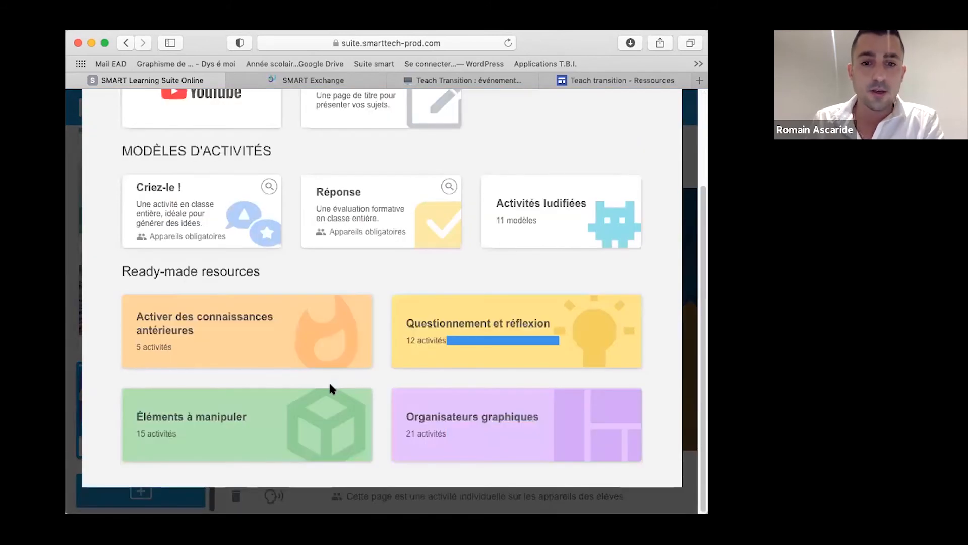
left_click(426, 350)
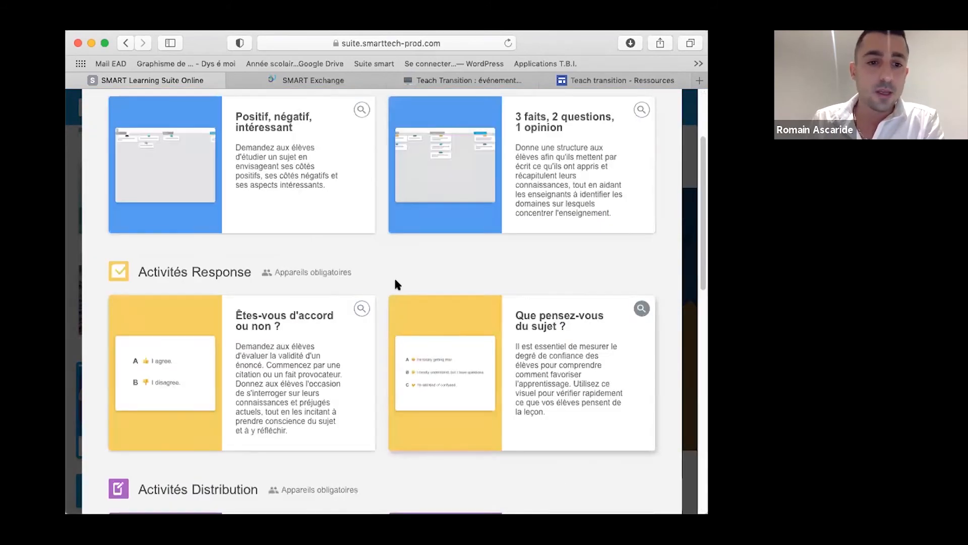
scroll(422, 289, "up", 1)
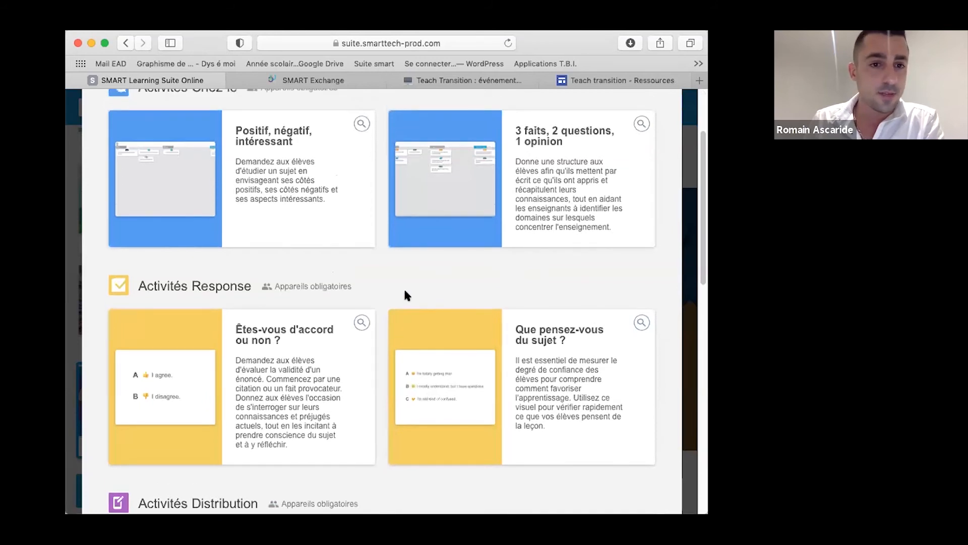
scroll(408, 295, "down", 5)
scroll(408, 295, "down", 1)
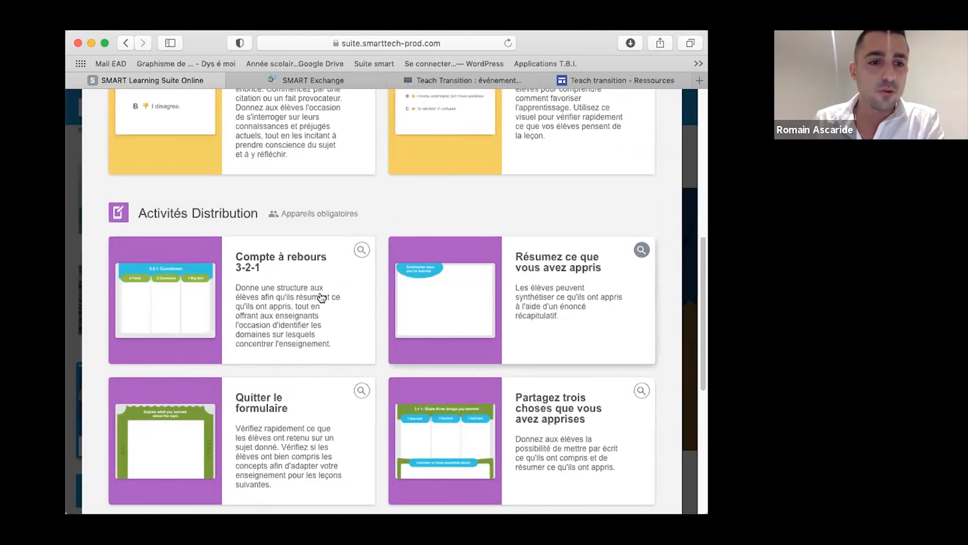
scroll(355, 332, "down", 4)
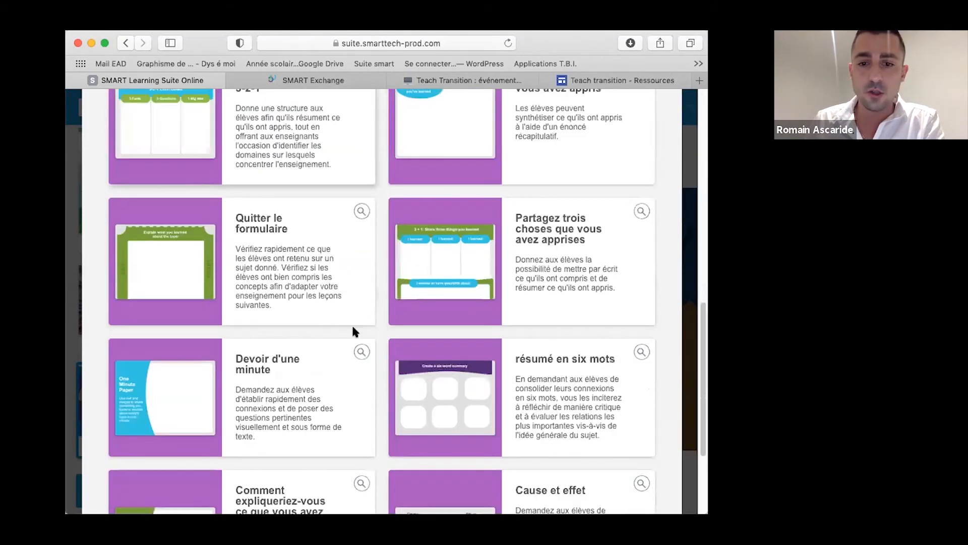
scroll(440, 322, "up", 12)
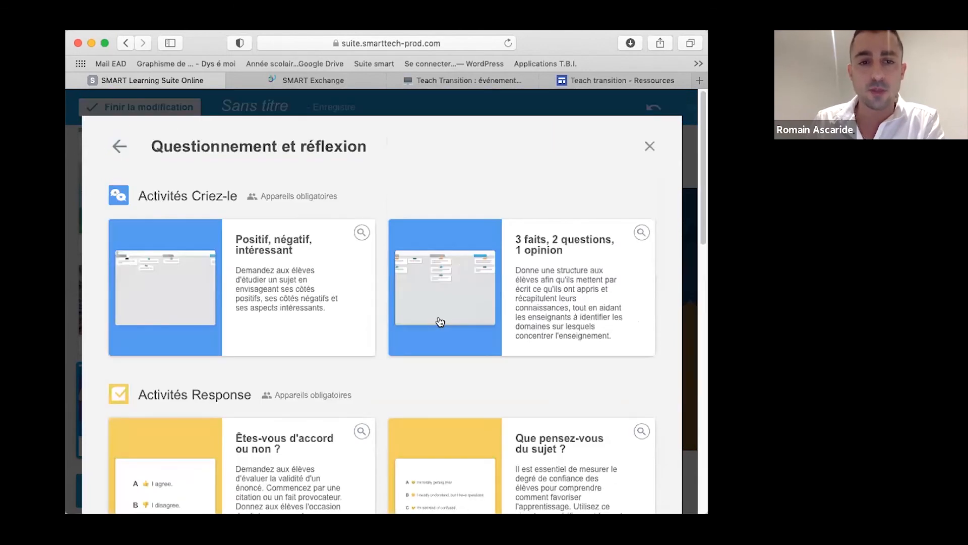
left_click(354, 292)
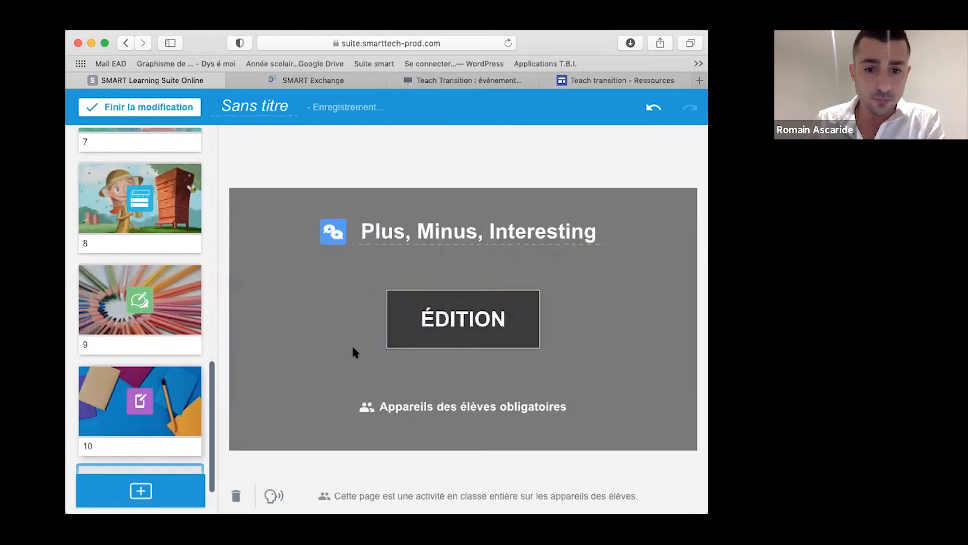
- Inspect the categories and contribution settings of the Plus, Minus, Interesting activity and close them without changes
left_click(431, 346)
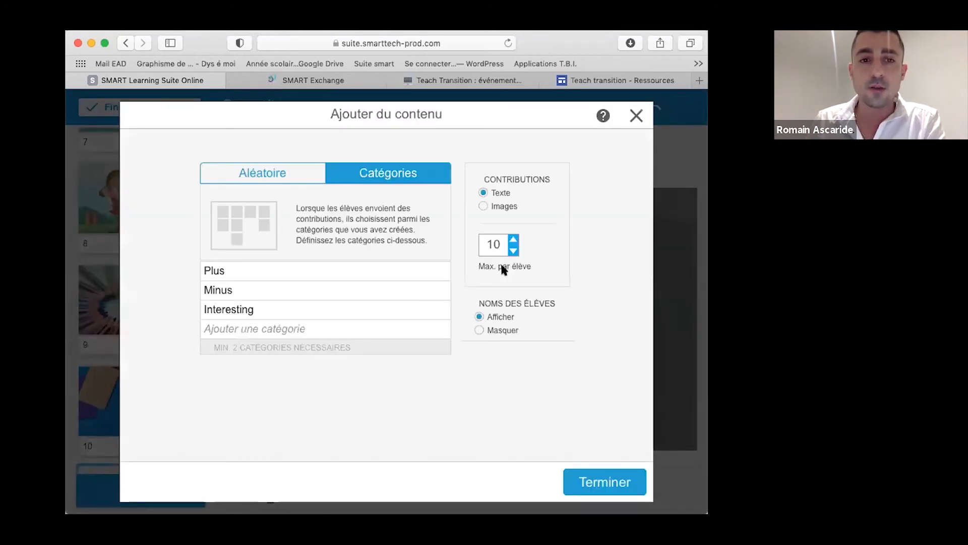
left_click(635, 116)
left_click(388, 352)
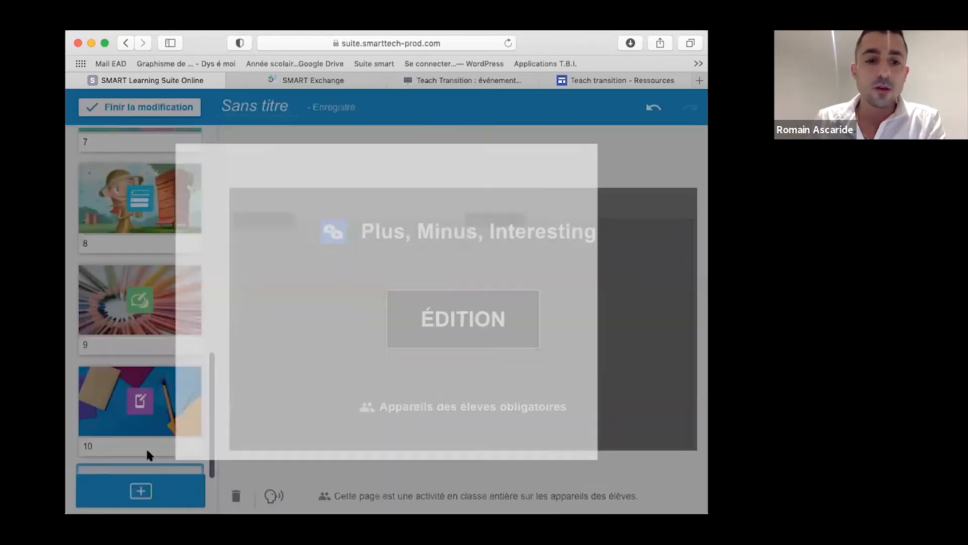
- Look through the Activités ludifiées templates offered for new content and return to the content choices
left_click(110, 486)
left_click(490, 361)
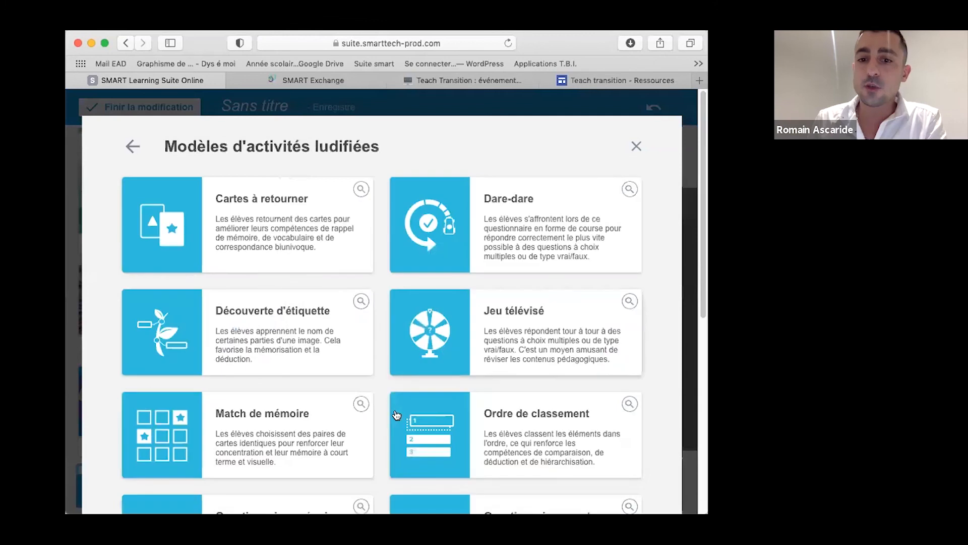
scroll(399, 414, "down", 10)
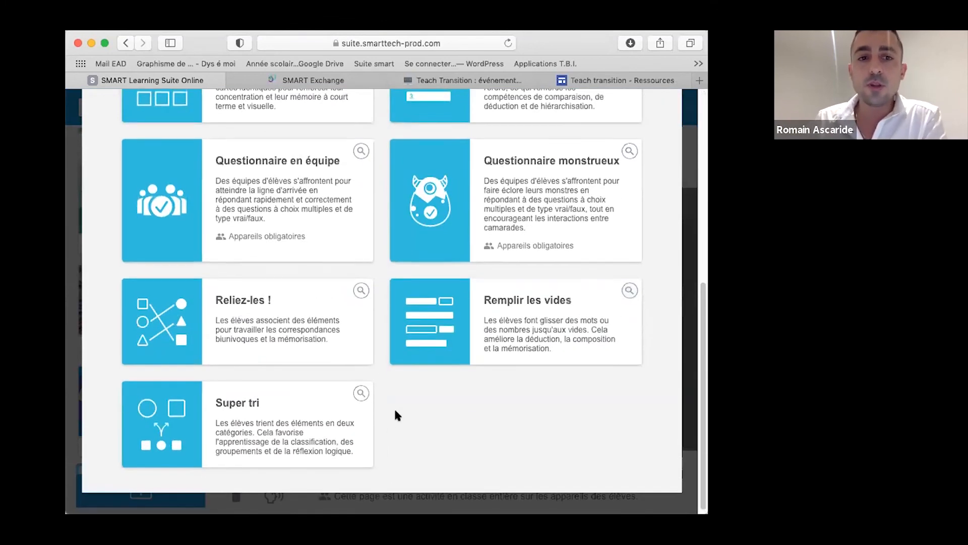
scroll(395, 408, "up", 3)
scroll(397, 415, "up", 5)
scroll(395, 406, "down", 8)
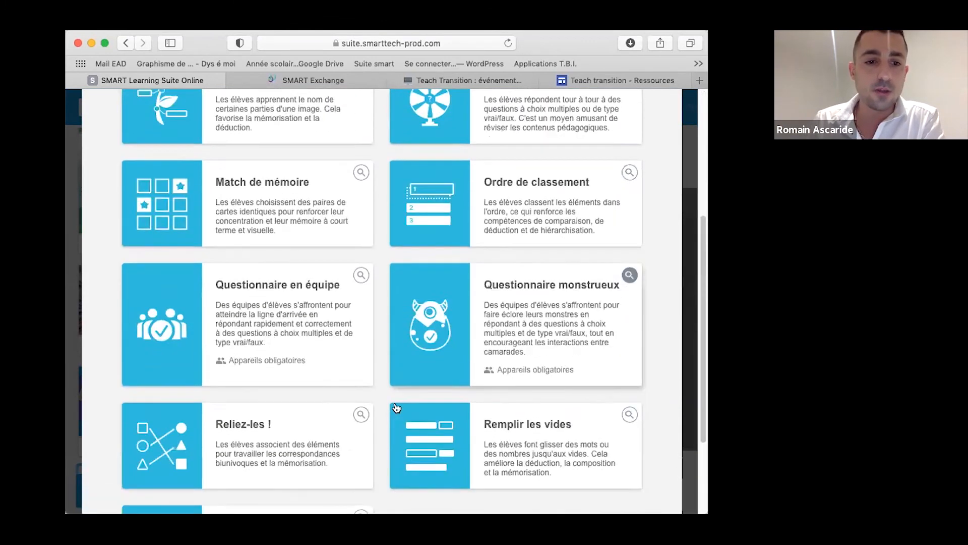
scroll(395, 406, "up", 6)
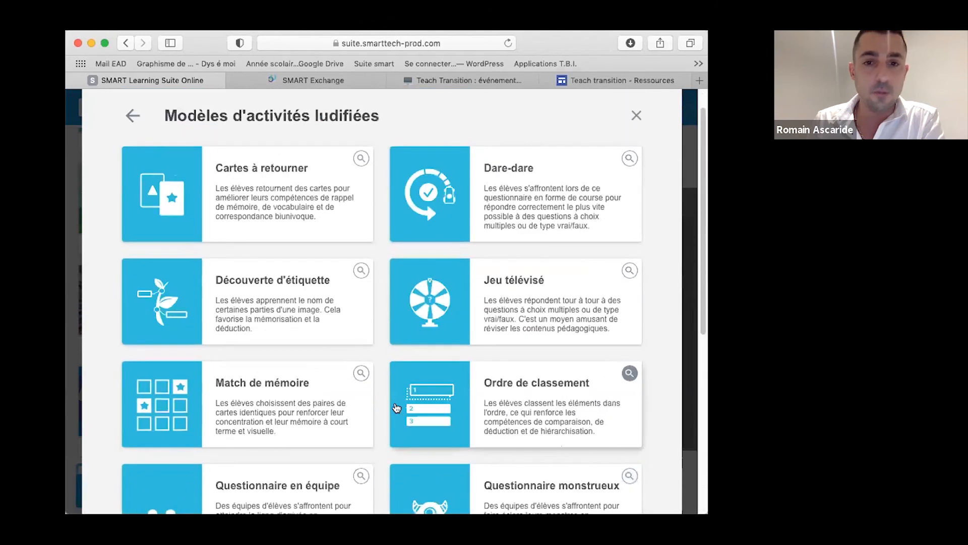
scroll(396, 407, "down", 4)
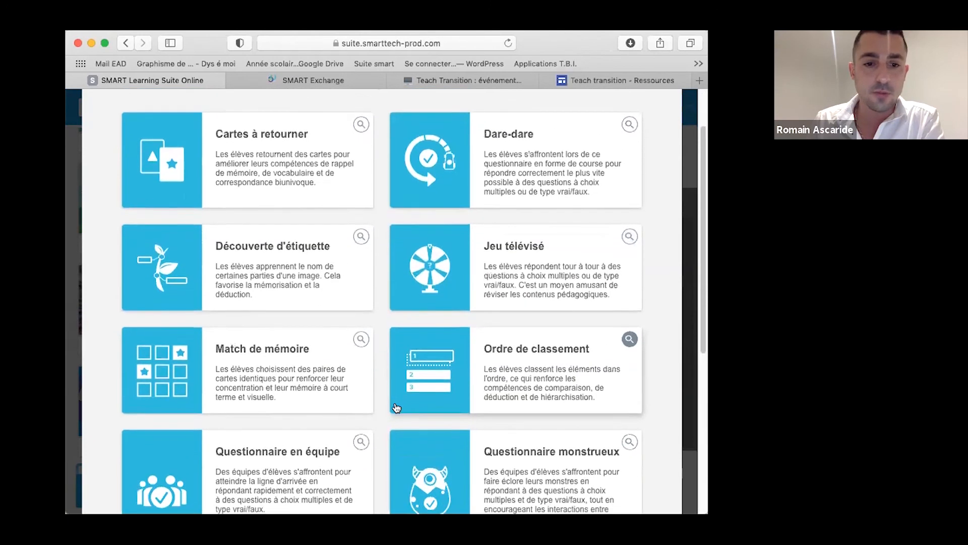
scroll(396, 408, "down", 8)
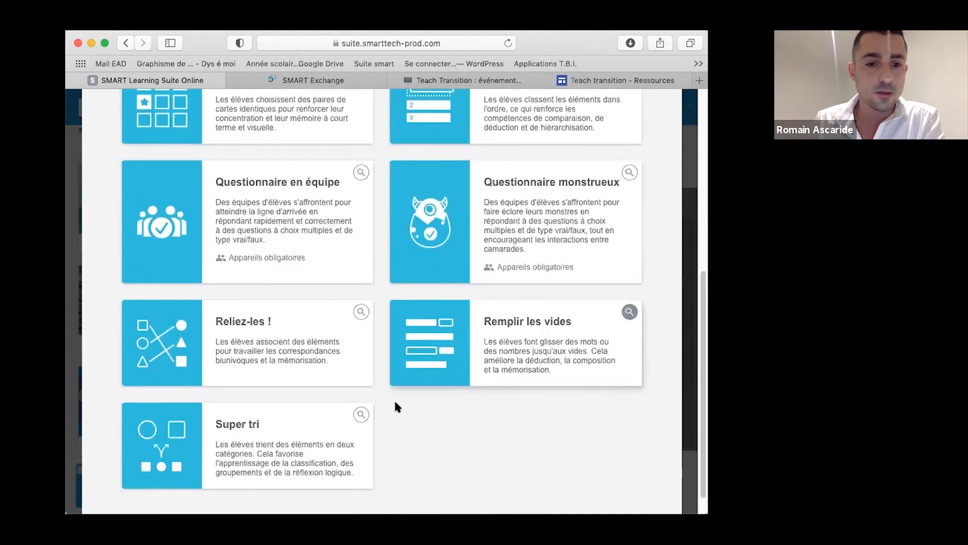
scroll(396, 407, "up", 10)
left_click(132, 146)
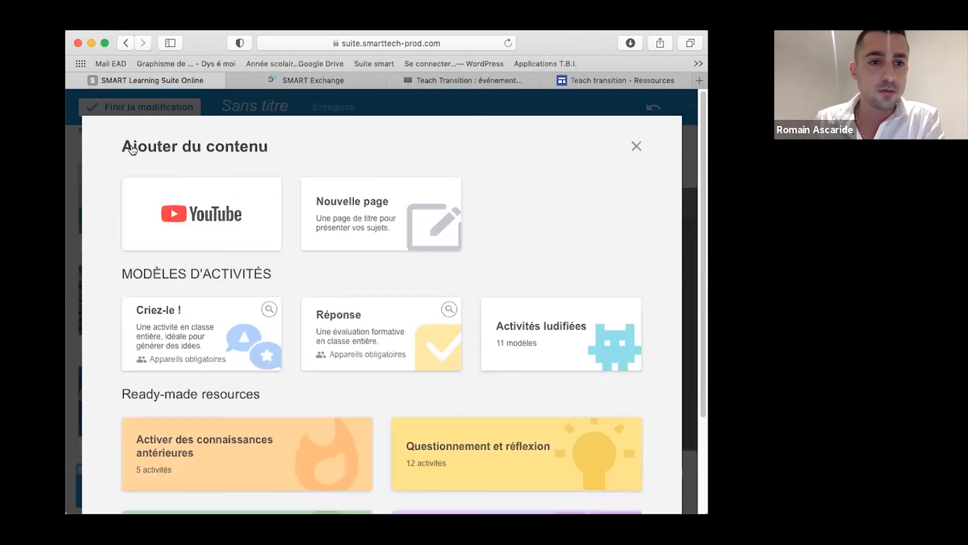
- Start a Criez-le ! activity sorted by categories and name the first category Noms
left_click(232, 326)
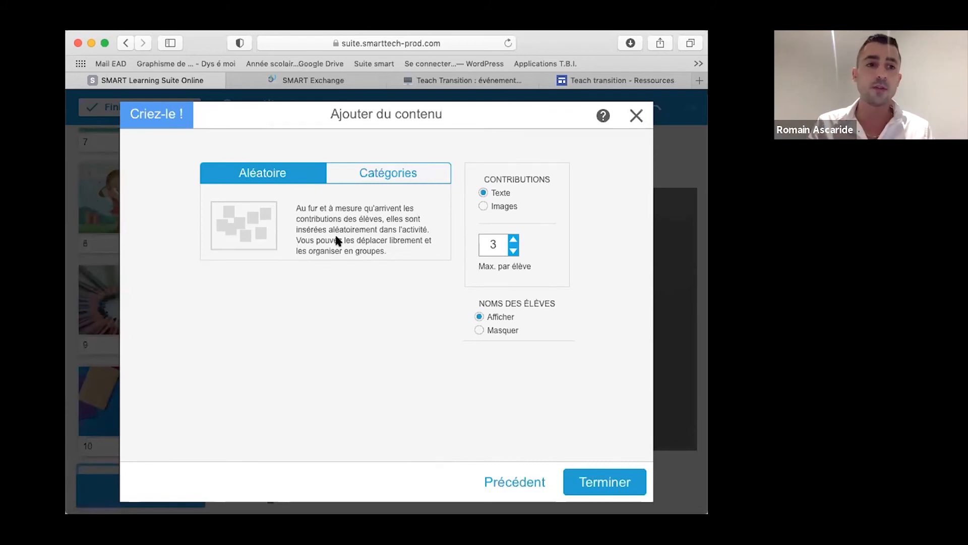
left_click(373, 173)
left_click(279, 270)
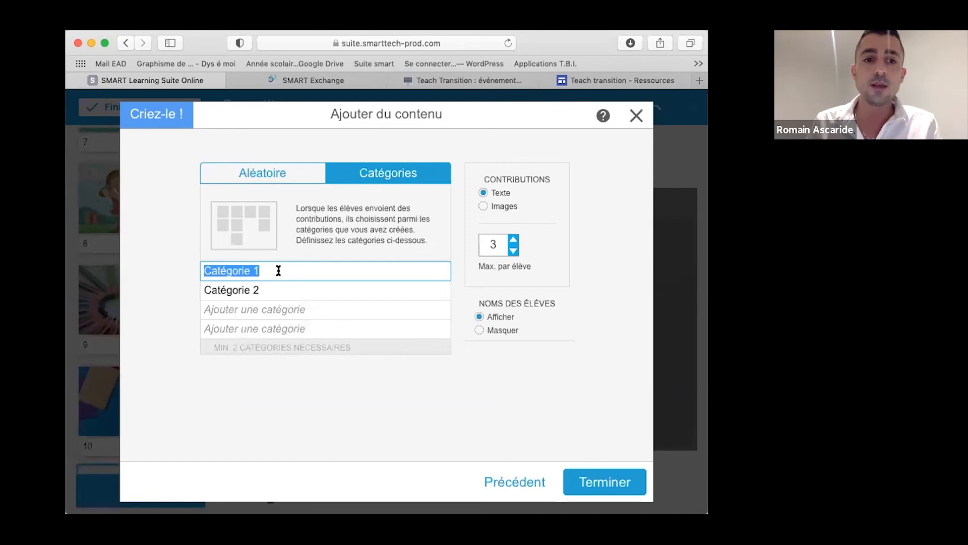
type("Noms")
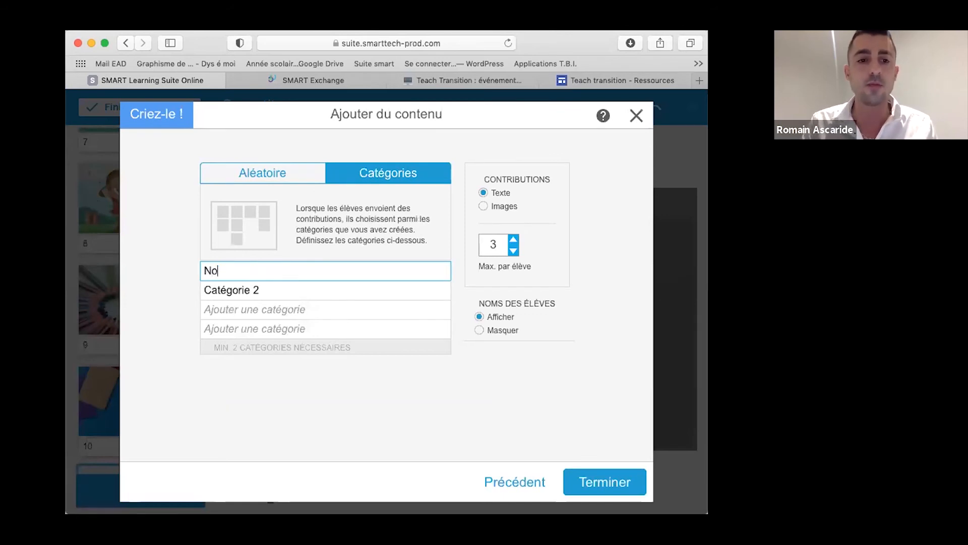
key("BackSpace")
key("BackSpace")
key("BackSpace")
key("BackSpace")
key("BackSpace")
type("Noms")
key("Tab")
- Name the second and third categories Verbes and Adjectifs, and finish the Criez-le ! activity
type("Verbes")
key("Tab")
type("Adjectis")
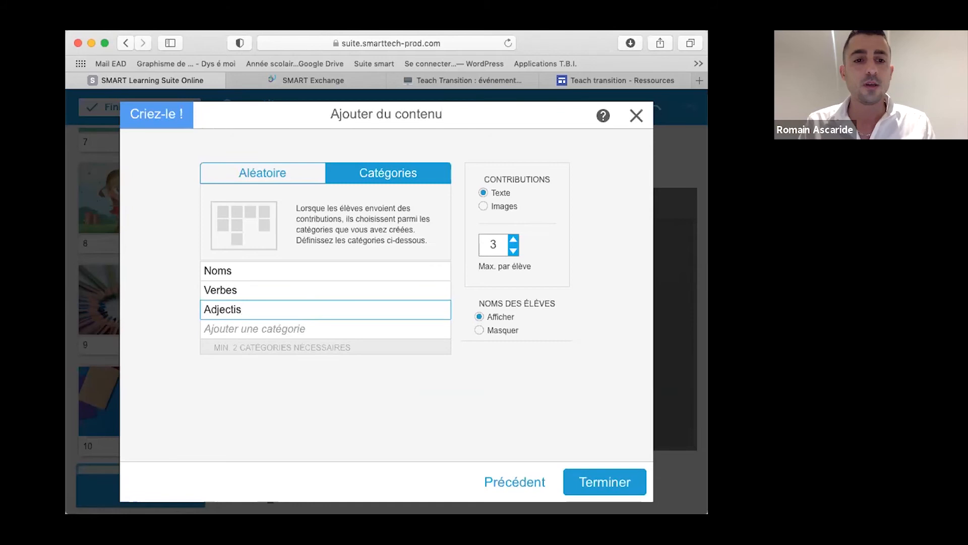
key("BackSpace")
type("fs")
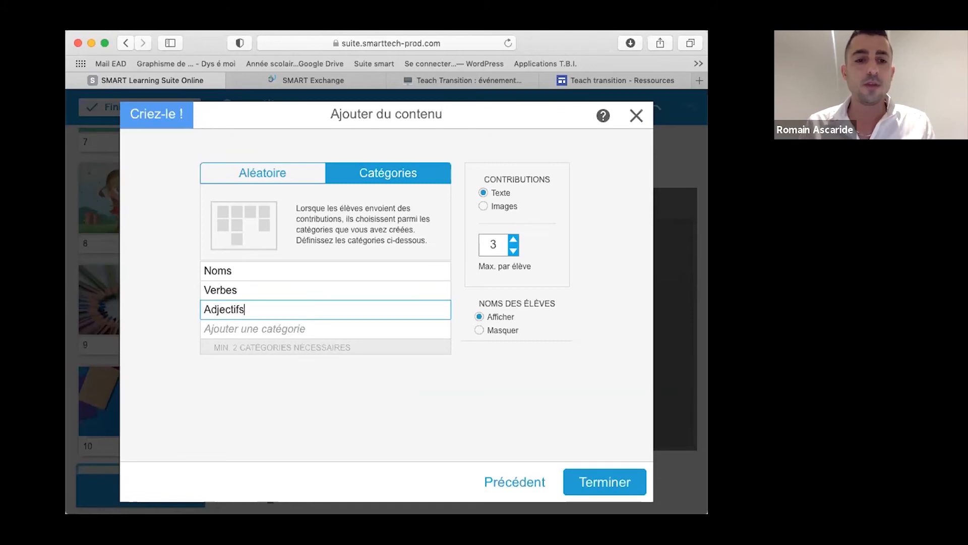
left_click(596, 483)
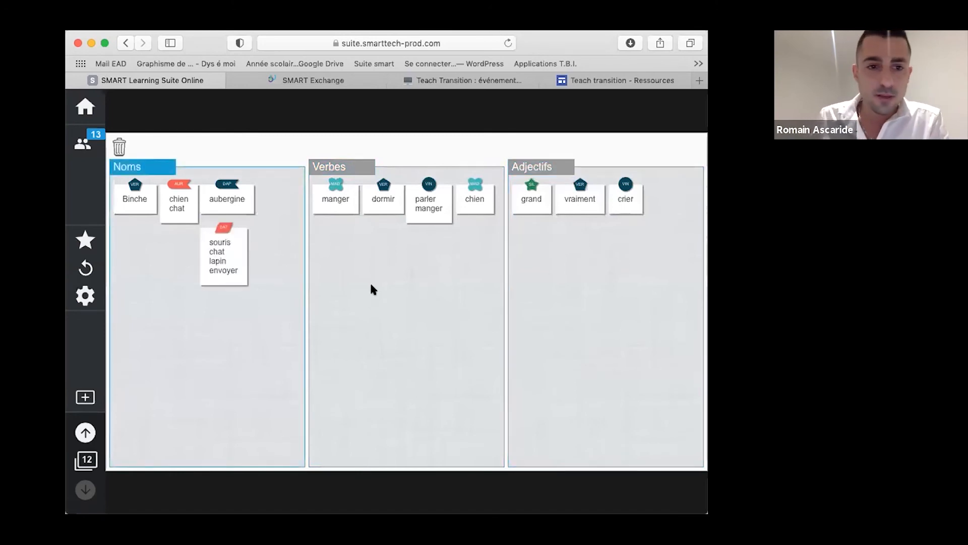
- Enlarge the aubergine and arbre cards for viewing, and move the arbre card from Verbes to Noms
left_click(227, 200)
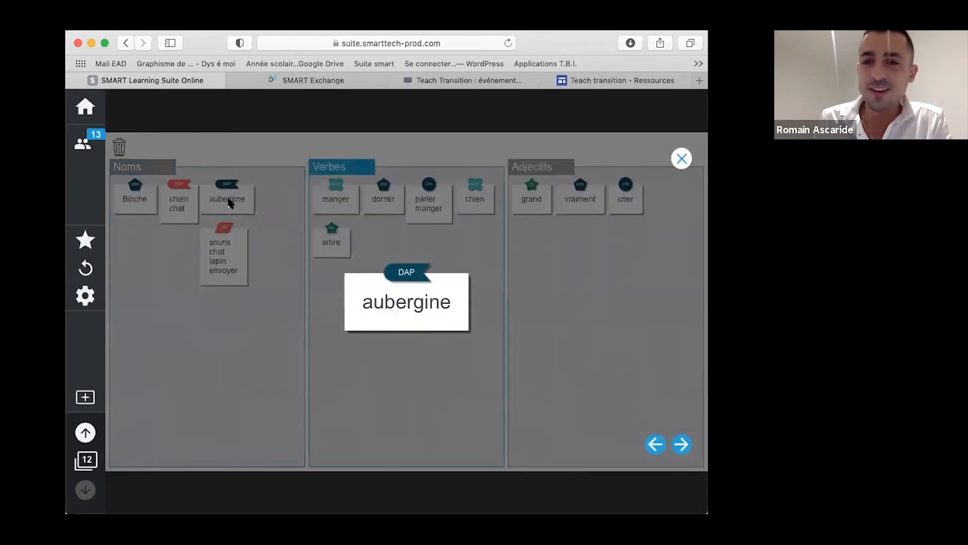
left_click(276, 291)
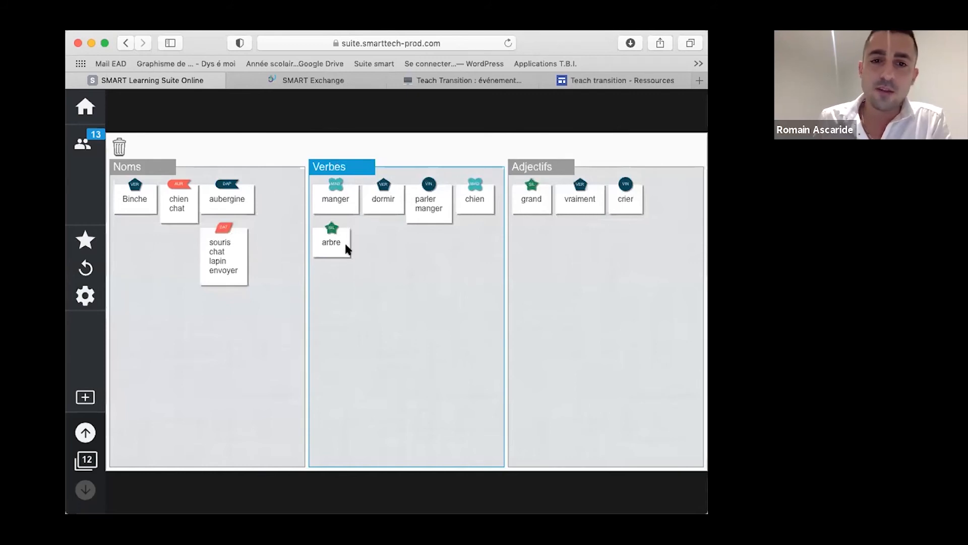
left_click_drag(337, 240, 358, 253)
left_click(355, 252)
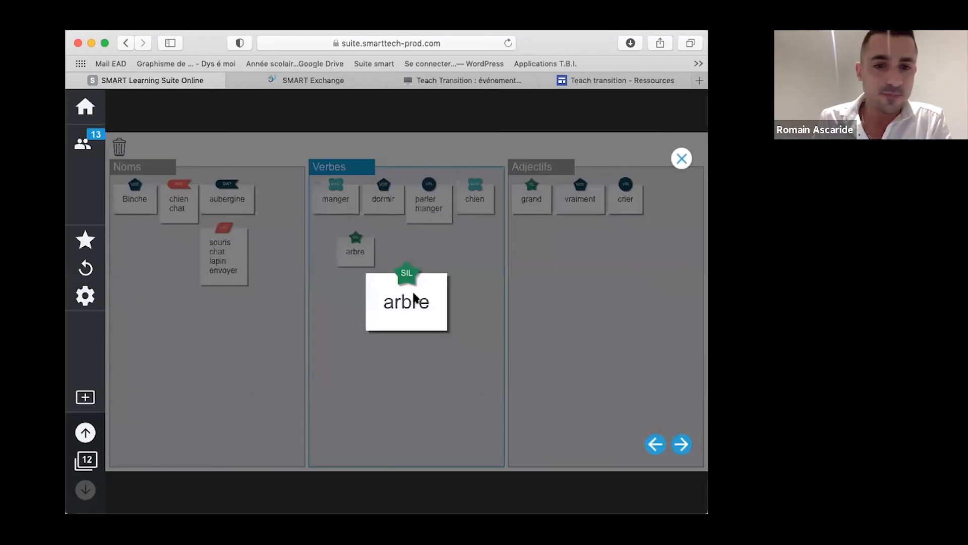
left_click(451, 313)
left_click_drag(363, 256, 252, 313)
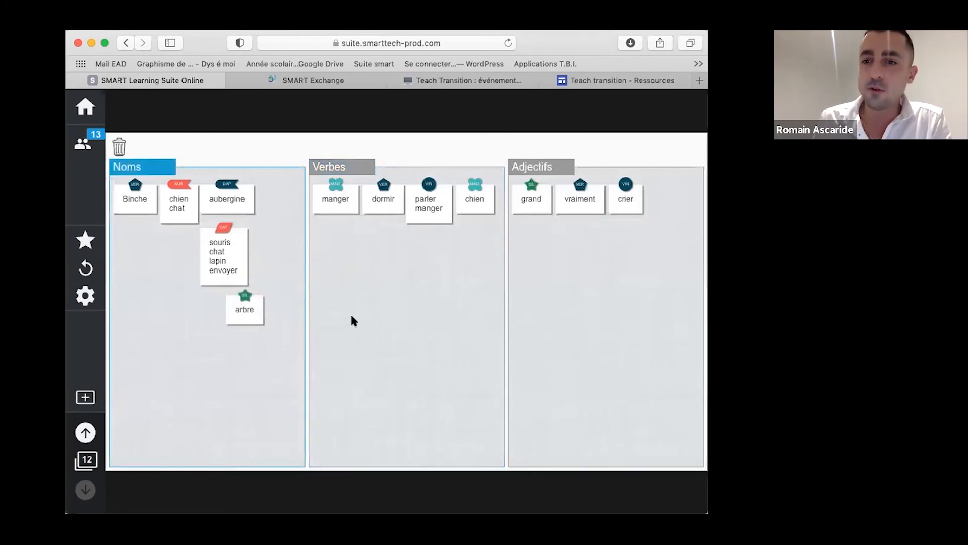
- Move the chien card to Noms, and the crier and vraiment cards from Adjectifs to Verbes
left_click_drag(471, 202, 281, 250)
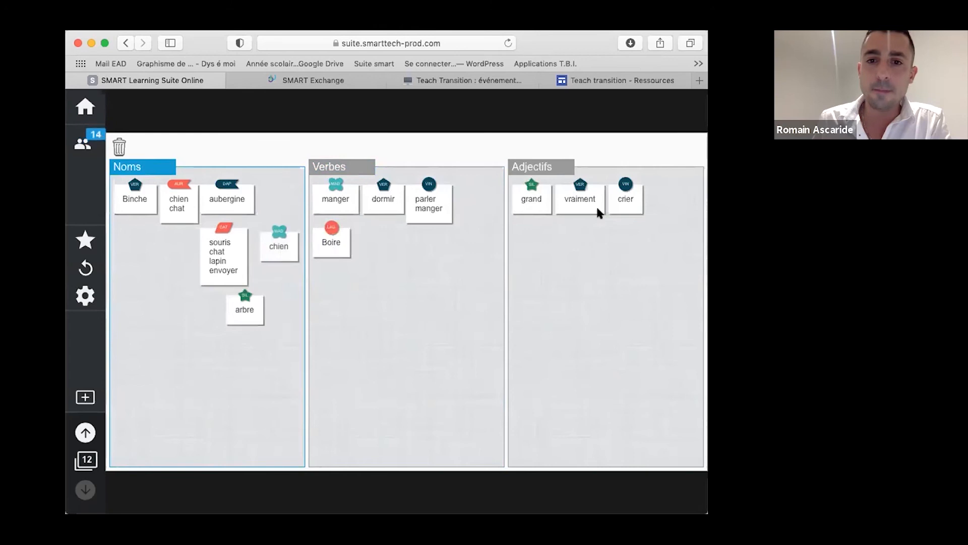
left_click_drag(616, 217, 444, 275)
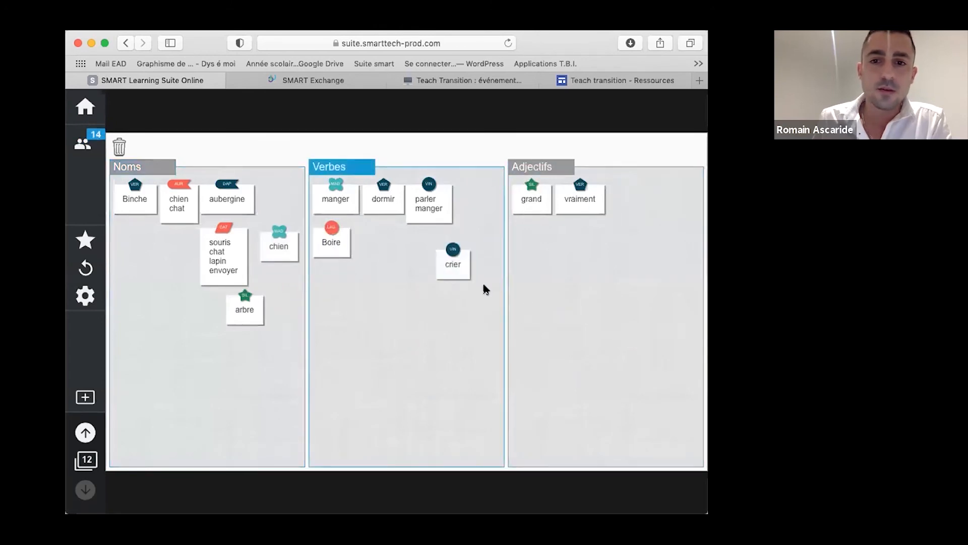
left_click(575, 202)
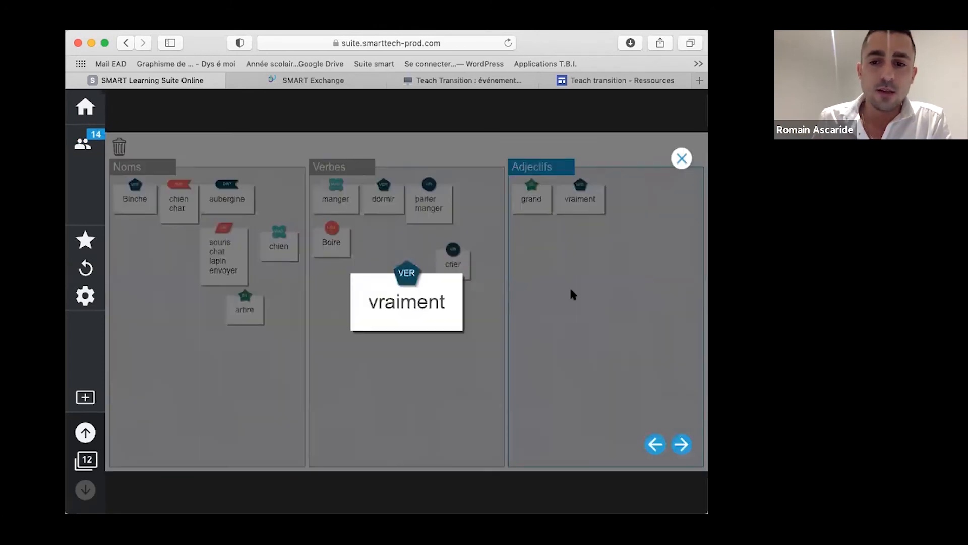
left_click(573, 223)
left_click_drag(585, 202, 583, 339)
left_click_drag(634, 371, 686, 425)
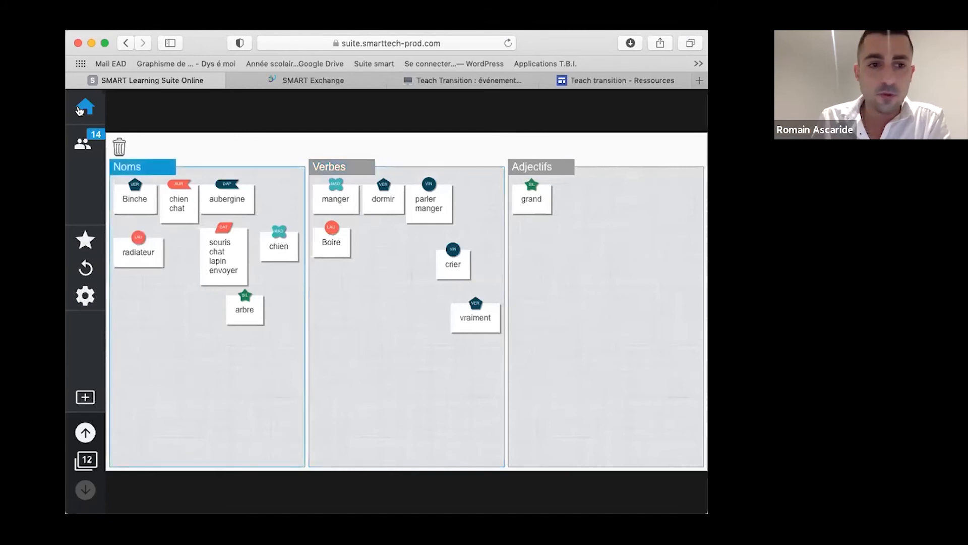
- Return to the lesson library and open the first Sans titre lesson listed under Aujourd'hui
left_click(81, 108)
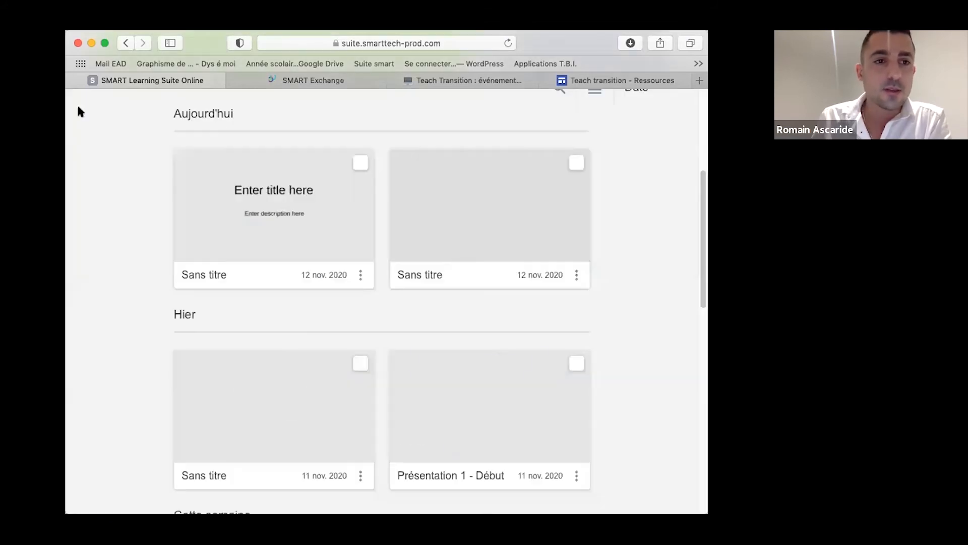
left_click(222, 274)
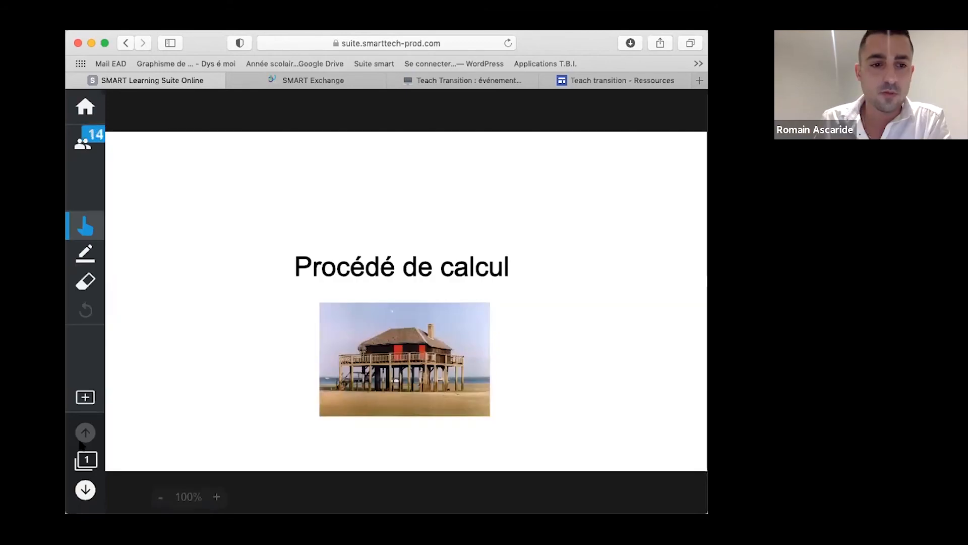
- Page through the lesson to page 12 and bring up the results of its Criez-le ! activity
left_click(84, 489)
left_click(84, 489)
left_click(85, 489)
left_click(85, 489)
left_click(85, 488)
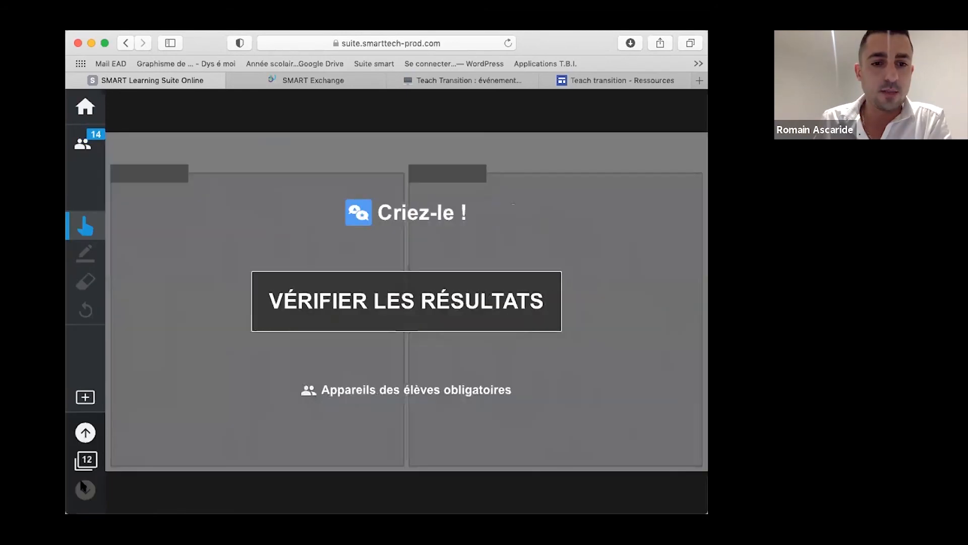
left_click(252, 313)
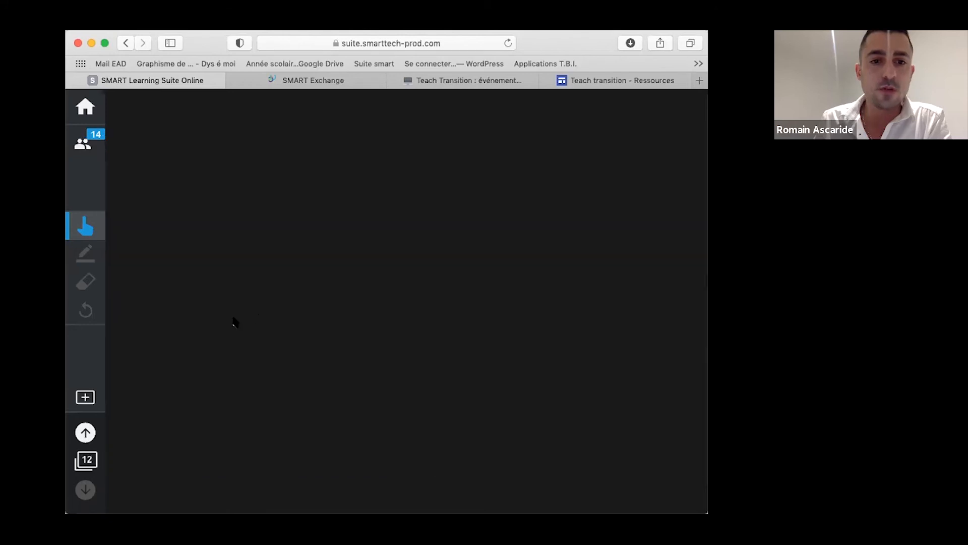
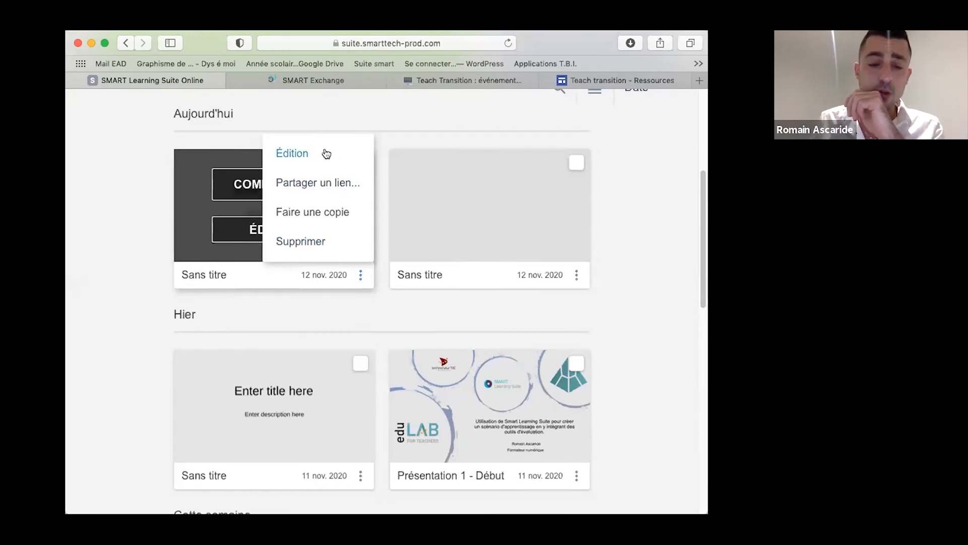
- Generate and copy the student access link for the first Sans titre lesson, and get its teacher sharing link
left_click(346, 190)
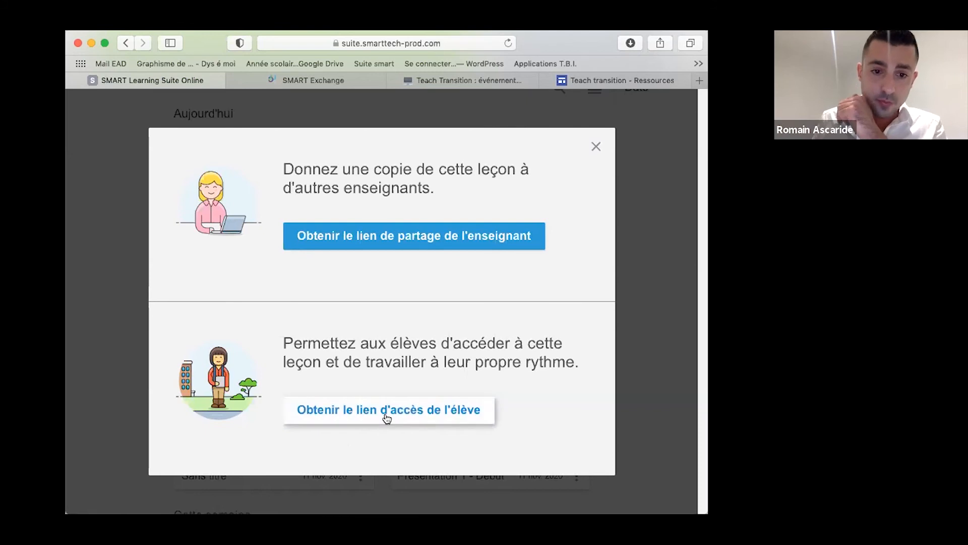
left_click(417, 410)
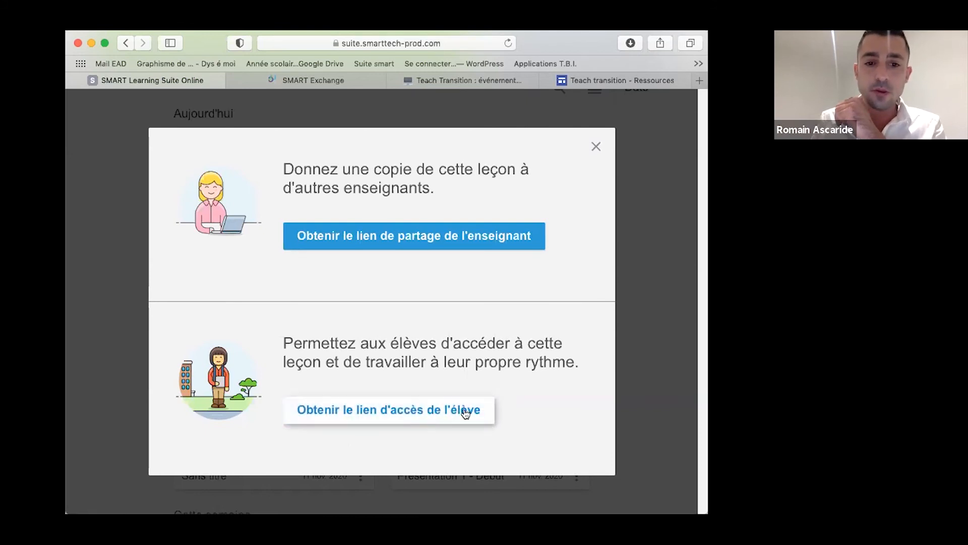
left_click(535, 427)
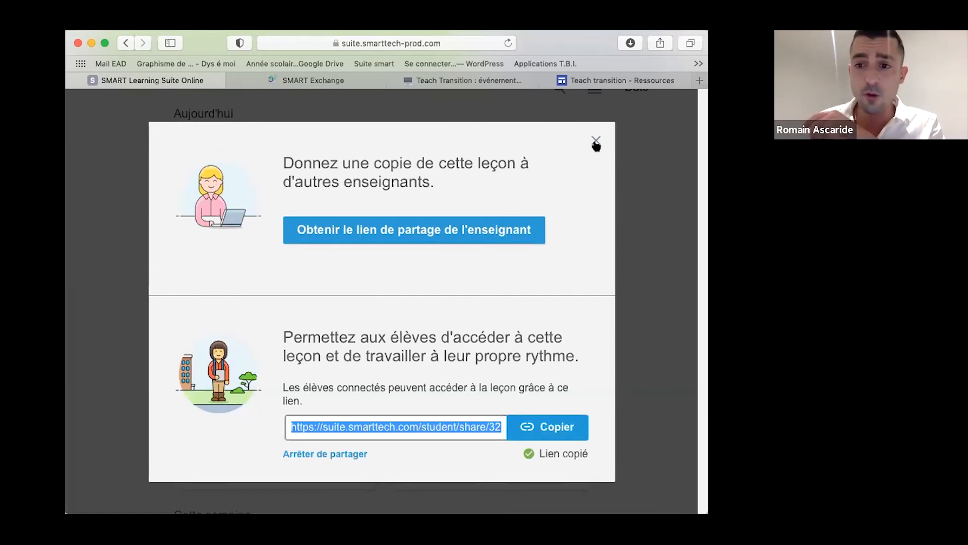
left_click(501, 240)
left_click(527, 242)
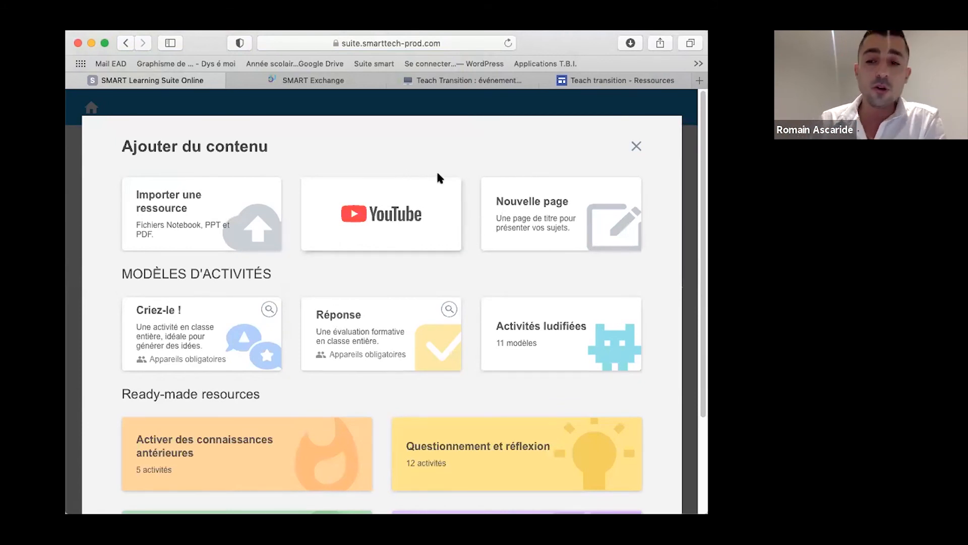
- Import the Présentation 1 resource as a new lesson and look through its page thumbnails
left_click(248, 216)
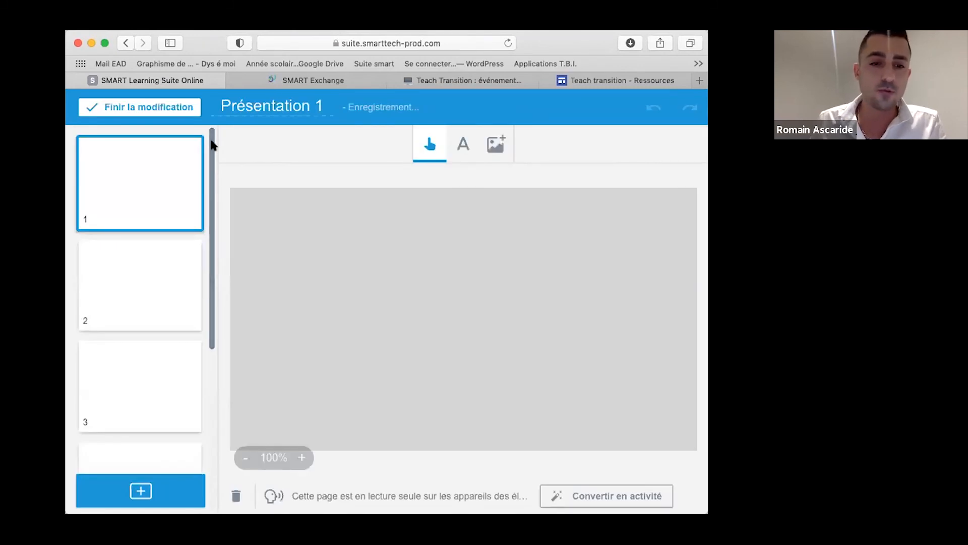
mouse_move(212, 145)
left_mouse_down()
mouse_move(217, 396)
mouse_move(201, 135)
left_mouse_up()
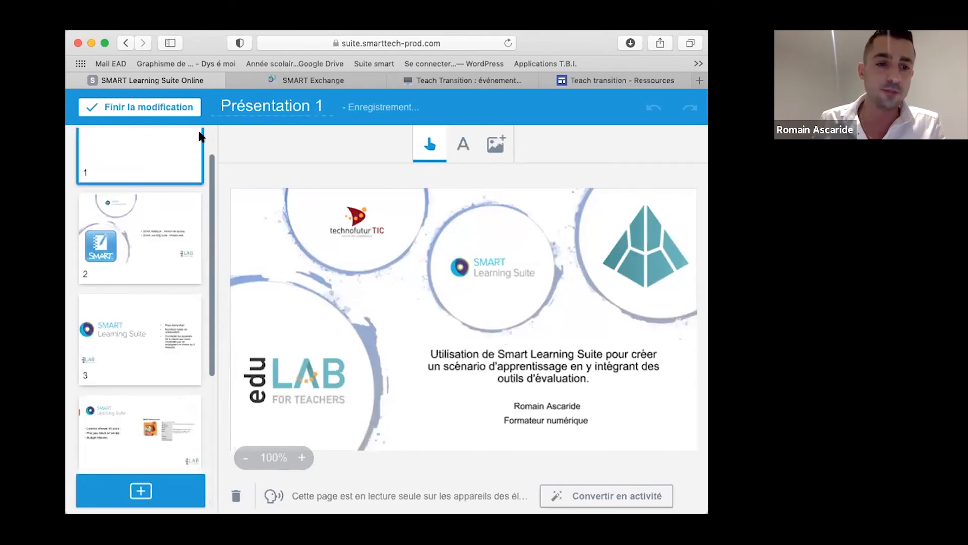
- Browse the content types that can be added to the Présentation 1 lesson, and close the list without adding any
left_click(141, 490)
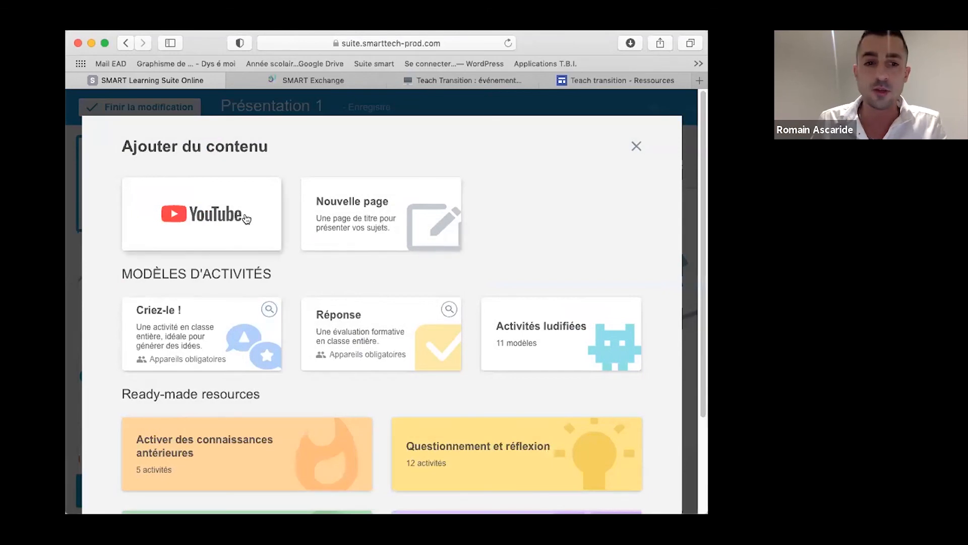
scroll(515, 401, "down", 3)
scroll(579, 277, "up", 3)
scroll(496, 318, "down", 3)
scroll(495, 317, "up", 3)
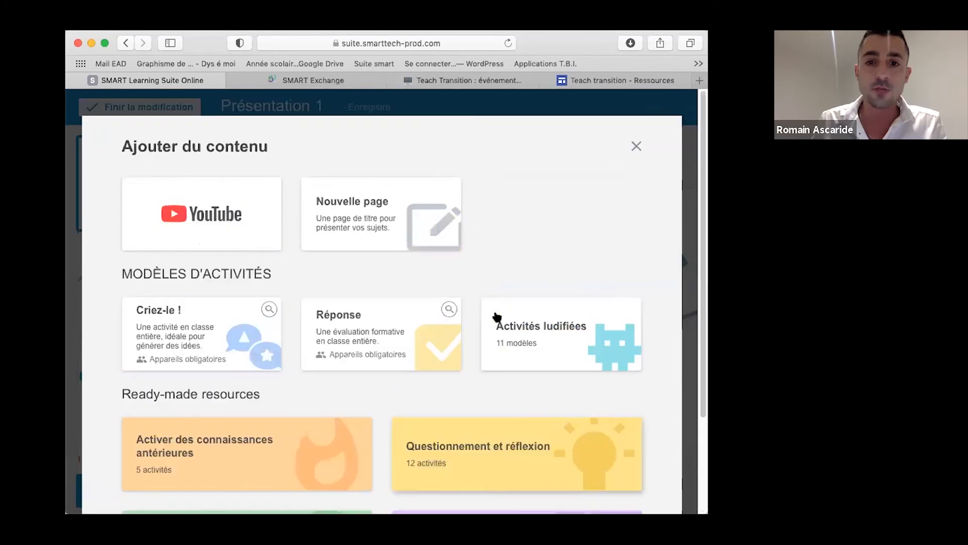
left_click(631, 149)
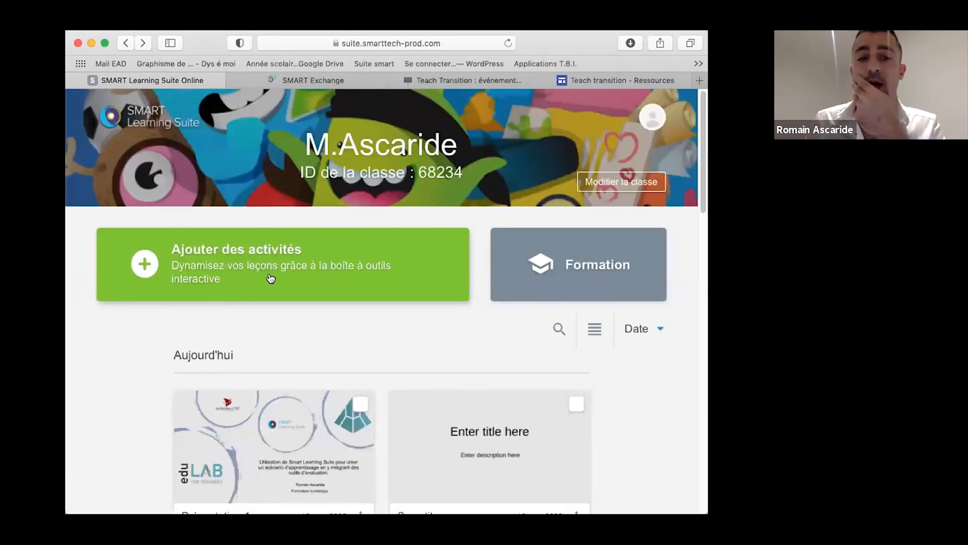
- Import the Le lion et le petit chien document as a new lesson
left_click(272, 276)
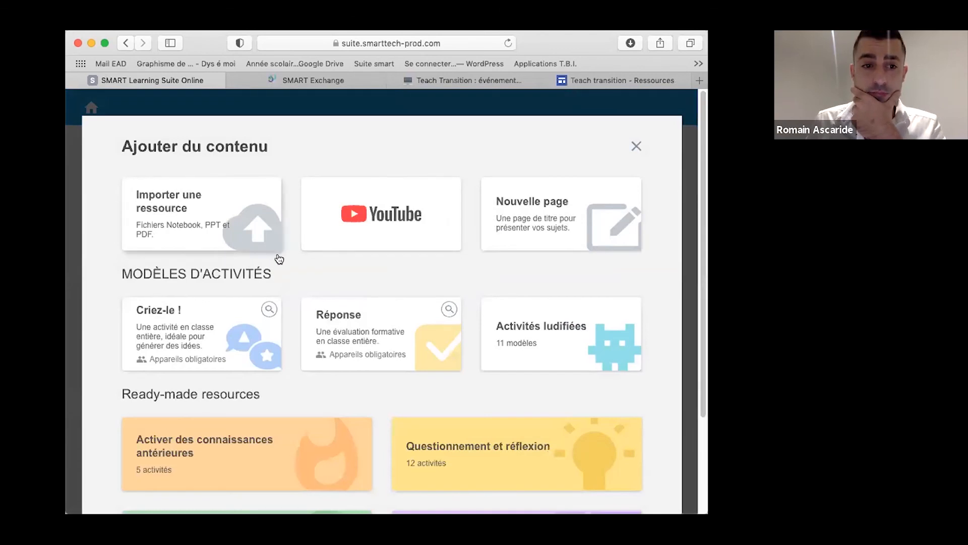
left_click(237, 231)
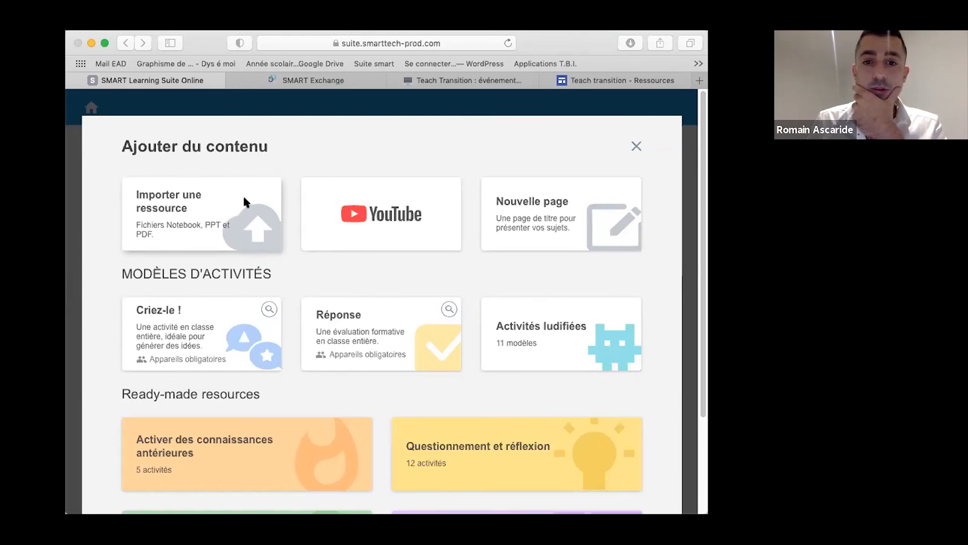
left_click(690, 486)
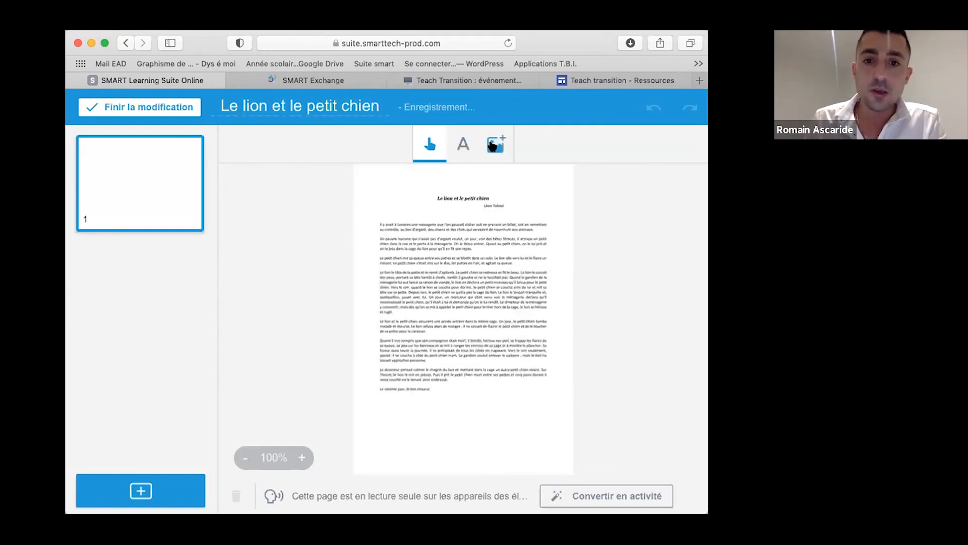
- View the content that can be added to the Le lion et le petit chien lesson, and finish editing it
left_click(174, 480)
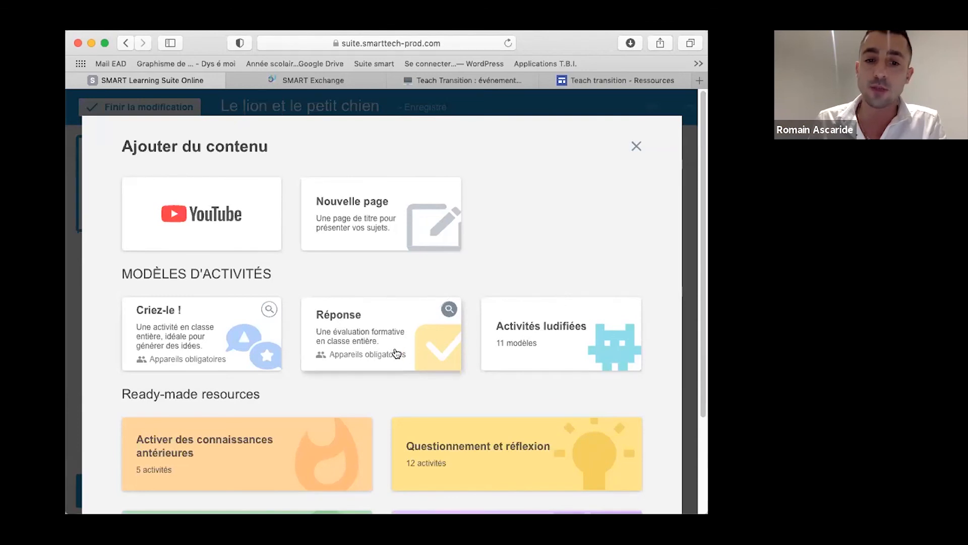
left_click(636, 146)
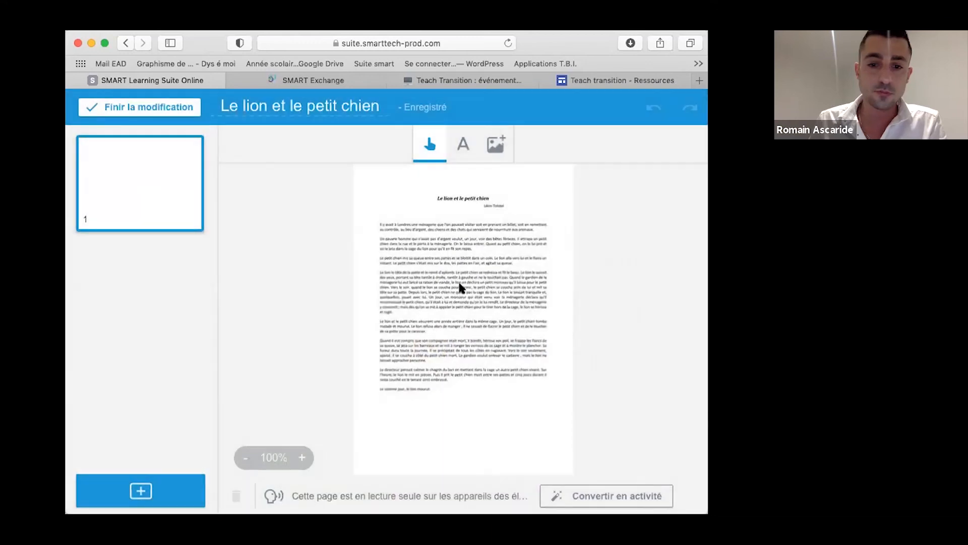
left_click(178, 107)
- Try to make a copy of the Le lion et le petit chien lesson and inspect the import notification
scroll(216, 282, "down", 5)
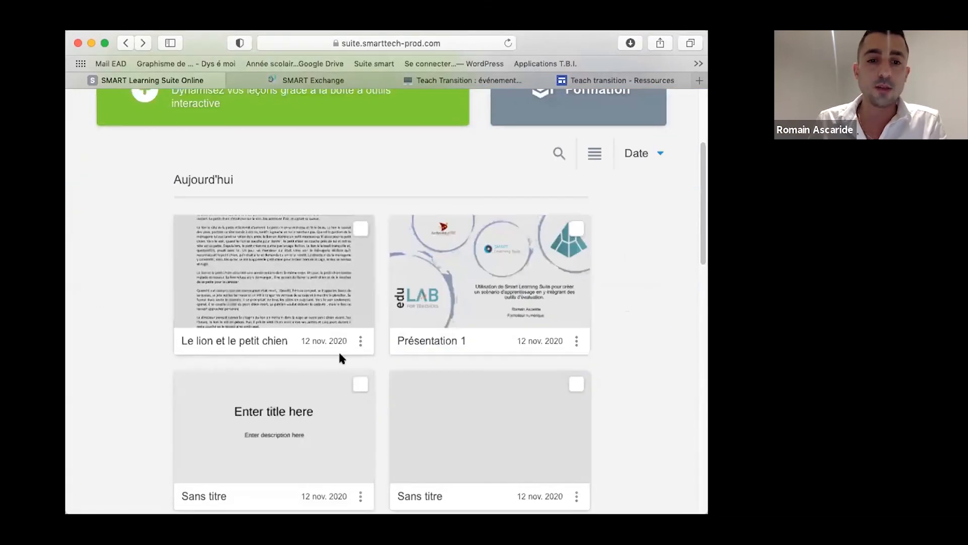
left_click(360, 340)
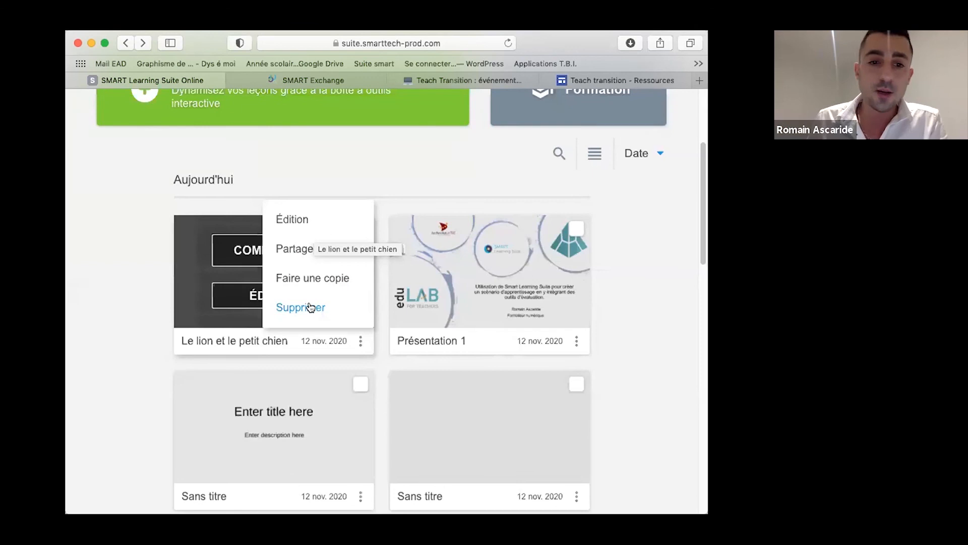
left_click(313, 278)
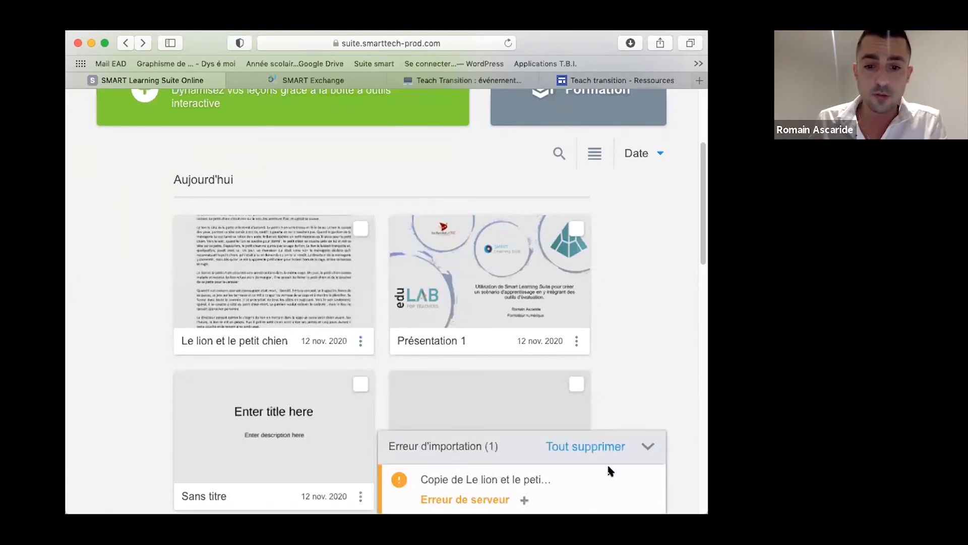
left_click(647, 446)
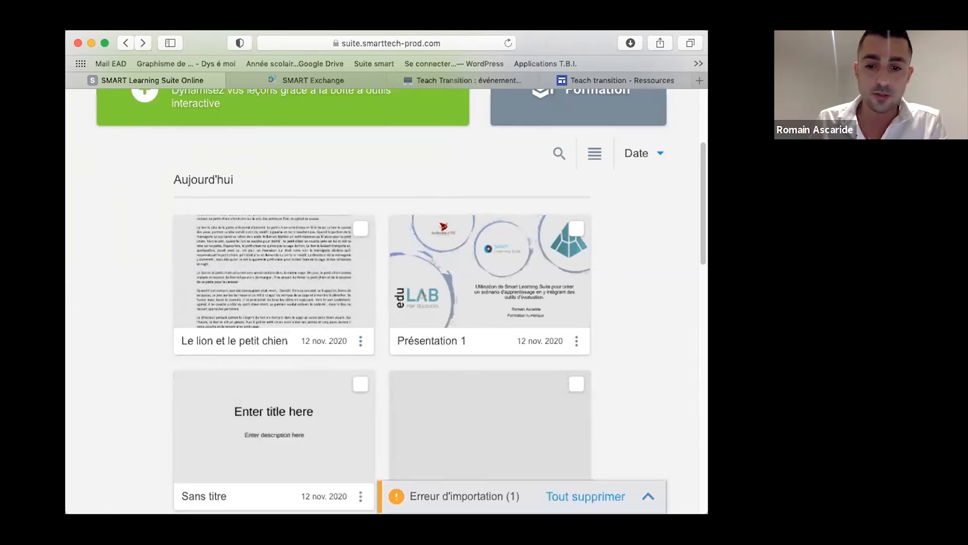
left_click(647, 496)
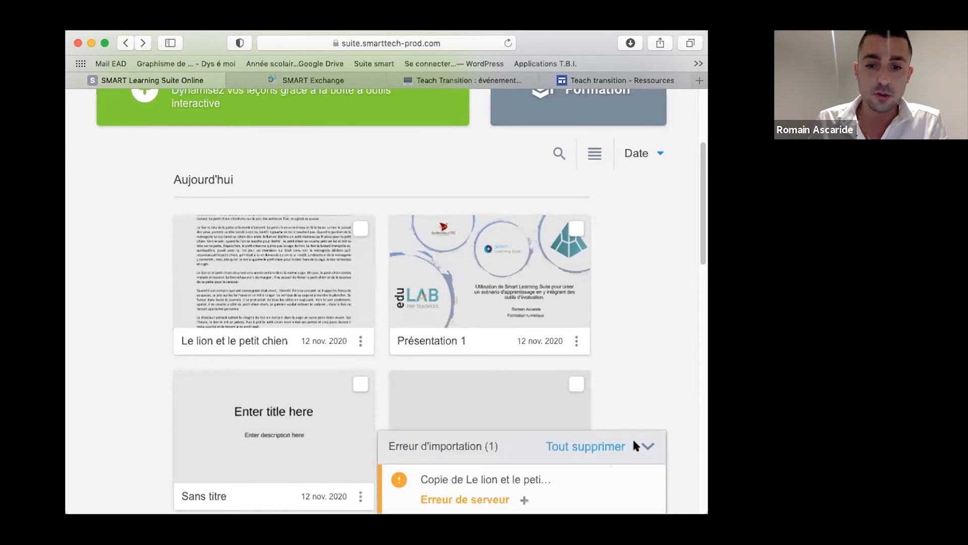
- Make a copy of the Le lion et le petit chien lesson and open the copy for editing
left_click(360, 340)
left_click(357, 294)
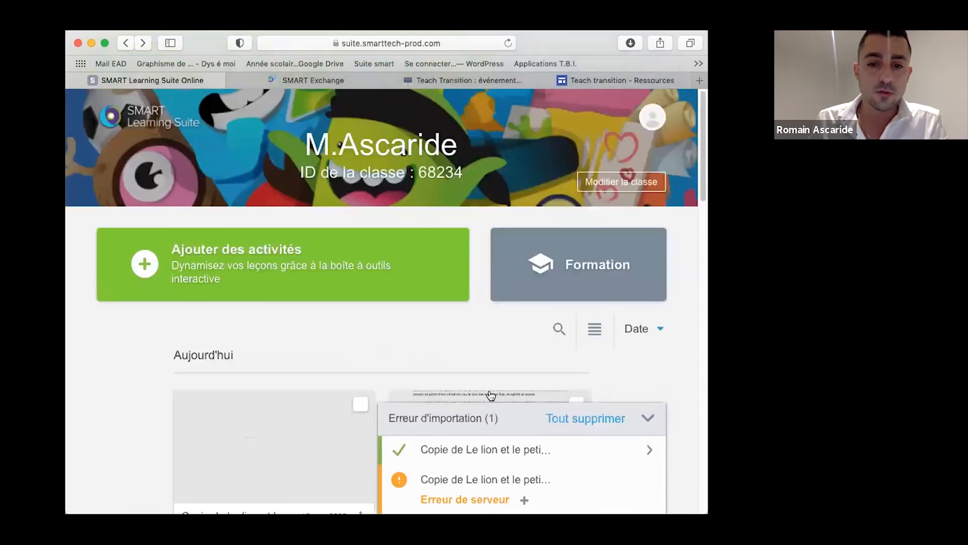
scroll(435, 382, "down", 2)
scroll(437, 373, "down", 2)
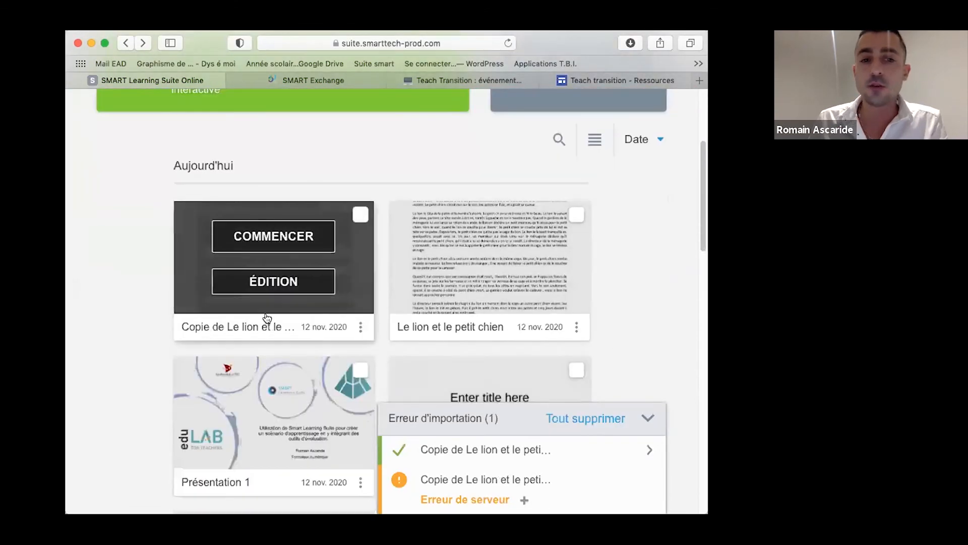
left_click(361, 327)
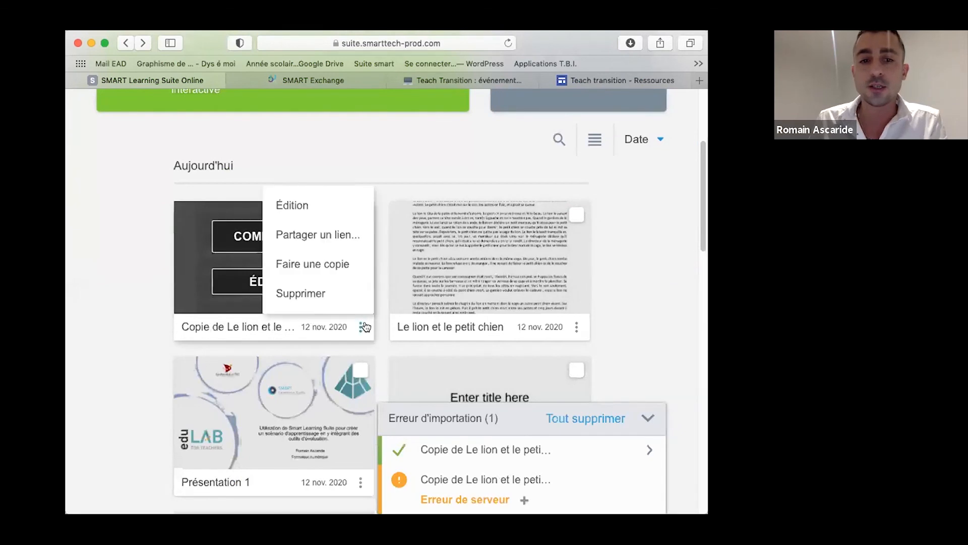
left_click(326, 206)
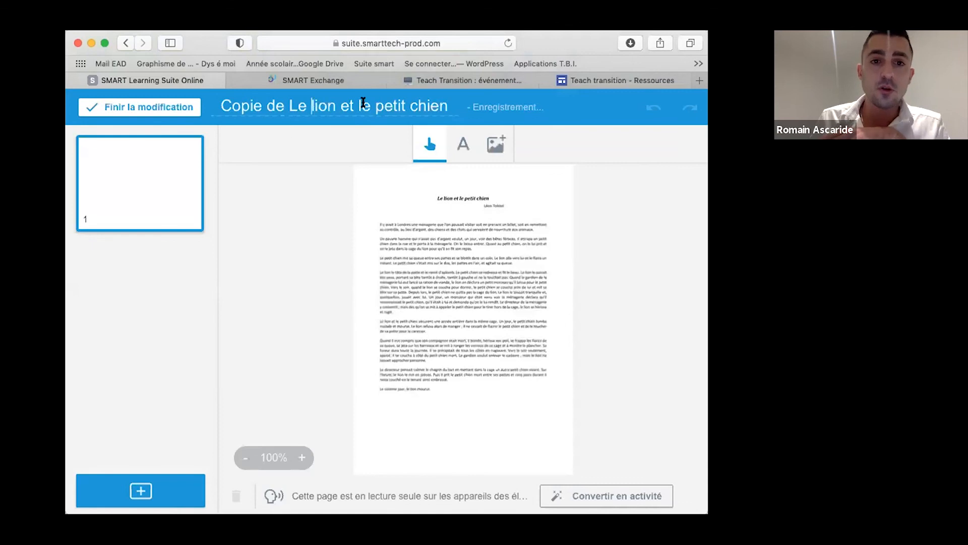
- Append 1A to the title of the copied lesson and finish editing it
left_click(444, 103)
type("1A")
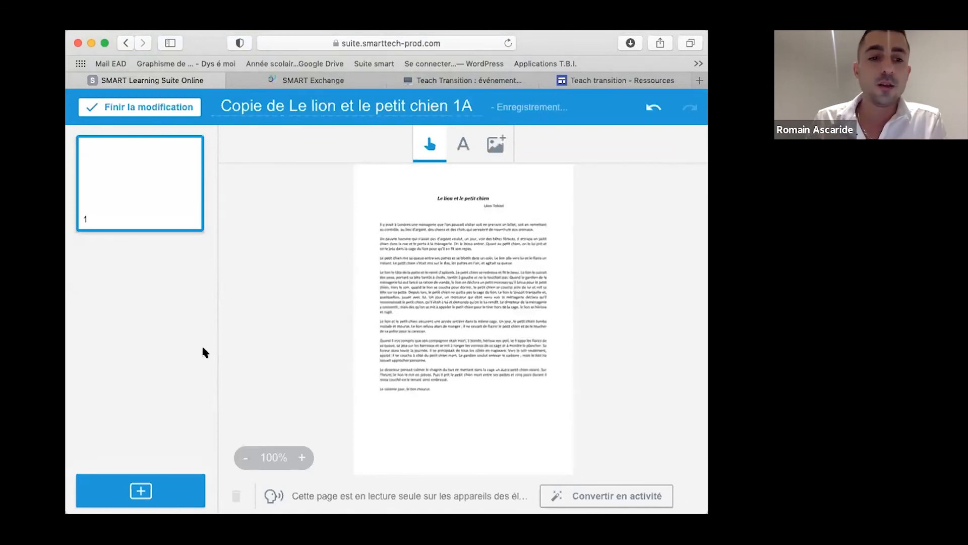
left_click(159, 107)
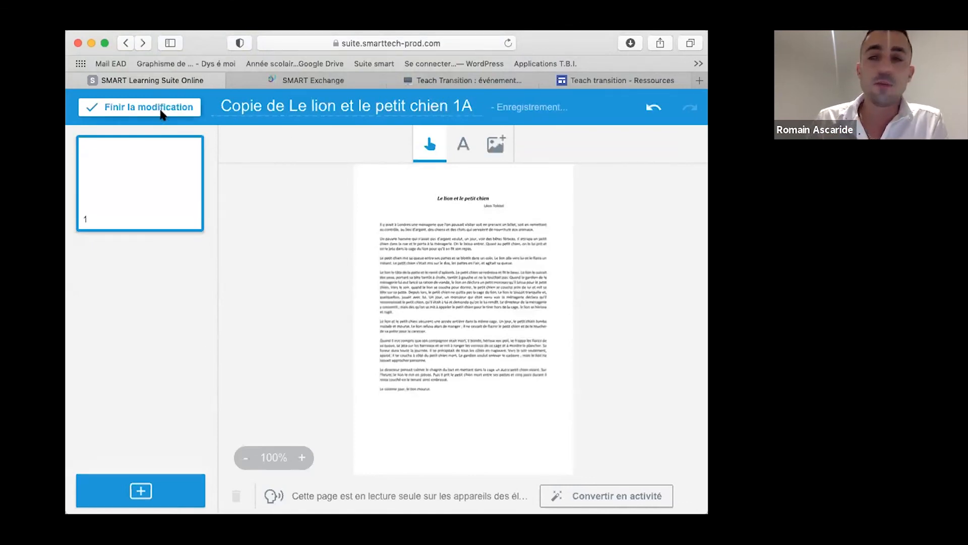
scroll(237, 216, "down", 3)
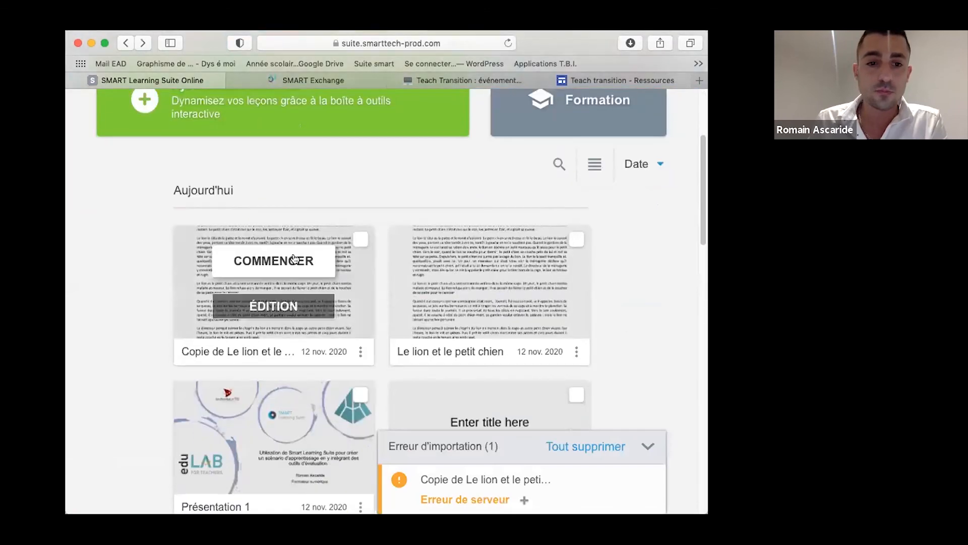
scroll(392, 343, "up", 3)
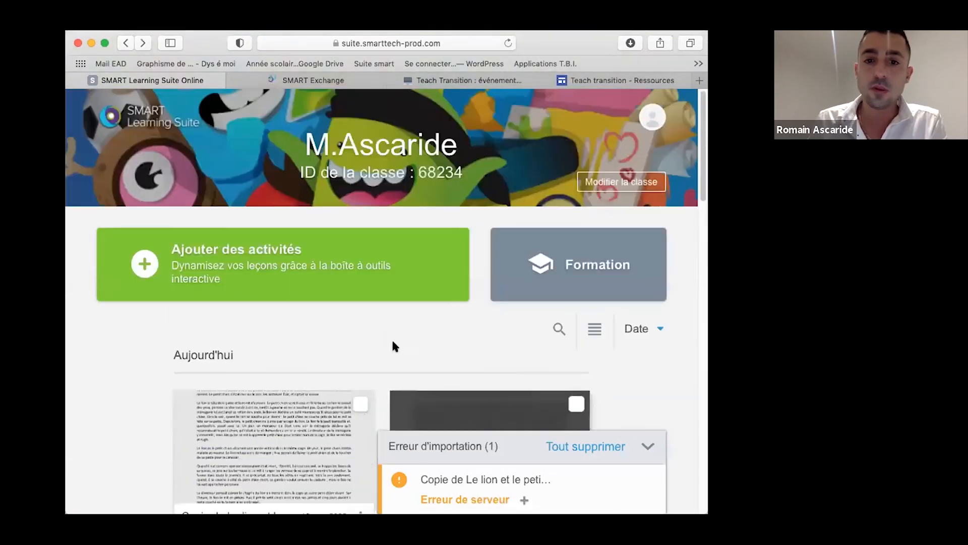
- Browse the resource imports, activity templates and ready-made resources offered for a new lesson, and close the list
left_click(384, 268)
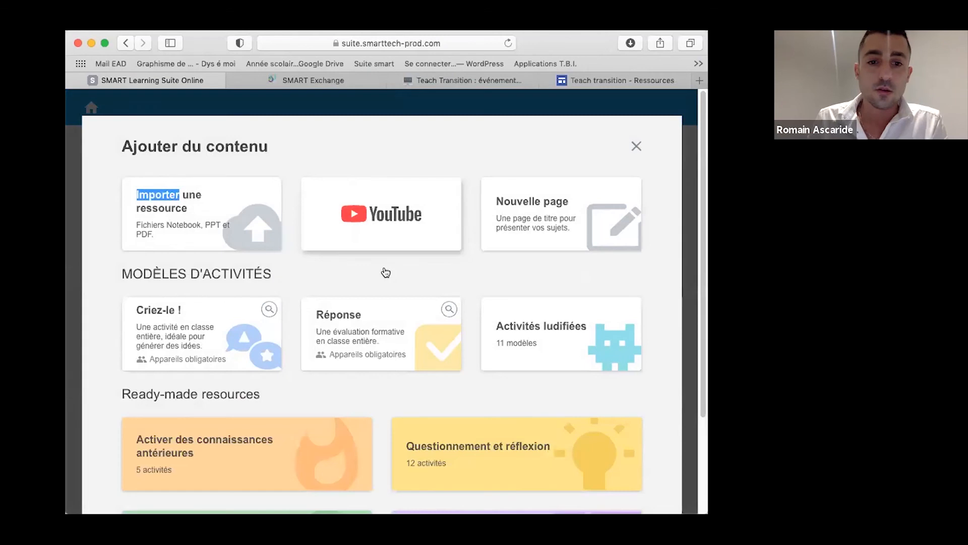
scroll(384, 271, "down", 2)
scroll(389, 269, "up", 2)
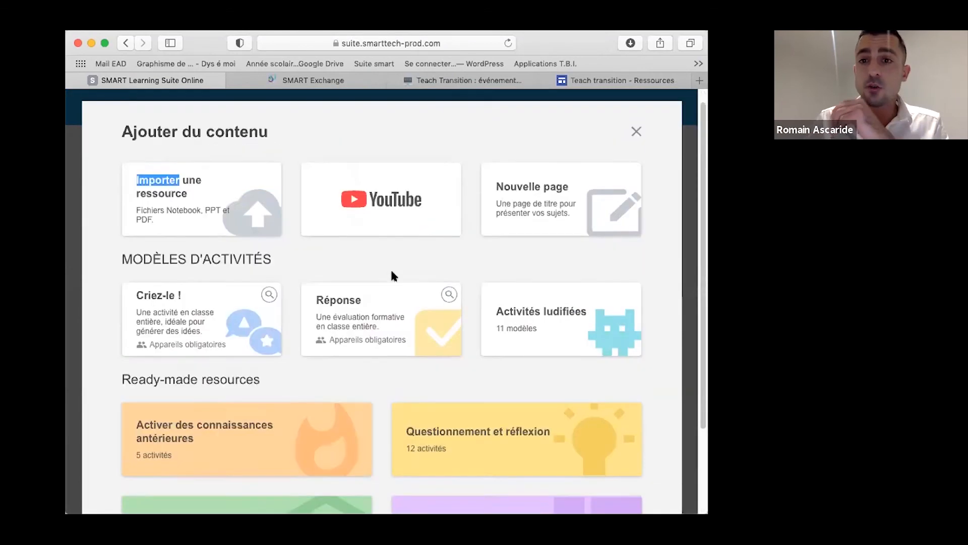
scroll(392, 275, "up", 1)
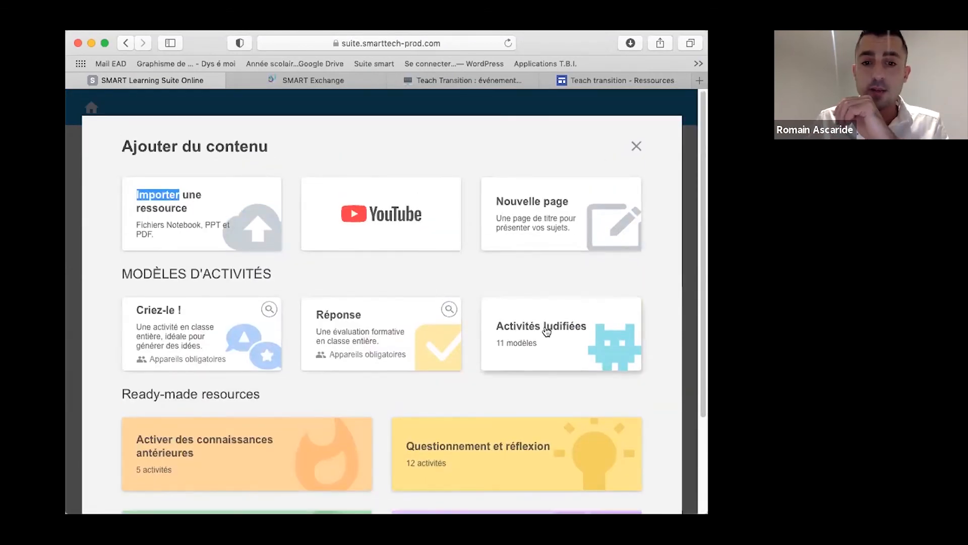
left_click(636, 146)
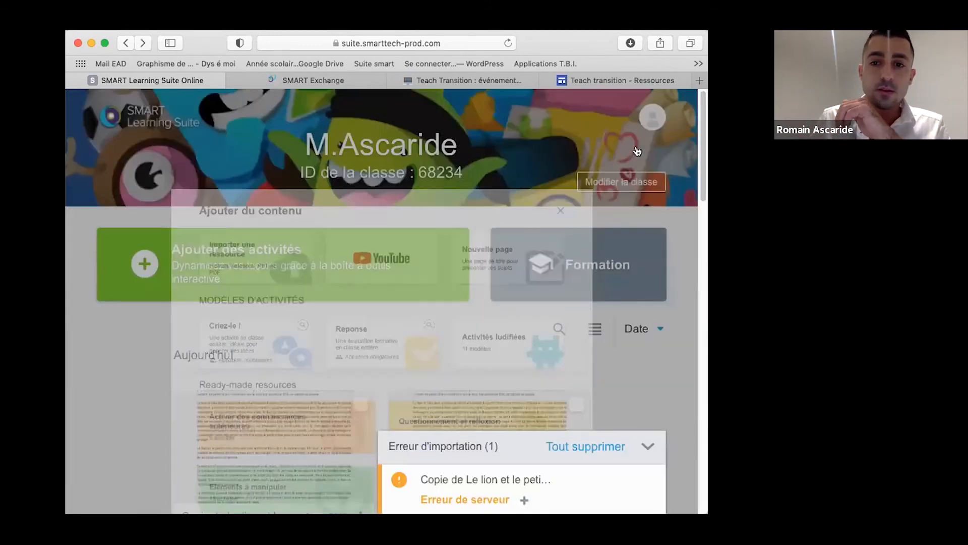
- Switch to the SMART Exchange resource site
key("ctrl+Tab")
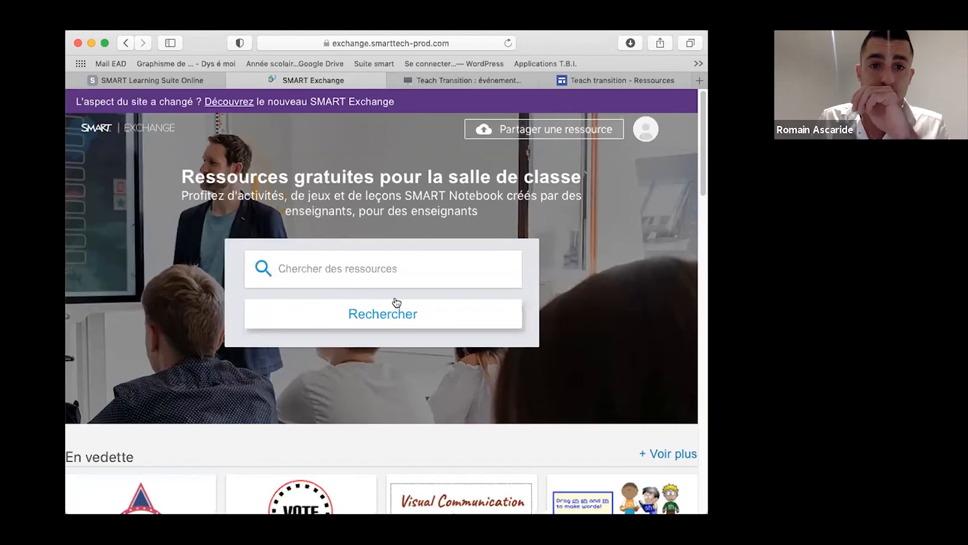
- Open a lesson from the SMART Learning Suite Online library and return to the SMART Exchange site
key("ctrl+shift+Tab")
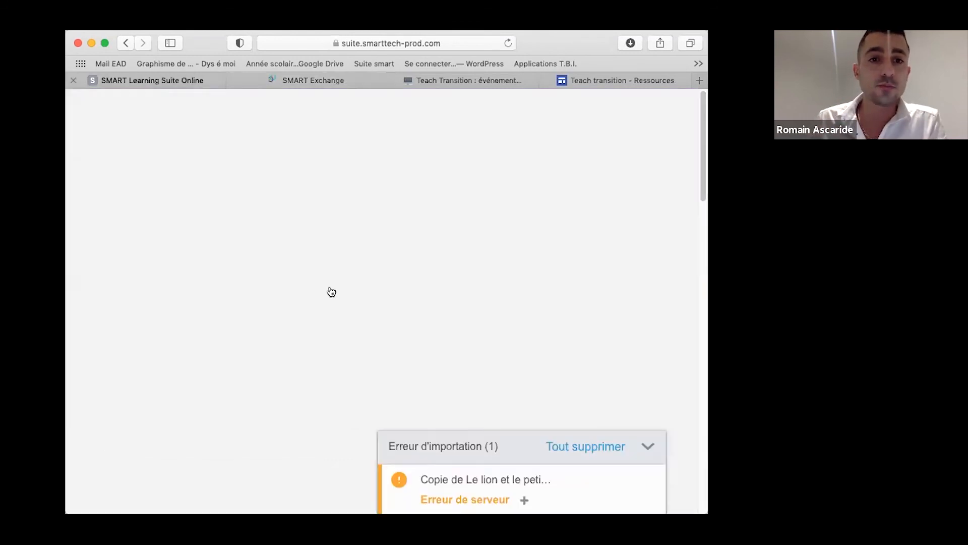
scroll(330, 368, "down", 3)
left_click(274, 383)
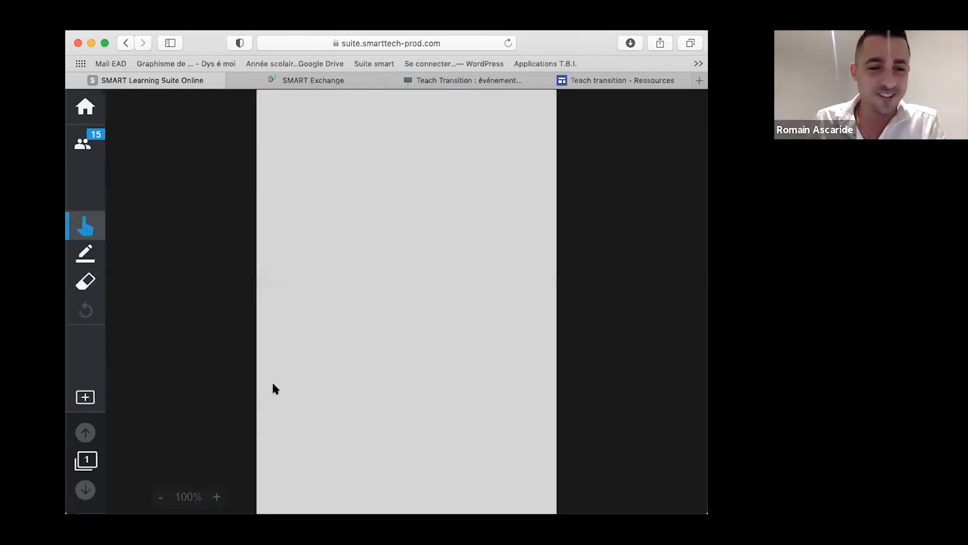
key("ctrl+Tab")
- Browse the featured resources, student activities and classroom management resources on the SMART Exchange home page
left_click(376, 278)
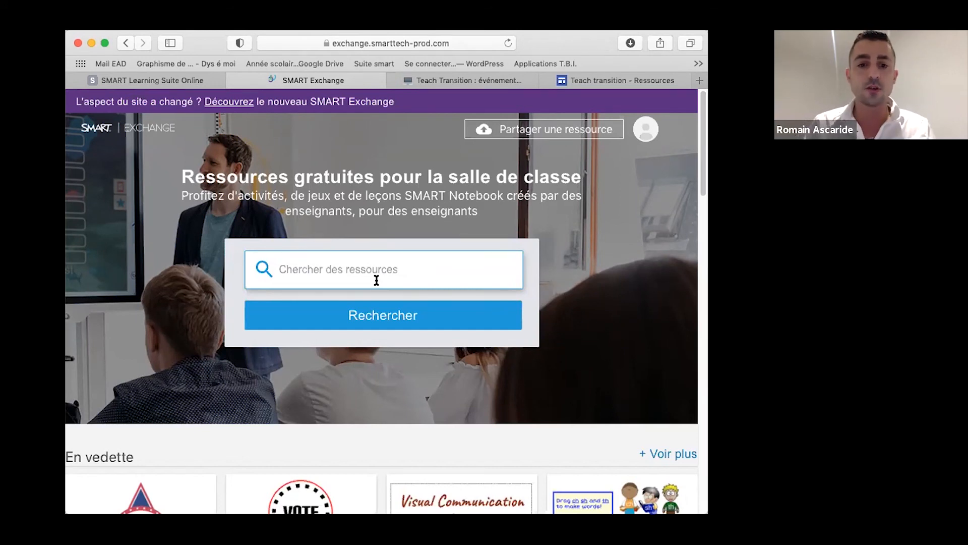
scroll(377, 293, "down", 8)
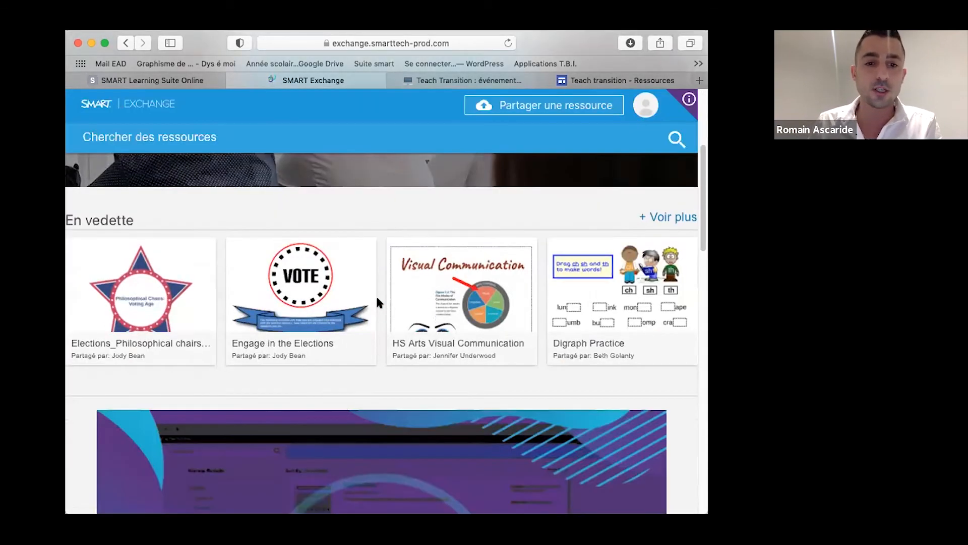
scroll(378, 302, "down", 10)
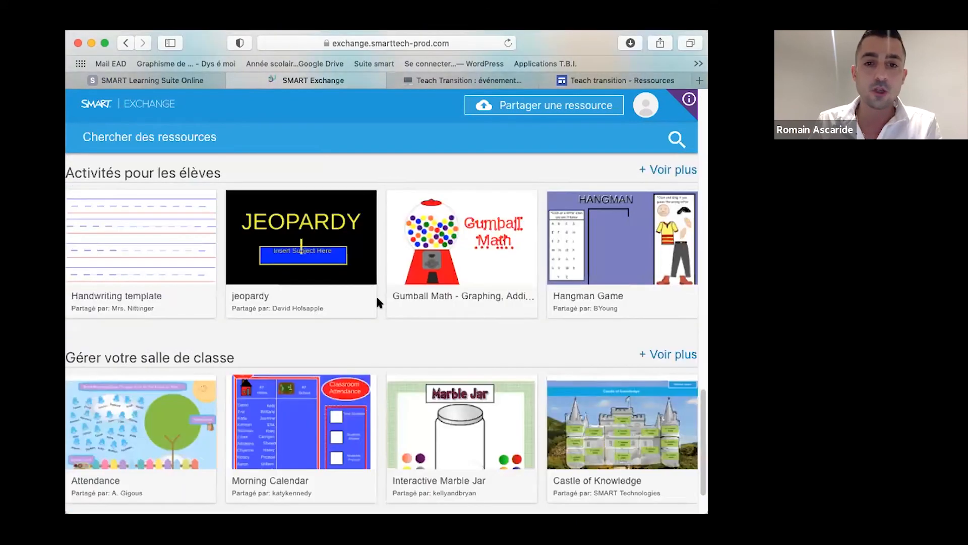
scroll(380, 302, "down", 2)
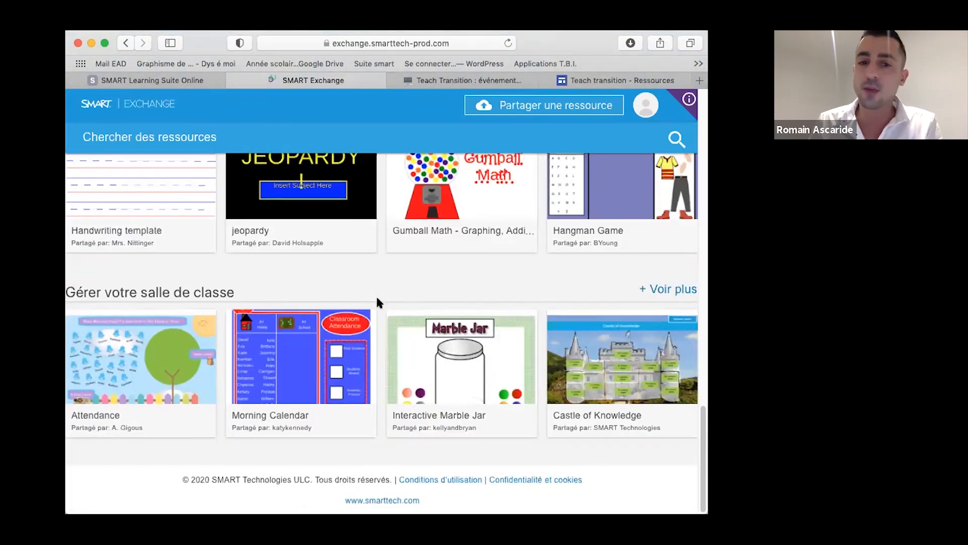
scroll(377, 301, "up", 20)
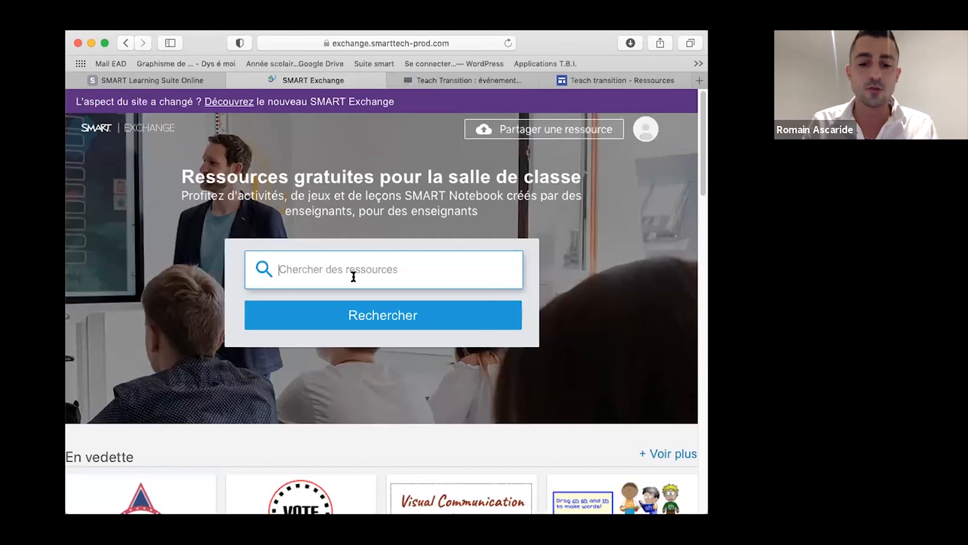
- Search SMART Exchange for Phrase and preview the Phrases interrogatives resource
type("Phrase")
key("Return")
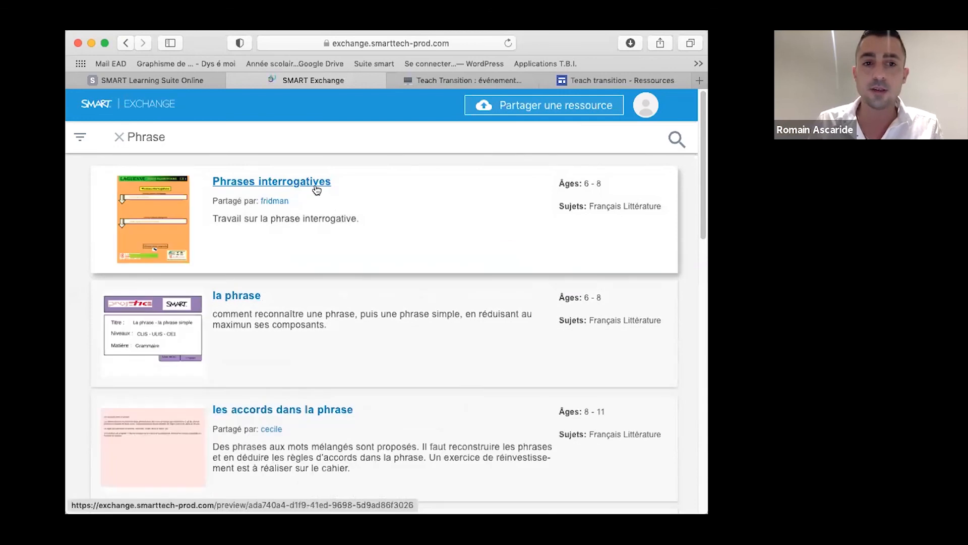
left_click(316, 183)
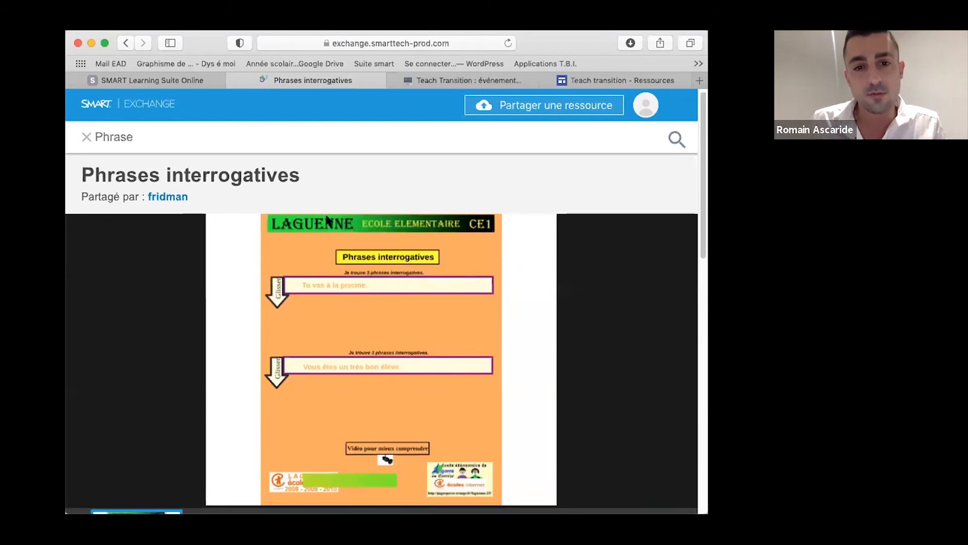
scroll(323, 244, "down", 3)
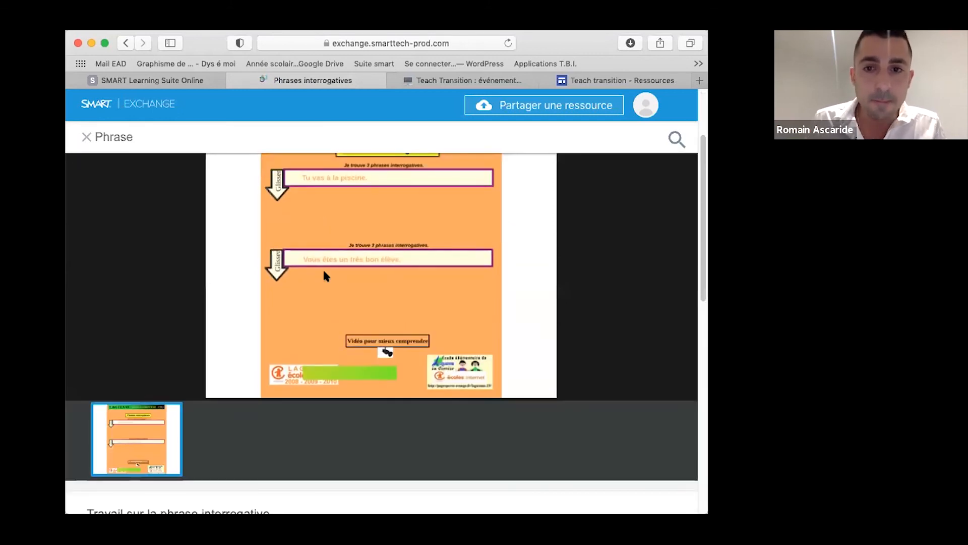
scroll(324, 271, "up", 3)
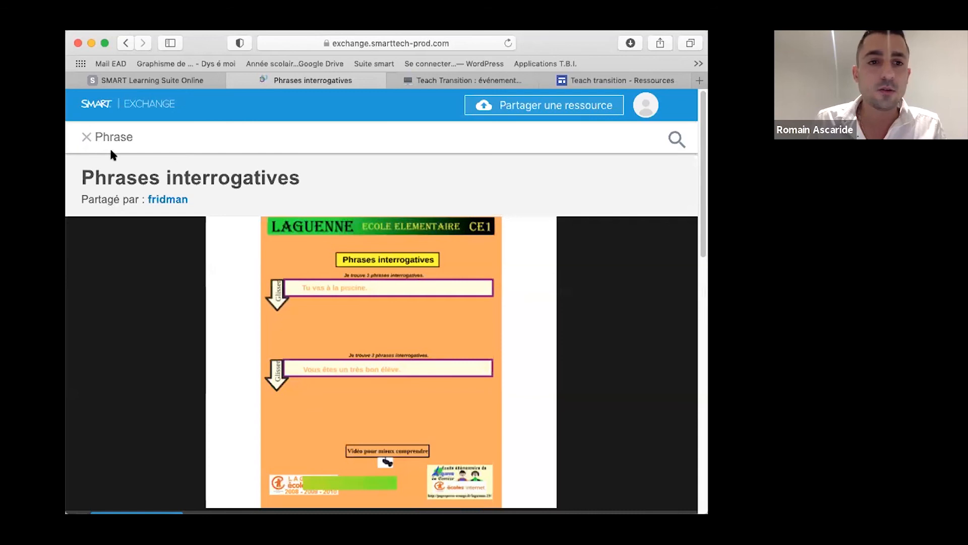
- Clear the search text, go back to the results and reopen the Phrases interrogatives resource
left_click(87, 139)
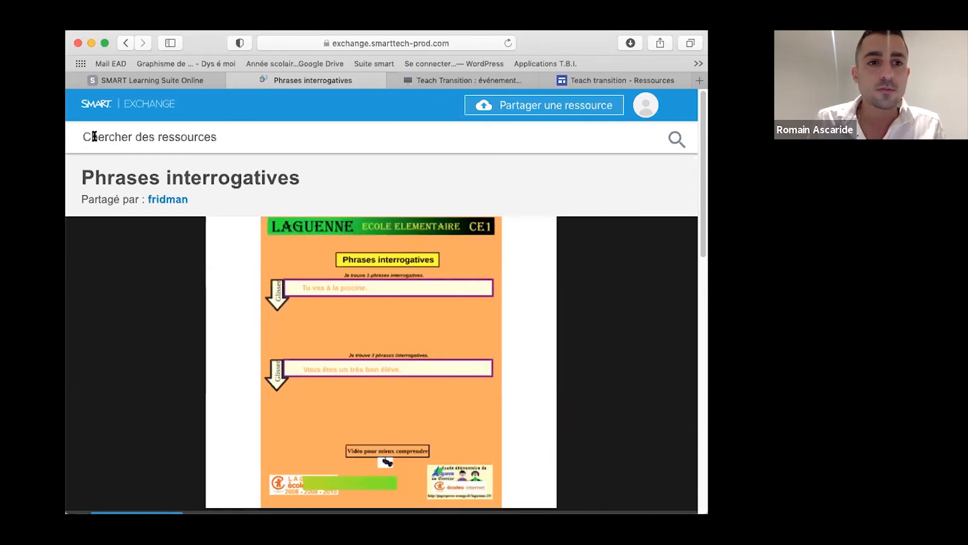
left_click(122, 185)
left_click(128, 44)
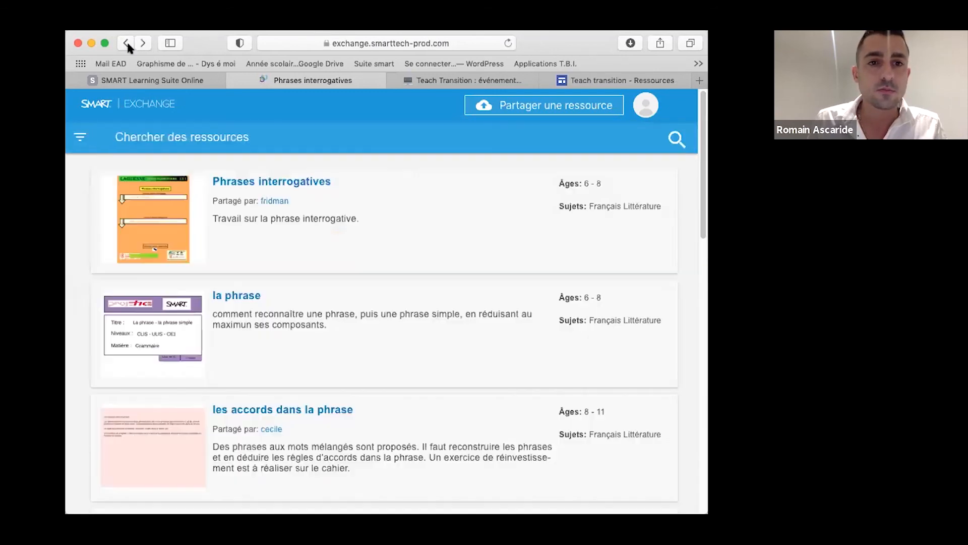
left_click(291, 190)
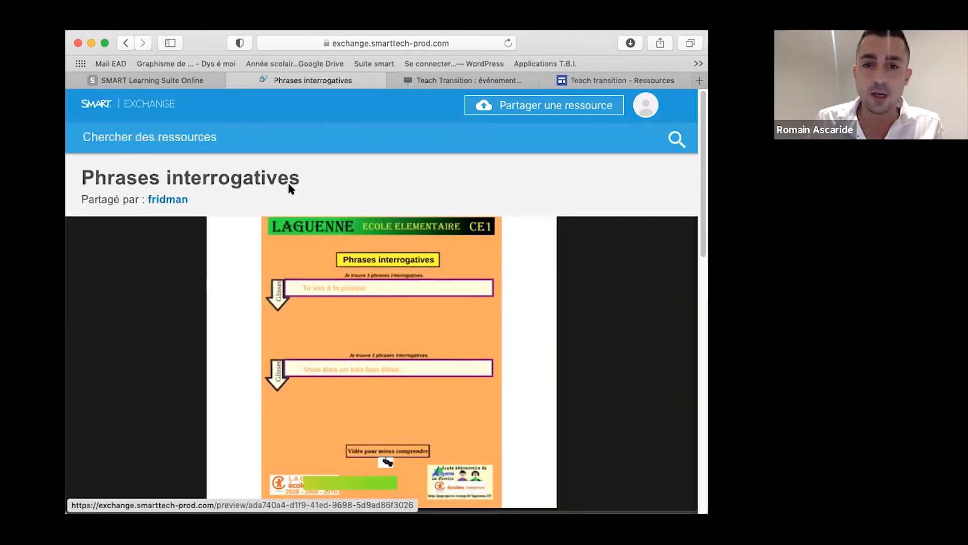
- Save the Phrases interrogatives resource to SLS Online
left_click(287, 152)
scroll(330, 236, "down", 10)
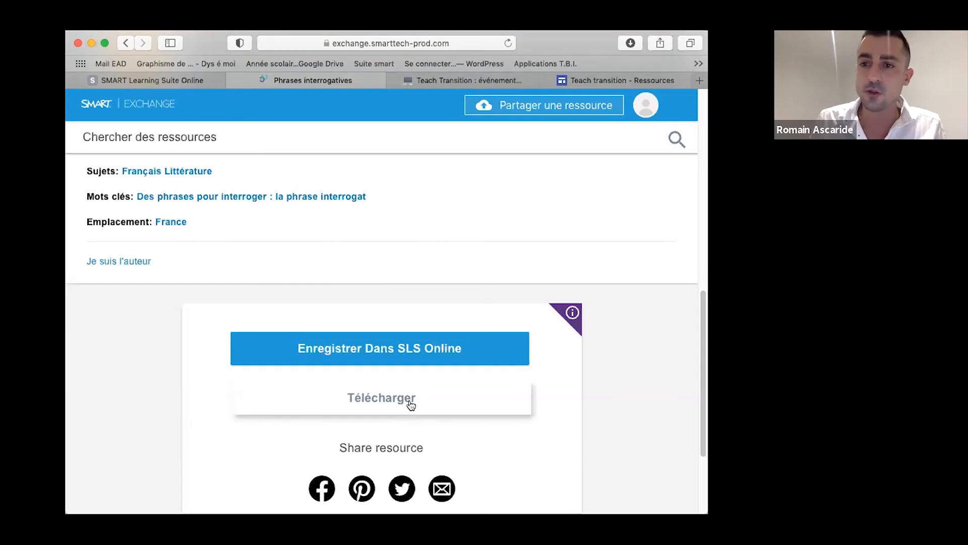
left_click(410, 352)
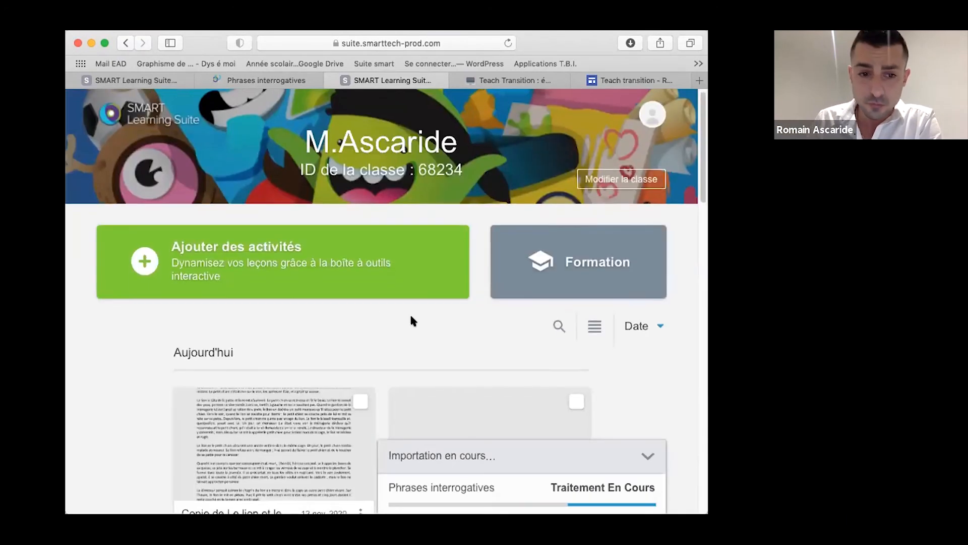
- Open the imported Phrases interrogatives lesson and shift its first Glisser banner slightly
scroll(411, 304, "down", 3)
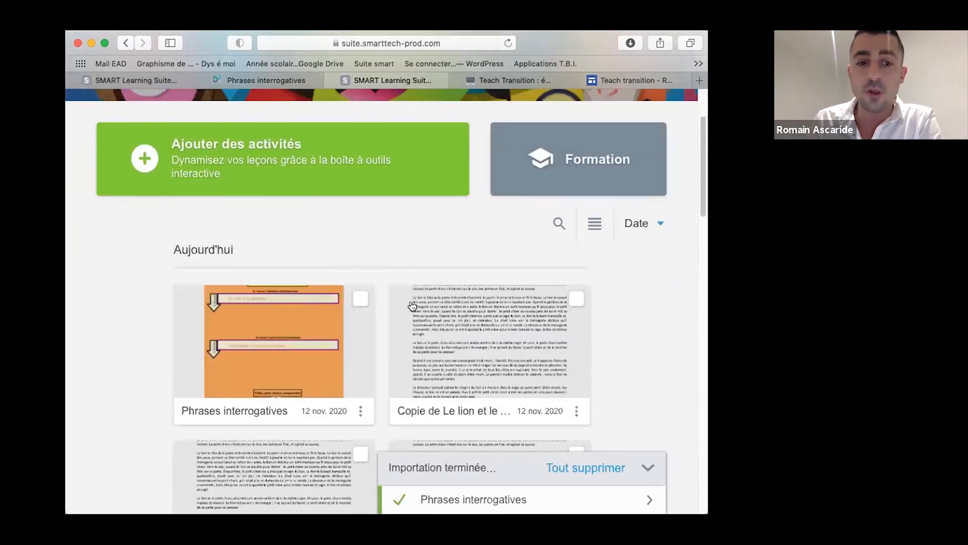
left_click(277, 413)
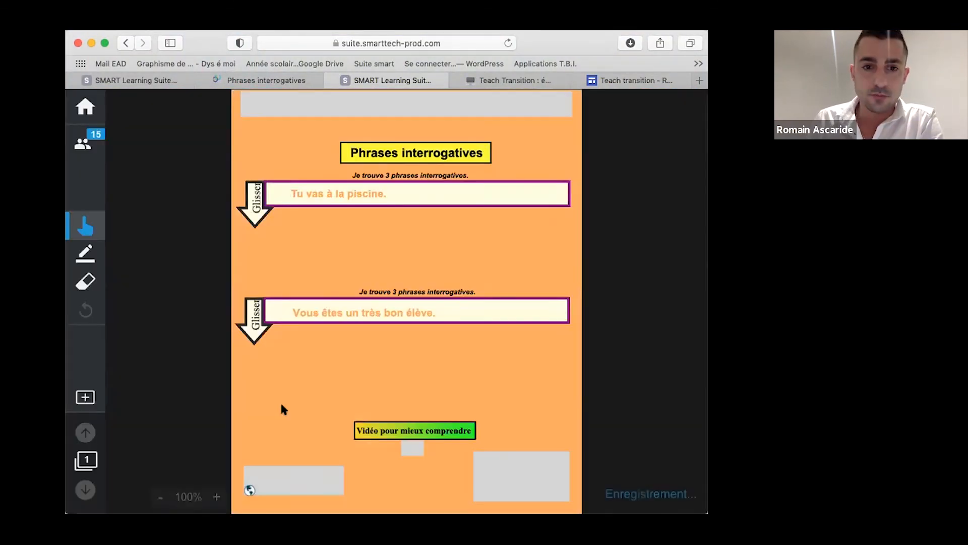
left_click_drag(252, 190, 249, 221)
- Try the pen and eraser tools, return to the selection tool and check the "Tu vas à la piscine." text for editing options
left_click(85, 253)
left_click(85, 281)
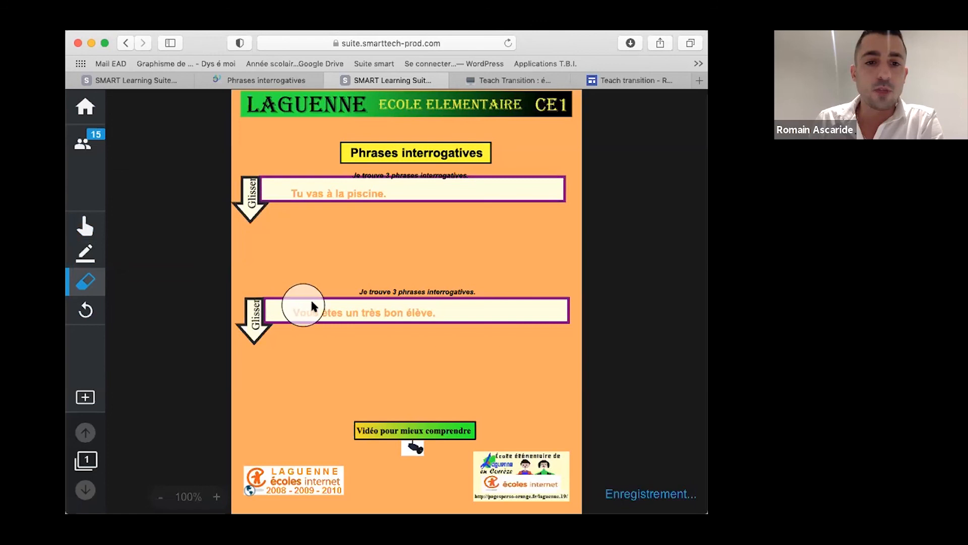
left_click(86, 226)
right_click(379, 198)
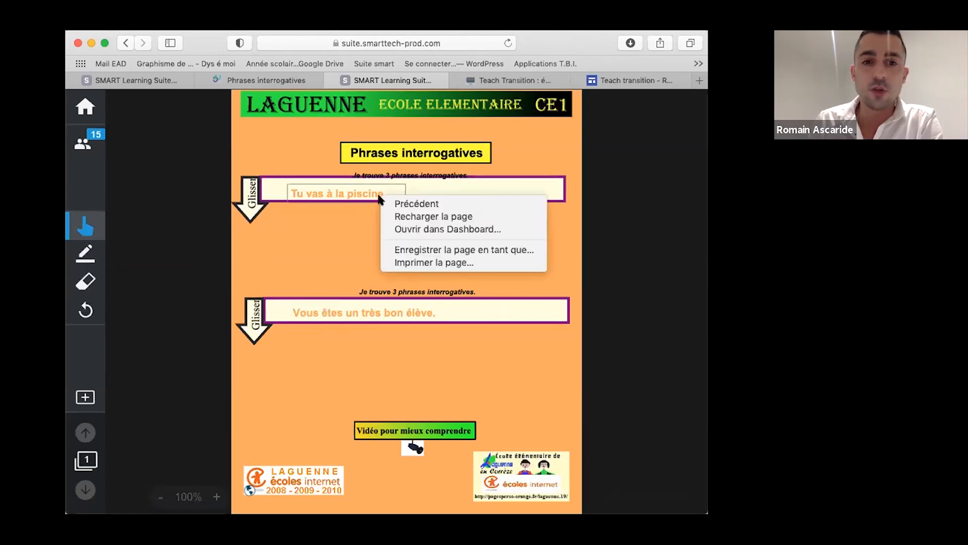
right_click(323, 186)
left_click(310, 192)
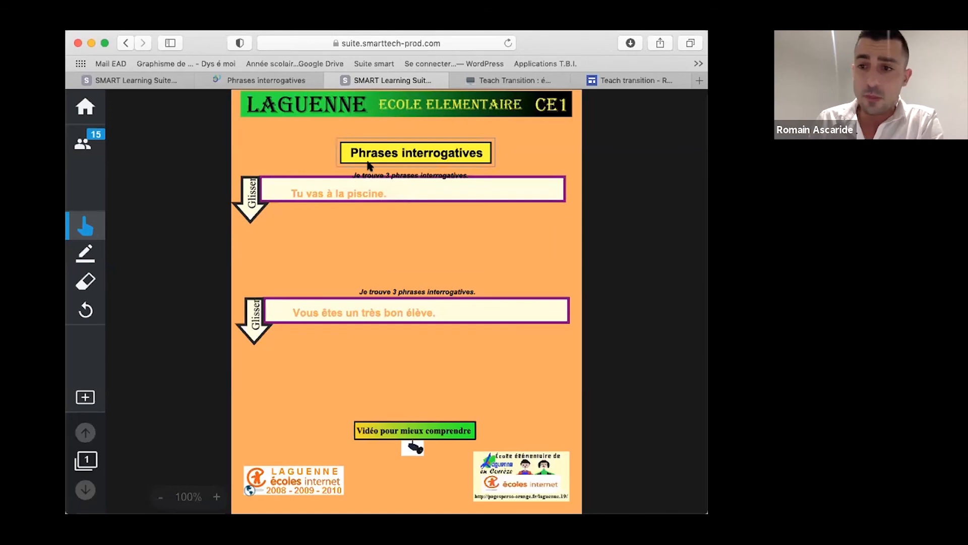
- Leave the lesson for the library and return to the Phrases interrogatives resource page on SMART Exchange
left_click(86, 485)
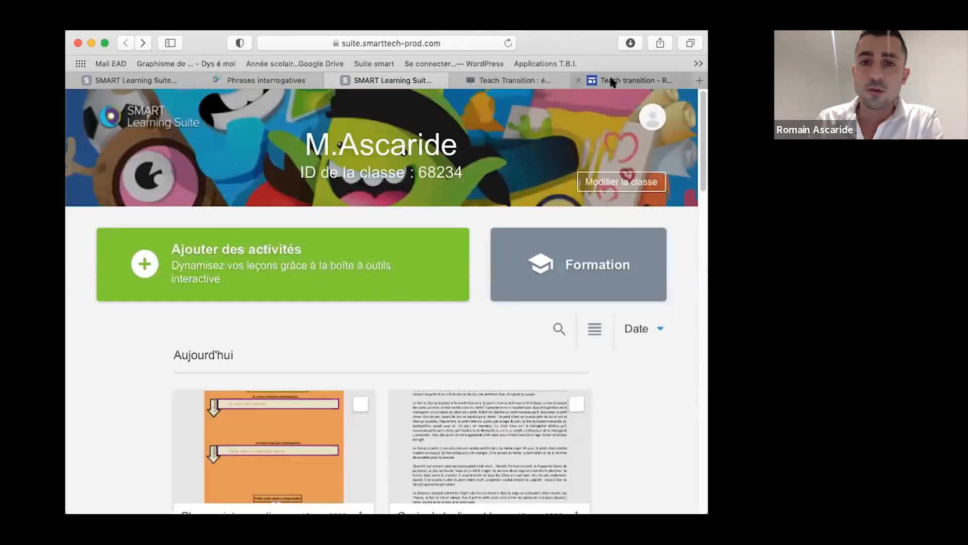
scroll(382, 277, "down", 3)
scroll(375, 292, "up", 3)
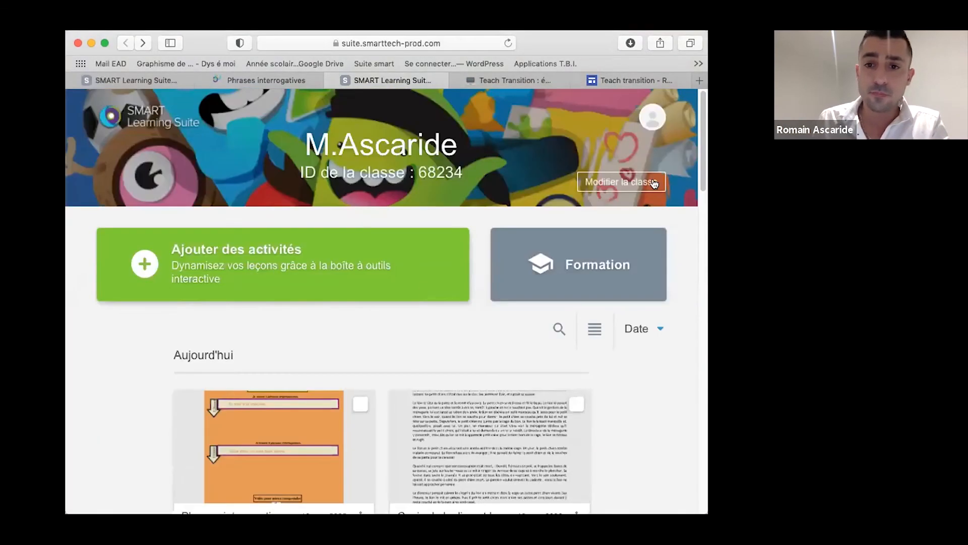
left_click(292, 80)
scroll(390, 233, "up", 10)
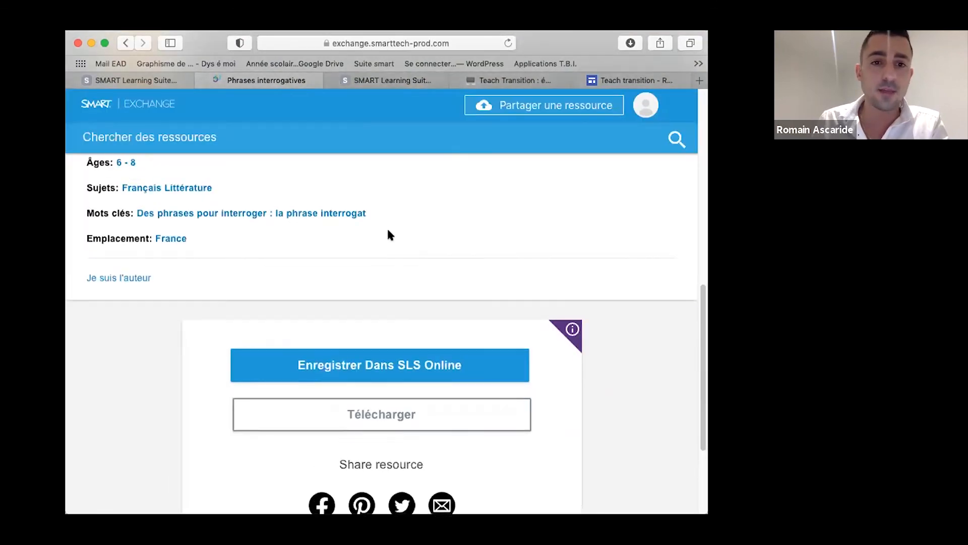
scroll(390, 258, "up", 2)
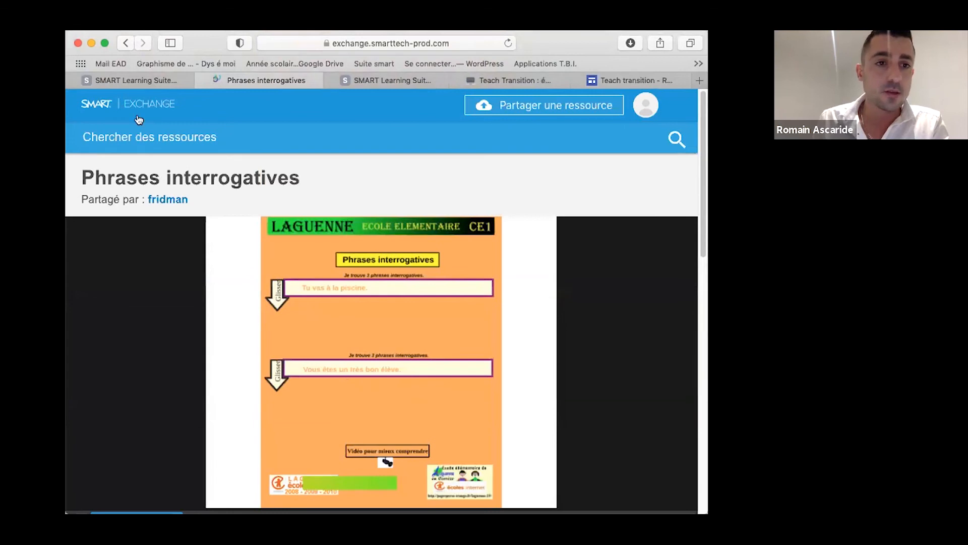
- Search SMART Exchange for anglais and look through the first page of results
left_click(137, 135)
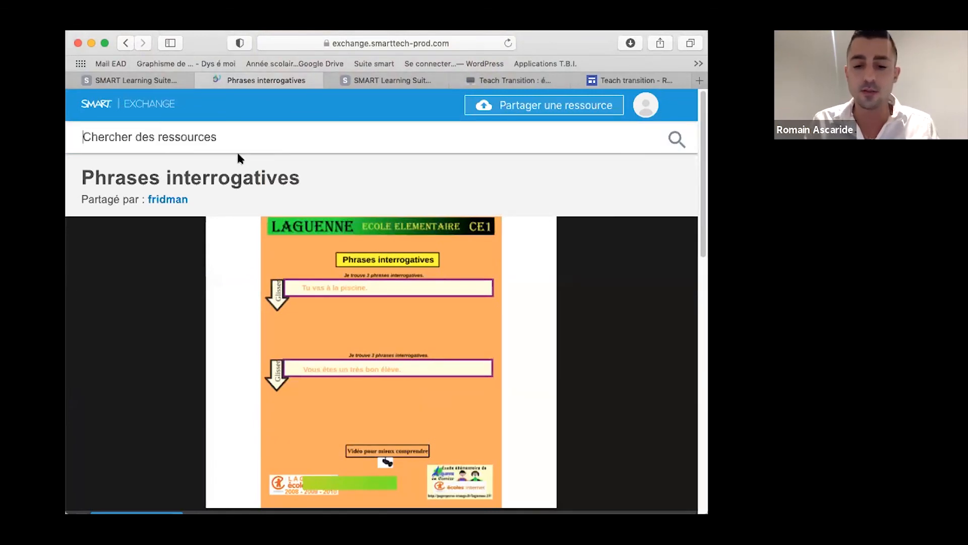
type("anglais")
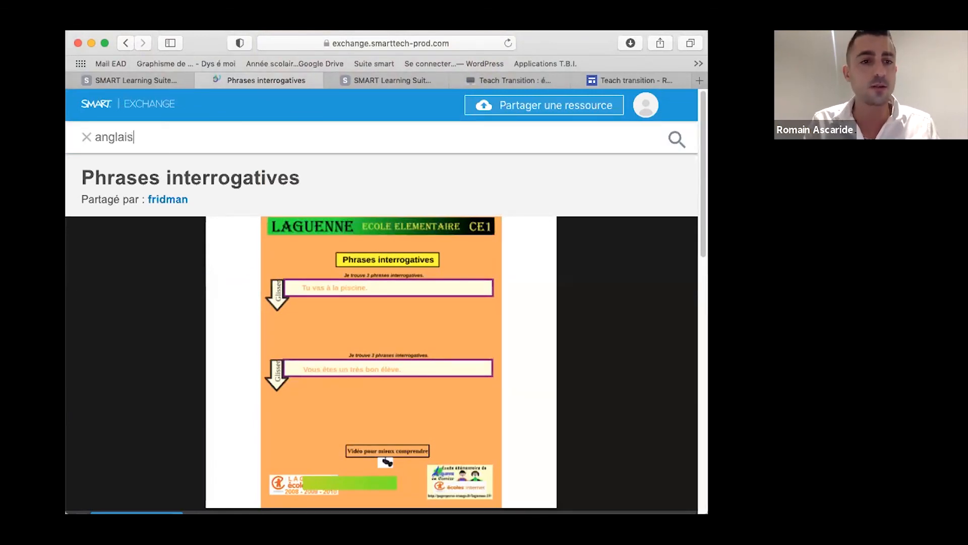
key("Return")
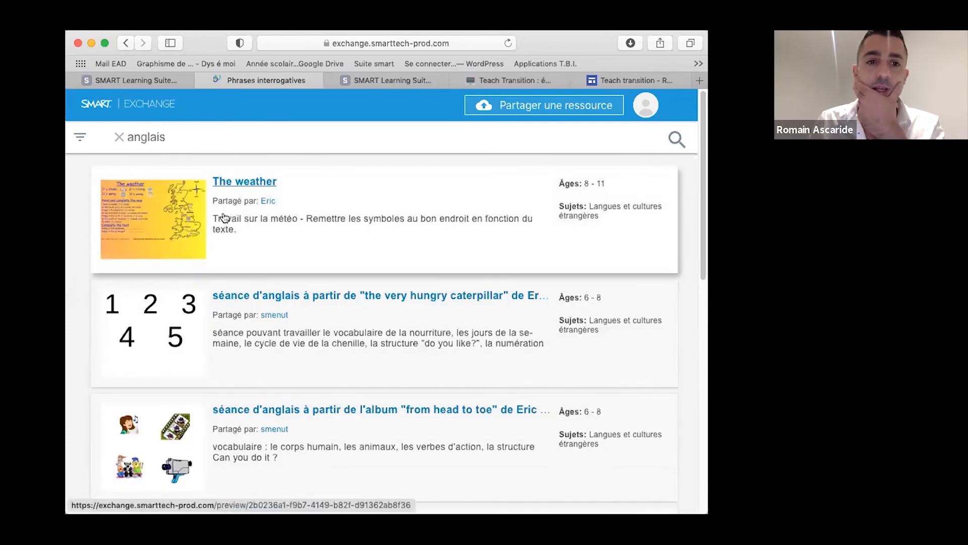
scroll(225, 215, "down", 15)
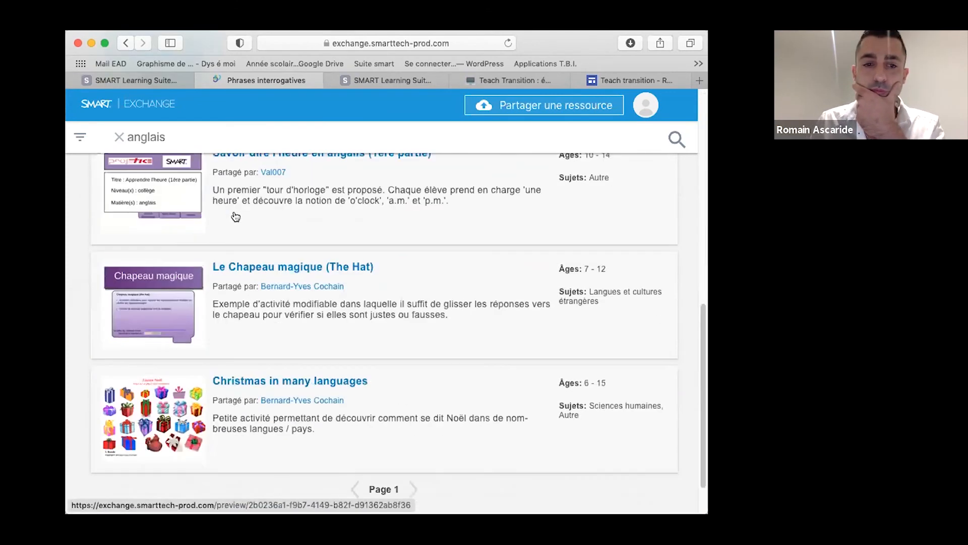
scroll(235, 216, "up", 15)
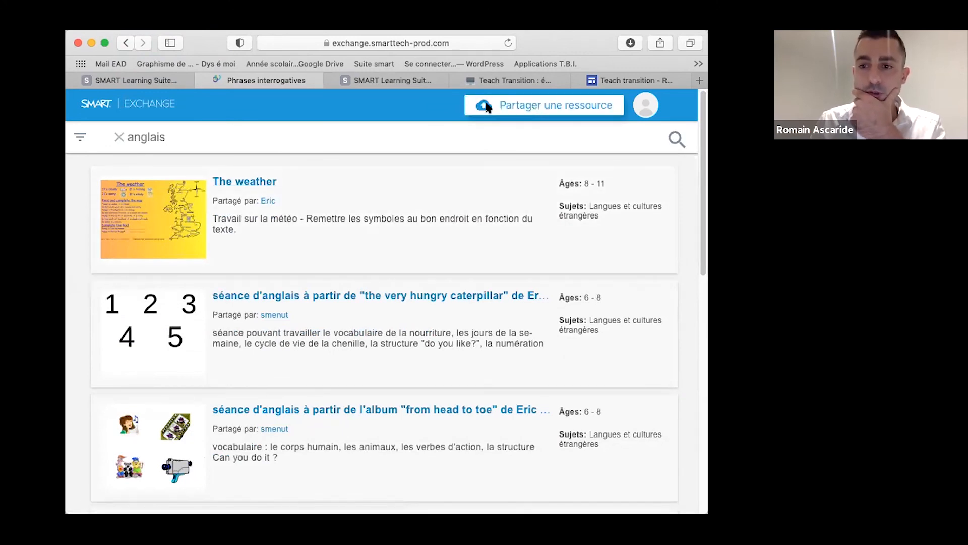
- Replace the search term with calcul and browse the matching resources
double_click(185, 135)
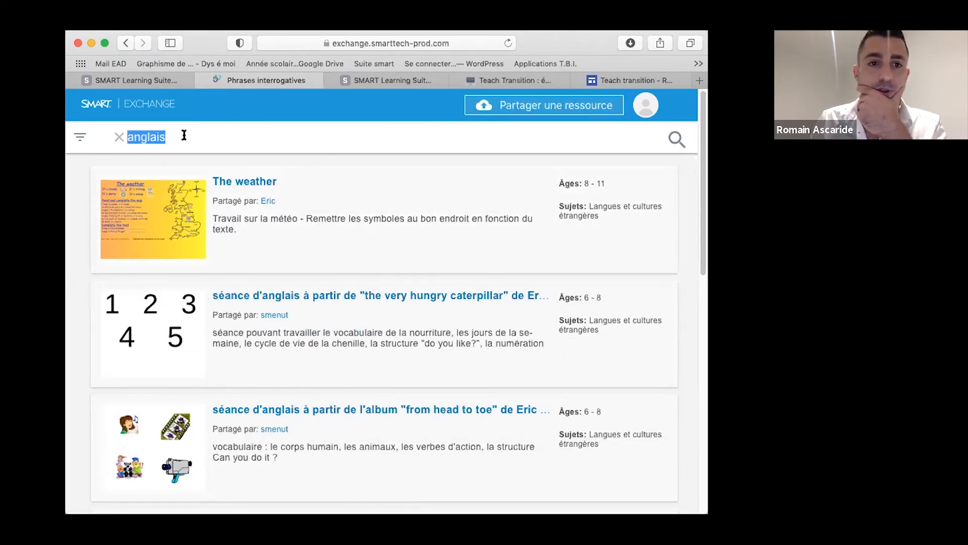
key("BackSpace")
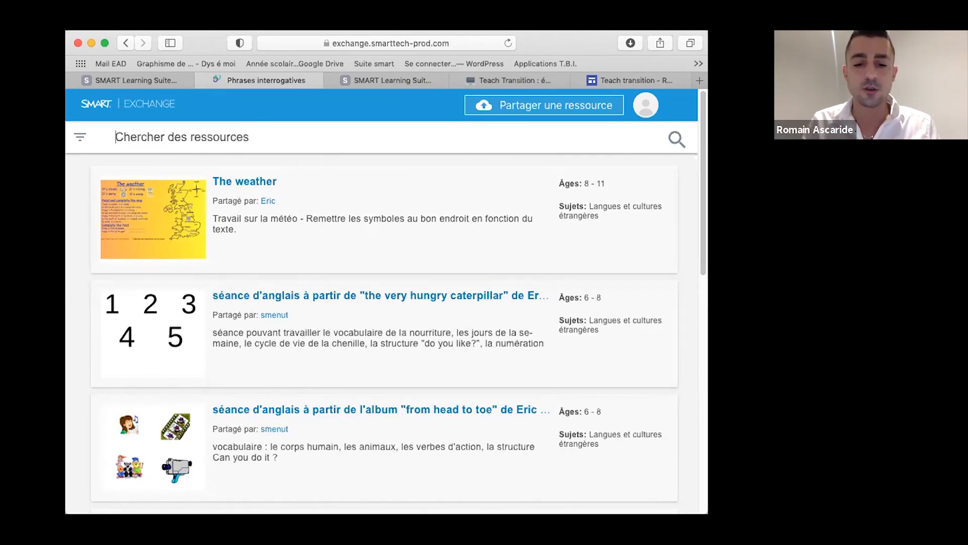
type("calcul")
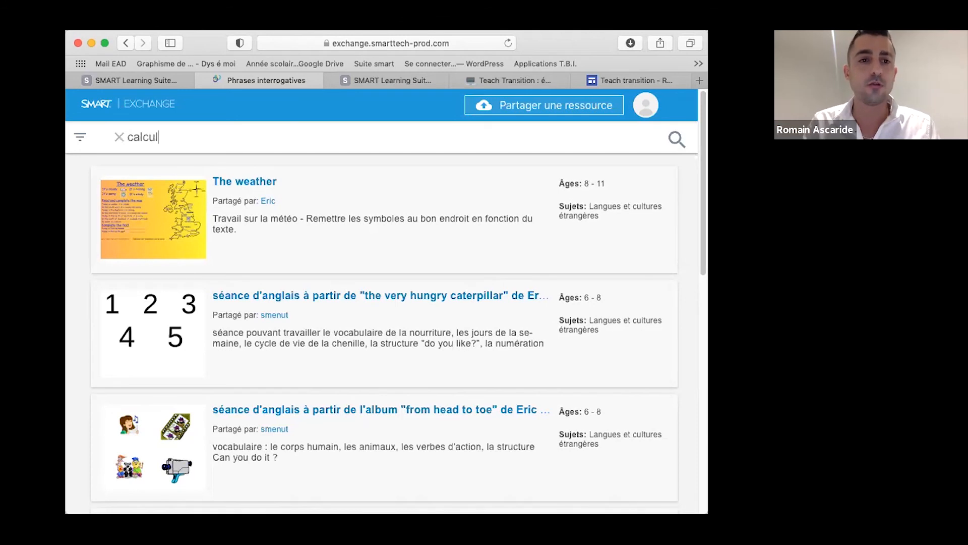
key("Return")
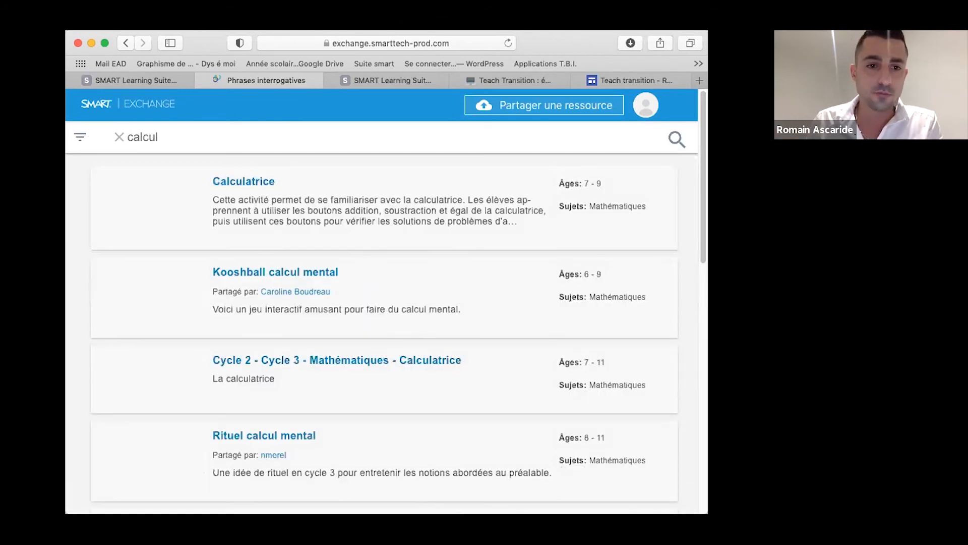
scroll(206, 184, "down", 10)
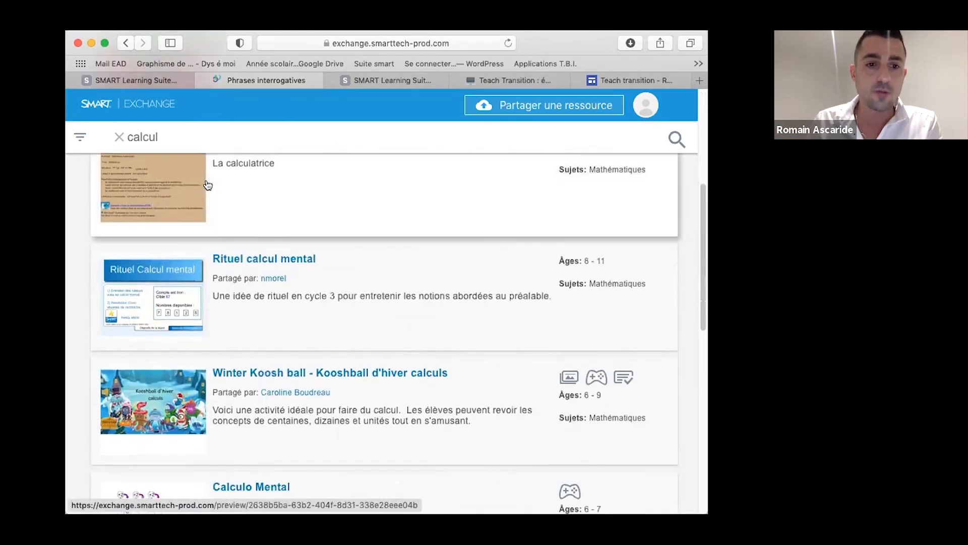
- Review the remaining calcul resources on SMART Exchange and clear the search term
scroll(207, 185, "down", 5)
scroll(210, 179, "up", 15)
double_click(142, 137)
left_click(123, 138)
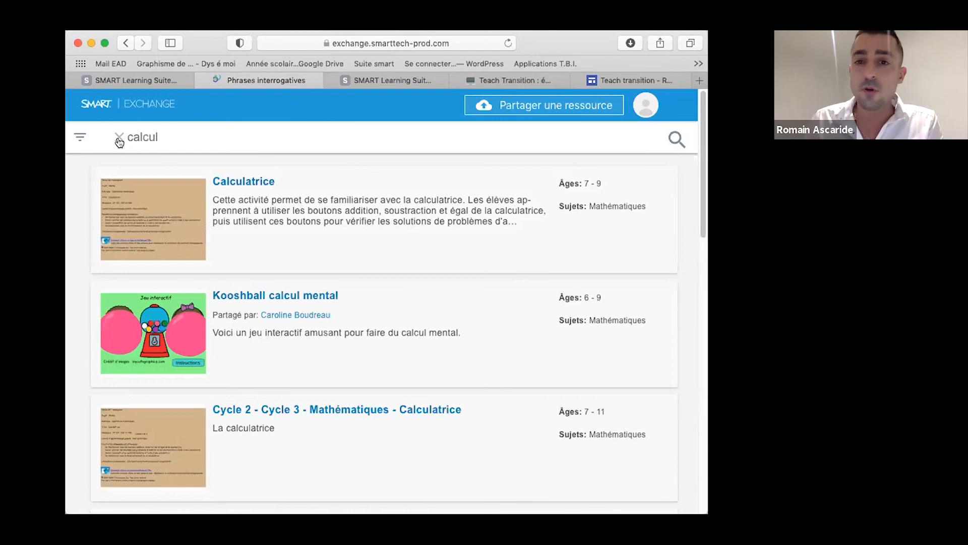
left_click(119, 140)
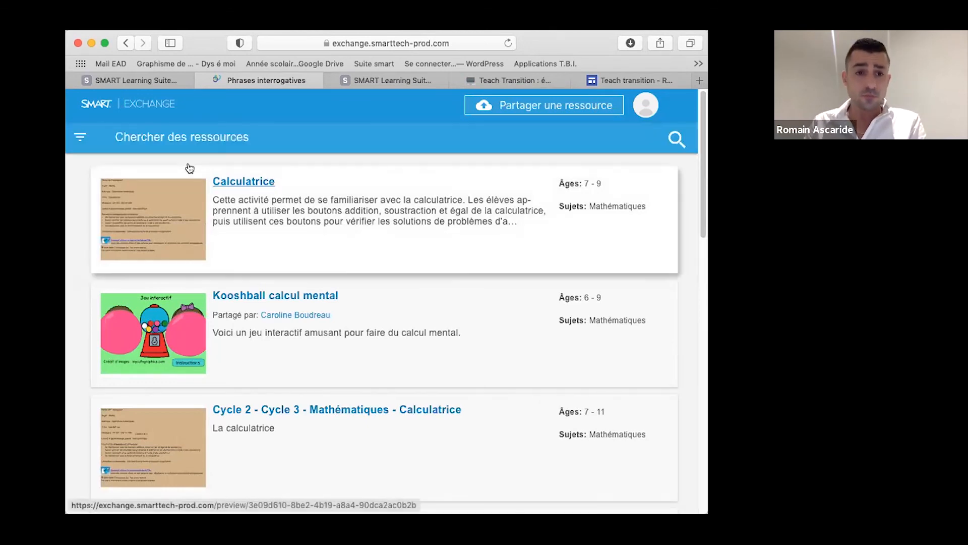
scroll(259, 254, "down", 8)
scroll(260, 255, "up", 10)
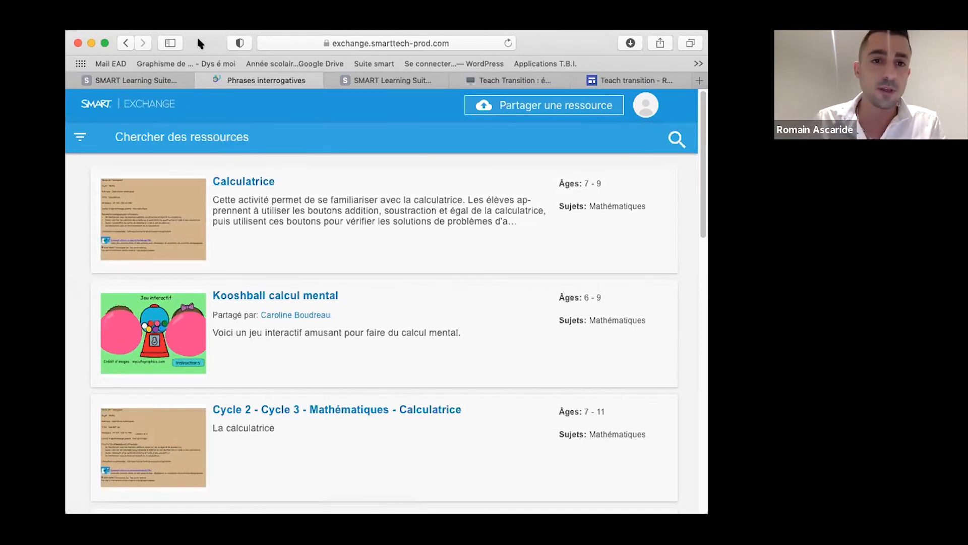
- Return to SMART Learning Suite Online, accept the page reload and go back to the start of the lesson library
left_click(168, 77)
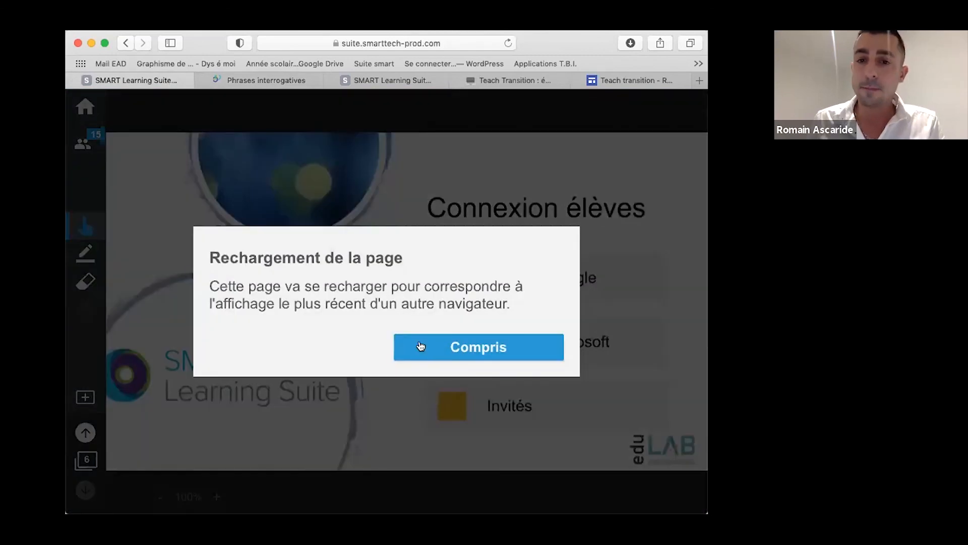
left_click(421, 346)
left_click(648, 449)
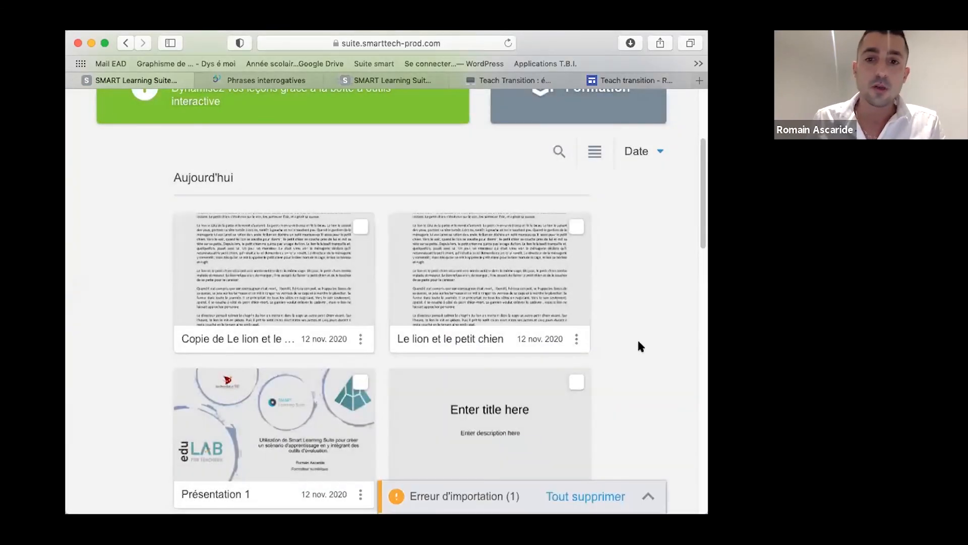
scroll(637, 337, "up", 4)
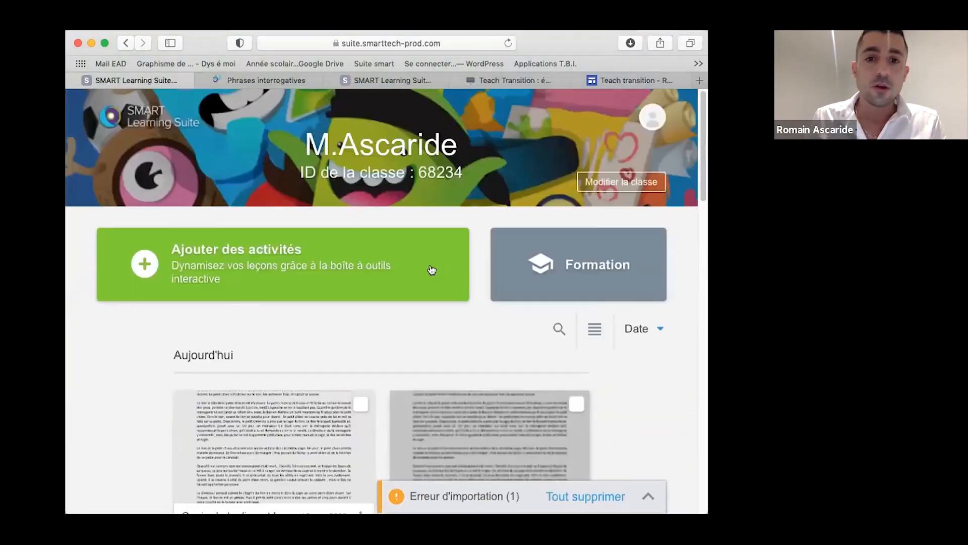
- Open the Introduction de bienvenue video from the account options, skip ahead in it and pause playback
left_click(645, 122)
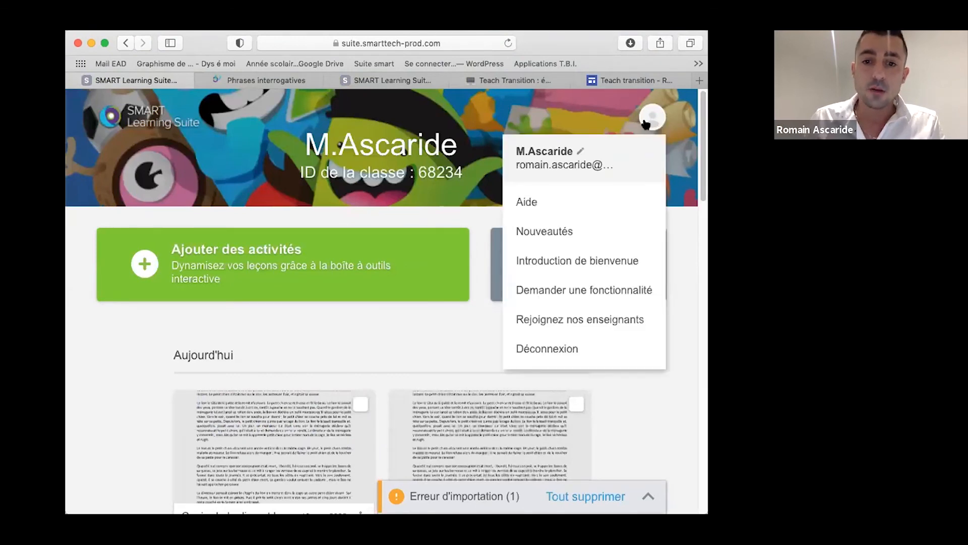
left_click(568, 269)
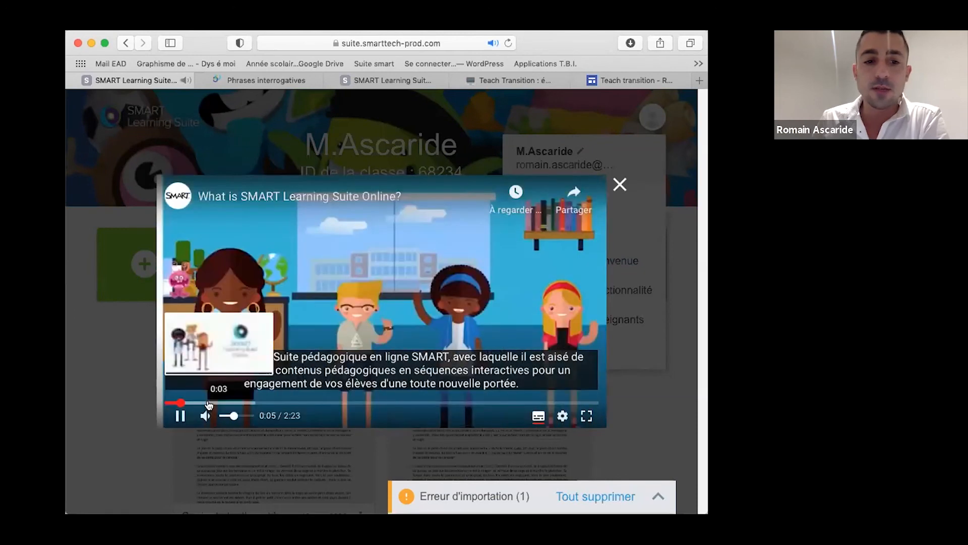
left_click(208, 402)
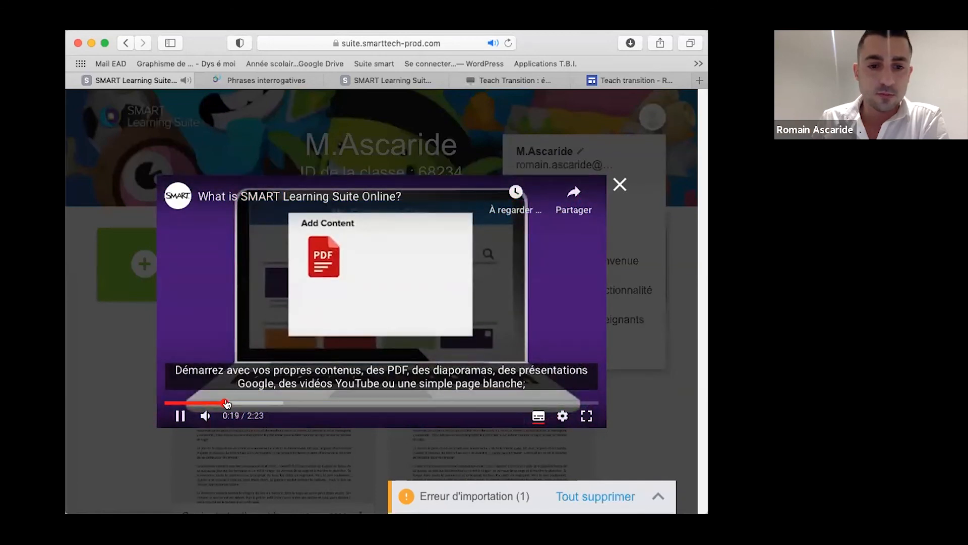
left_click(180, 415)
left_click(180, 415)
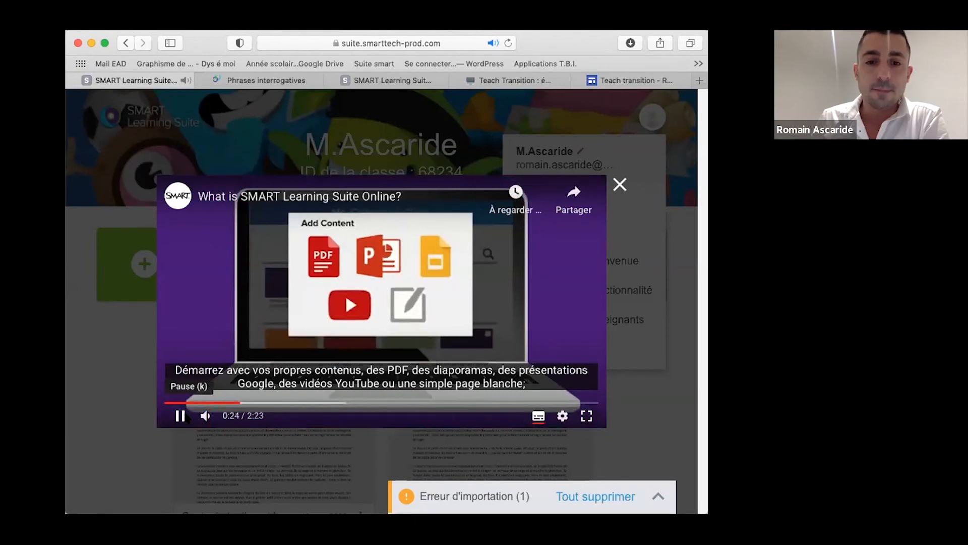
left_click(180, 415)
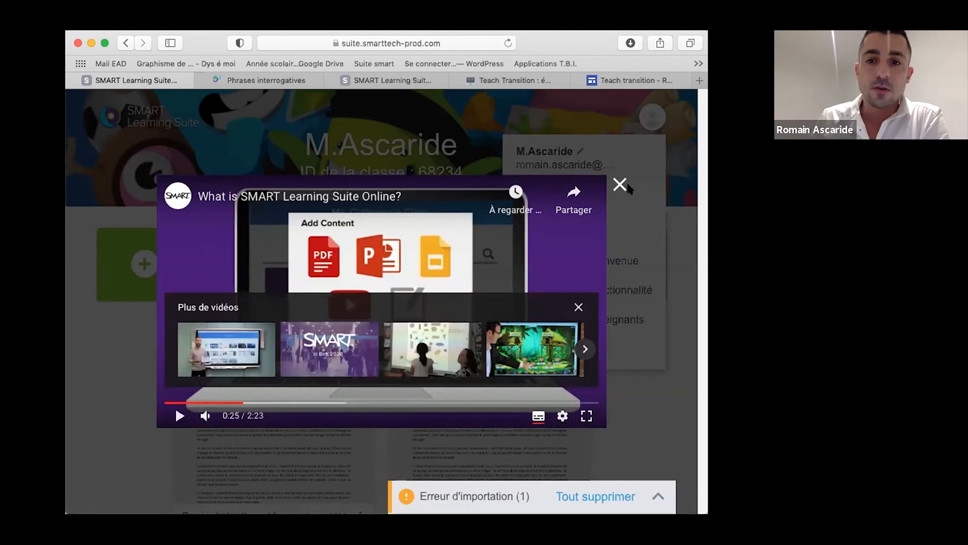